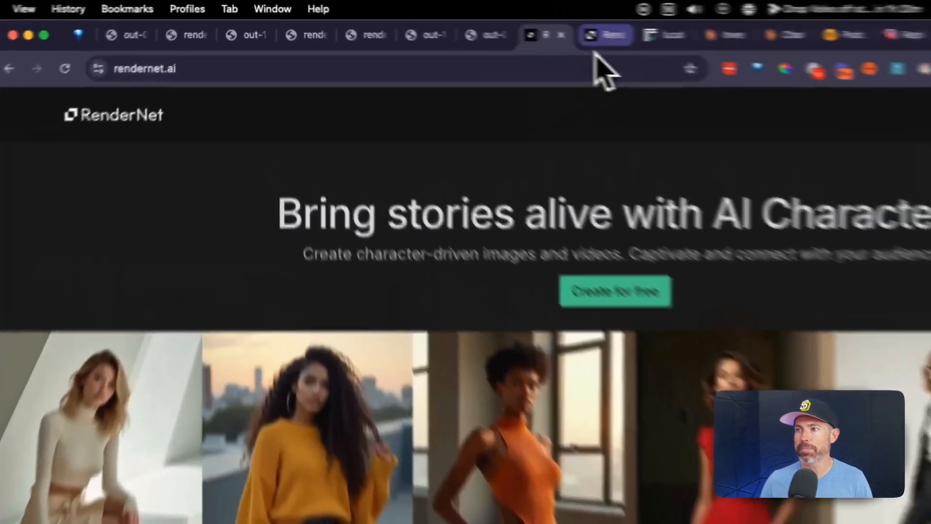
# - Open the RenderNet app's home page and highlight the Flux tagline about character consistency with just one reference image
pyautogui.click(470, 23)
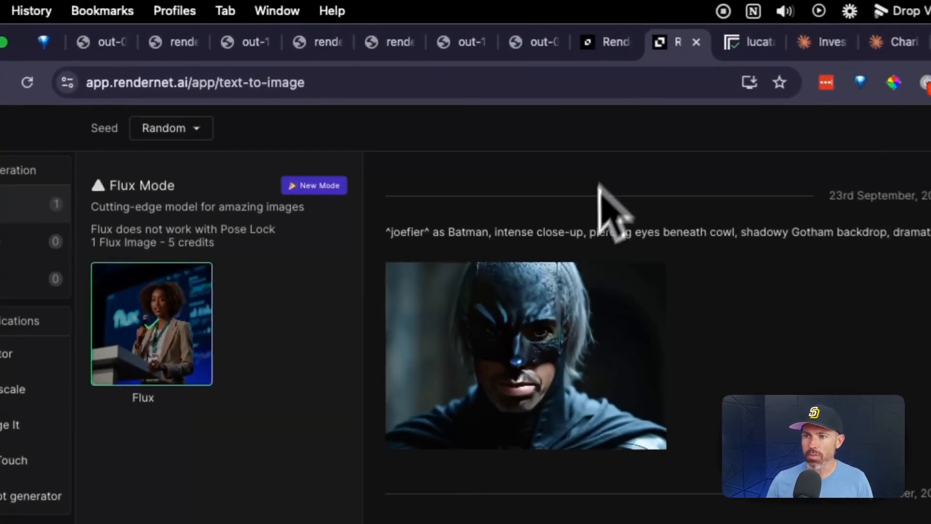
pyautogui.click(115, 71)
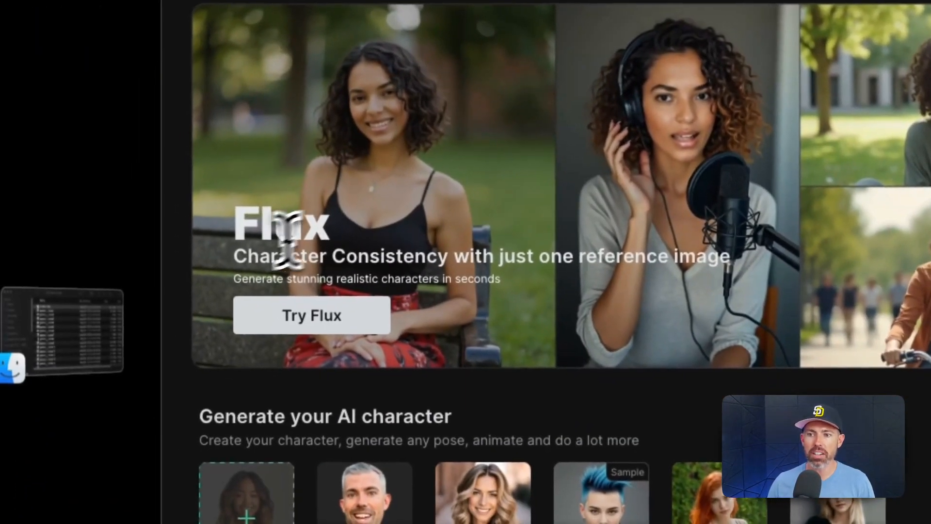
pyautogui.moveTo(262, 303); pyautogui.dragTo(750, 338)
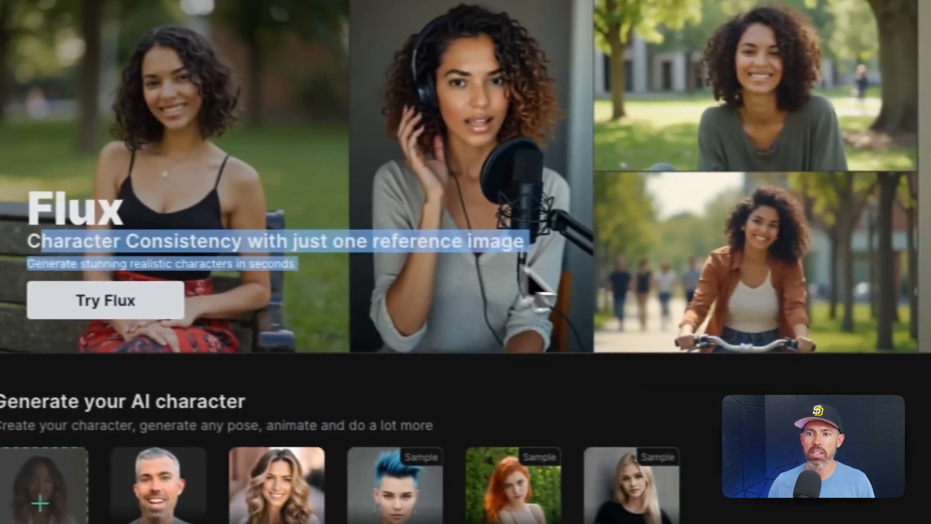
pyautogui.click(419, 256)
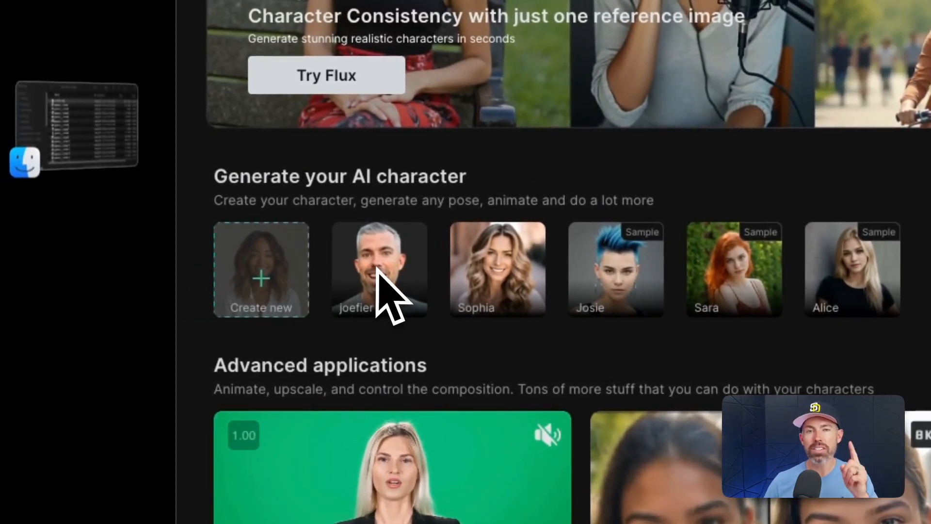
# - Start a new AI character using the previously uploaded photo of the grey-haired man from the image asset library
pyautogui.click(286, 272)
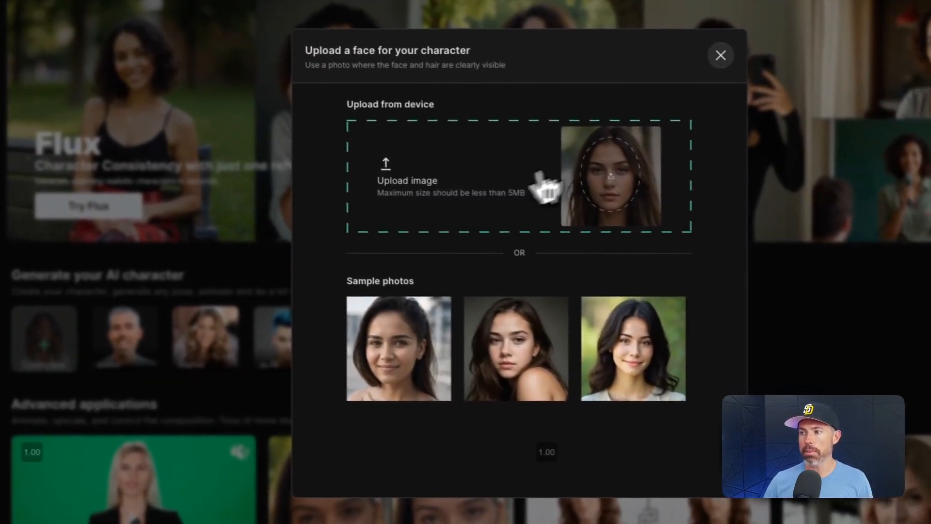
pyautogui.click(631, 206)
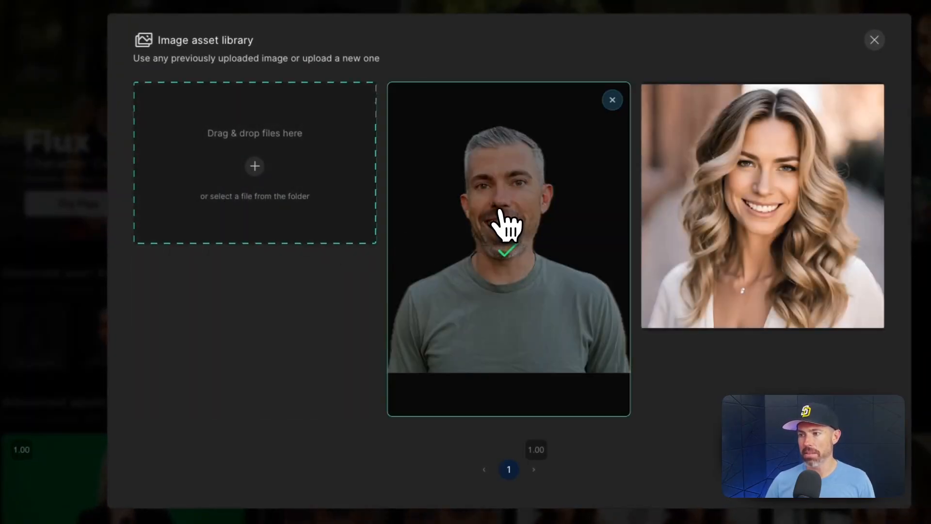
pyautogui.click(501, 214)
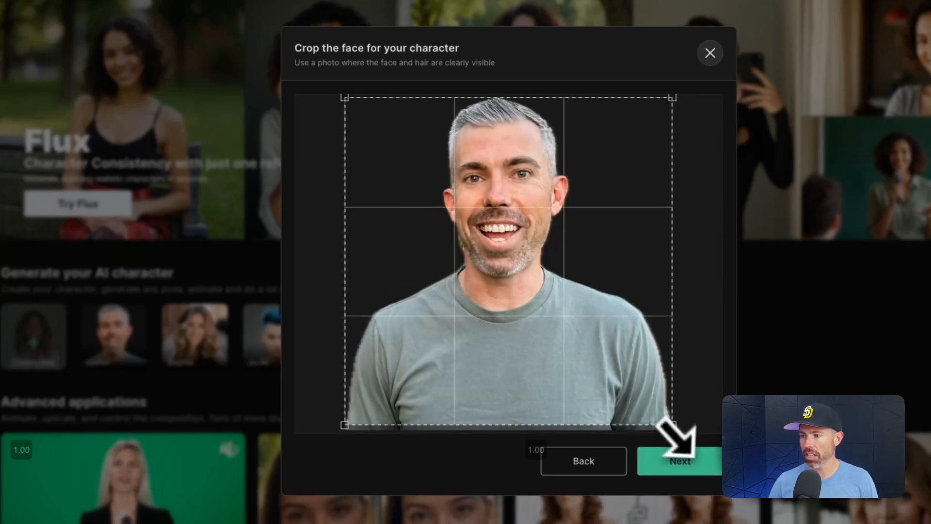
# - Crop the character photo tightly to the man's head and shoulders and accept the crop
pyautogui.moveTo(673, 427); pyautogui.dragTo(561, 313)
pyautogui.moveTo(516, 254); pyautogui.dragTo(543, 249)
pyautogui.click(672, 463)
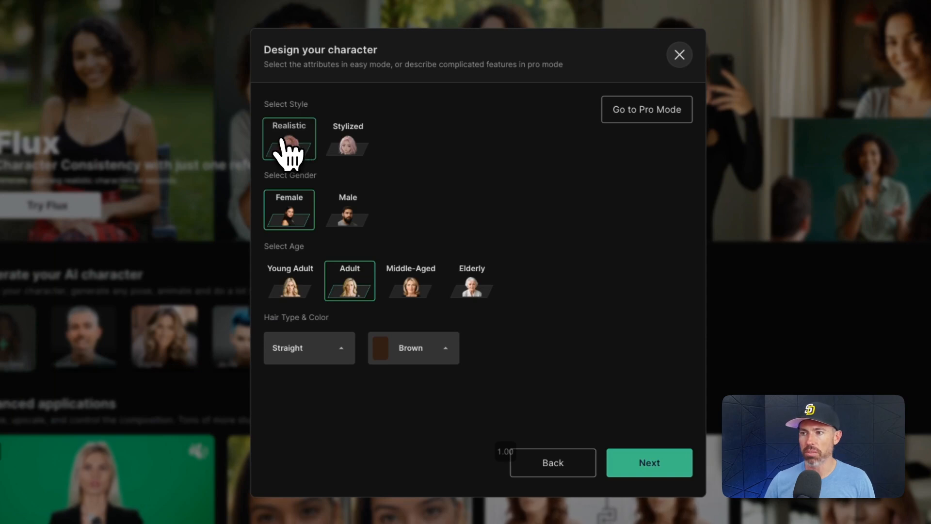
# - Set the character's gender to Male and hair color to Gray, and continue to naming
pyautogui.click(348, 213)
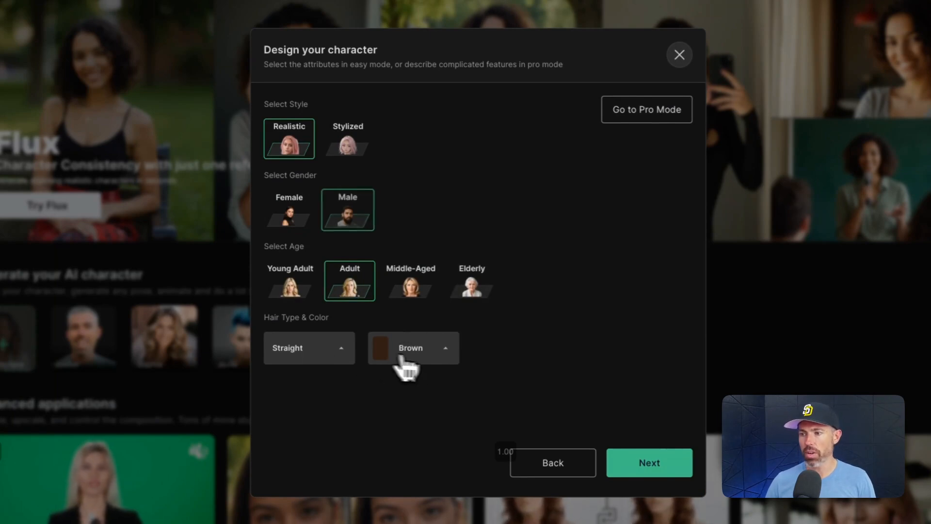
pyautogui.click(422, 348)
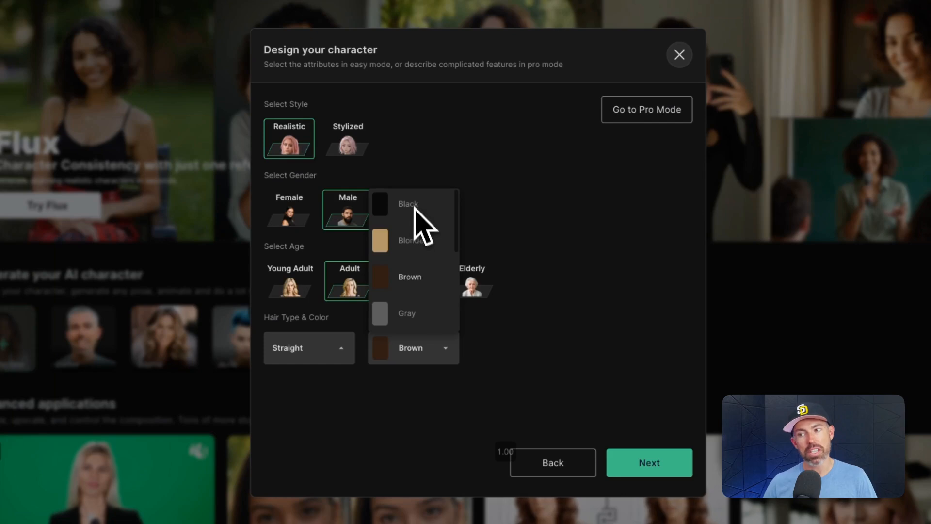
pyautogui.click(418, 314)
pyautogui.click(664, 465)
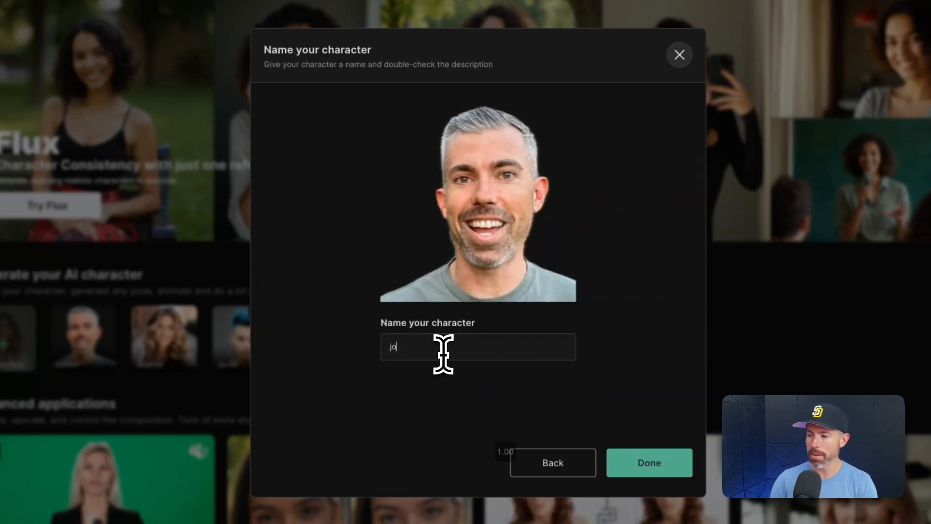
# - Name the character with the creator's handle followed by 1, finish creating it and choose to use it
pyautogui.click(657, 465)
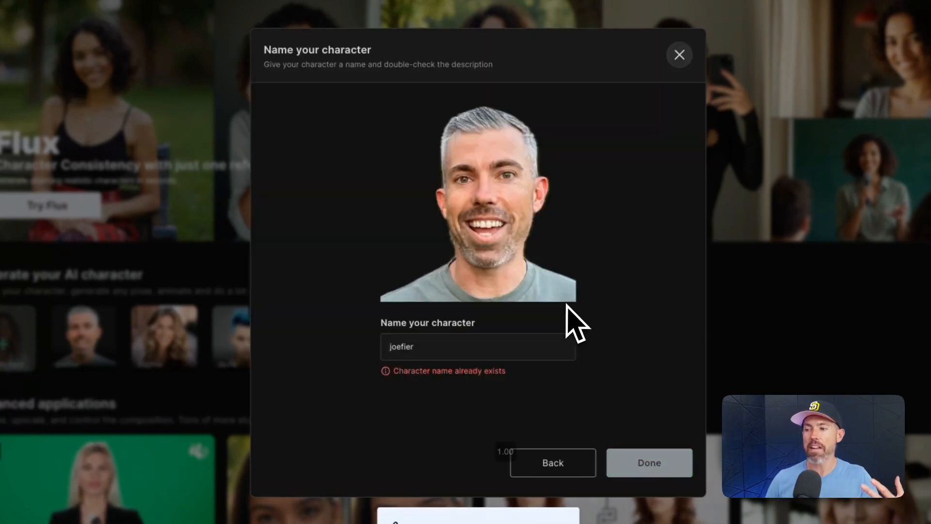
pyautogui.click(478, 351)
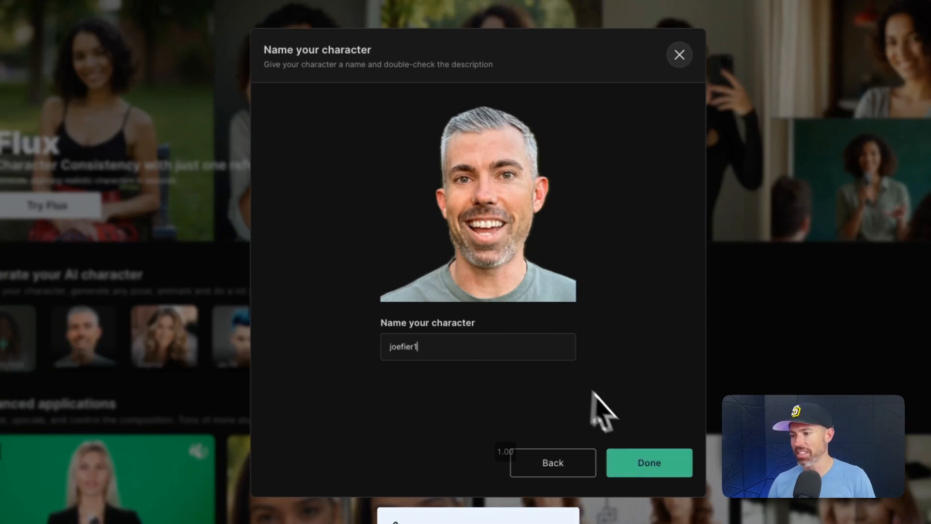
pyautogui.click(636, 461)
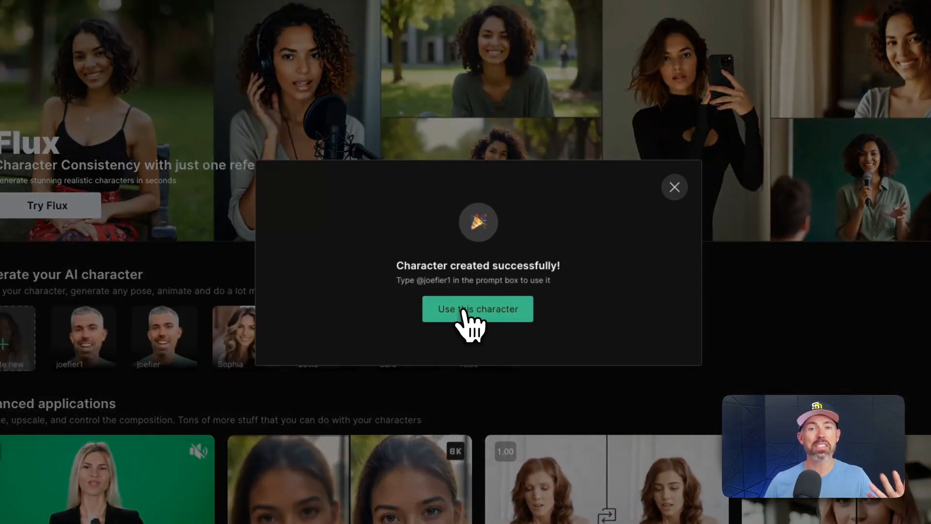
pyautogui.click(463, 310)
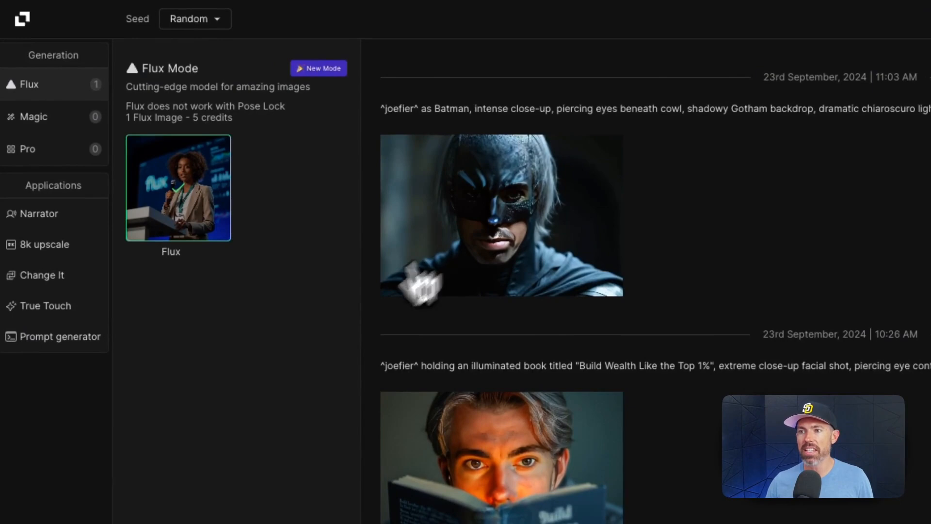
# - Try Flux from the home page with the newly created character and generate an image of him wearing hugo boss clothes in a garden
pyautogui.scroll(-6, 681, 380)
pyautogui.scroll(2, 652, 369)
pyautogui.scroll(3, 652, 364)
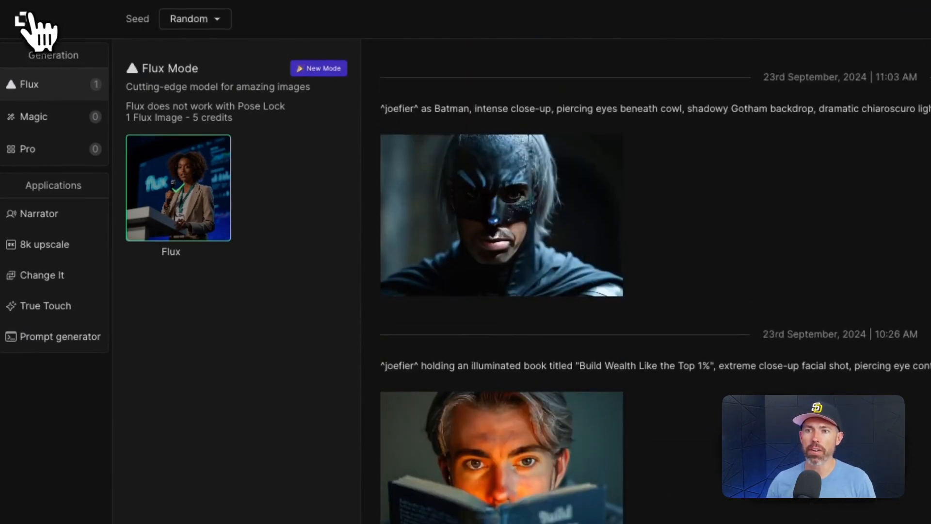
pyautogui.click(22, 20)
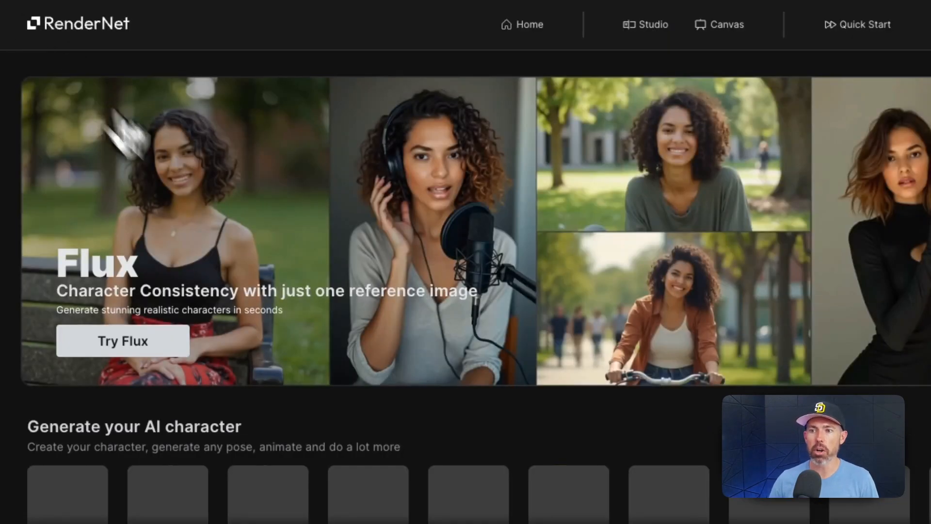
pyautogui.click(115, 349)
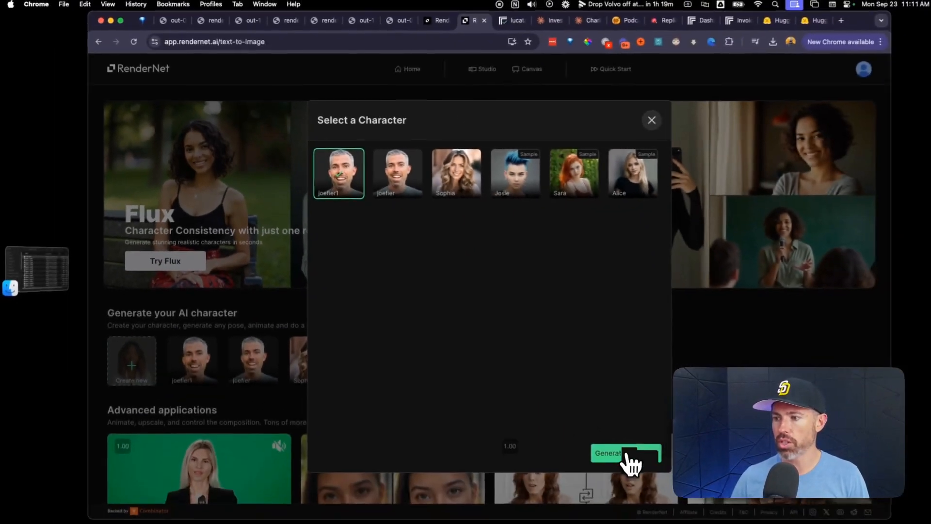
pyautogui.click(623, 451)
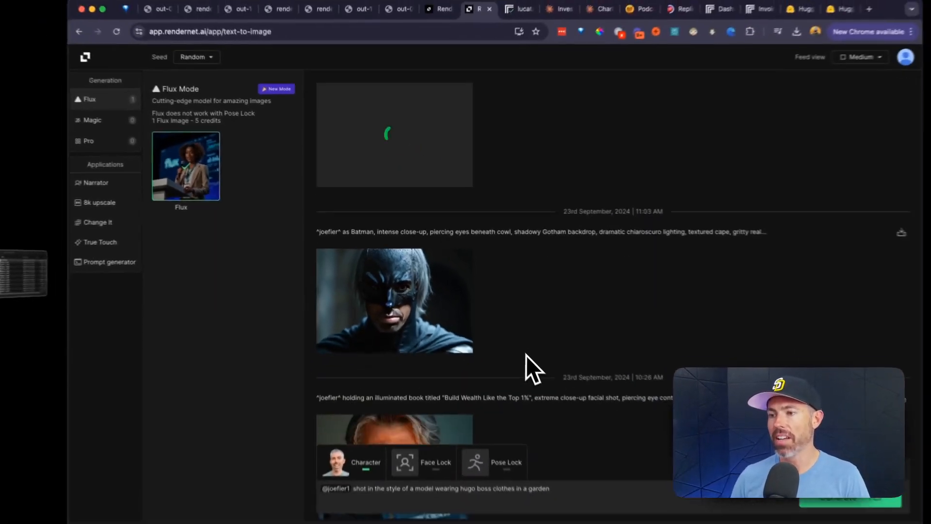
# - Examine the 10:08 AM garden portrait from the earlier generations at full size and close it
pyautogui.scroll(-10, 605, 442)
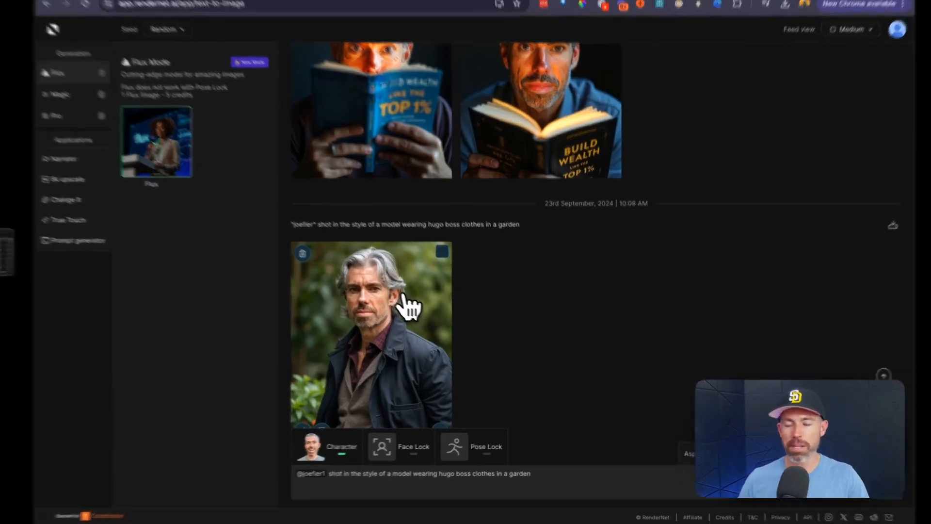
pyautogui.click(408, 305)
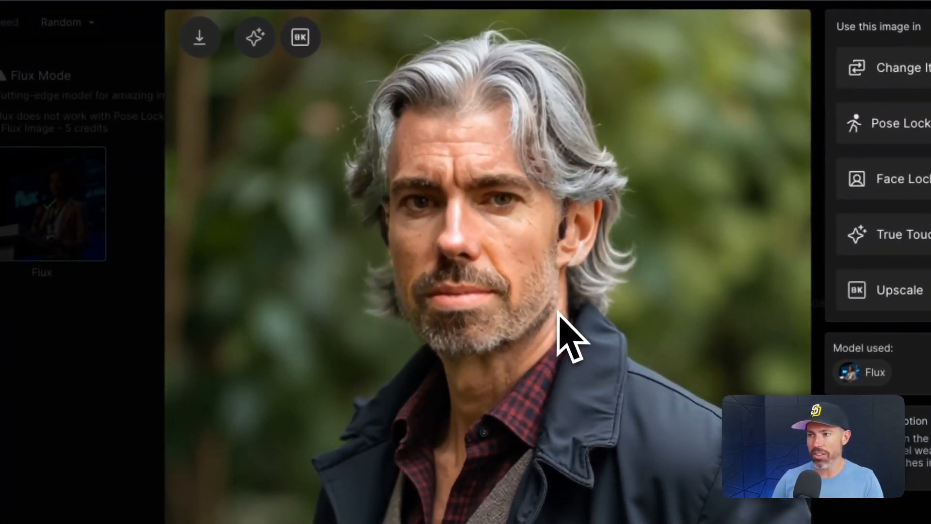
pyautogui.press('Escape')
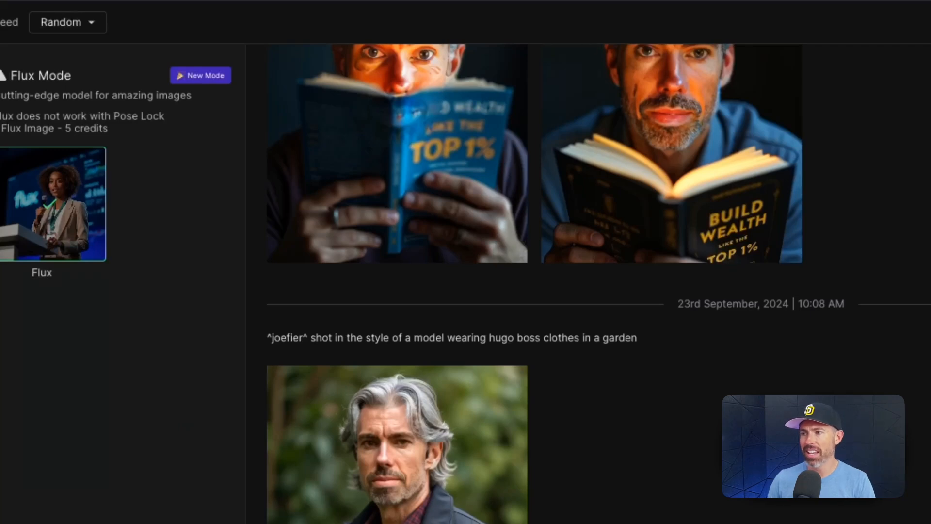
# - View both 10:12 AM portraits holding the "Build Wealth Like the Top 1%" book at full size
pyautogui.scroll(5, 436, 461)
pyautogui.click(417, 303)
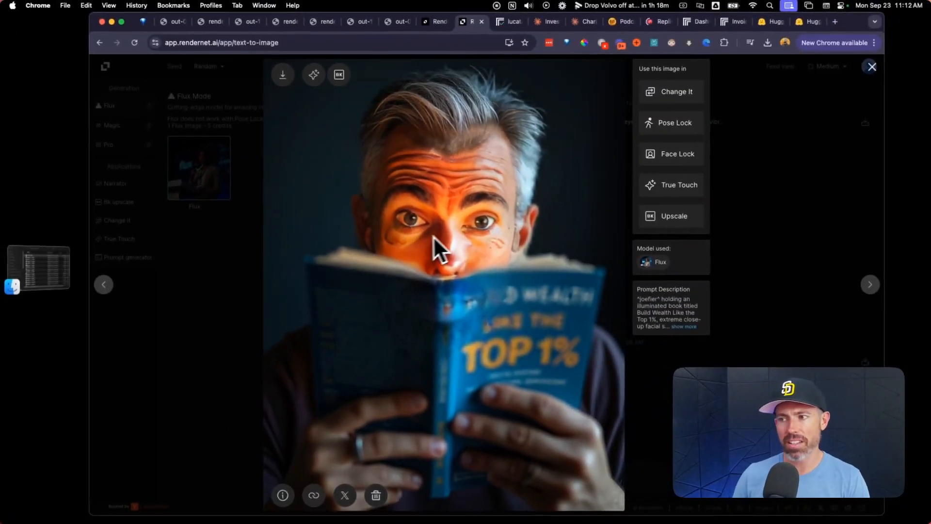
pyautogui.press('Right')
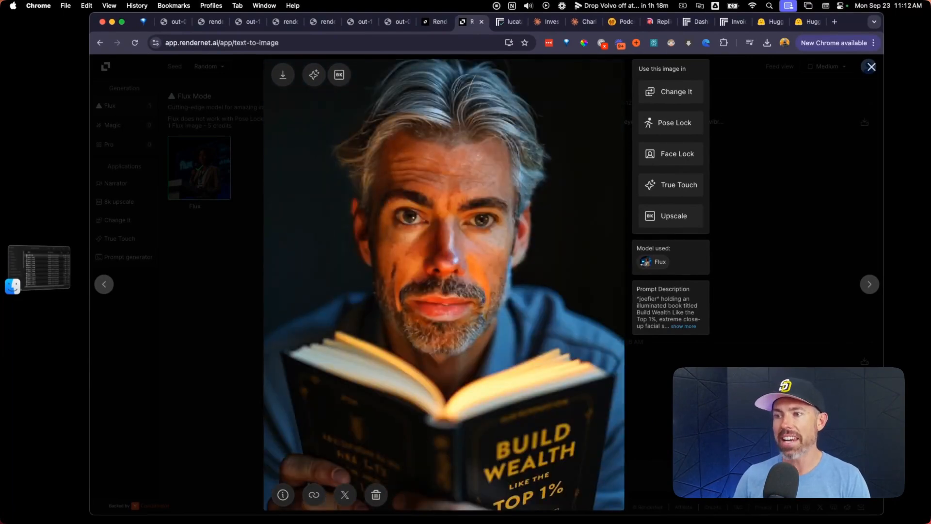
pyautogui.press('Escape')
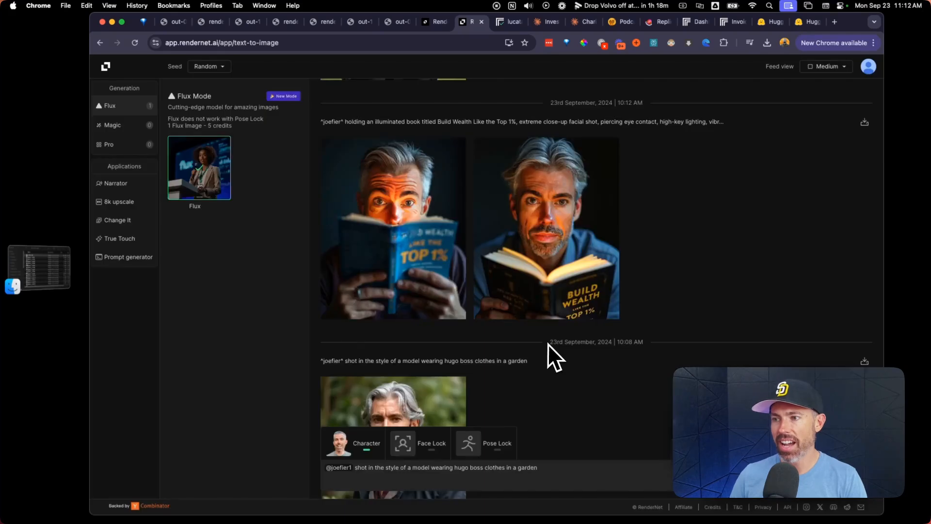
# - Inspect the 10:20 AM garden portrait in the dark suit at full size and close it
pyautogui.scroll(4, 517, 342)
pyautogui.scroll(2, 505, 331)
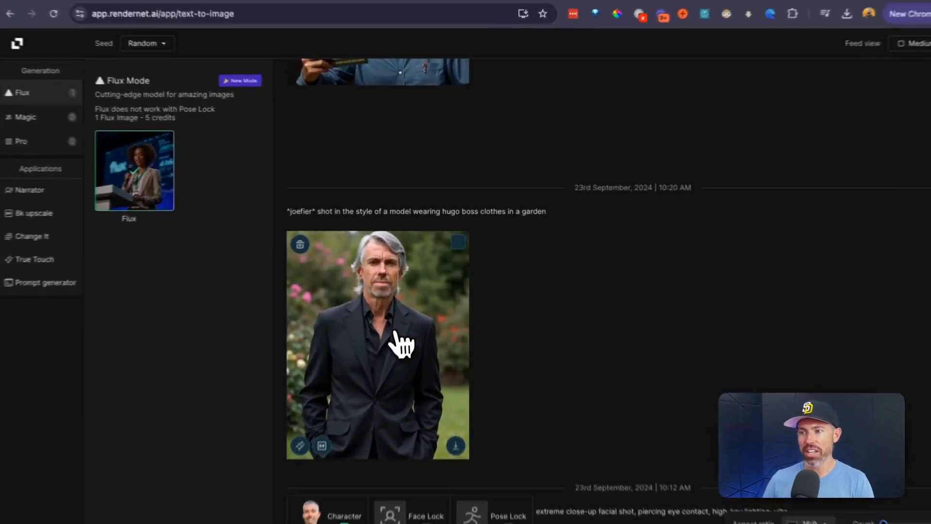
pyautogui.click(411, 231)
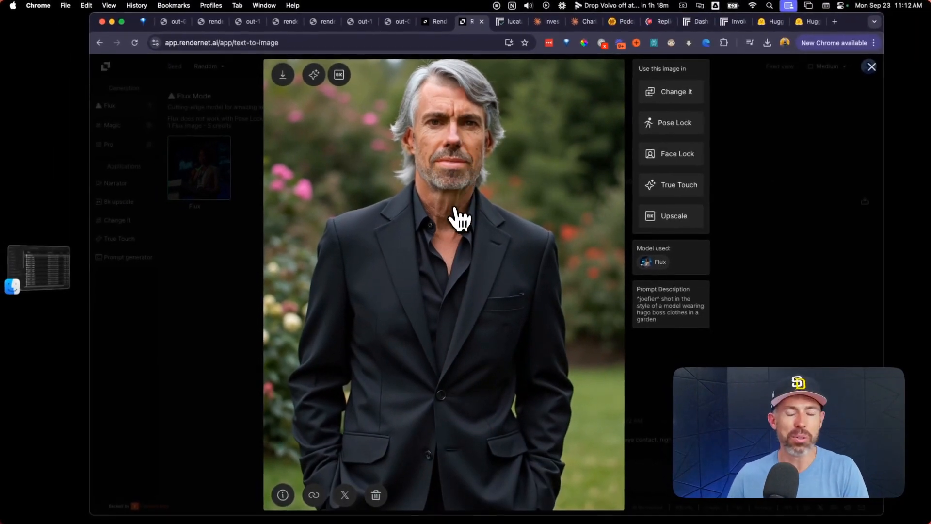
pyautogui.press('Escape')
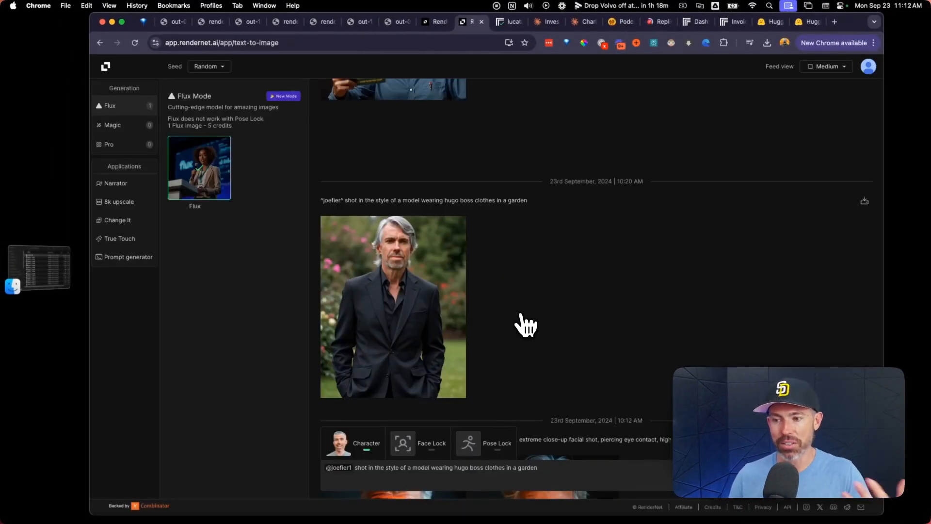
# - Return to the newest generation and highlight the prompt text that follows the character tag
pyautogui.scroll(5, 526, 325)
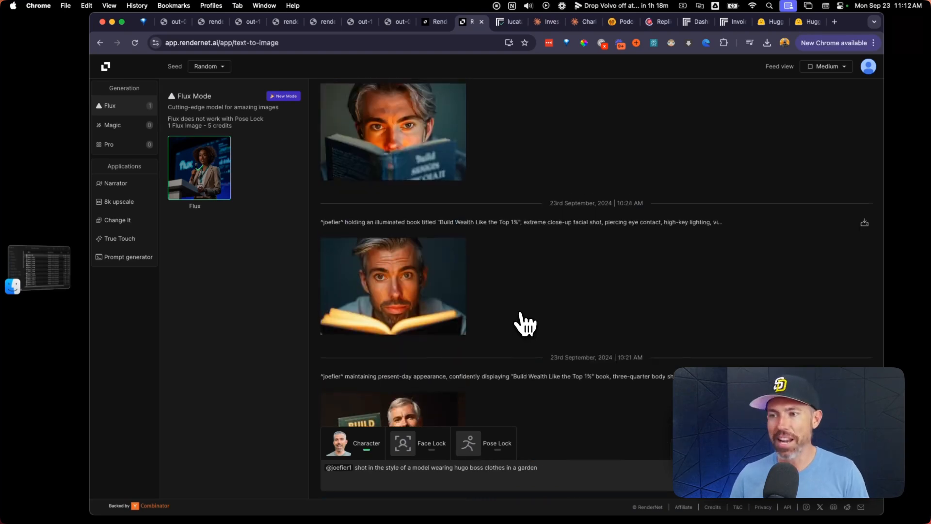
pyautogui.scroll(10, 525, 325)
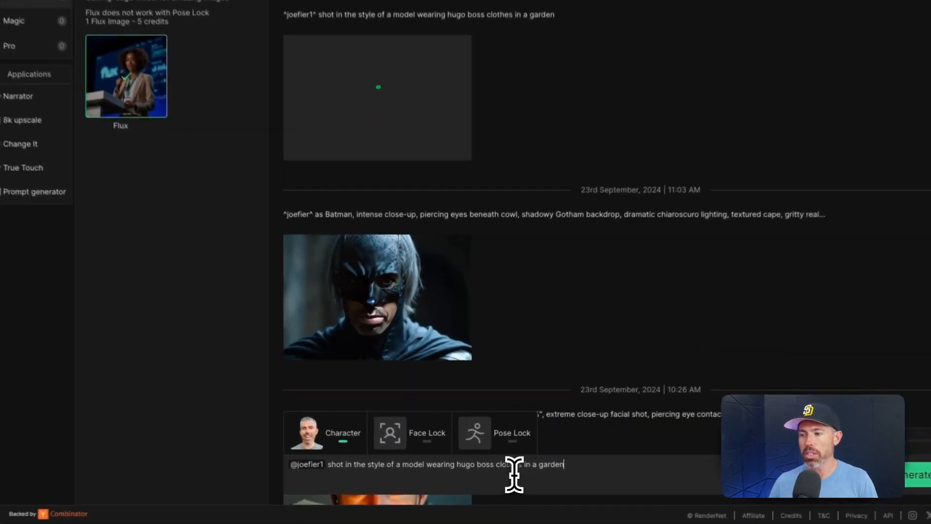
pyautogui.moveTo(538, 467); pyautogui.dragTo(331, 464)
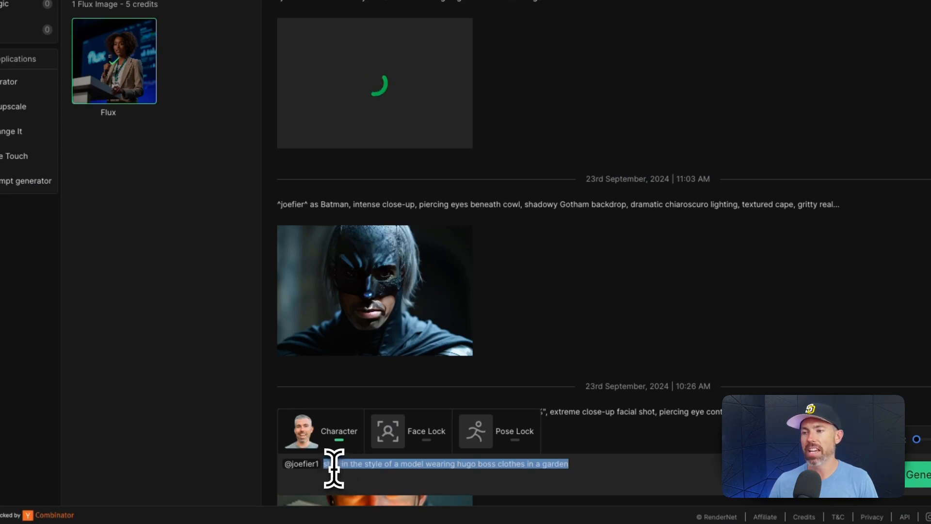
pyautogui.scroll(-3, 425, 333)
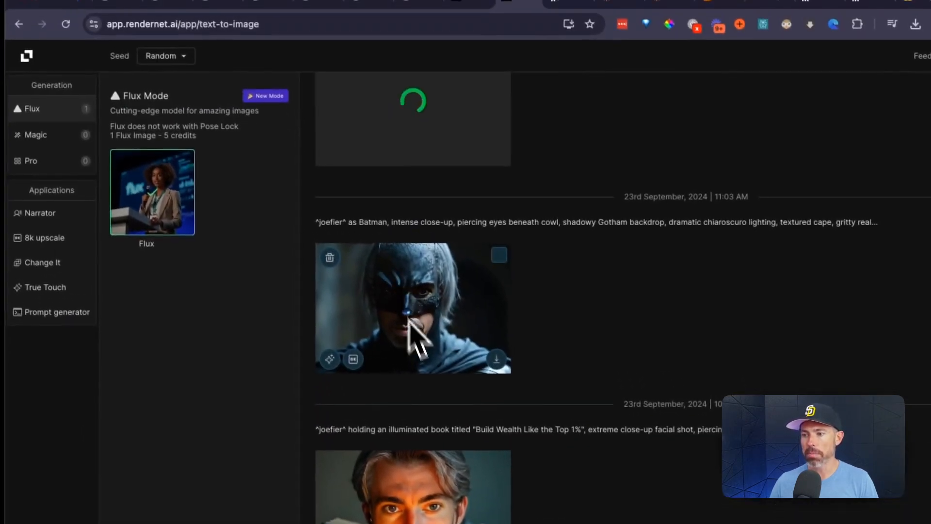
# - Compare the out-0.jpg portrait with the downloaded RenderNet portrait in the other browser tabs, and go back to RenderNet's earlier book images
pyautogui.click(119, 1)
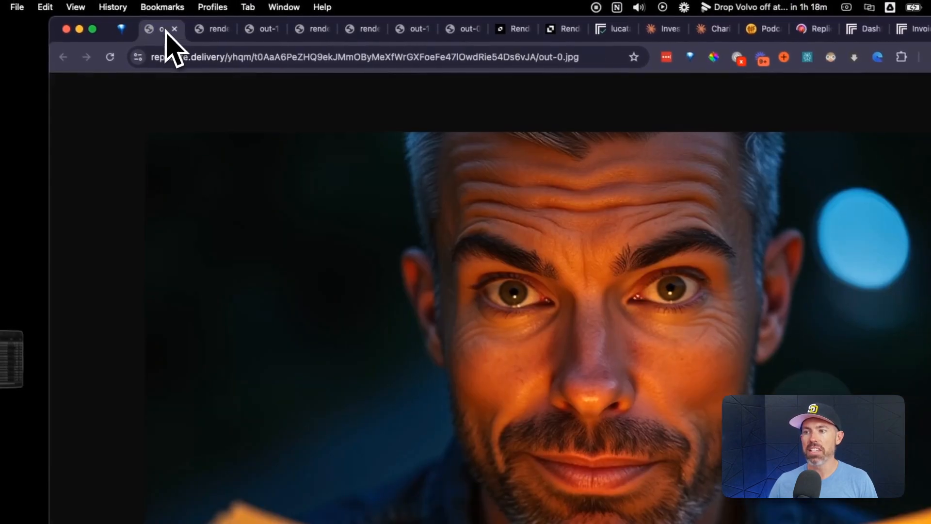
pyautogui.click(210, 28)
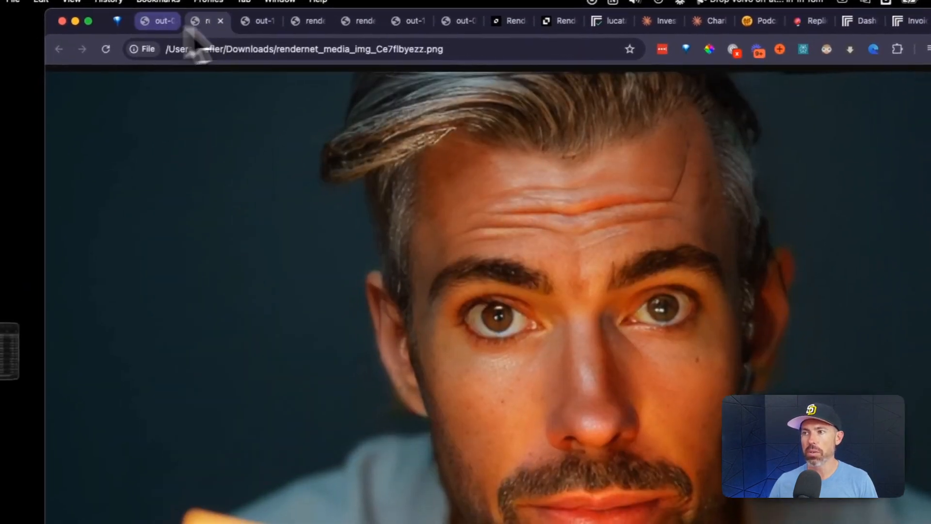
pyautogui.click(568, 22)
pyautogui.scroll(-7, 505, 356)
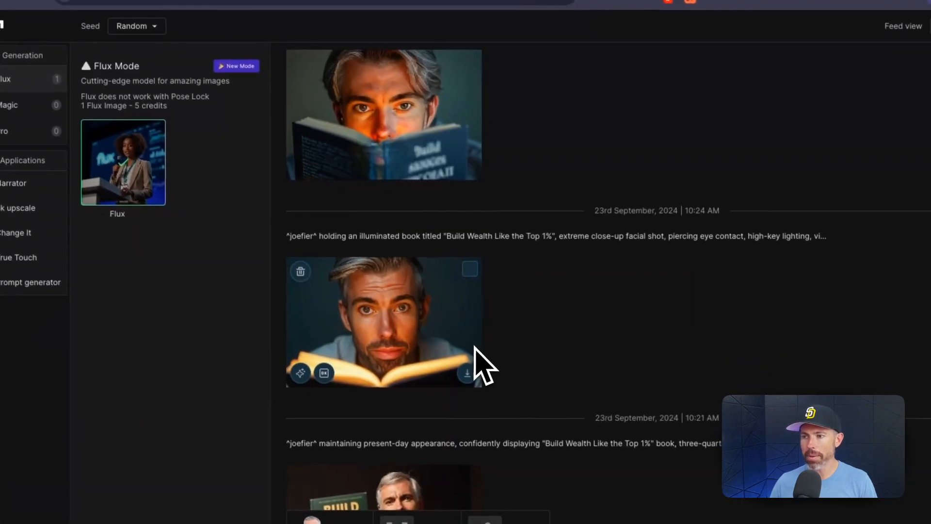
# - Highlight the book-title wording and the close-up, eye-contact and lighting wording in the 10:26 AM prompt, and clear the selection
pyautogui.scroll(2, 466, 294)
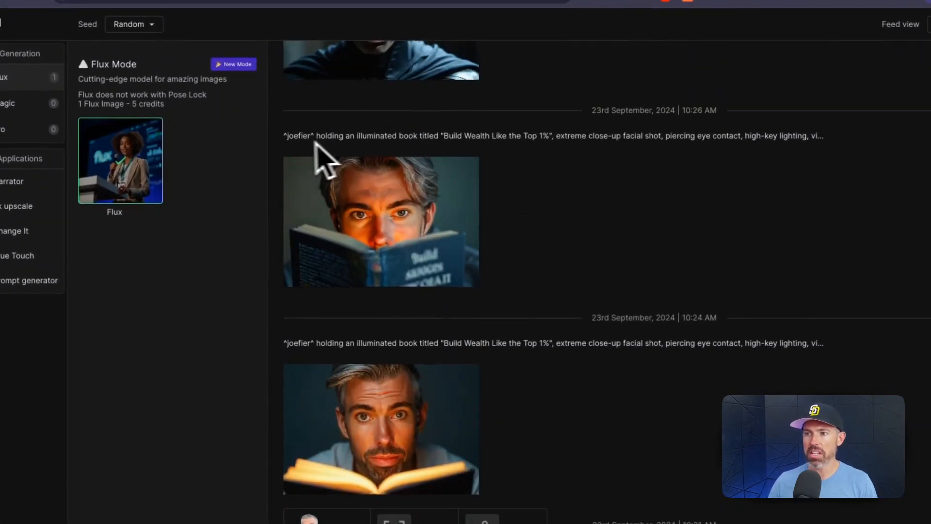
pyautogui.moveTo(321, 136); pyautogui.dragTo(554, 136)
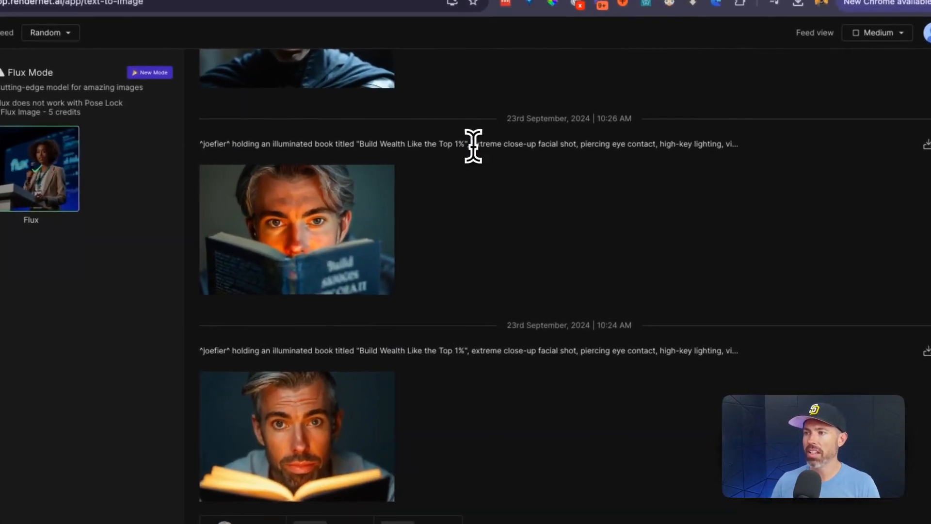
pyautogui.moveTo(525, 150); pyautogui.dragTo(630, 149)
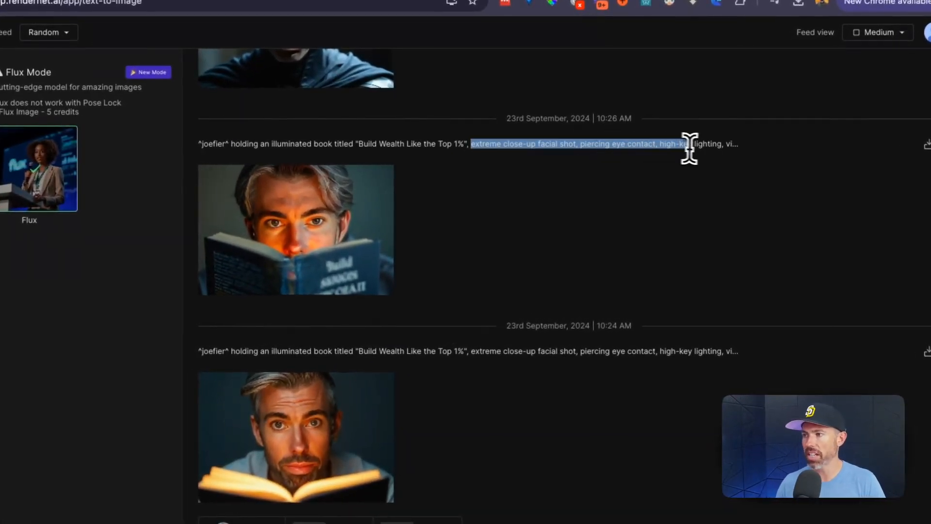
pyautogui.click(719, 154)
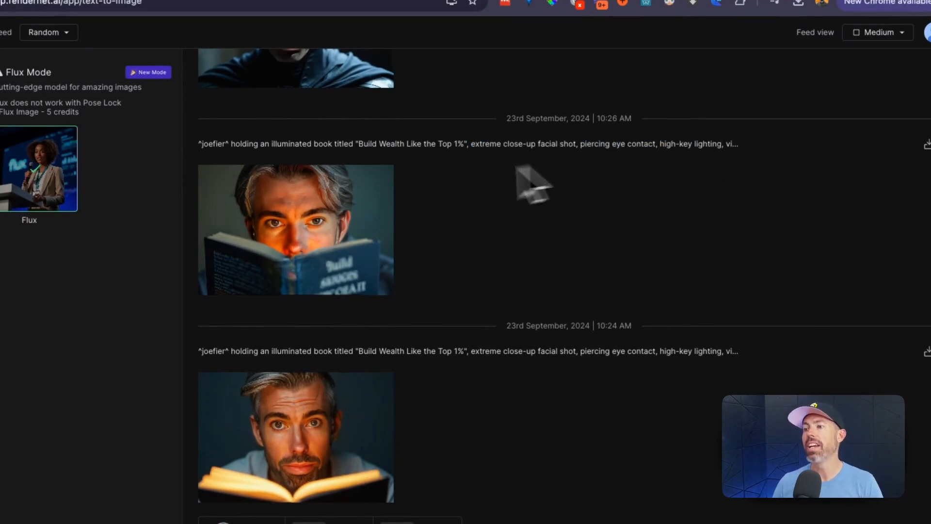
# - View the 10:26 AM book portrait and the 11:11 AM Hugo Boss garden image at full size, closing each one
pyautogui.click(347, 225)
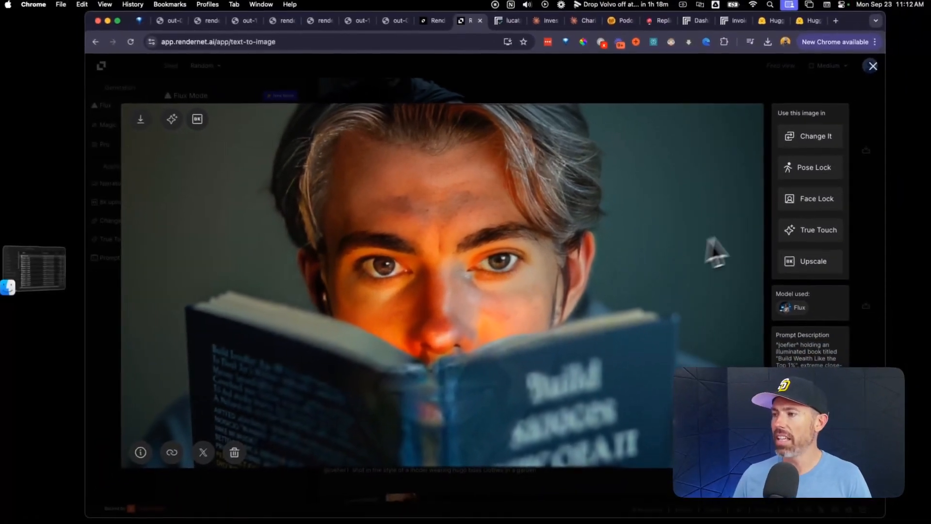
pyautogui.press('Escape')
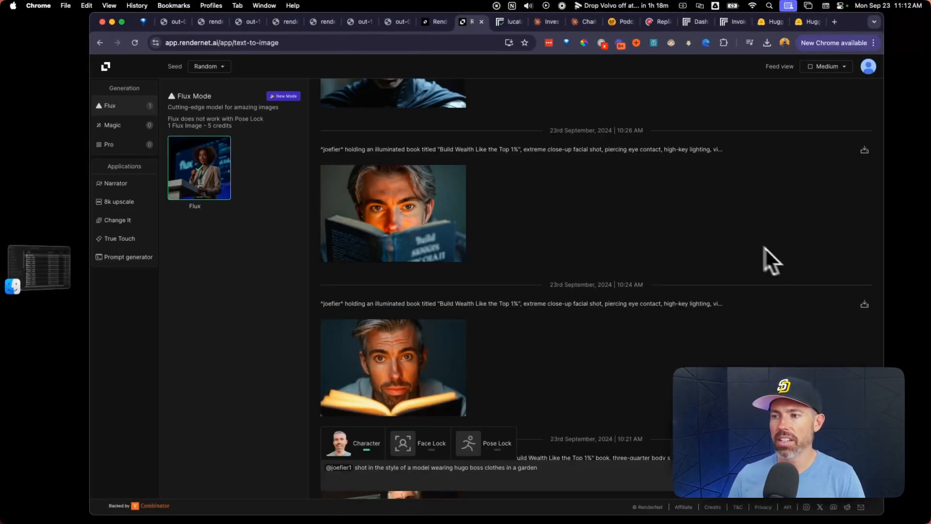
pyautogui.scroll(3, 509, 267)
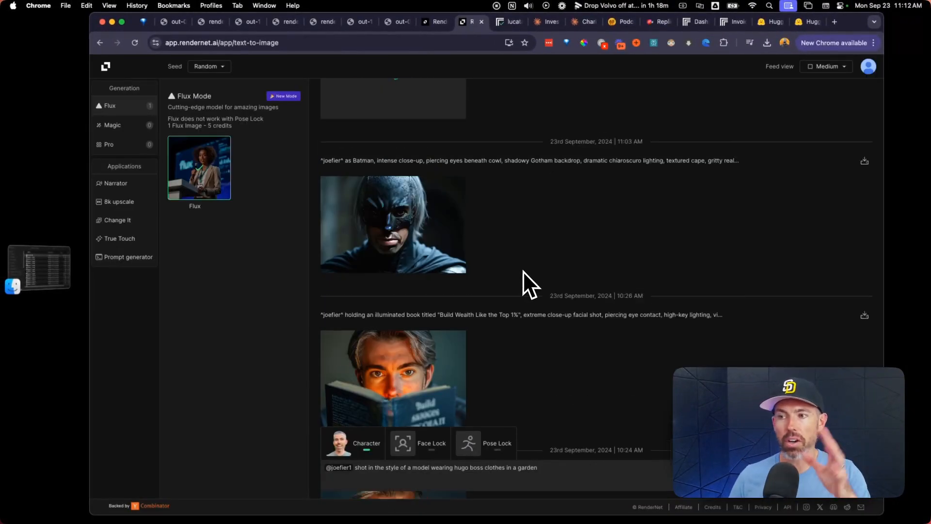
pyautogui.scroll(2, 535, 262)
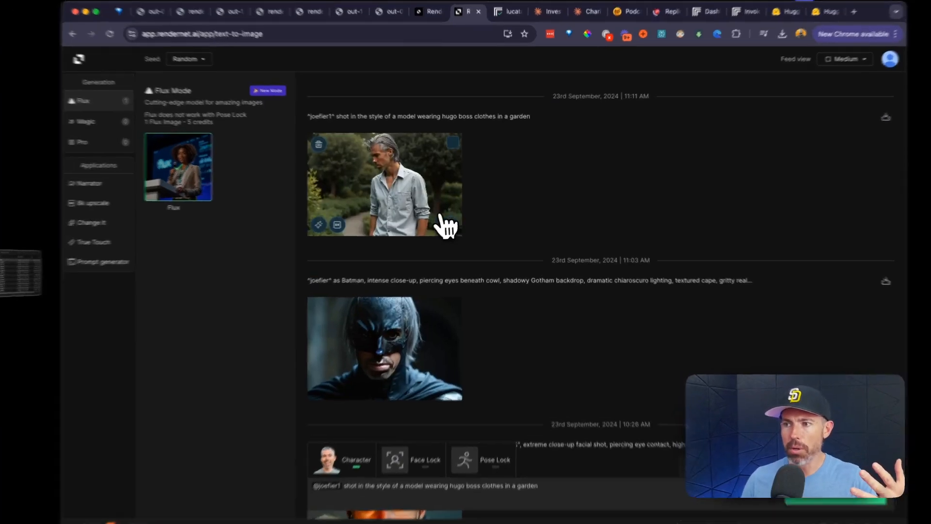
pyautogui.click(446, 226)
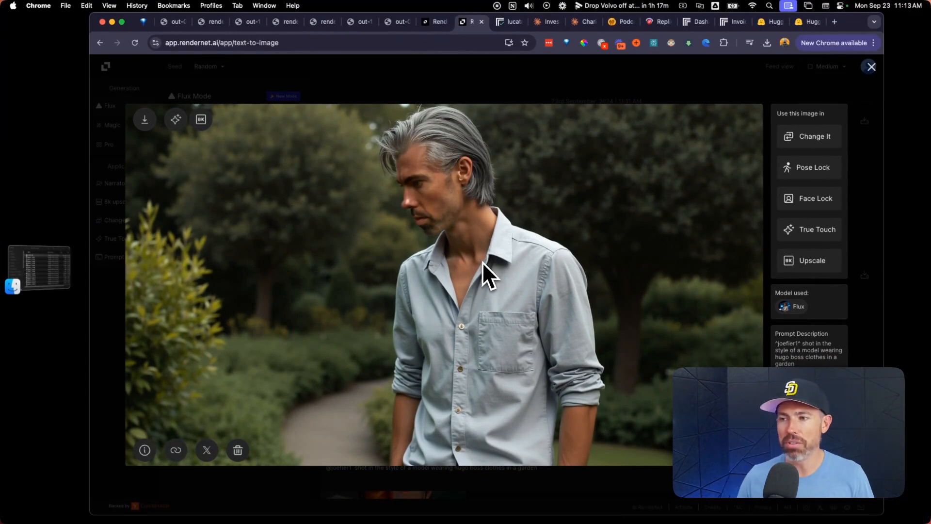
pyautogui.press('Escape')
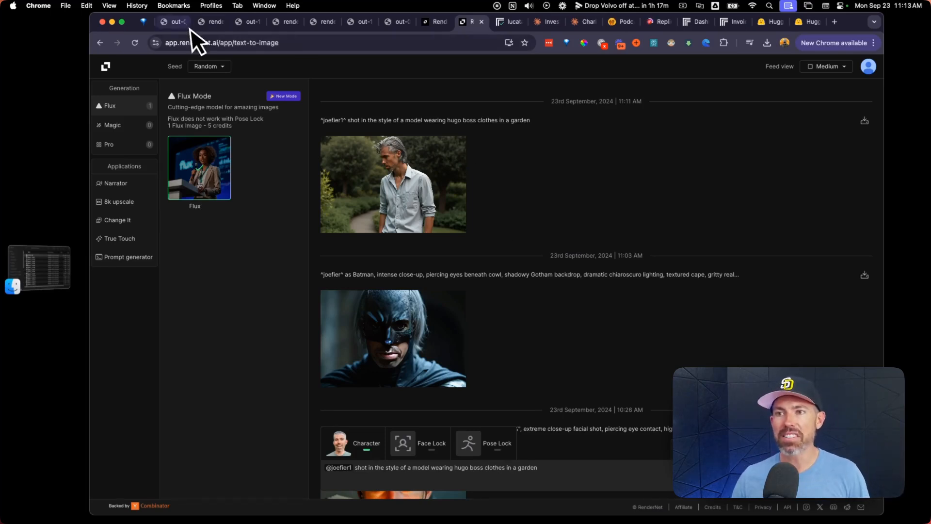
# - Compare the two book portraits and two Batman portraits, out-0.jpg and out-1.jpg, in the replicate.delivery browser tabs
pyautogui.click(176, 21)
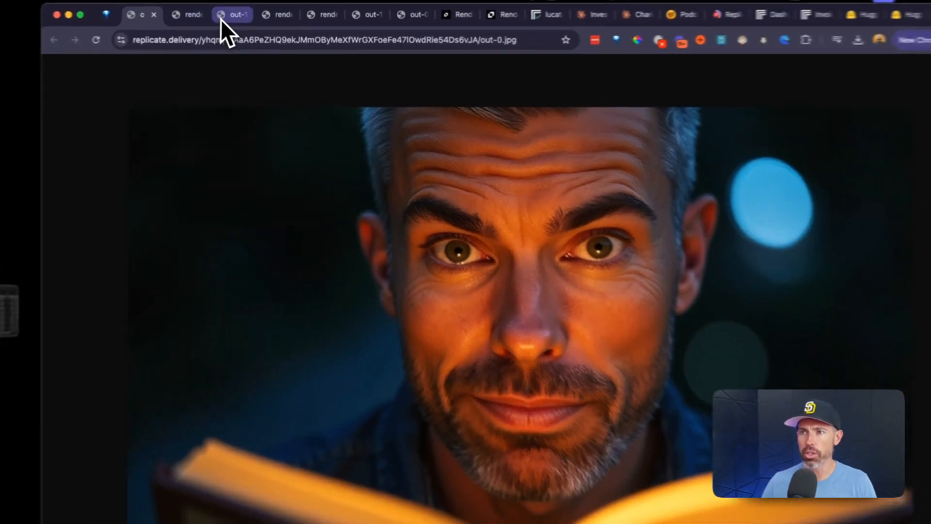
pyautogui.click(246, 22)
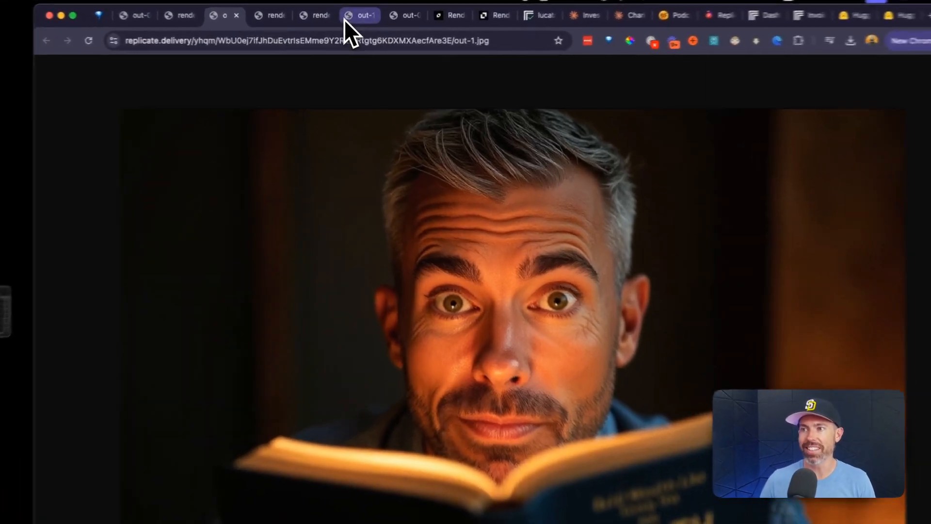
pyautogui.click(358, 22)
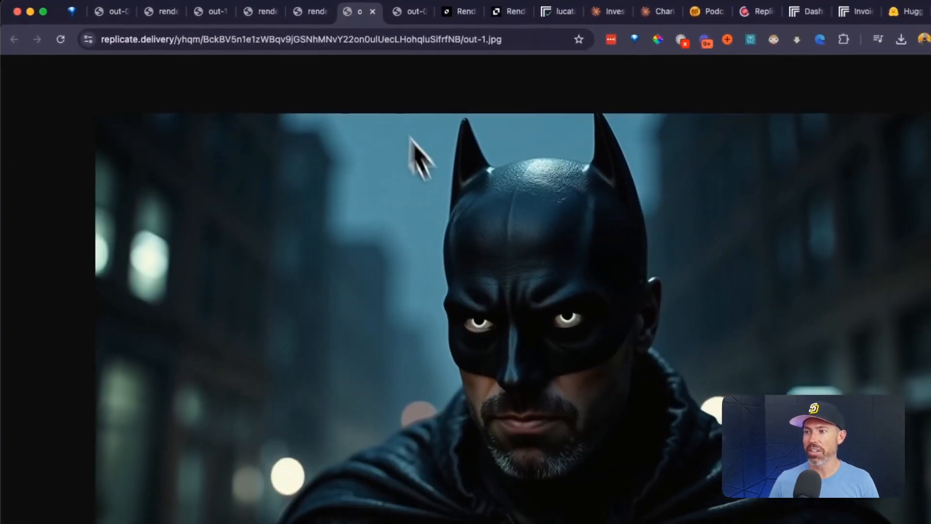
pyautogui.click(398, 9)
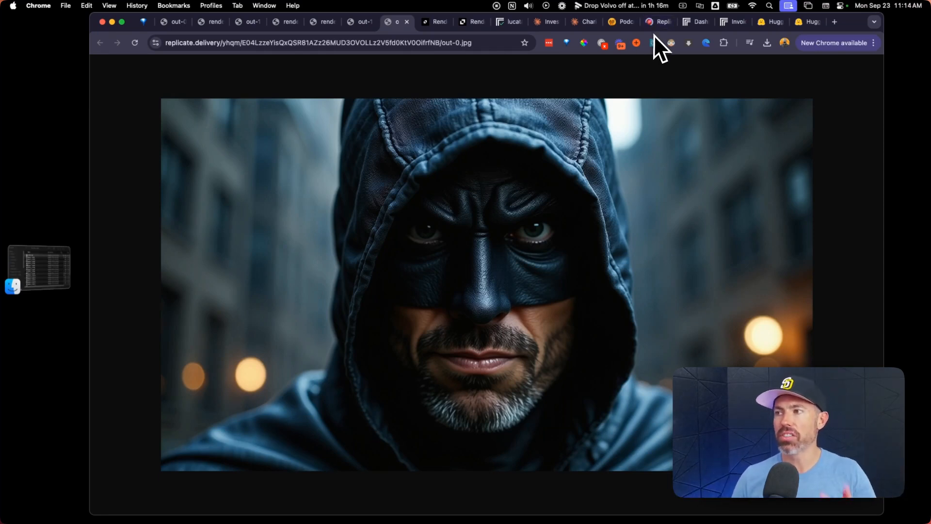
# - Look over the Replicate and Hugging Face home pages, and switch to the signed-in Replicate dashboard
pyautogui.click(659, 22)
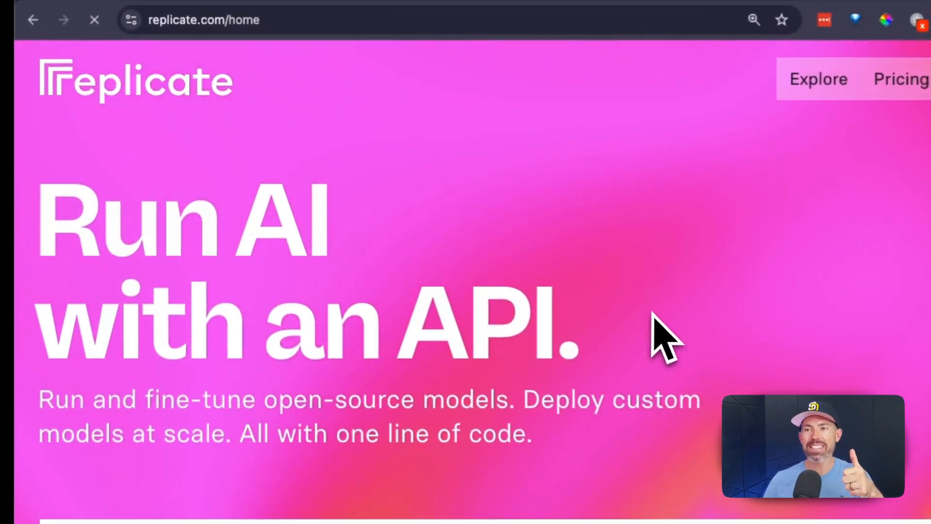
pyautogui.hotkey('ctrl', 'Tab')
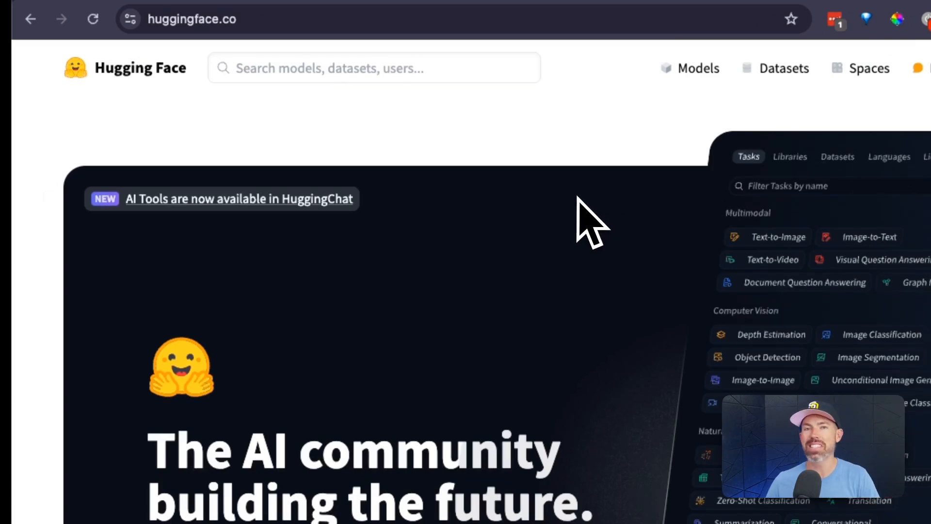
pyautogui.hotkey('ctrl', 'Tab')
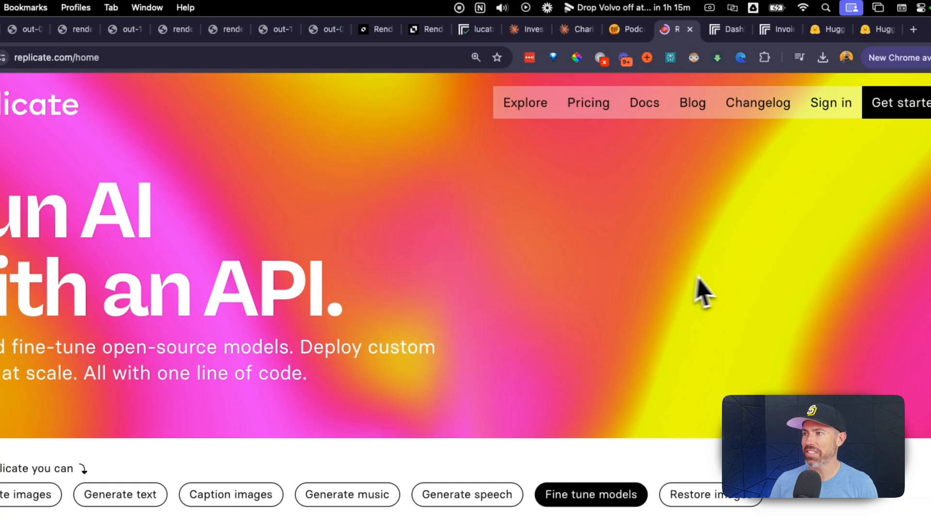
pyautogui.click(727, 28)
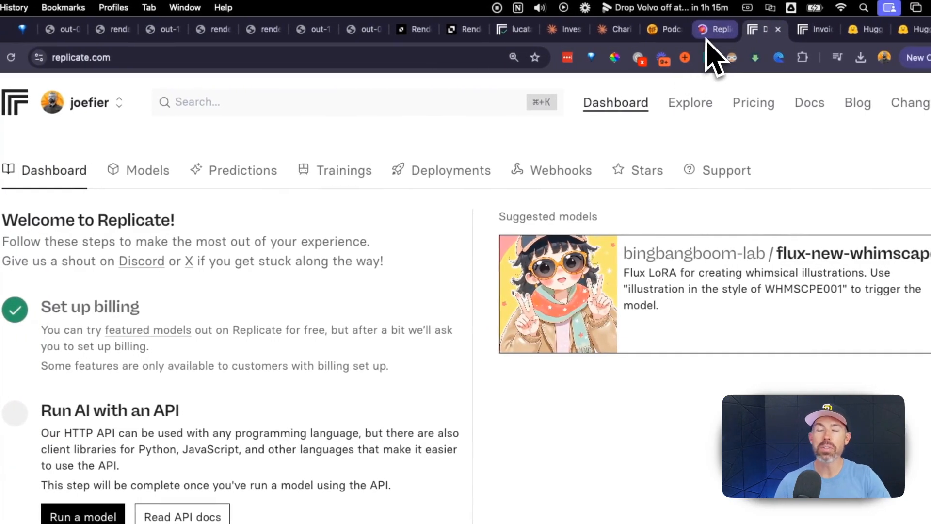
pyautogui.click(715, 29)
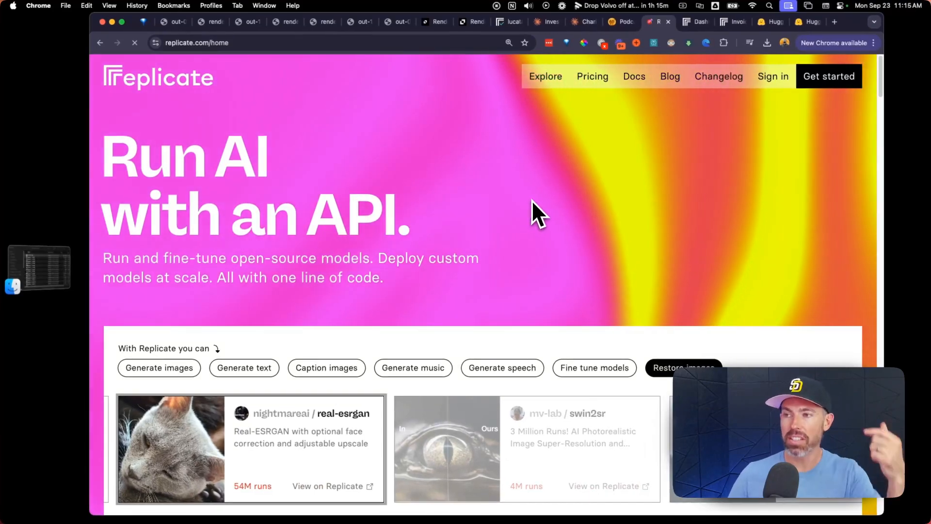
pyautogui.click(696, 23)
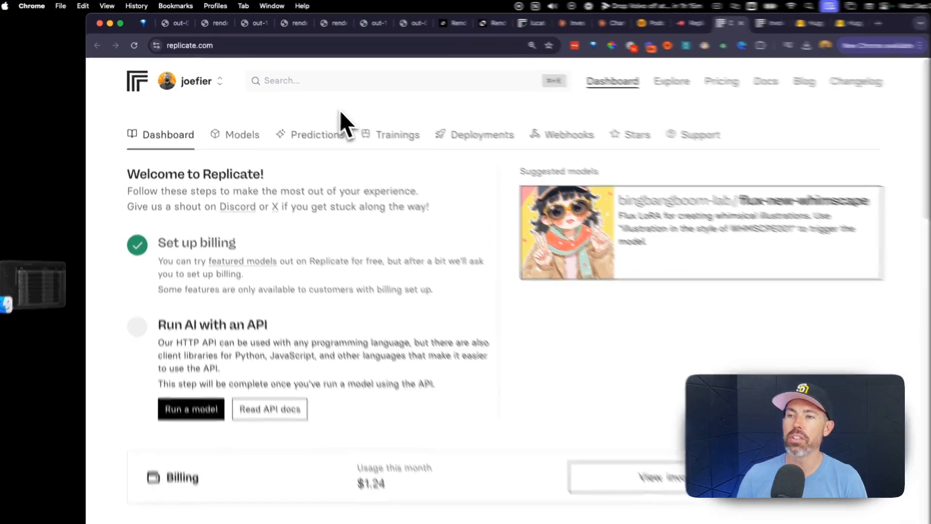
# - Search Replicate for "luca taco" and reach the lucataco profile through the remove-bg model
pyautogui.click(292, 81)
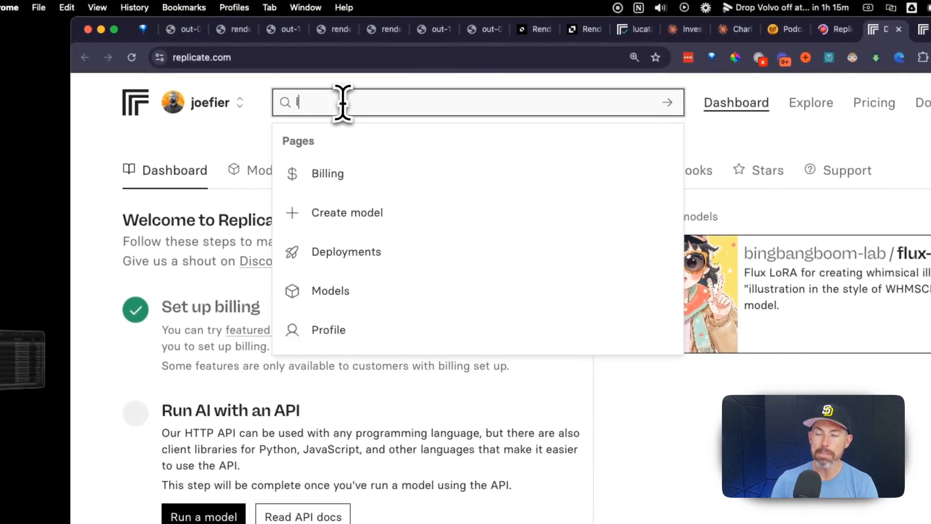
pyautogui.write('luca tac')
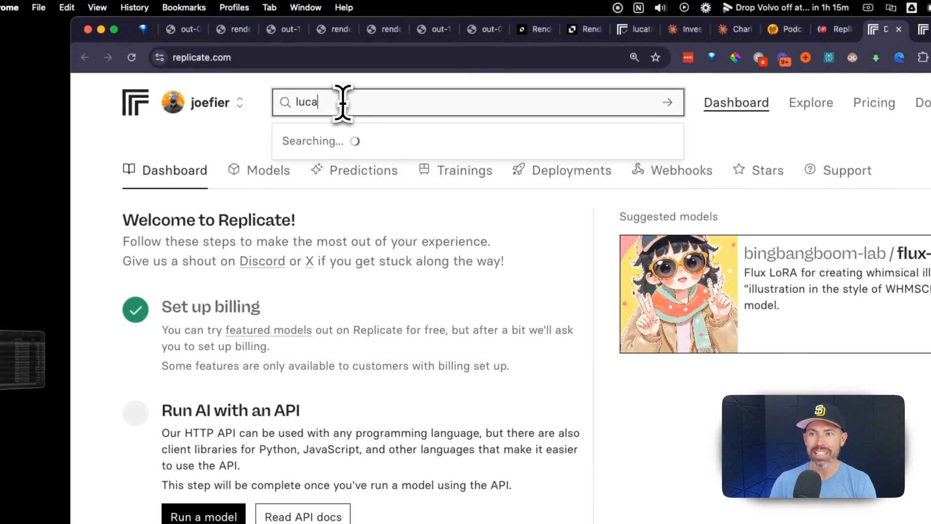
pyautogui.write('o')
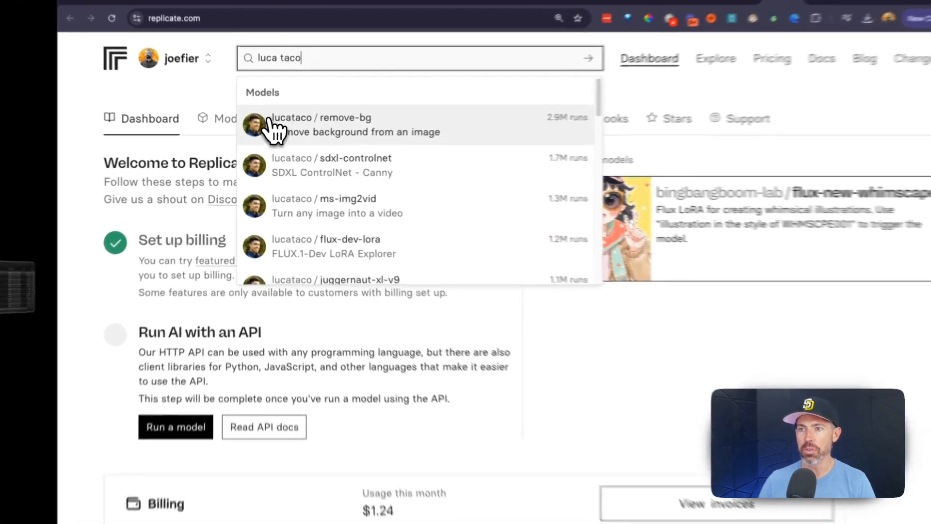
pyautogui.click(275, 136)
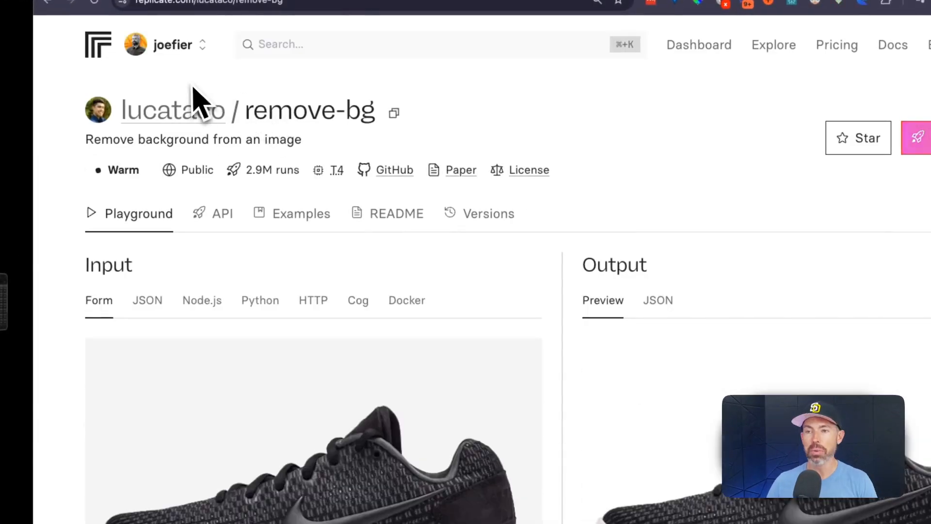
pyautogui.click(175, 111)
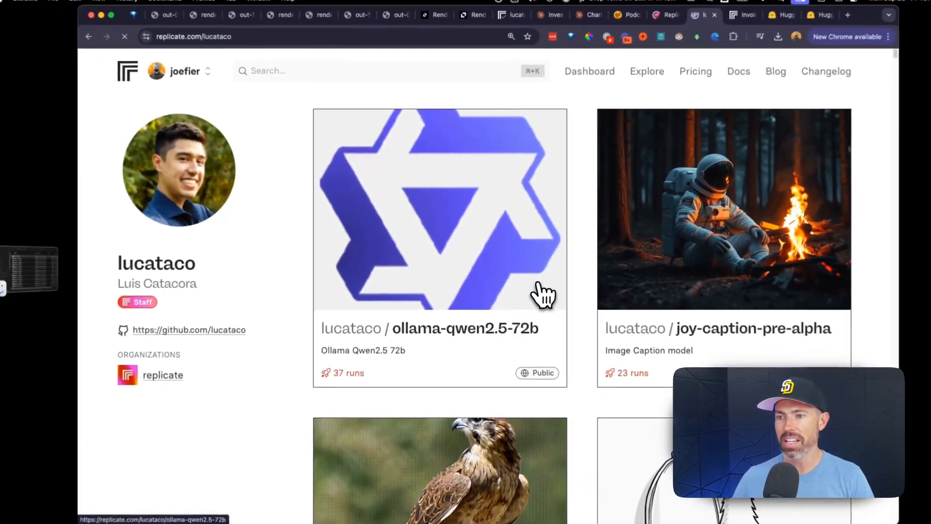
# - Browse the models on the lucataco profile and open ai-toolkit for Flux LoRA training
pyautogui.scroll(-5, 633, 398)
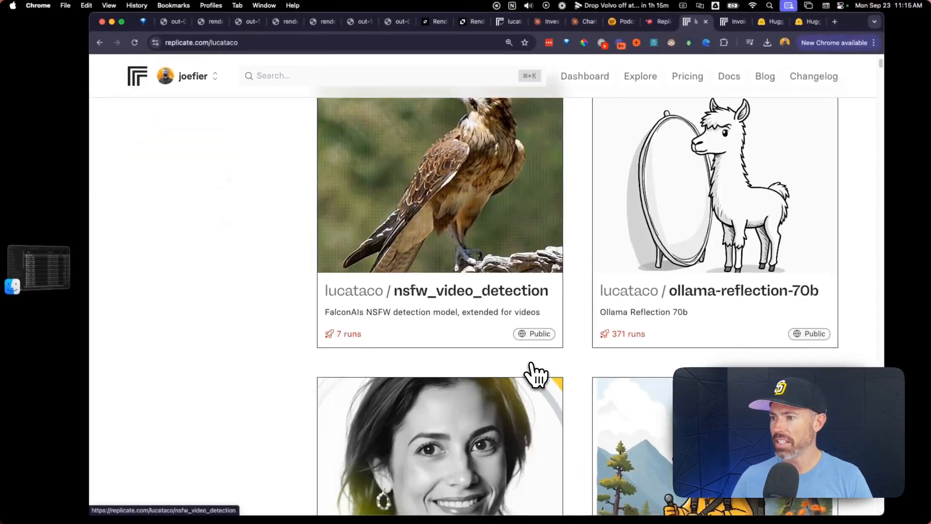
pyautogui.scroll(-5, 535, 373)
pyautogui.scroll(-1, 504, 378)
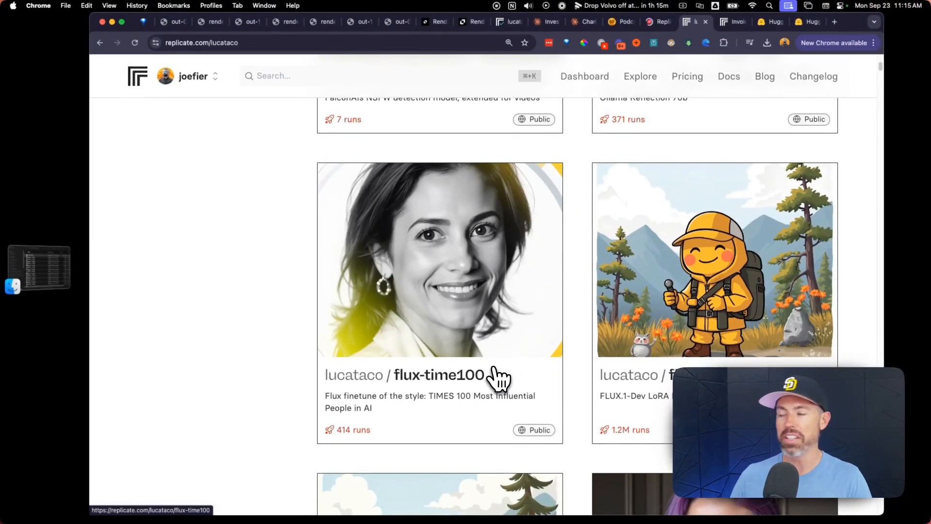
pyautogui.scroll(-12, 485, 379)
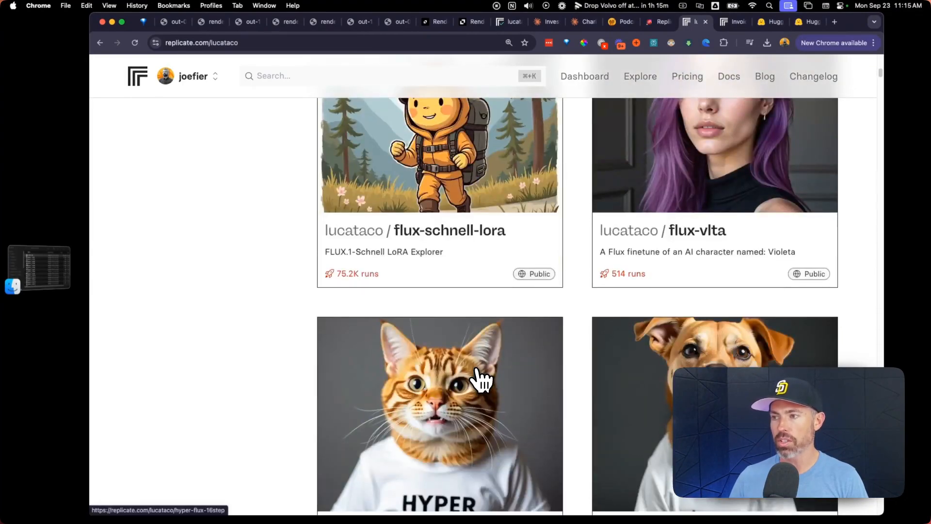
pyautogui.scroll(-18, 480, 381)
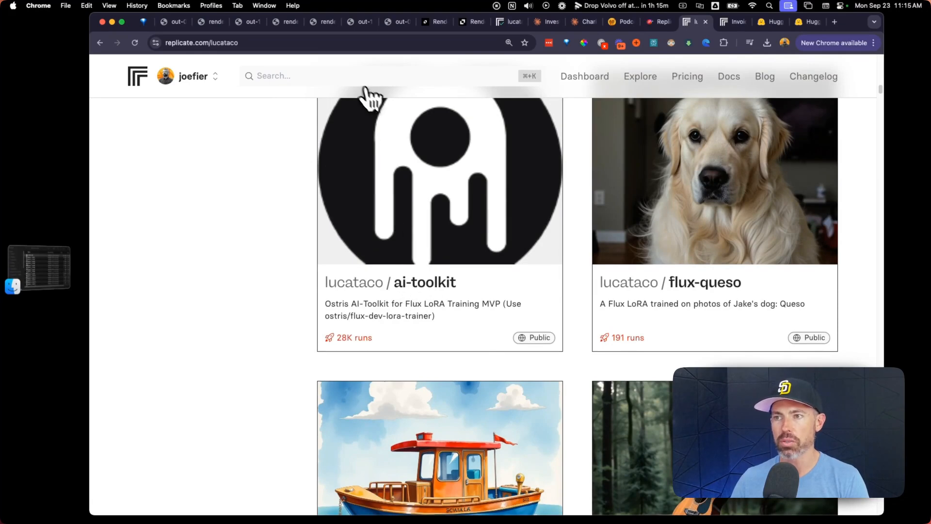
pyautogui.click(432, 292)
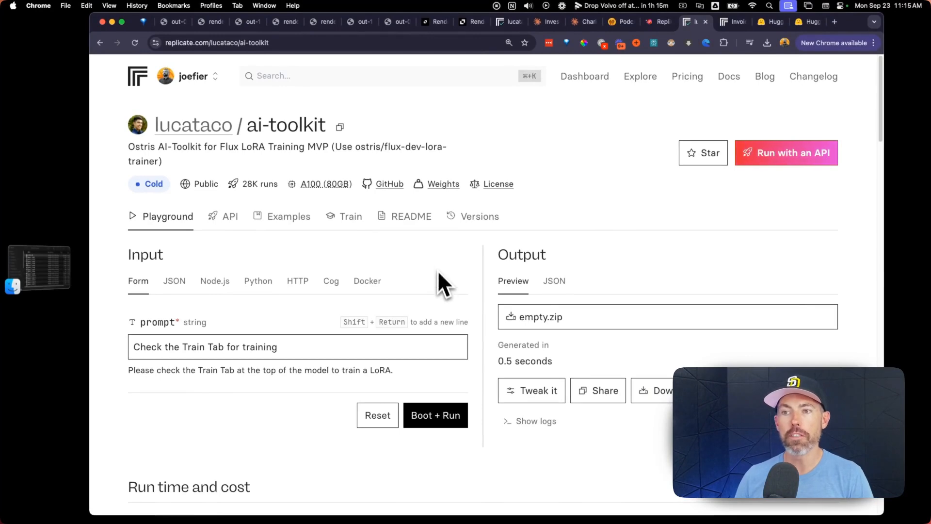
# - Review the run time and cost section of ai-toolkit and open the model's training page
pyautogui.scroll(-1, 442, 296)
pyautogui.scroll(-5, 442, 306)
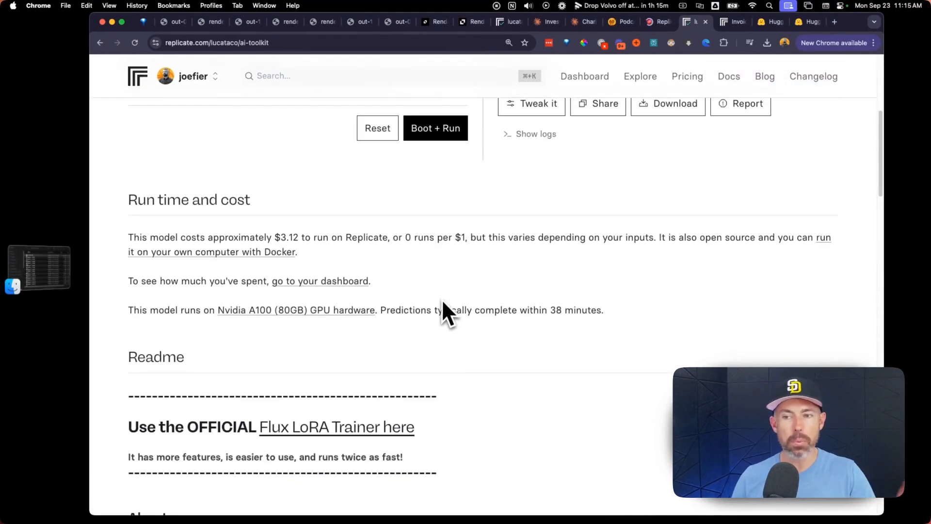
pyautogui.scroll(5, 442, 310)
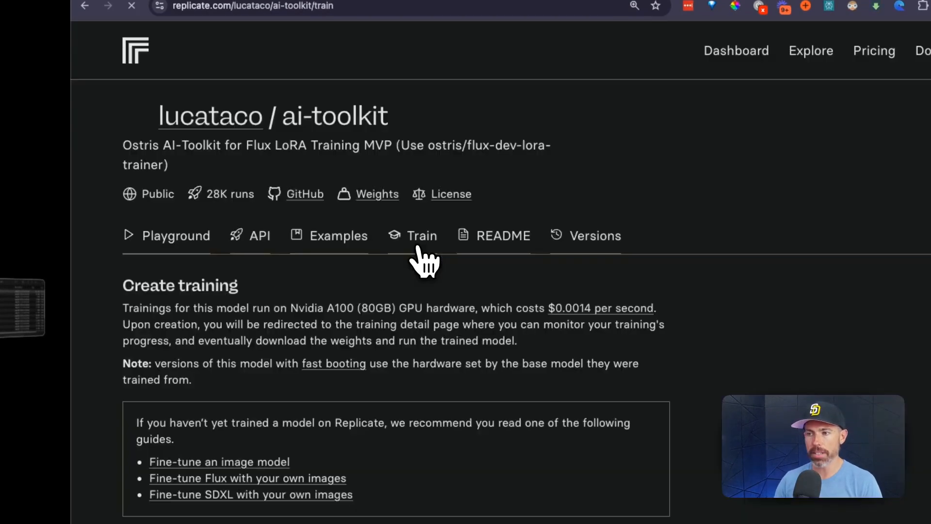
# - Set the training destination to a new public model named with the account name followed by "-newlora"
pyautogui.scroll(-10, 360, 358)
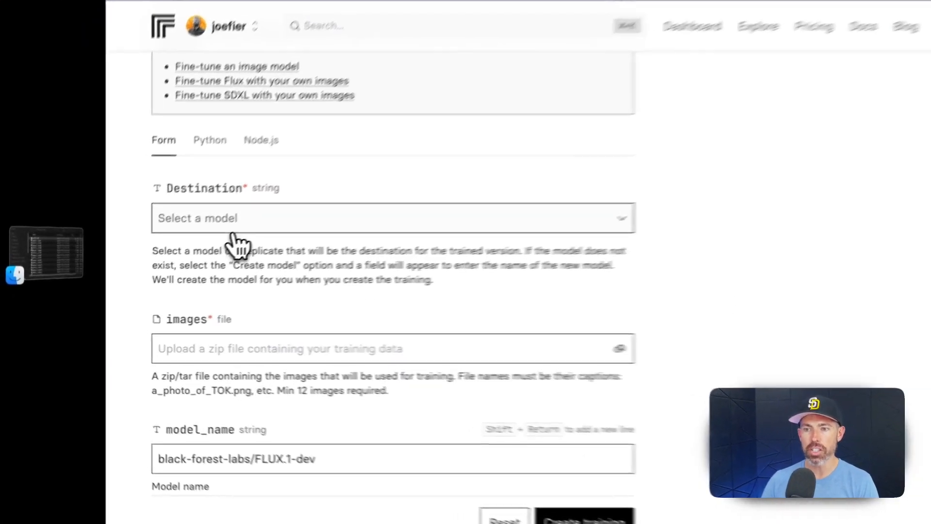
pyautogui.click(205, 249)
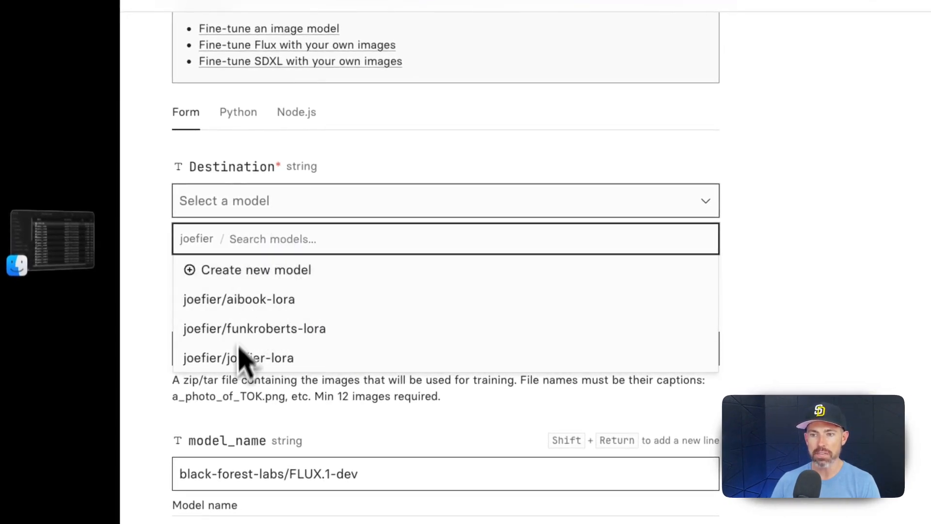
pyautogui.click(272, 273)
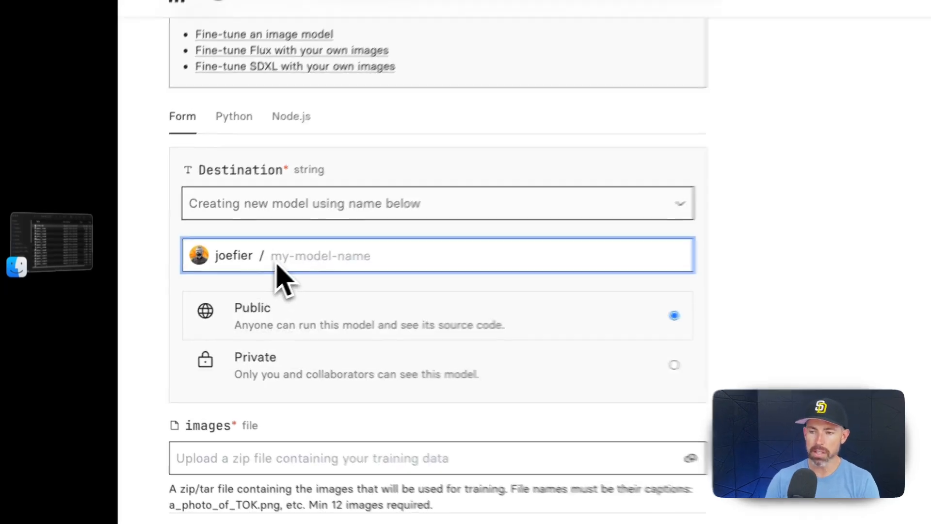
pyautogui.write('joefier')
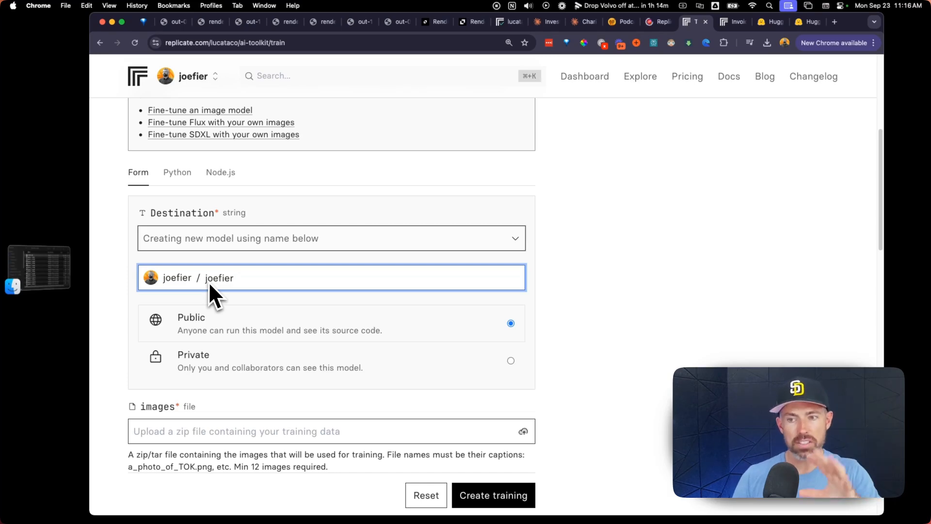
pyautogui.write('-lora')
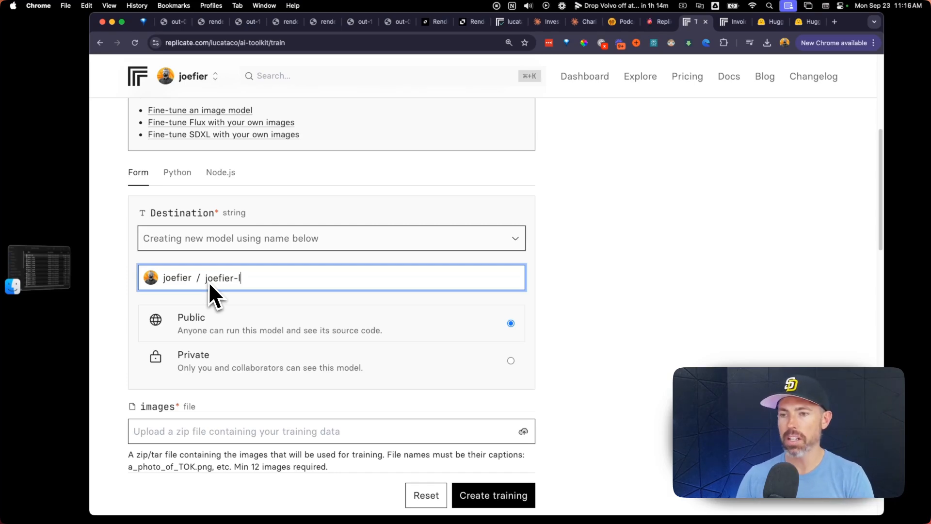
pyautogui.press('BackSpace')
pyautogui.press('BackSpace')
pyautogui.press('BackSpace')
pyautogui.press('BackSpace')
pyautogui.write('newlora')
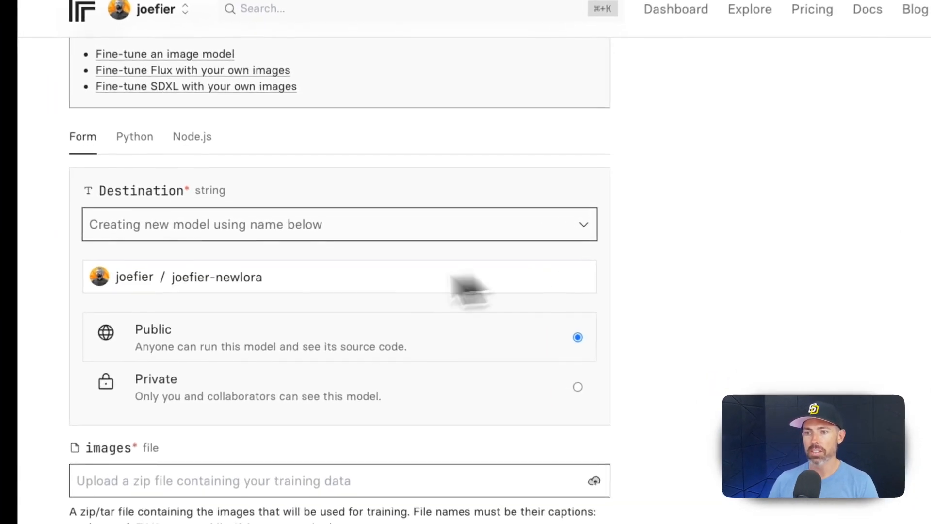
# - Read the requirements for the training images file, and look through the files in the New Headshots folder in Finder
pyautogui.scroll(-5, 291, 297)
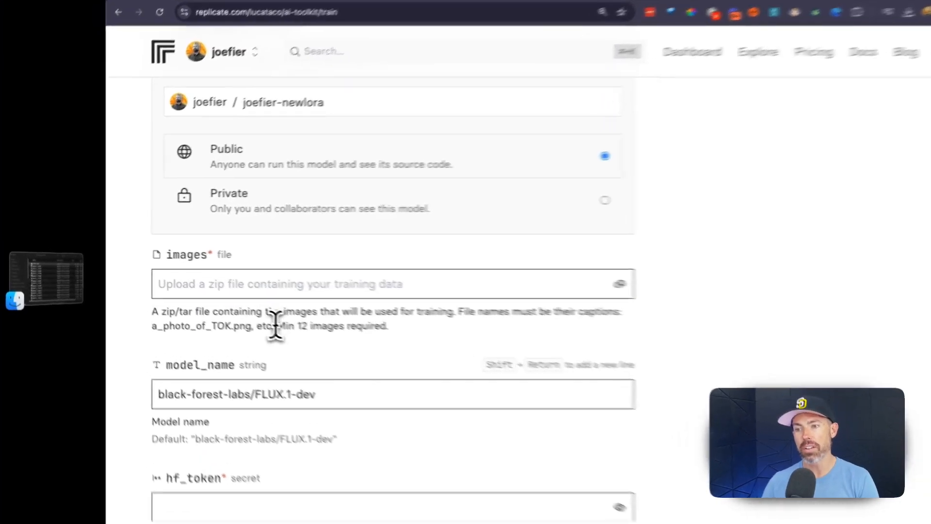
pyautogui.moveTo(234, 308); pyautogui.dragTo(331, 313)
pyautogui.click(454, 343)
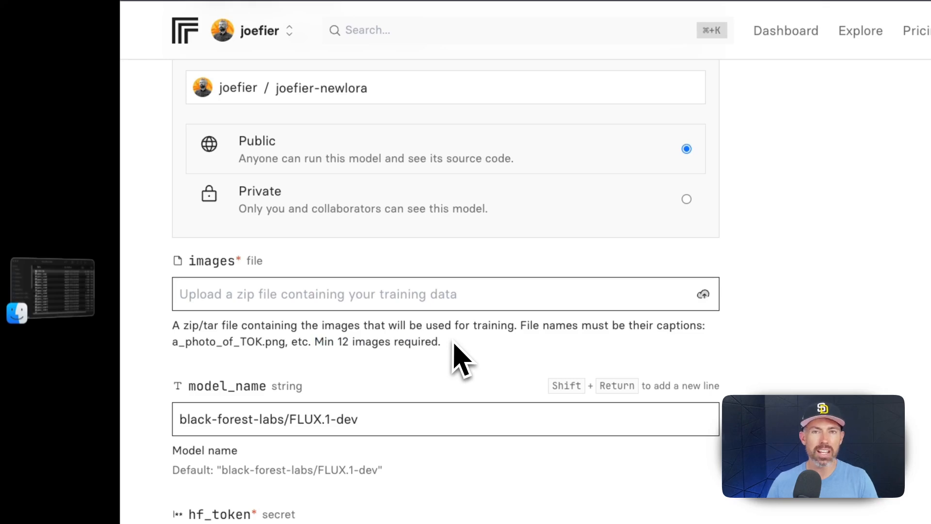
pyautogui.click(52, 287)
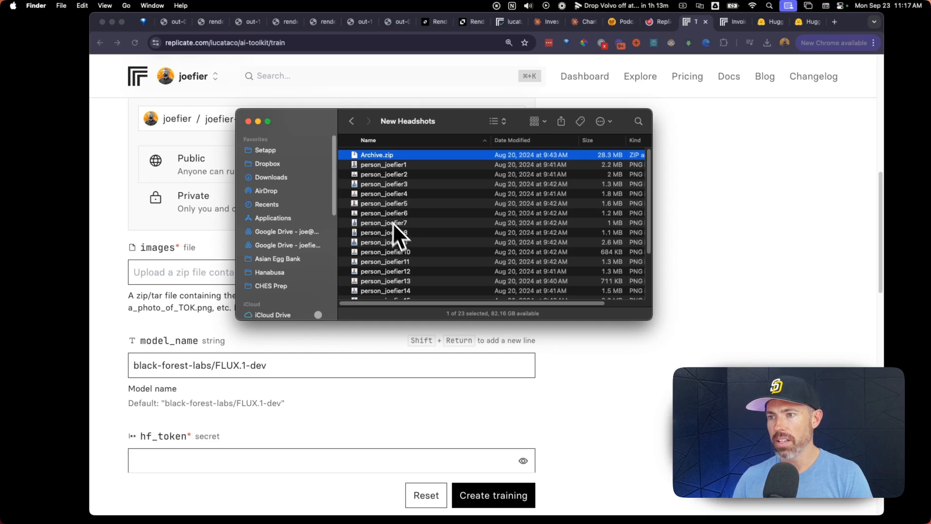
pyautogui.scroll(-5, 393, 223)
pyautogui.click(379, 214)
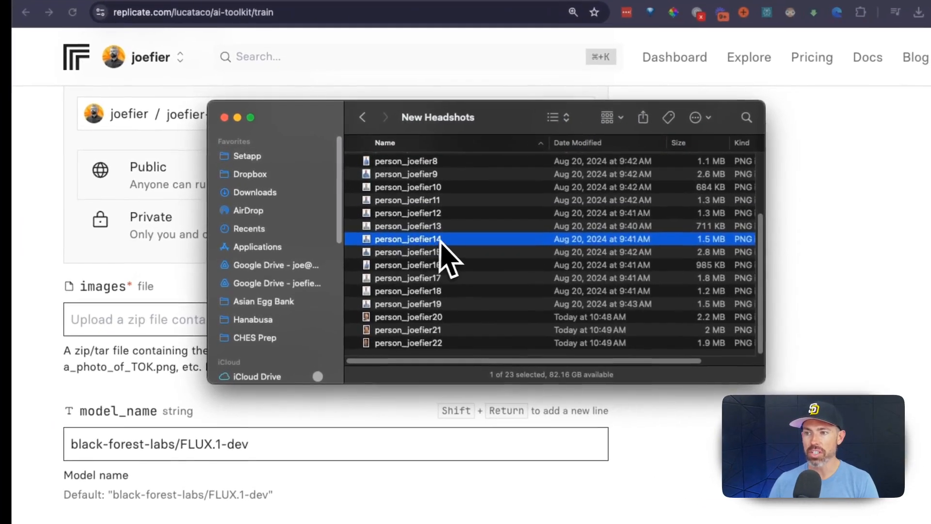
pyautogui.scroll(5, 428, 246)
pyautogui.click(403, 200)
pyautogui.click(382, 174)
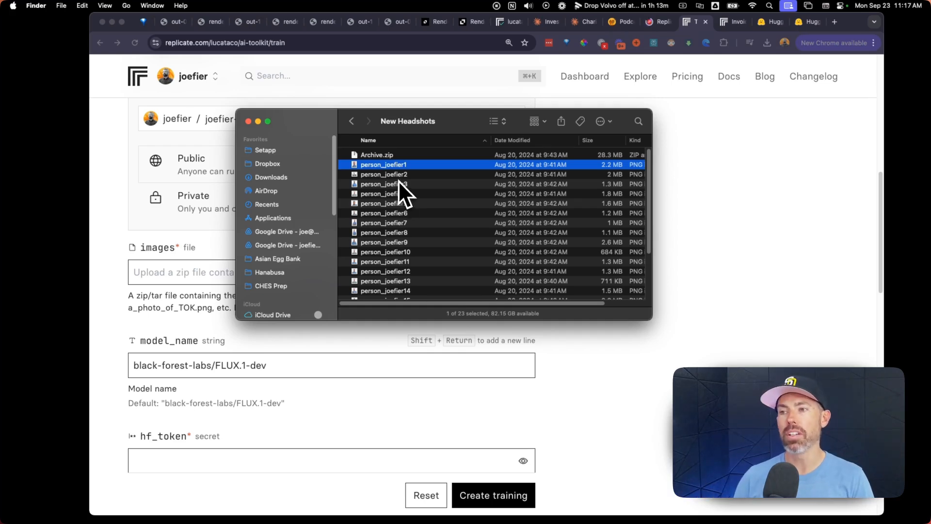
pyautogui.scroll(-4, 402, 189)
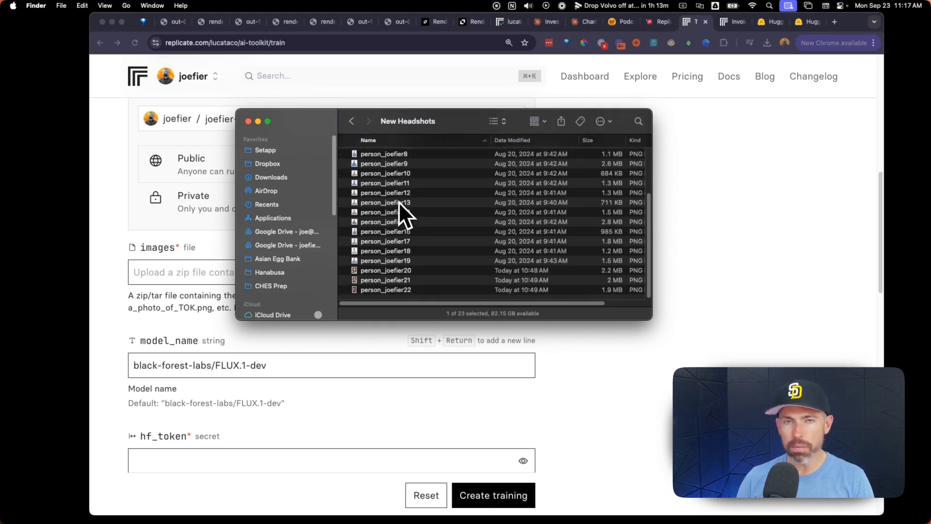
pyautogui.scroll(5, 395, 254)
# - Preview the numbered headshot images one after another, from the first through number 19
pyautogui.press('space')
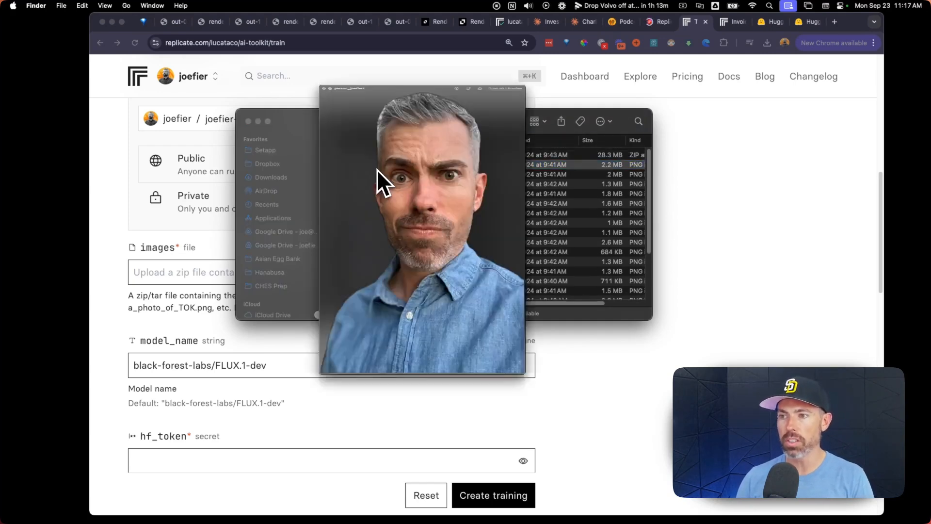
pyautogui.press('Down')
pyautogui.press('Down')
pyautogui.press('Down')
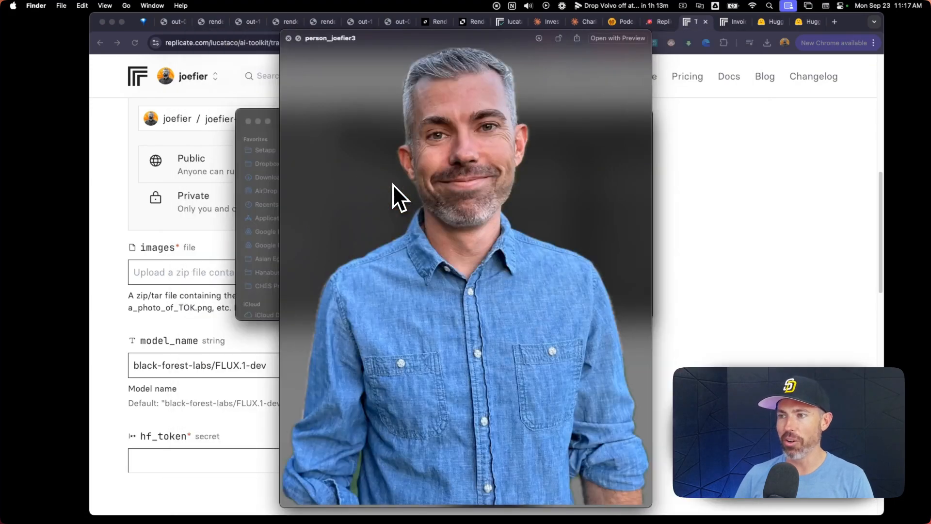
pyautogui.press('Down')
pyautogui.press('Down')
pyautogui.press('Down')
pyautogui.press('Down')
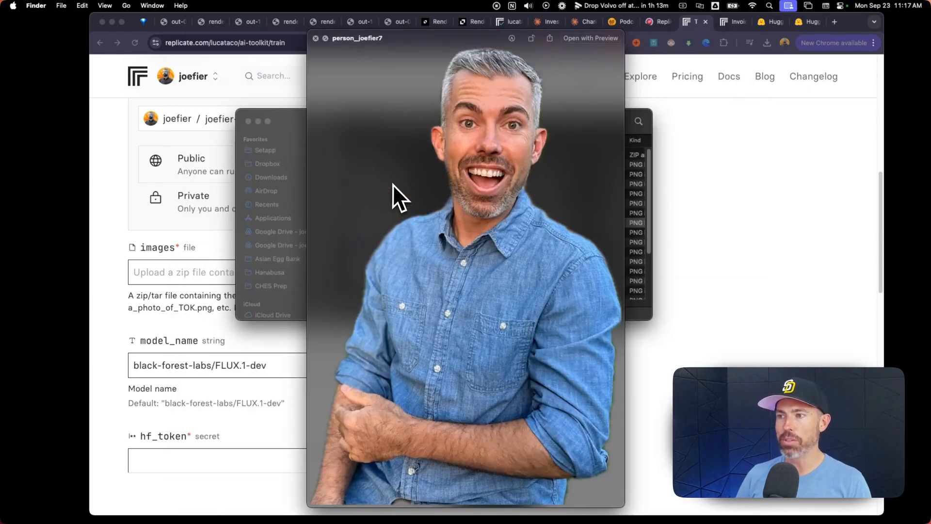
pyautogui.press('Down')
pyautogui.press('Down')
pyautogui.press('Down')
pyautogui.press('Down')
pyautogui.press('Down')
pyautogui.press('Down')
pyautogui.press('Down')
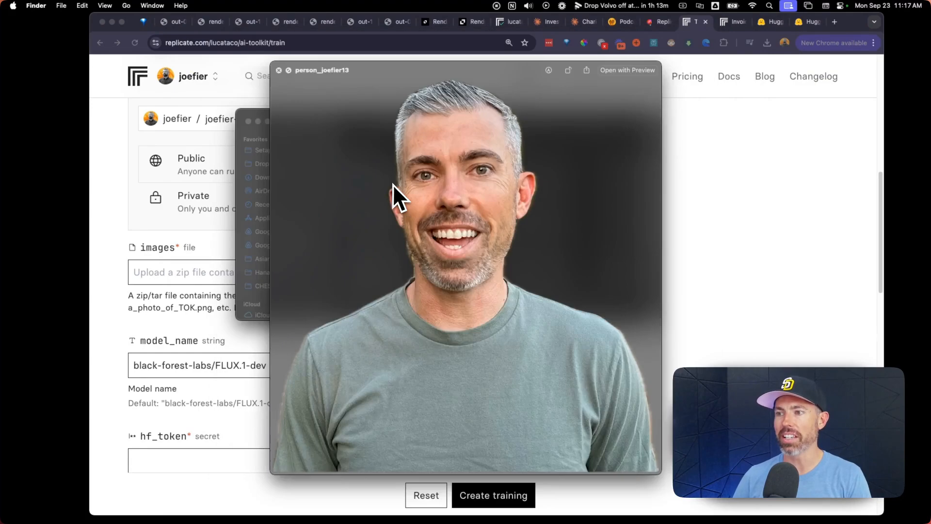
pyautogui.press('Down')
pyautogui.press('Down')
pyautogui.press('Down')
pyautogui.press('Down')
pyautogui.press('Down')
pyautogui.press('Down')
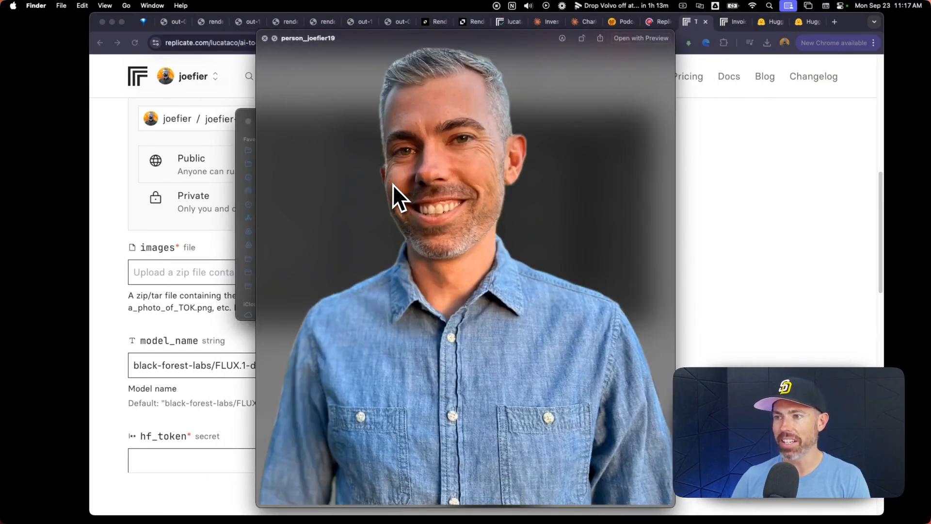
pyautogui.press('space')
pyautogui.scroll(5, 391, 249)
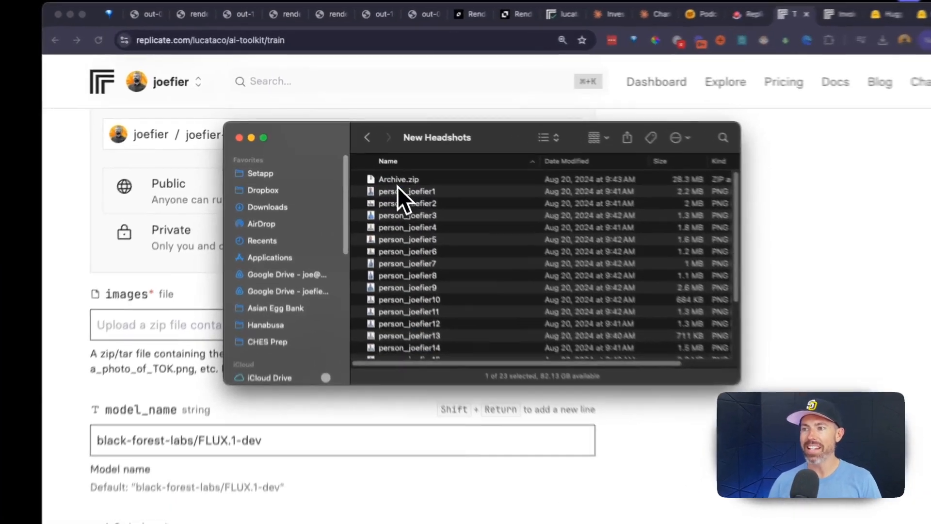
# - Check the existing Archive.zip and the file names of all the headshots in the folder
pyautogui.click(376, 156)
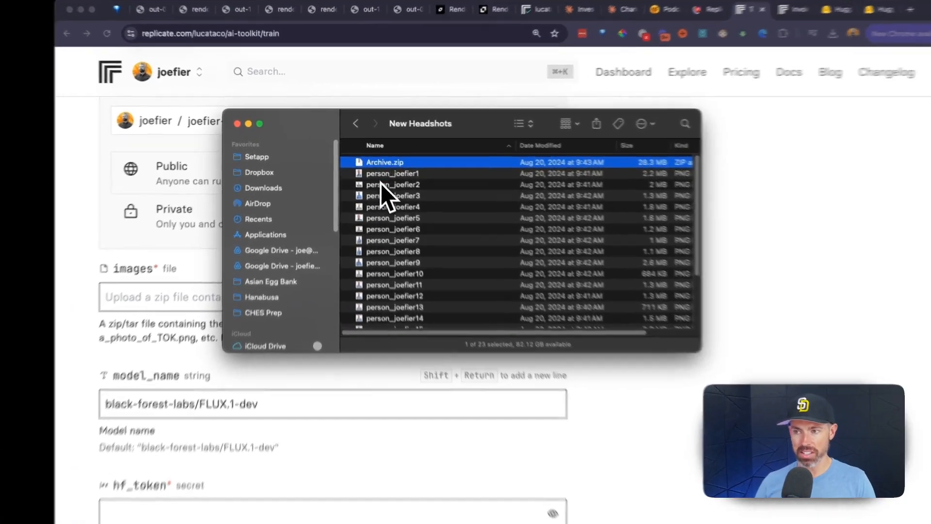
pyautogui.click(385, 203)
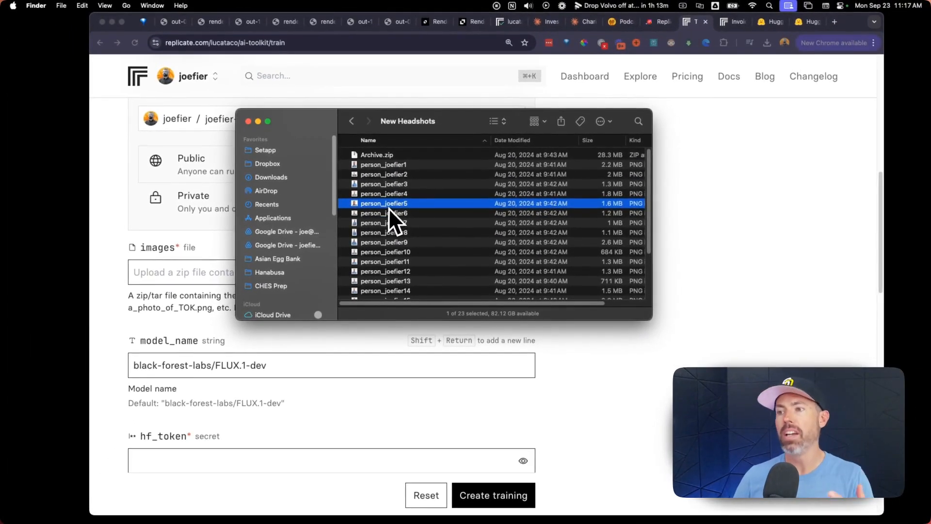
pyautogui.scroll(-5, 415, 274)
pyautogui.scroll(5, 410, 272)
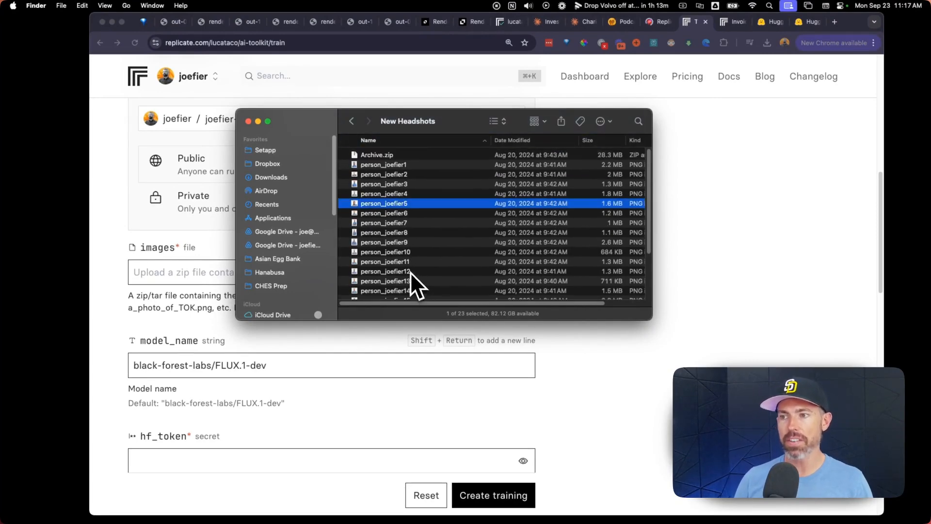
pyautogui.scroll(-5, 412, 287)
pyautogui.scroll(5, 390, 240)
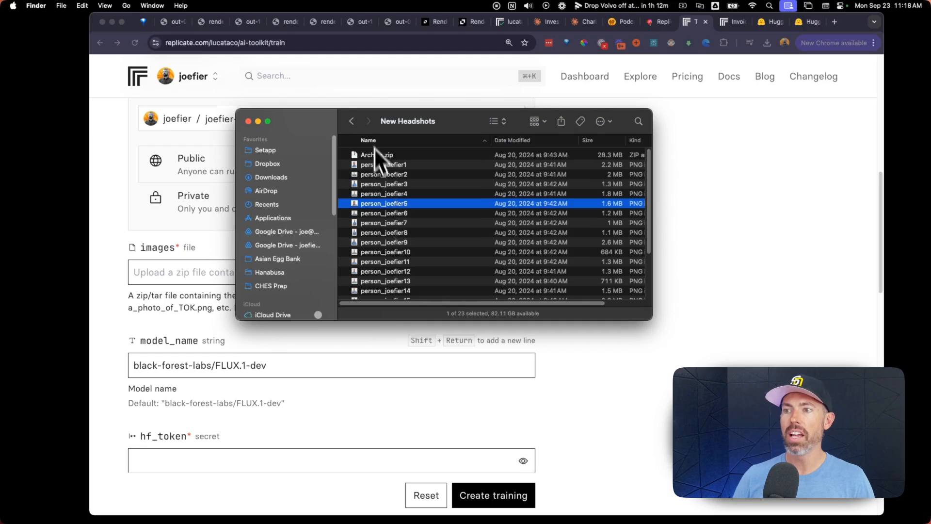
# - Move the old Archive.zip in the New Headshots folder to the trash
pyautogui.click(375, 154)
pyautogui.rightClick(370, 138)
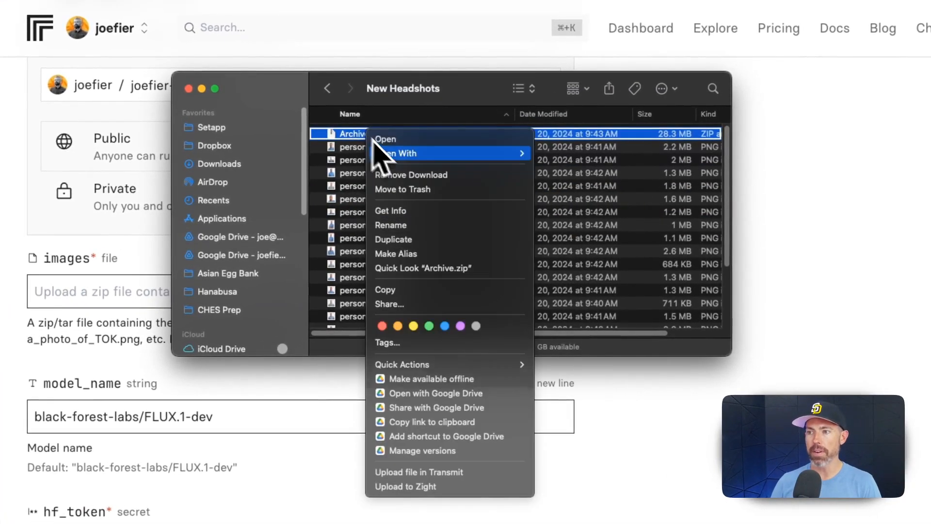
pyautogui.click(406, 175)
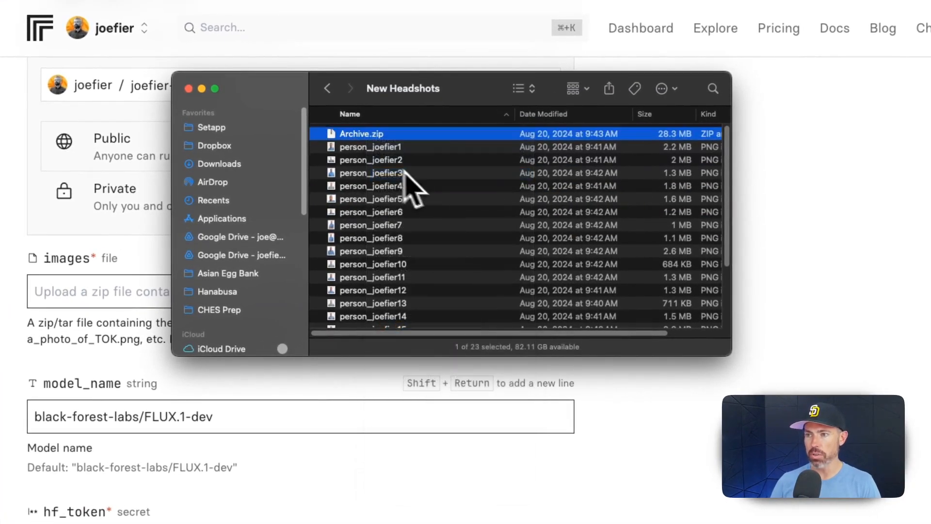
pyautogui.rightClick(376, 140)
pyautogui.click(362, 142)
pyautogui.rightClick(363, 136)
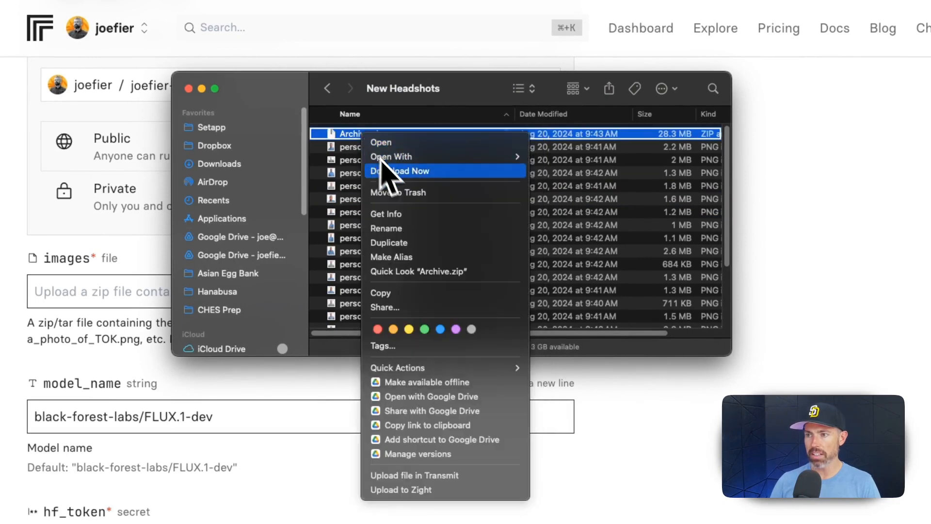
pyautogui.click(392, 191)
# - Compress all 22 headshot images in the folder into a new zip archive
pyautogui.scroll(-5, 383, 204)
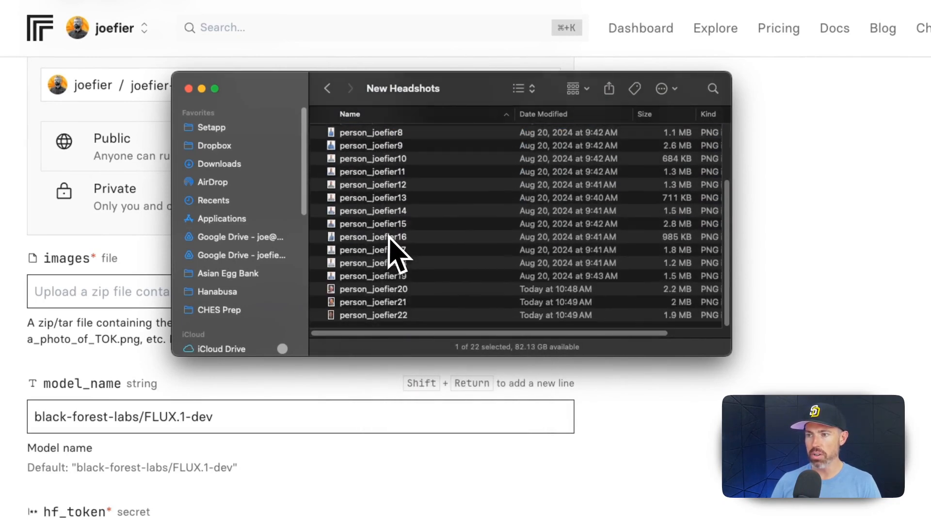
pyautogui.keyDown('shift'); pyautogui.click(396, 315); pyautogui.keyUp('shift')
pyautogui.rightClick(396, 316)
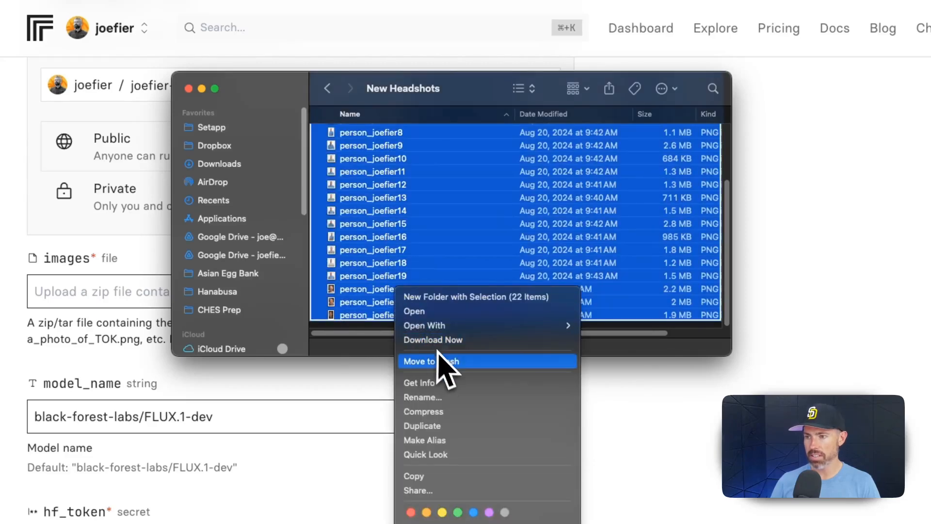
pyautogui.click(451, 412)
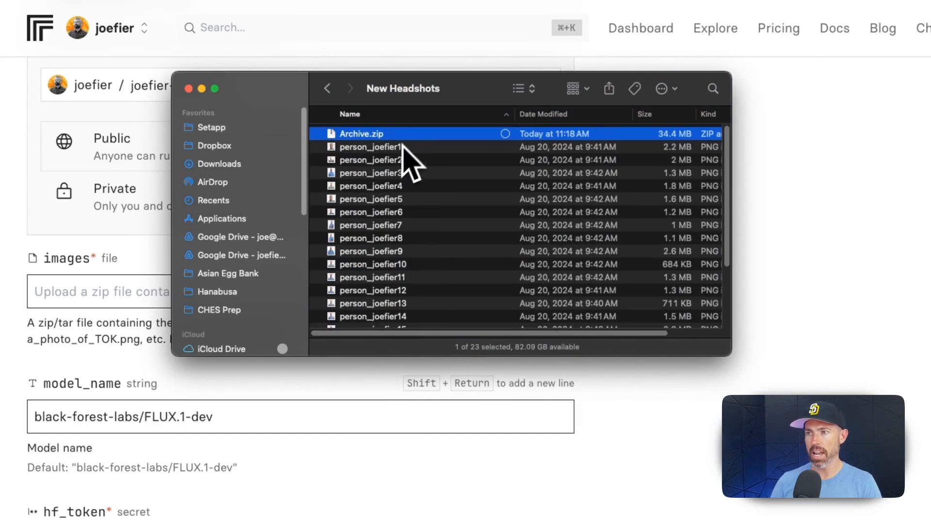
# - Move the Finder window aside and add the new Archive.zip as the images file of the training form
pyautogui.moveTo(388, 89); pyautogui.dragTo(728, 89)
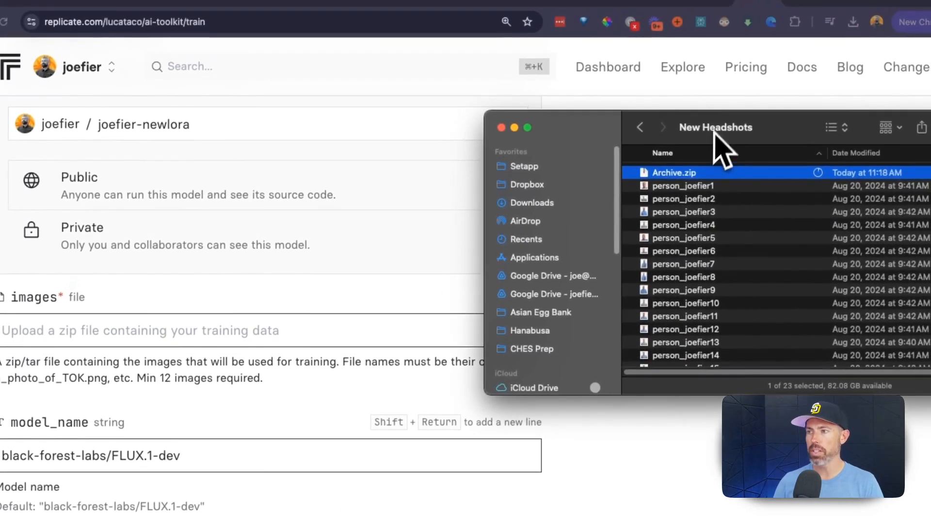
pyautogui.moveTo(695, 174); pyautogui.dragTo(255, 335)
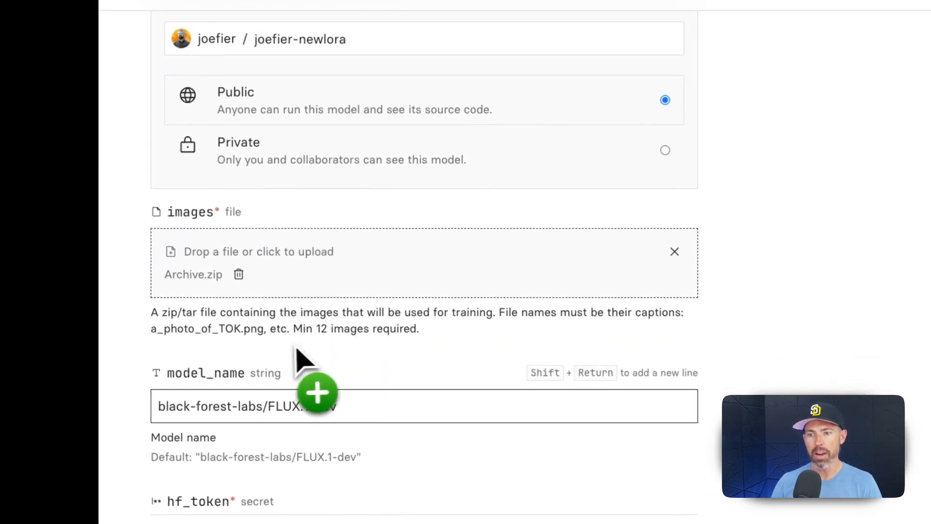
# - Examine the hf_token field of the training form and its HuggingFace token description
pyautogui.scroll(-4, 293, 347)
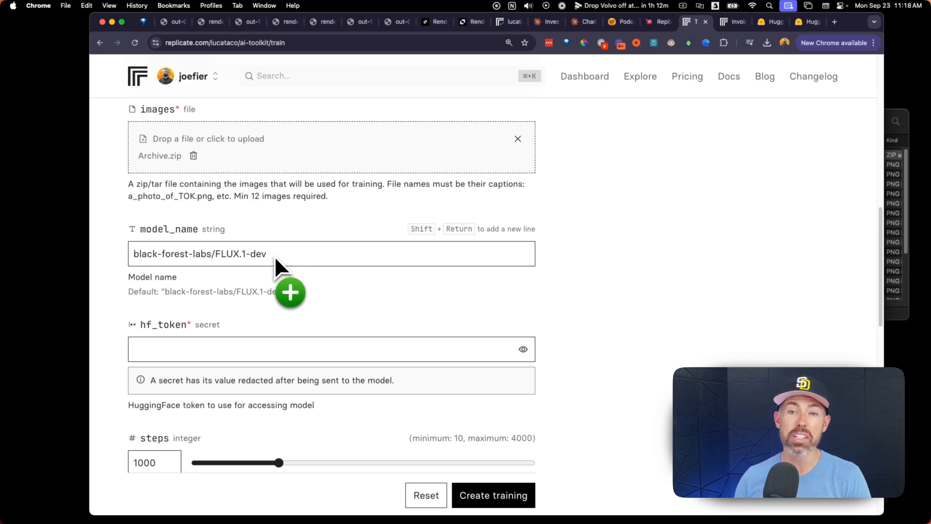
pyautogui.scroll(-3, 257, 273)
pyautogui.click(275, 221)
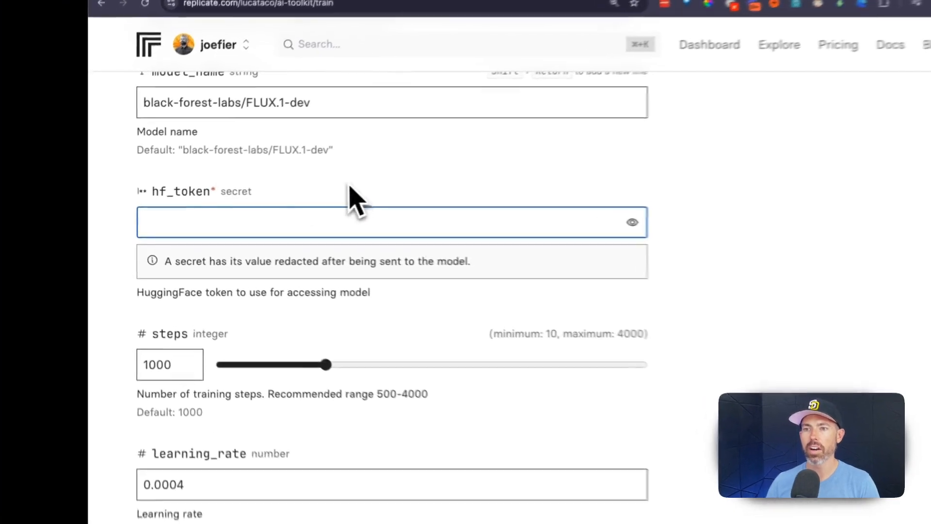
pyautogui.moveTo(144, 192); pyautogui.dragTo(215, 190)
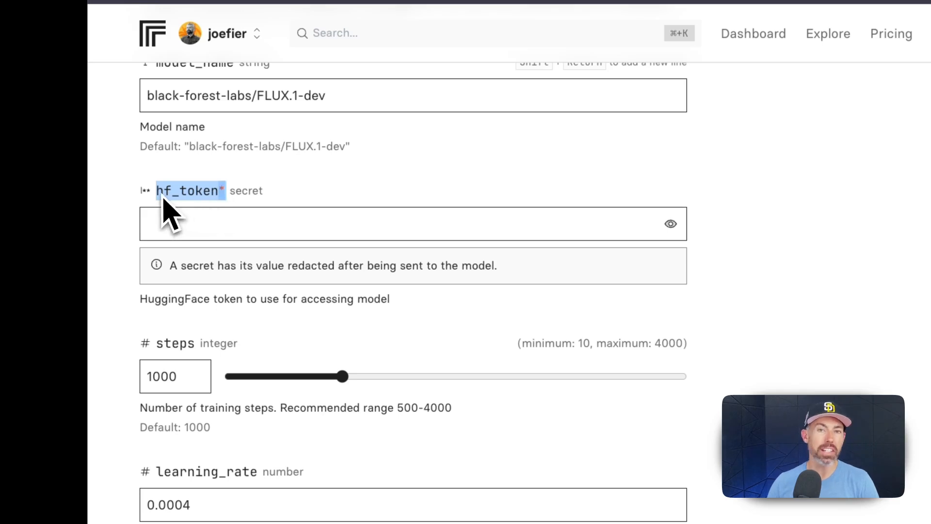
pyautogui.doubleClick(149, 299)
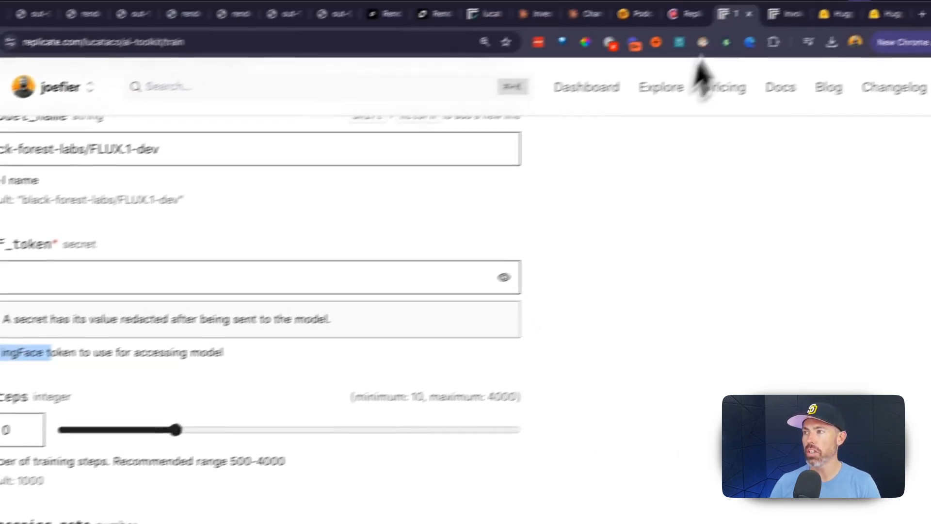
# - Switch to the Hugging Face site and open the Access Tokens page in the account settings
pyautogui.click(776, 30)
pyautogui.click(58, 57)
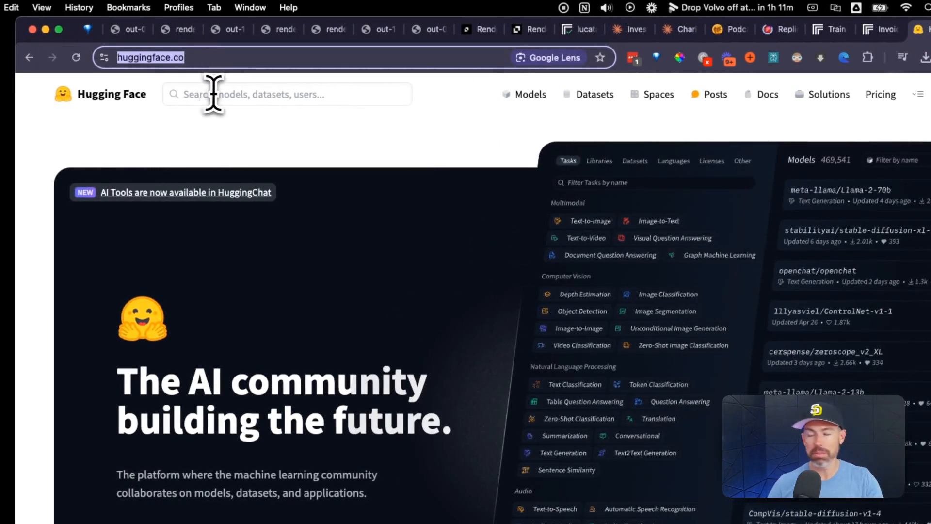
pyautogui.click(807, 33)
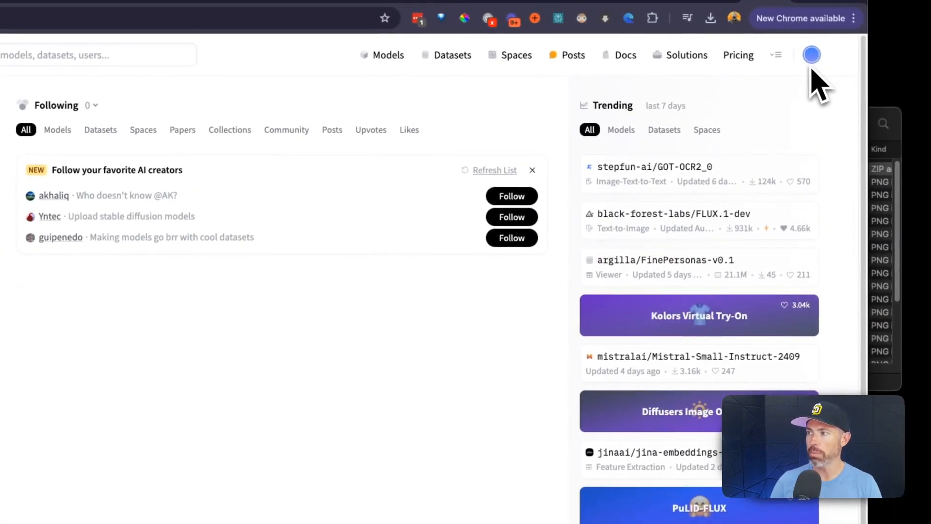
pyautogui.click(812, 55)
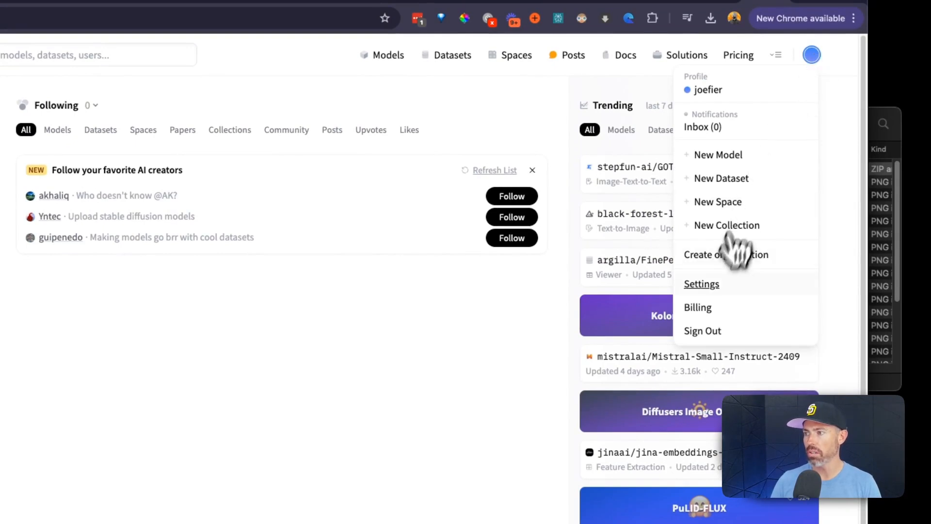
pyautogui.click(709, 291)
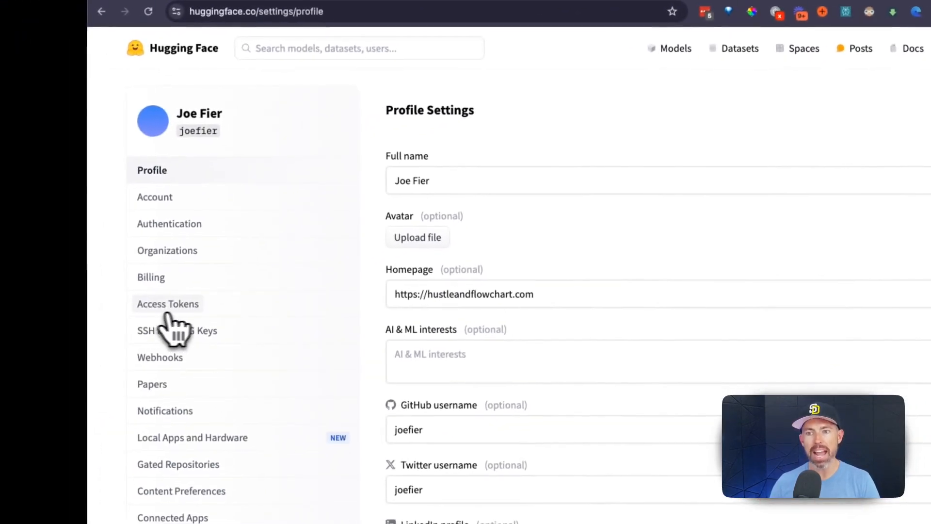
pyautogui.click(168, 307)
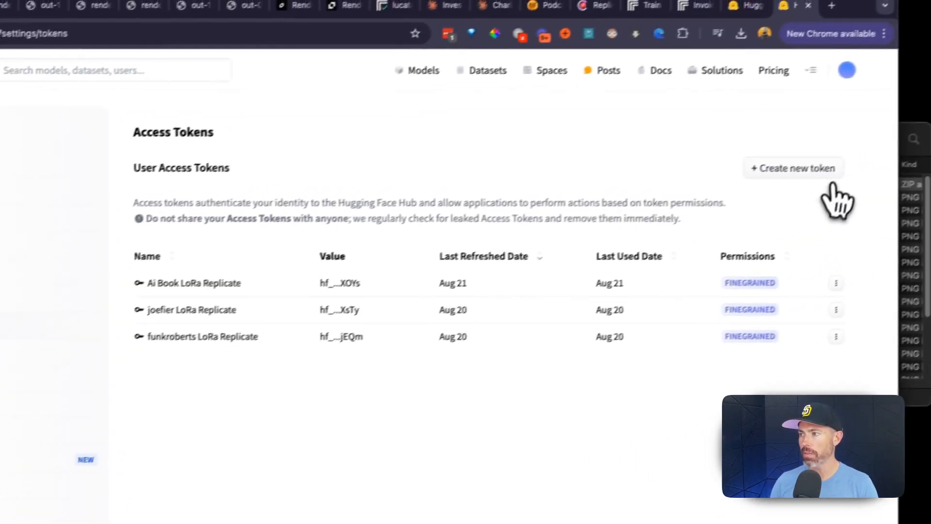
# - Start a new fine-grained access token with all user permissions enabled and read, discussion and write access to black-forest-labs/FLUX.1-dev
pyautogui.click(794, 169)
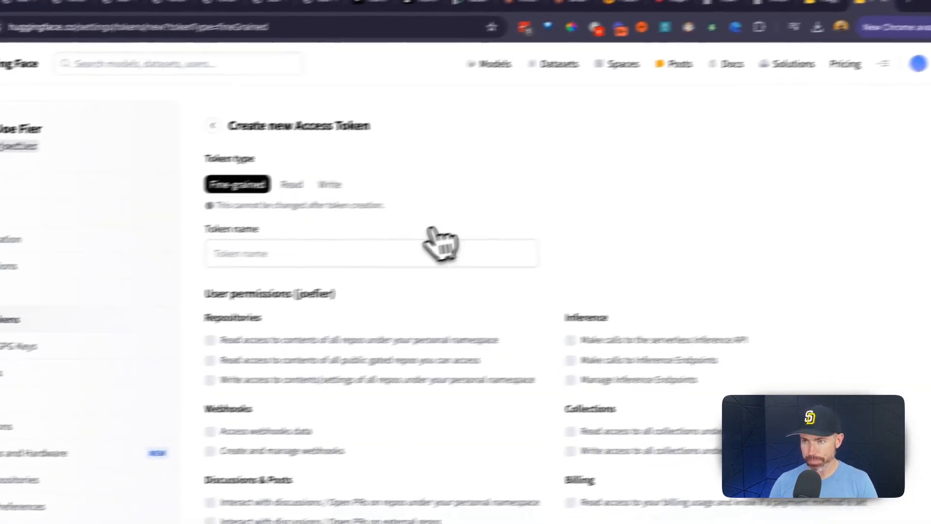
pyautogui.click(312, 254)
pyautogui.scroll(-1, 375, 250)
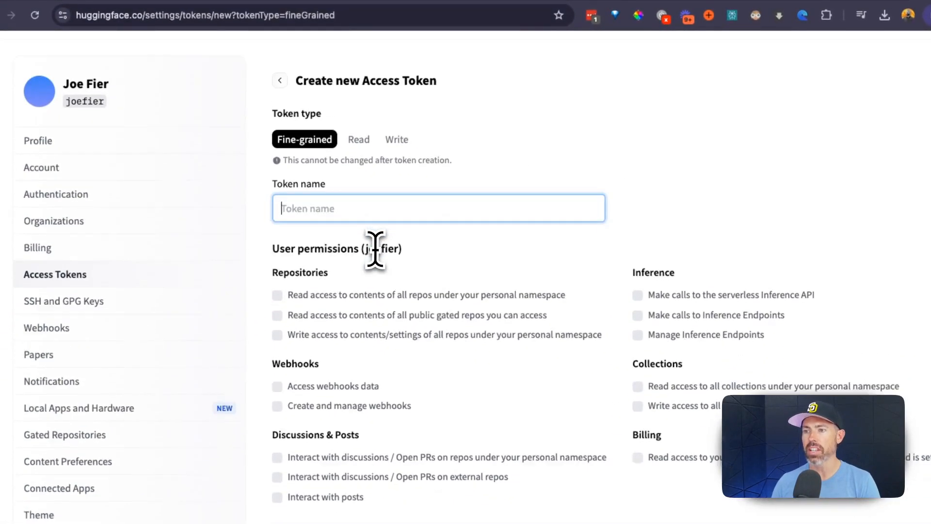
pyautogui.scroll(-2, 375, 250)
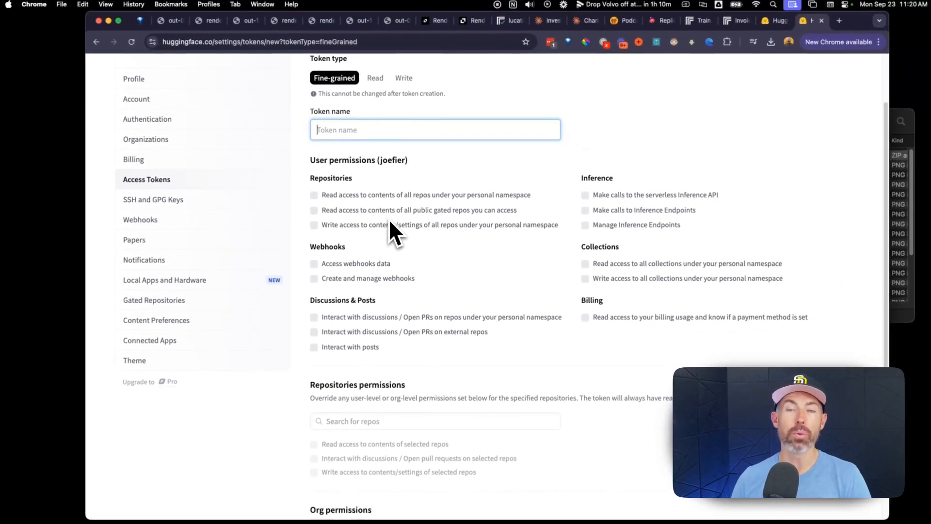
pyautogui.scroll(1, 391, 224)
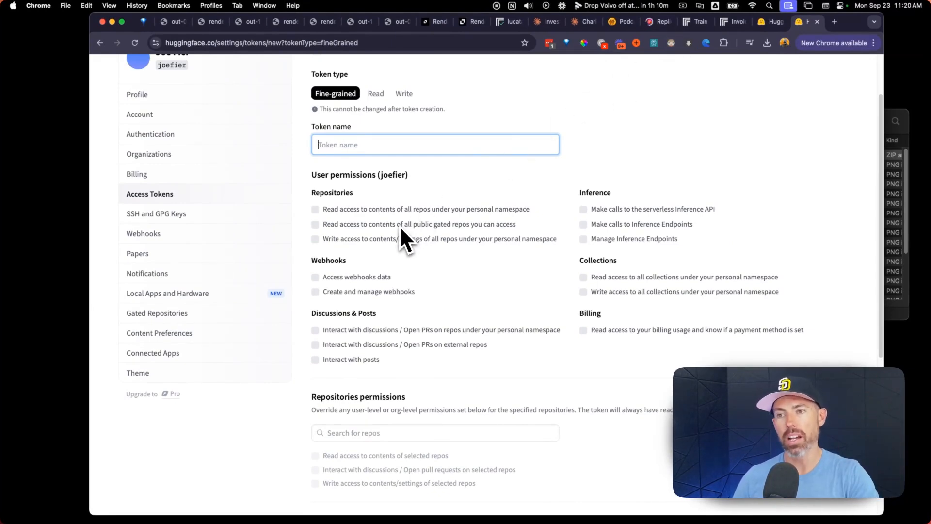
pyautogui.click(342, 209)
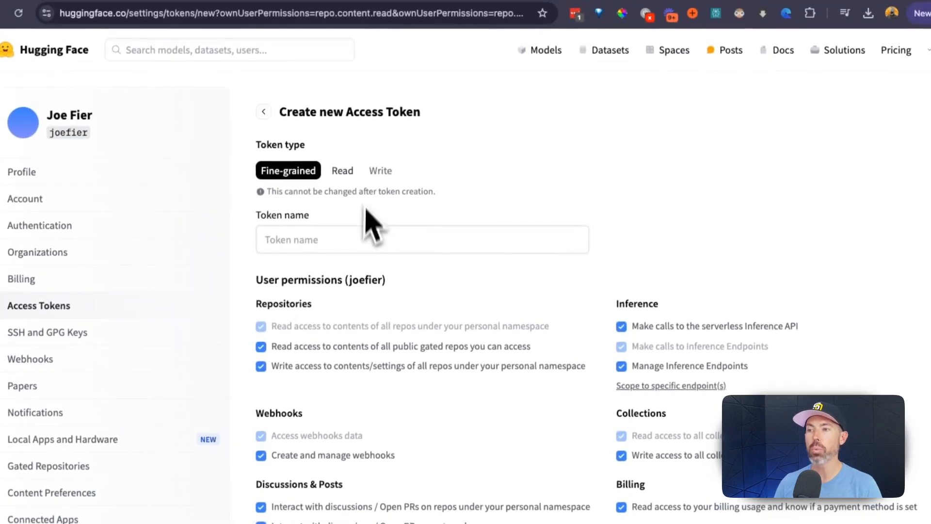
# - Examine the new token's user, repository and organization permissions, including the repository search suggestions
pyautogui.moveTo(291, 121); pyautogui.dragTo(438, 135)
pyautogui.click(466, 143)
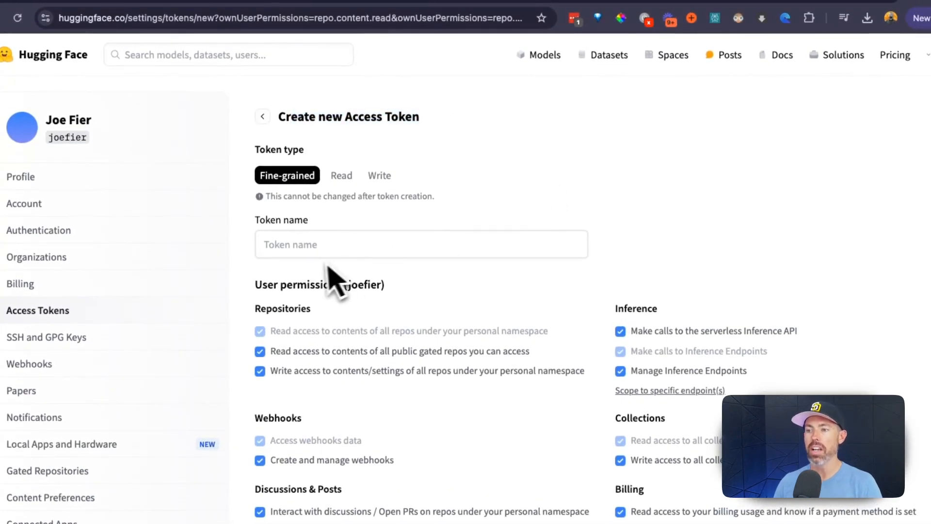
pyautogui.scroll(-3, 328, 265)
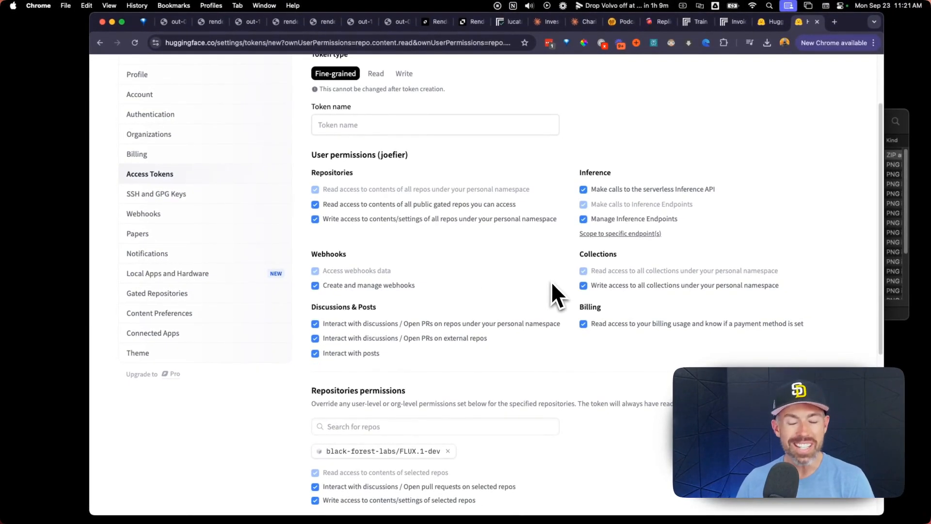
pyautogui.scroll(-7, 500, 278)
pyautogui.scroll(2, 495, 278)
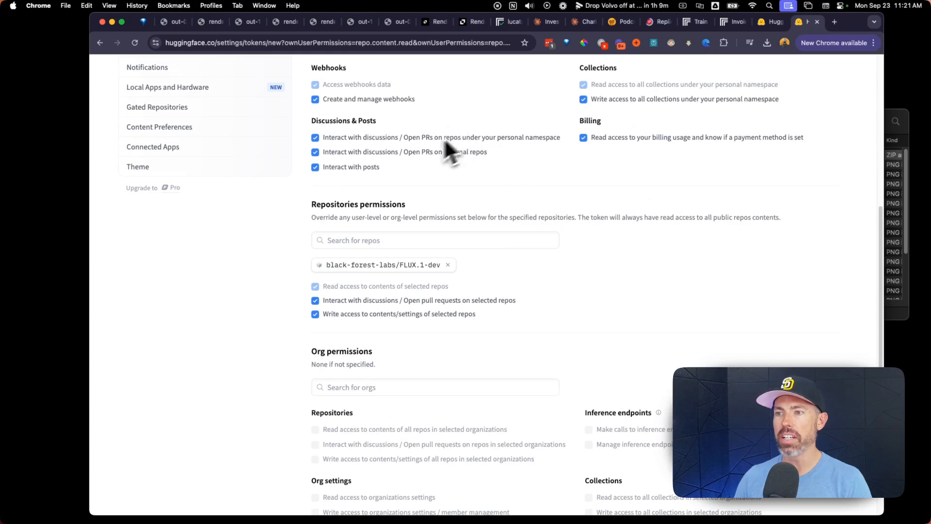
pyautogui.scroll(2, 432, 184)
pyautogui.scroll(-3, 468, 238)
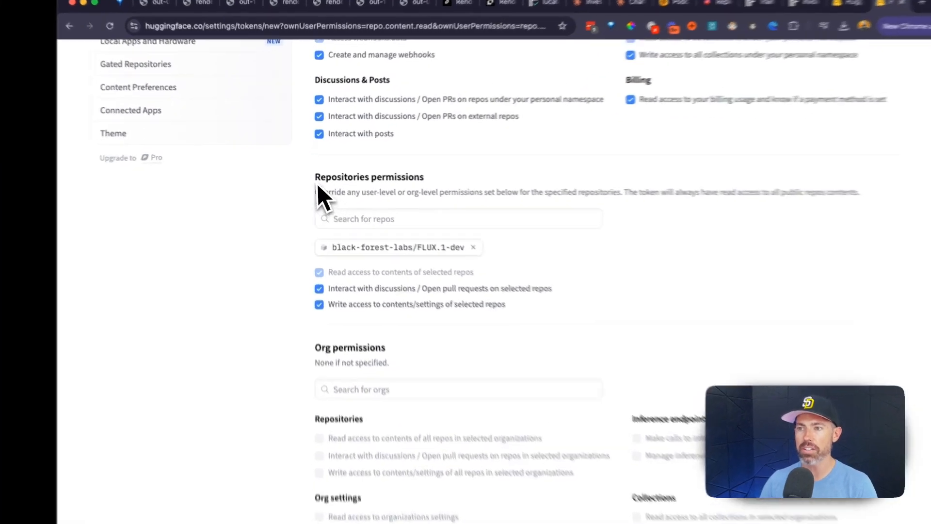
pyautogui.moveTo(311, 173); pyautogui.dragTo(450, 183)
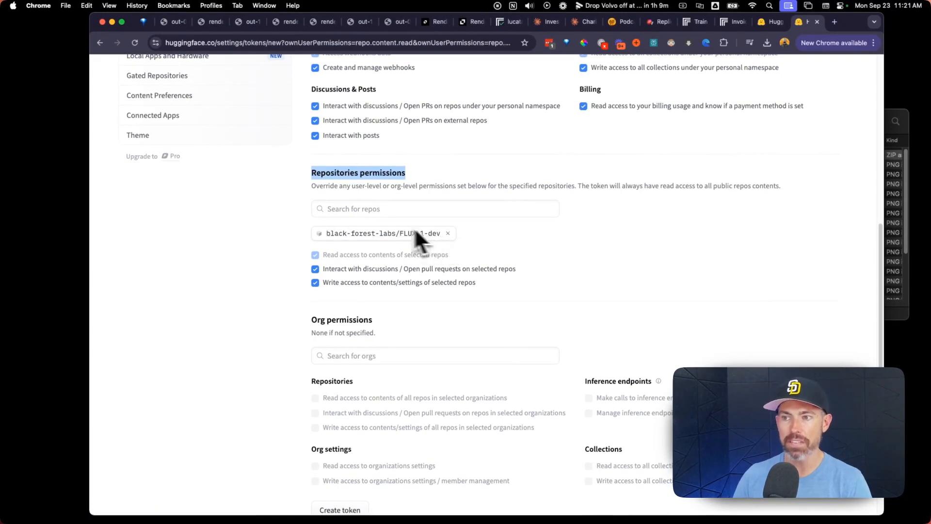
pyautogui.click(379, 209)
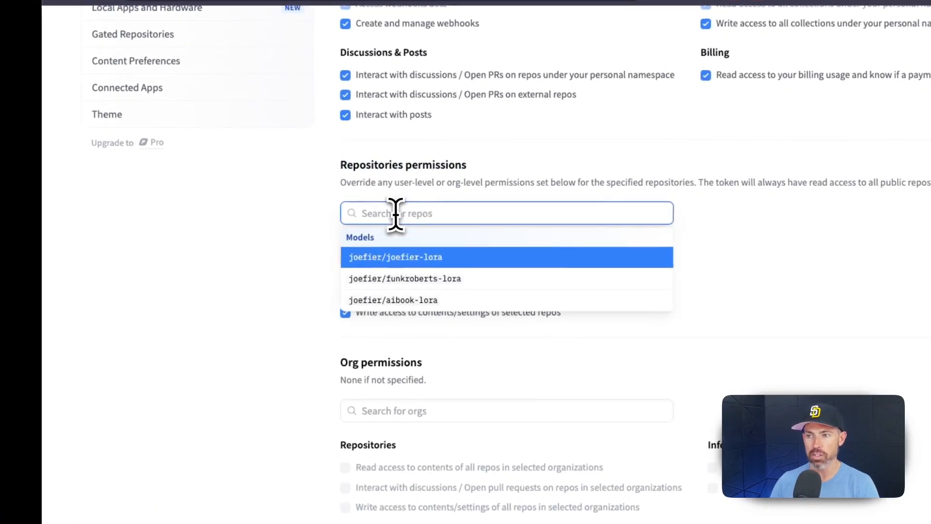
pyautogui.click(299, 242)
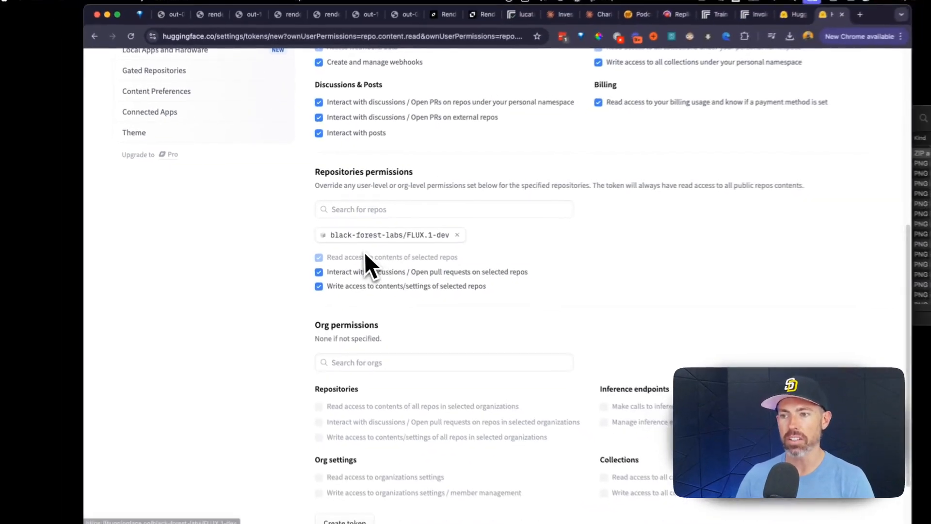
pyautogui.scroll(-3, 342, 282)
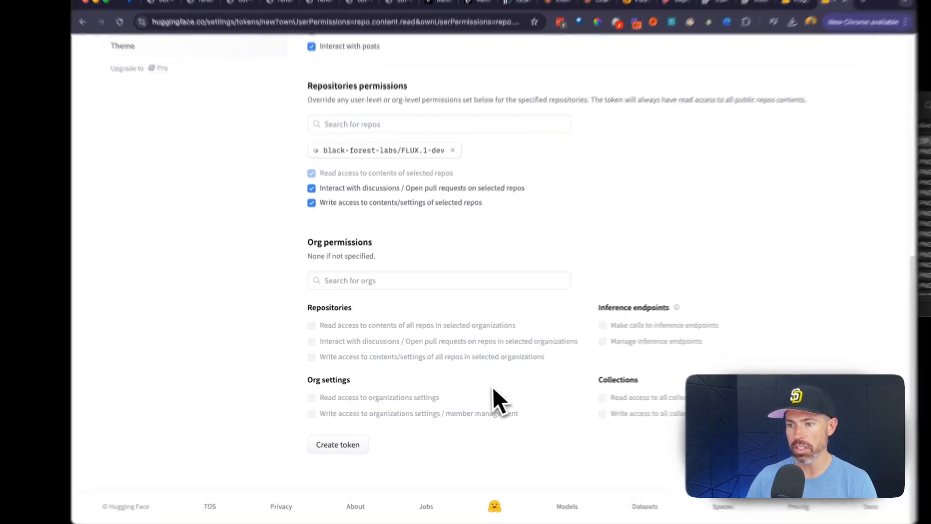
pyautogui.scroll(10, 388, 422)
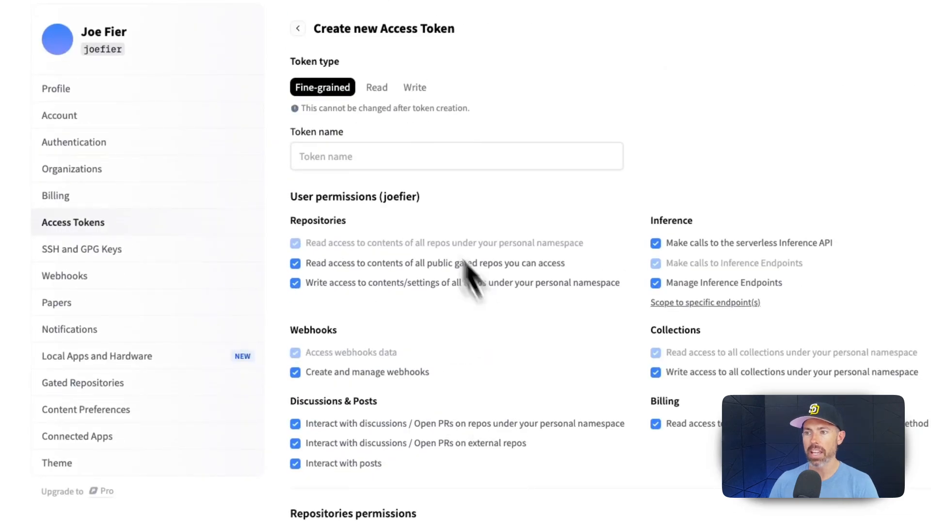
# - Name the token with the owner's full name followed by "Lora Token", create it and copy its value
pyautogui.click(368, 160)
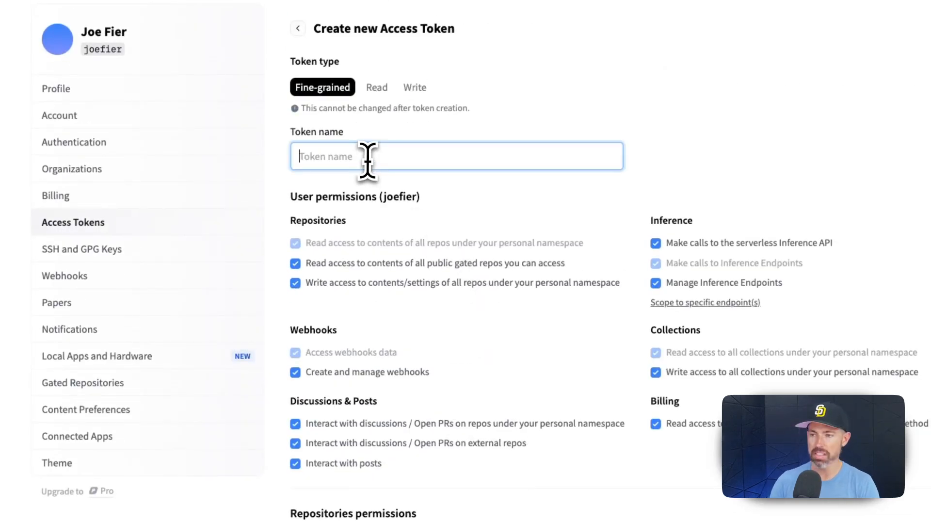
pyautogui.write('Joe Fier Lo')
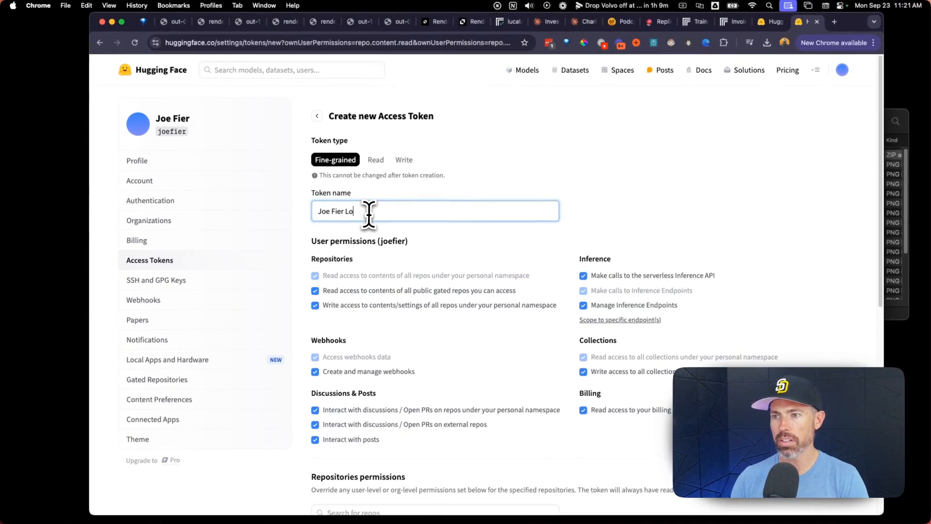
pyautogui.write('ra Token')
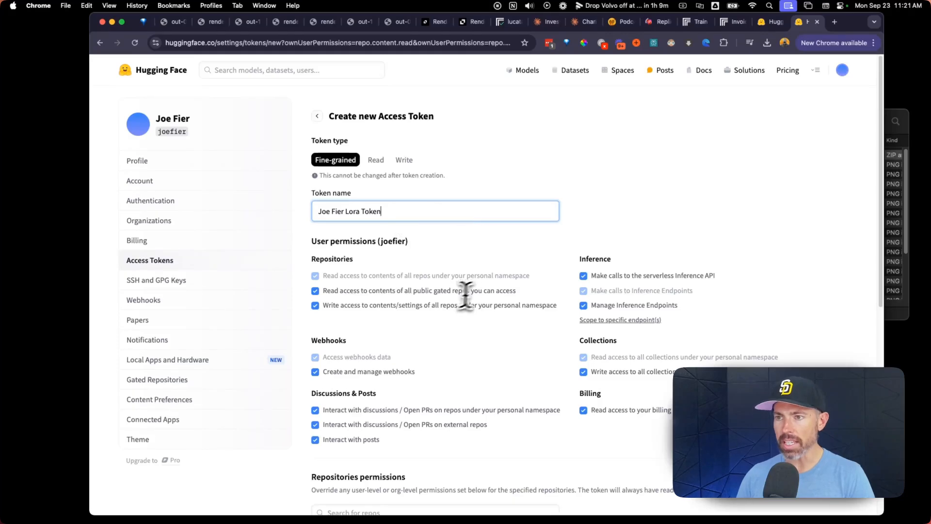
pyautogui.scroll(-10, 466, 295)
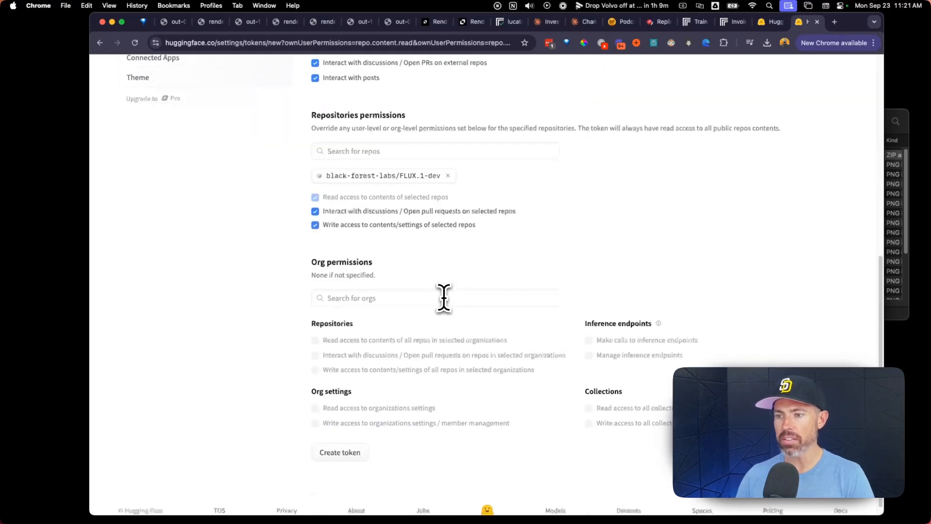
pyautogui.click(340, 440)
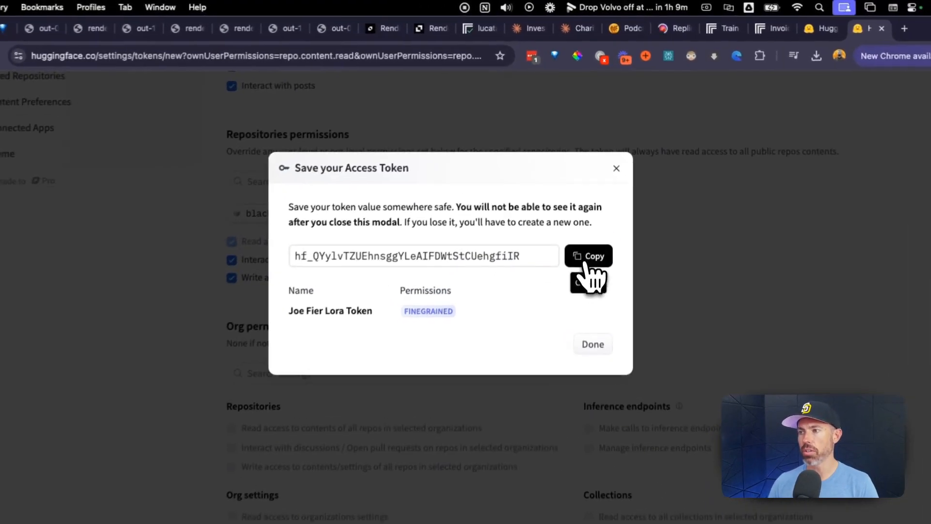
pyautogui.click(592, 196)
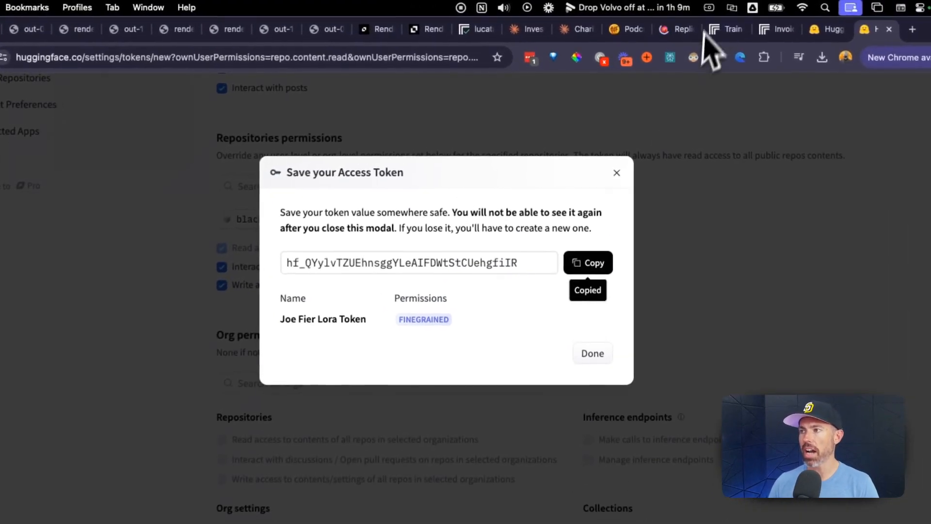
# - Return to the Replicate training form and paste the copied Hugging Face token as the hf_token value
pyautogui.click(723, 35)
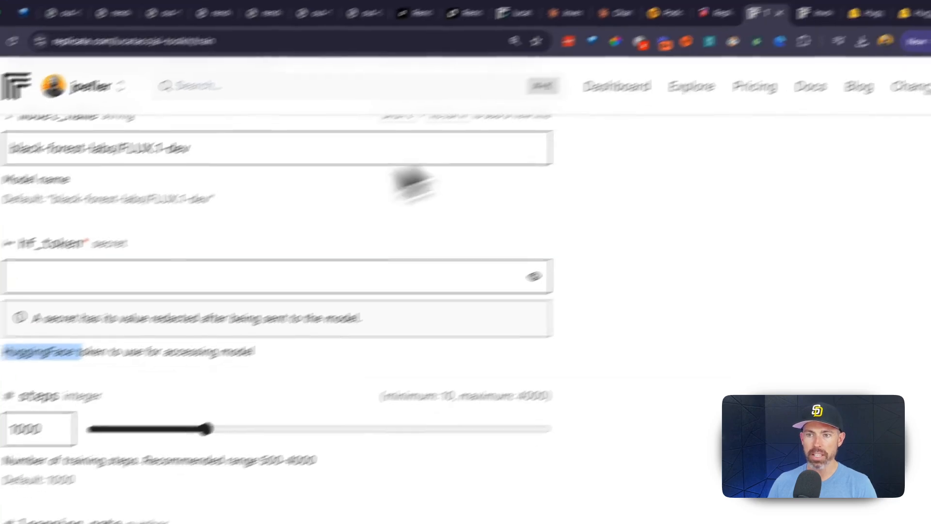
pyautogui.click(37, 289)
pyautogui.rightClick(26, 303)
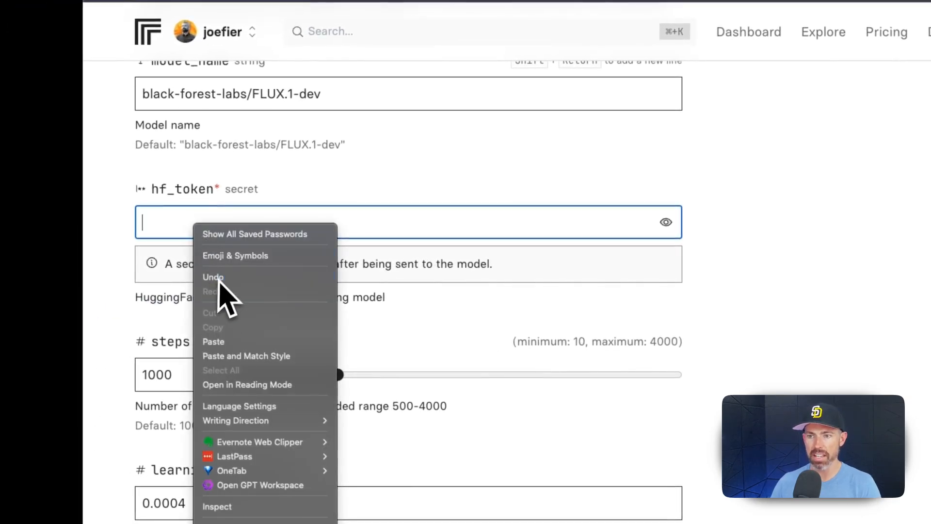
pyautogui.click(228, 342)
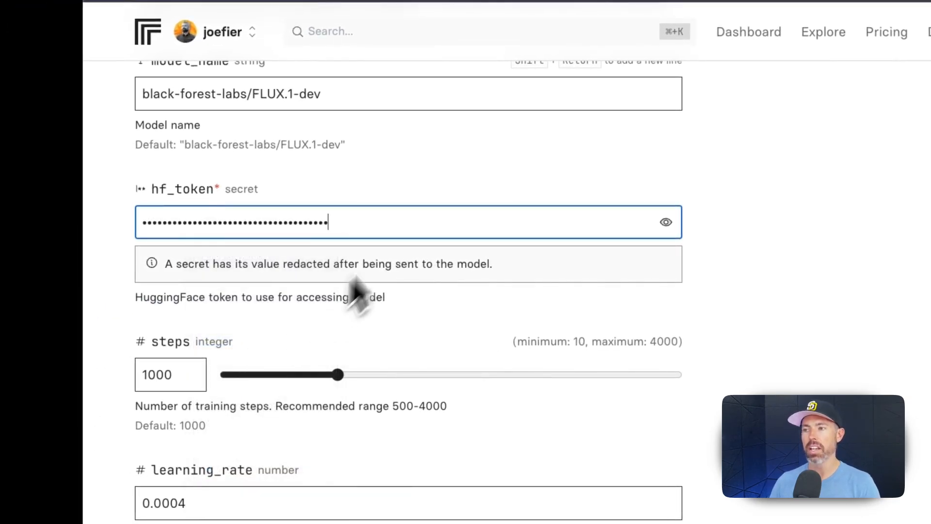
# - Set the number of training steps to 2000
pyautogui.scroll(-1, 577, 301)
pyautogui.scroll(-3, 582, 315)
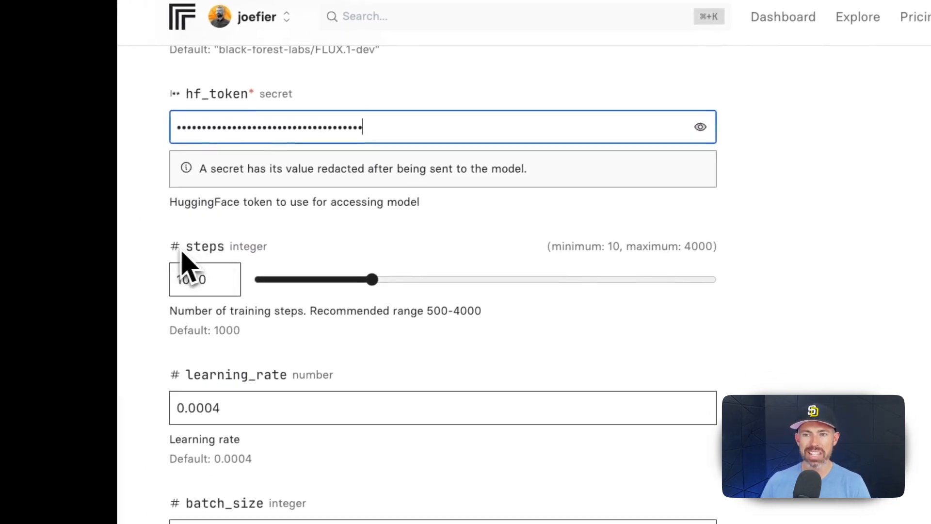
pyautogui.moveTo(182, 251); pyautogui.dragTo(286, 250)
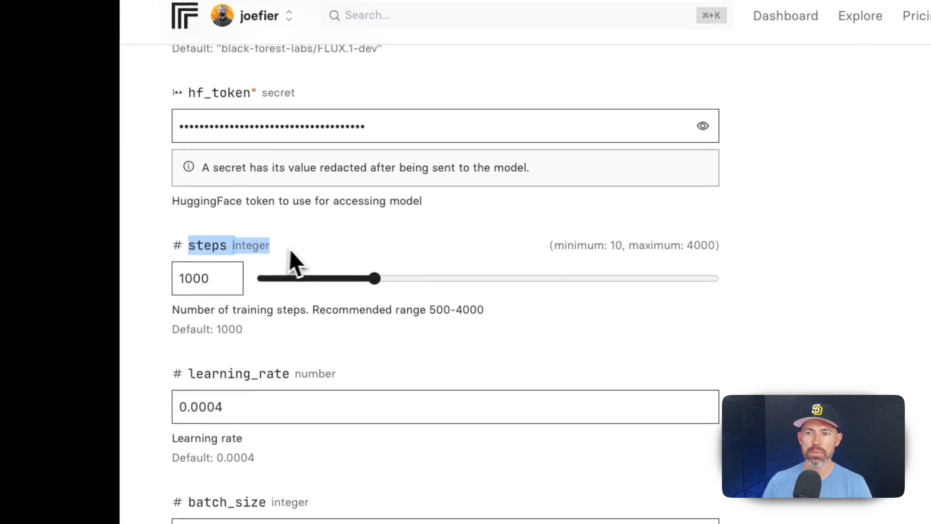
pyautogui.click(306, 245)
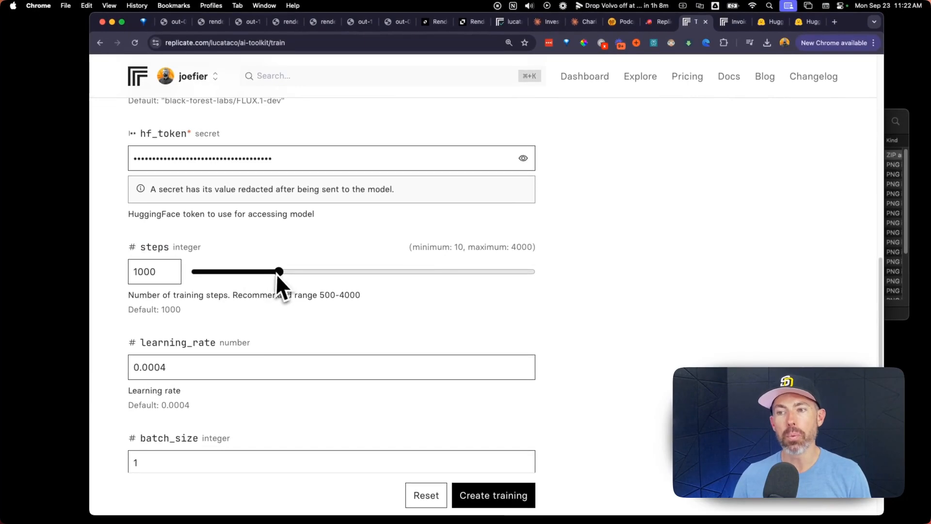
pyautogui.moveTo(279, 272); pyautogui.dragTo(366, 271)
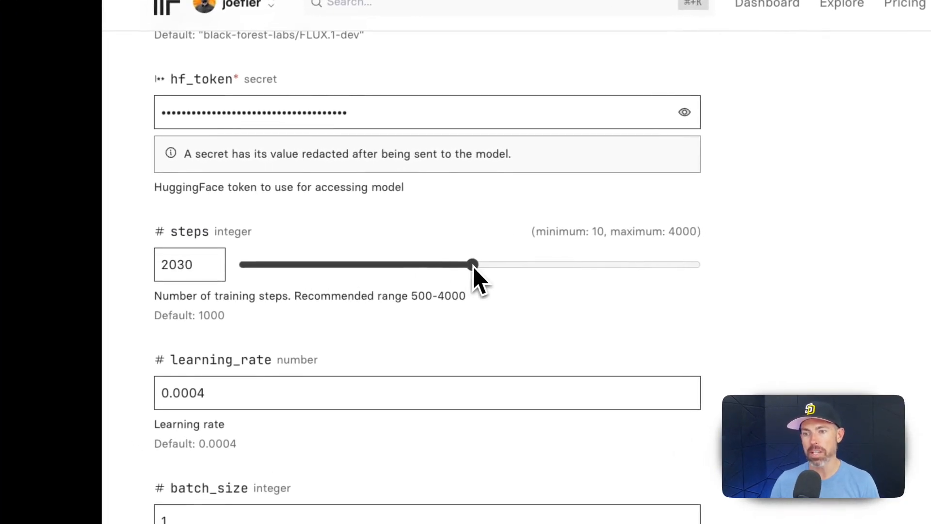
pyautogui.moveTo(473, 267); pyautogui.dragTo(471, 266)
pyautogui.click(190, 269)
pyautogui.doubleClick(187, 267)
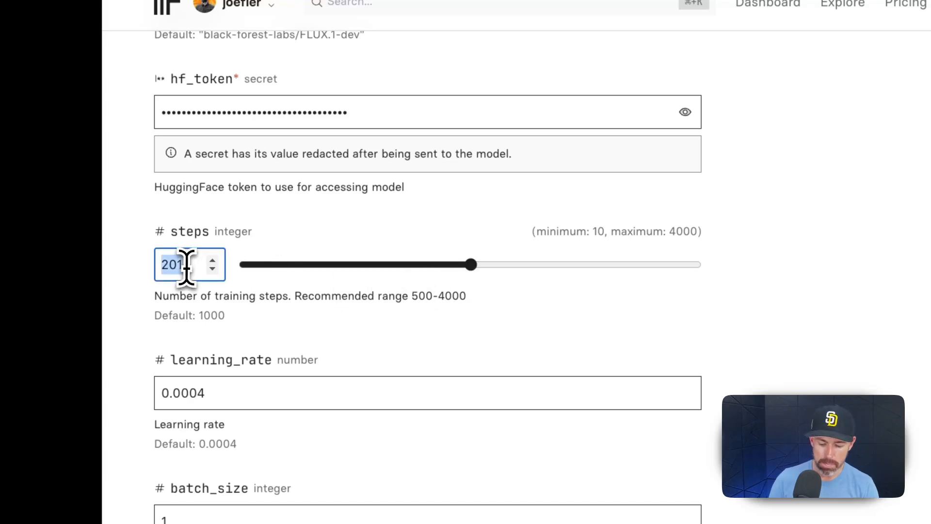
pyautogui.write('2000')
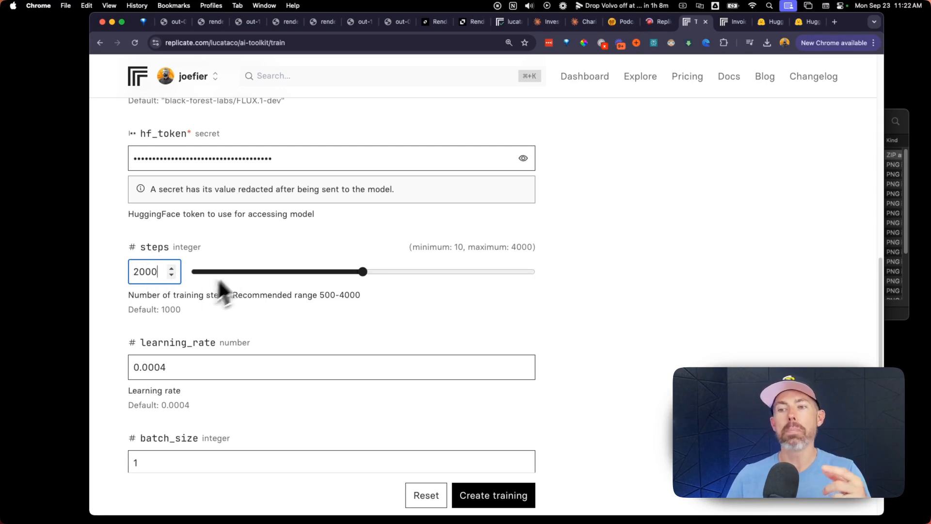
pyautogui.click(164, 287)
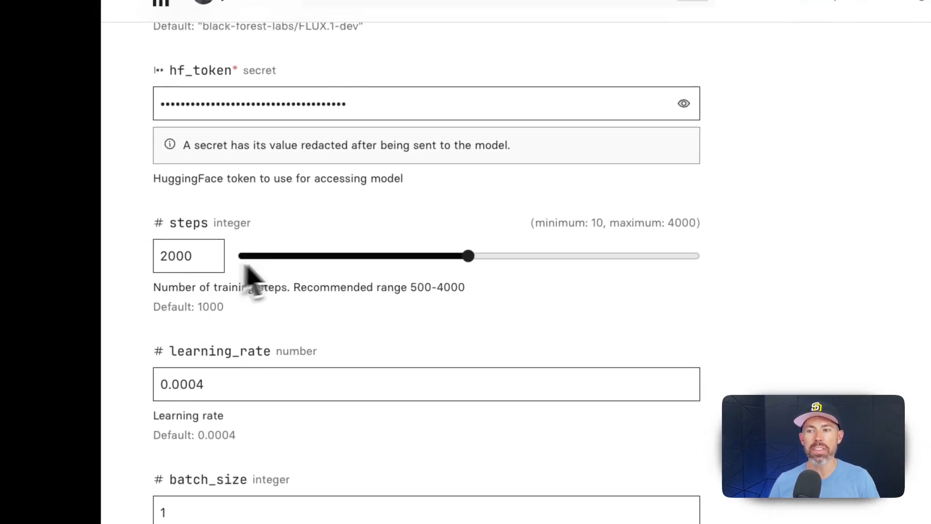
# - Try other training step counts and set the number of steps back to 2000
pyautogui.moveTo(466, 257); pyautogui.dragTo(360, 258)
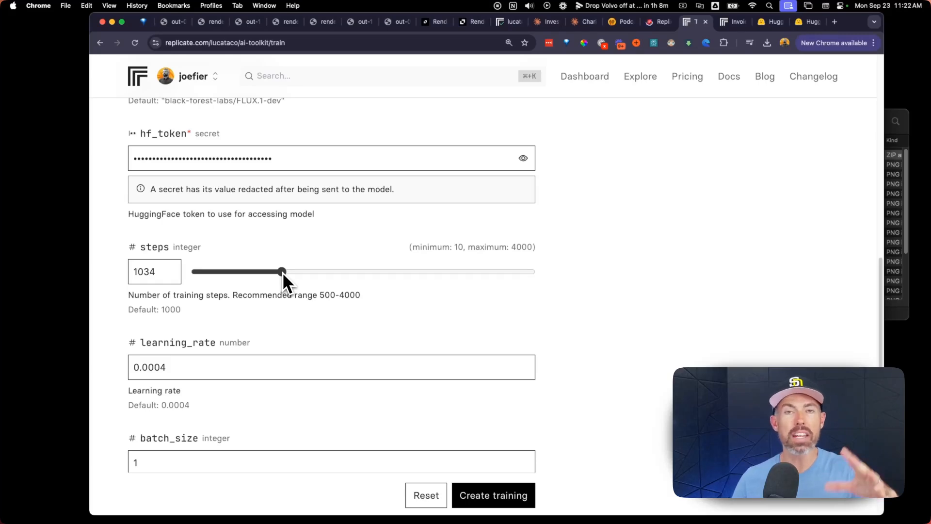
pyautogui.moveTo(282, 272); pyautogui.dragTo(349, 272)
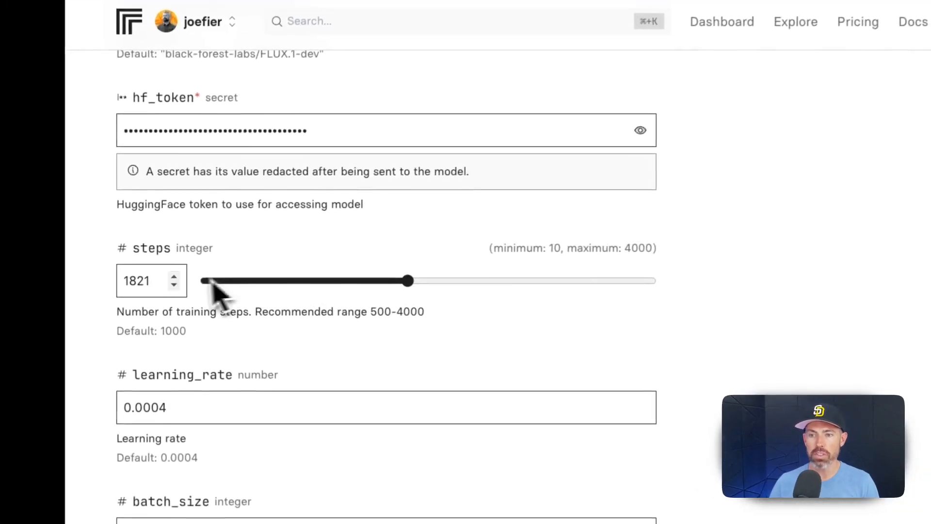
pyautogui.doubleClick(141, 280)
pyautogui.write('20')
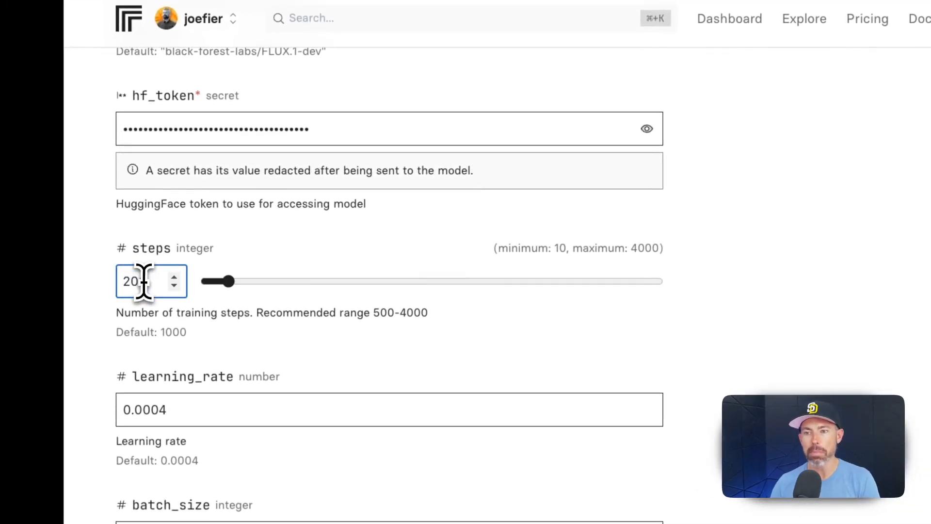
pyautogui.write('00')
pyautogui.click(747, 286)
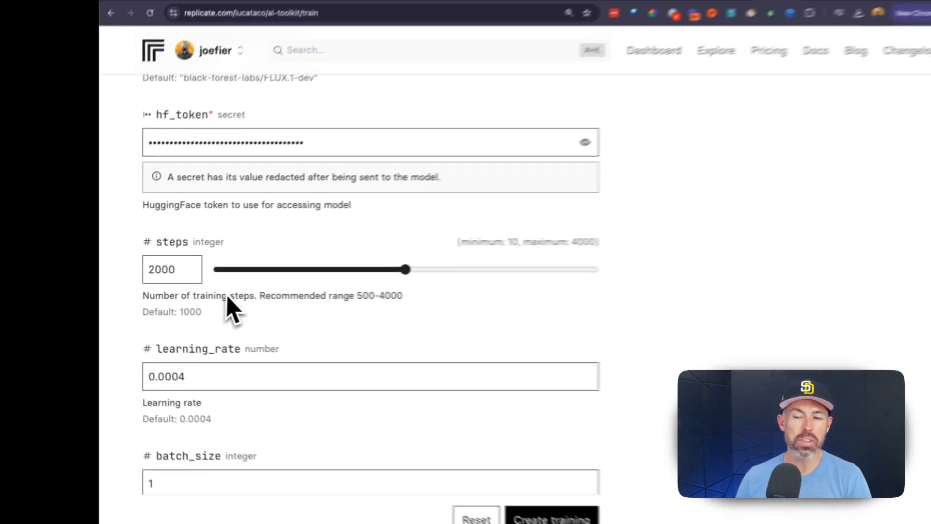
# - Fill in repo_id with the account username, a slash, and the username followed by "-newlora"
pyautogui.scroll(-3, 205, 292)
pyautogui.scroll(-1, 177, 263)
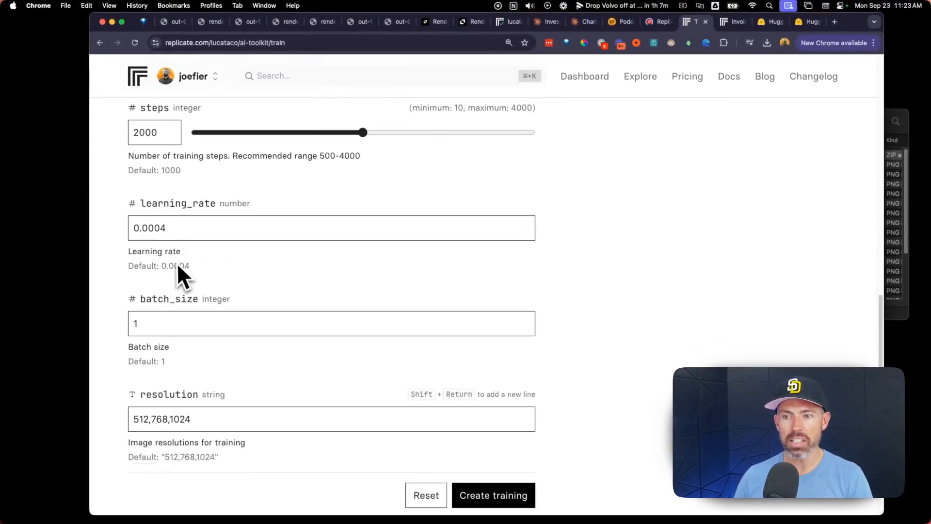
pyautogui.scroll(-1, 178, 265)
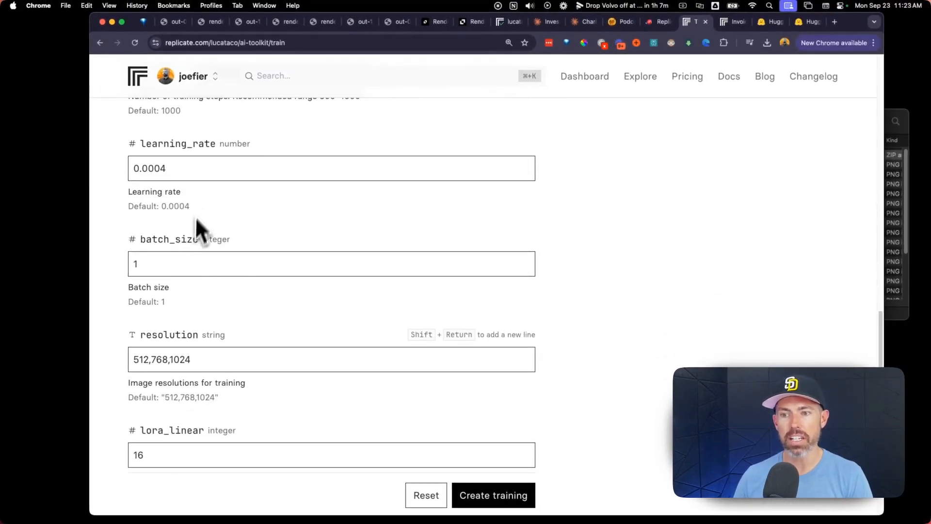
pyautogui.scroll(-5, 167, 298)
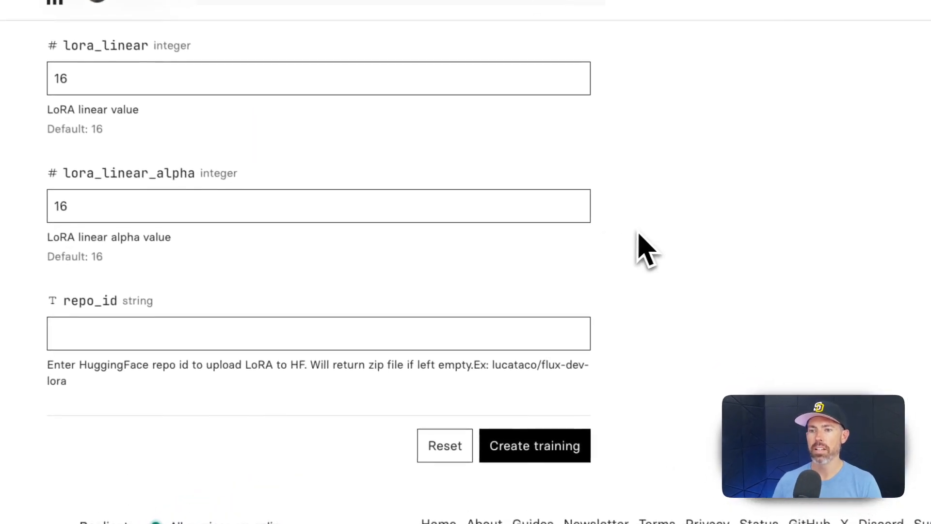
pyautogui.moveTo(63, 300); pyautogui.dragTo(133, 300)
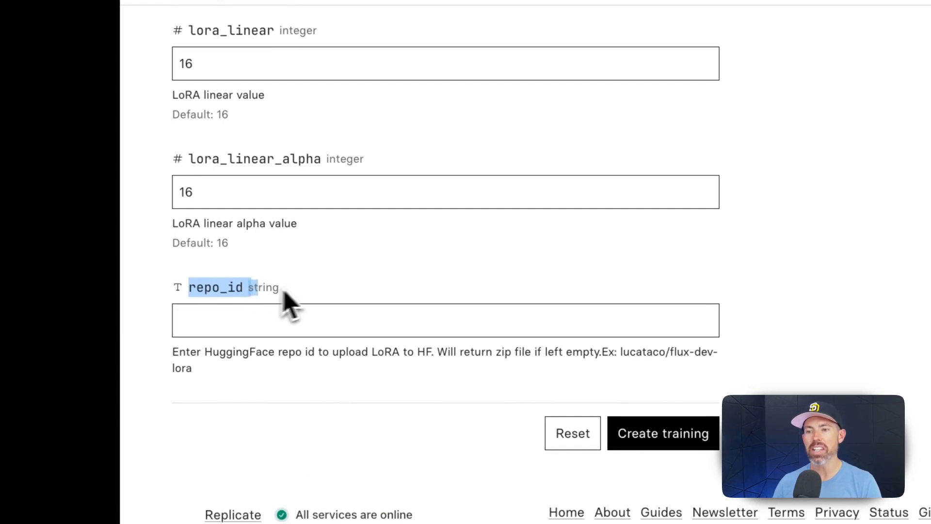
pyautogui.click(318, 293)
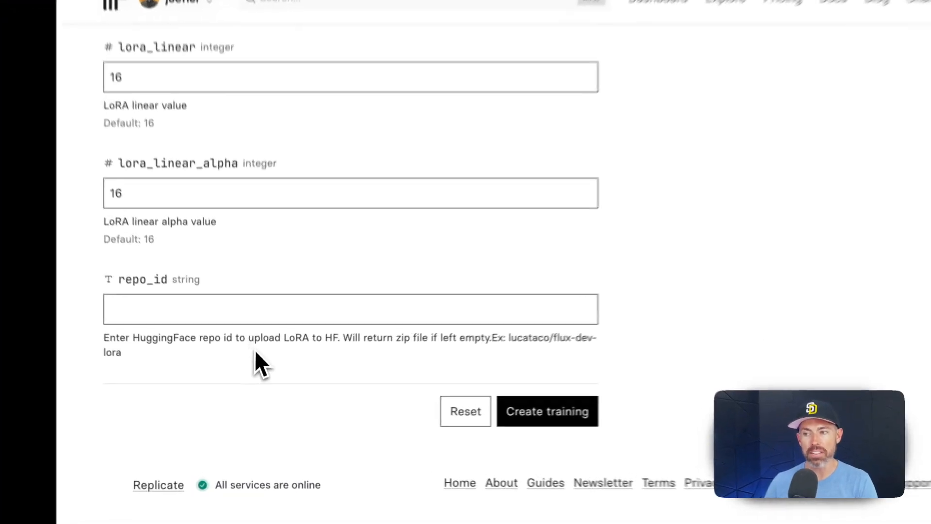
pyautogui.moveTo(537, 328); pyautogui.dragTo(180, 345)
pyautogui.click(181, 295)
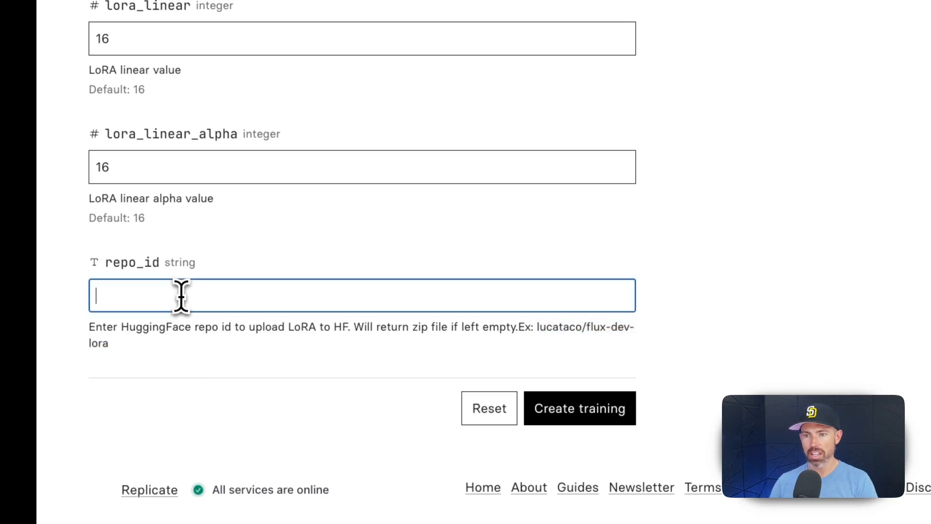
pyautogui.write('joefier/joefier-newlora')
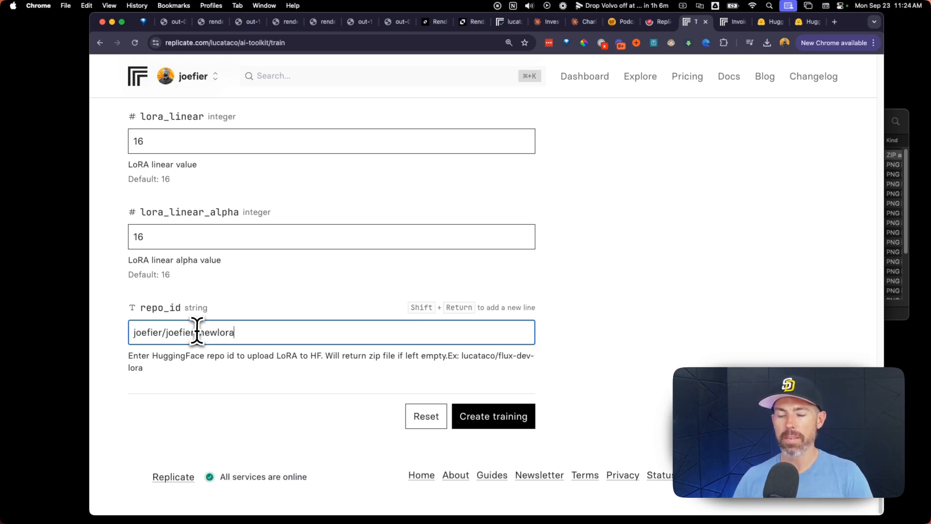
# - Copy the full repo_id value and open the form for a new model repository on Hugging Face
pyautogui.moveTo(252, 336); pyautogui.dragTo(172, 331)
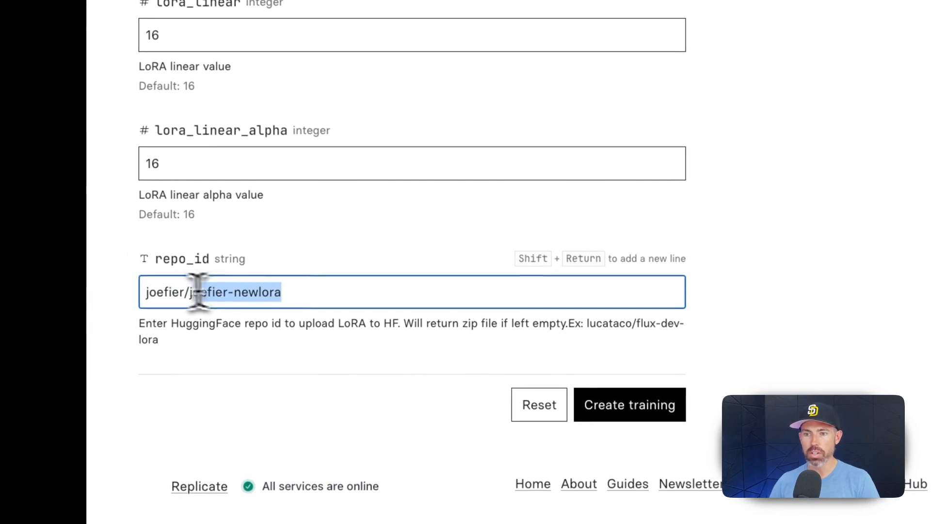
pyautogui.moveTo(197, 291); pyautogui.dragTo(129, 308)
pyautogui.press('super+c')
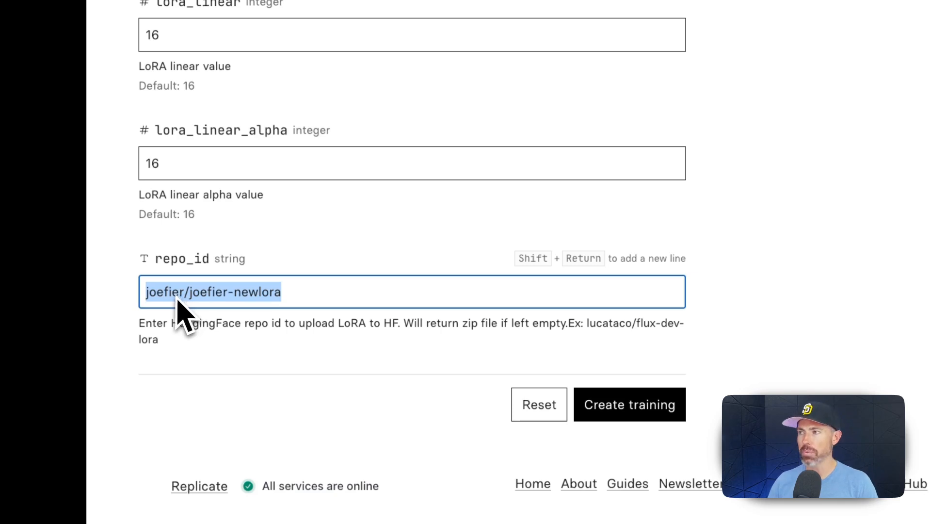
pyautogui.click(769, 27)
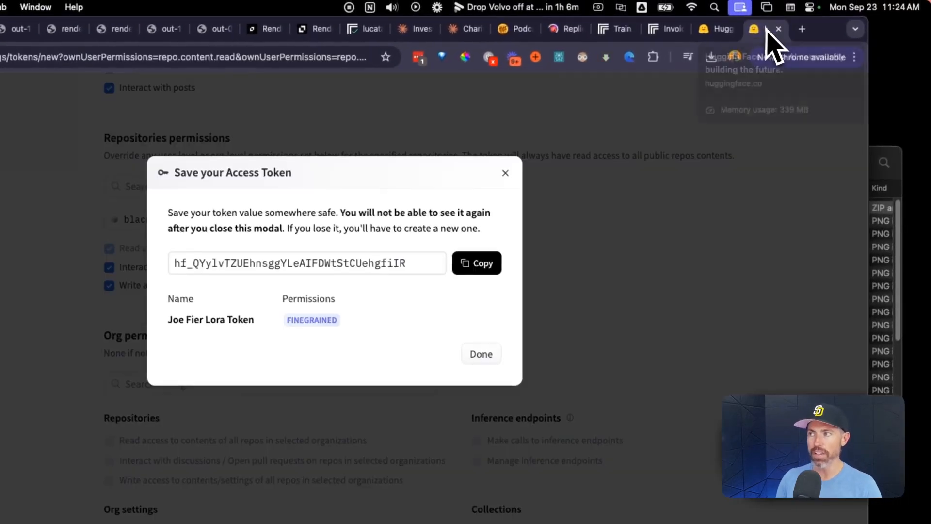
pyautogui.click(506, 173)
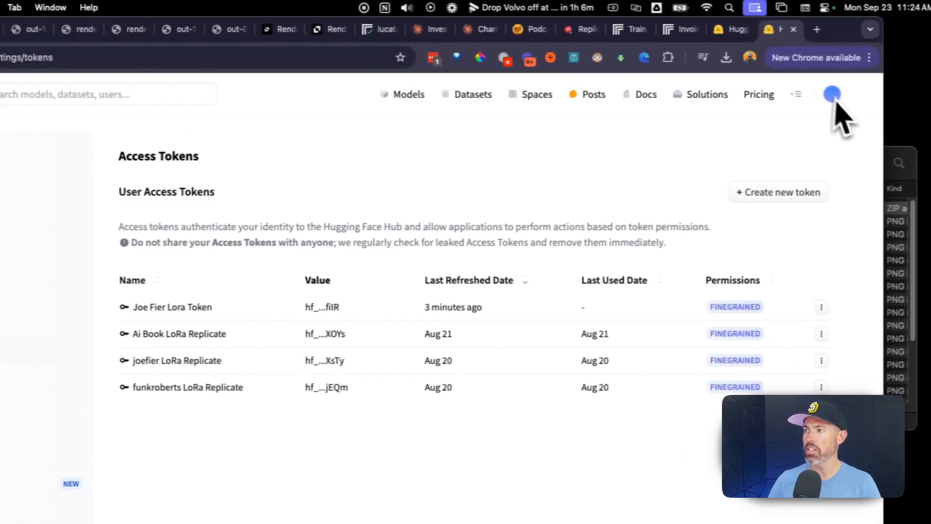
pyautogui.click(818, 95)
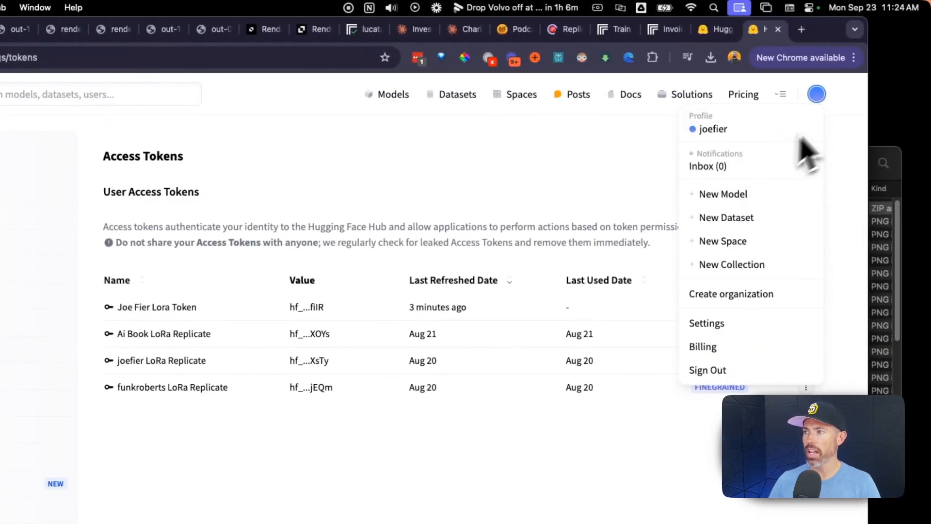
pyautogui.click(725, 194)
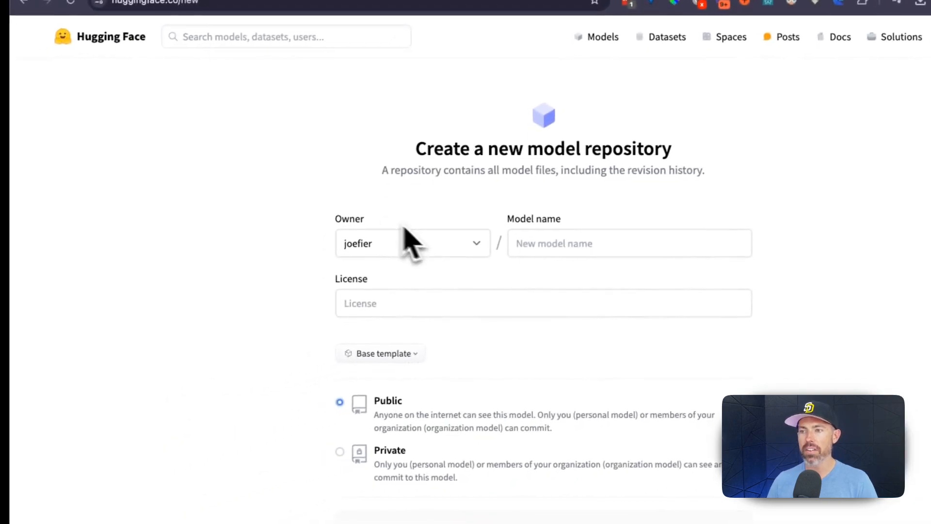
# - Paste the copied repo ID as the model name and remove the owner prefix, leaving the username followed by "-newlora"
pyautogui.click(380, 243)
pyautogui.click(375, 244)
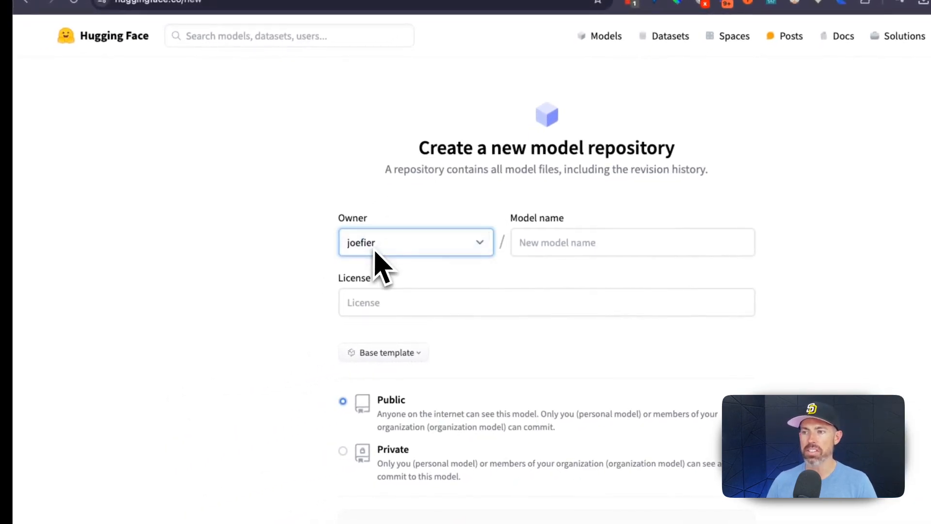
pyautogui.click(572, 242)
pyautogui.press('super+v')
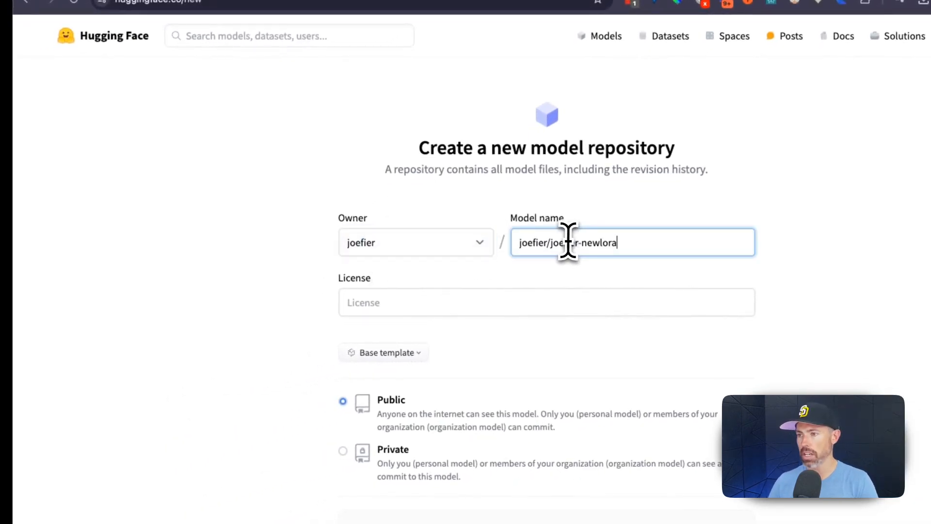
pyautogui.moveTo(551, 242); pyautogui.dragTo(515, 245)
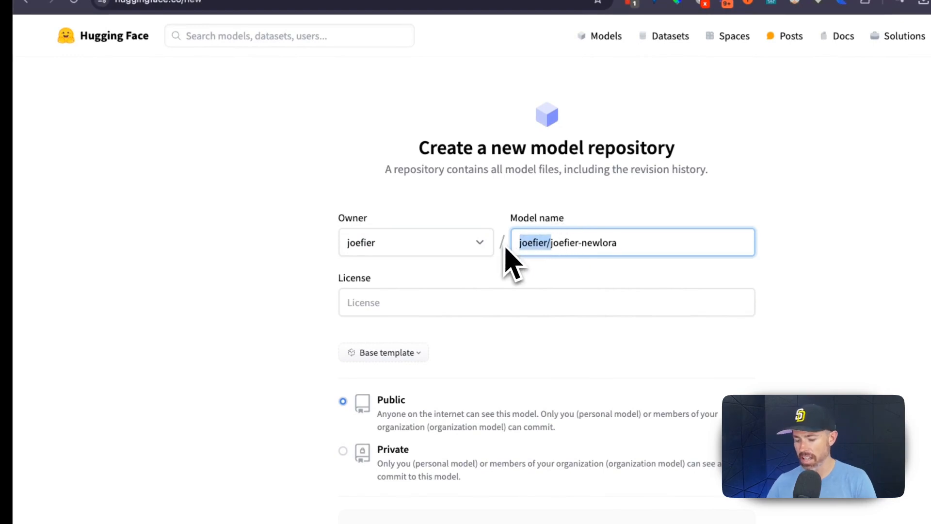
pyautogui.press('BackSpace')
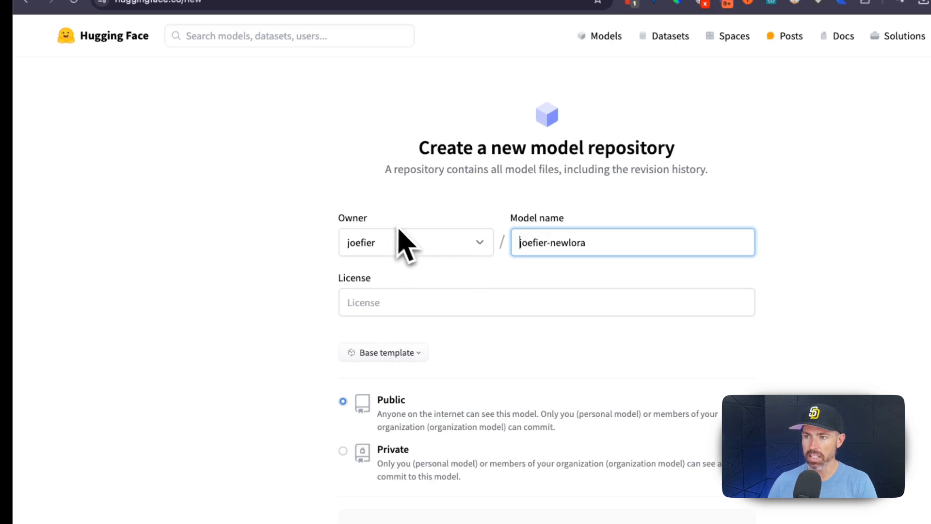
# - Create the model repository with public visibility under the owner's account, leaving the license empty
pyautogui.moveTo(511, 222); pyautogui.dragTo(540, 220)
pyautogui.click(518, 244)
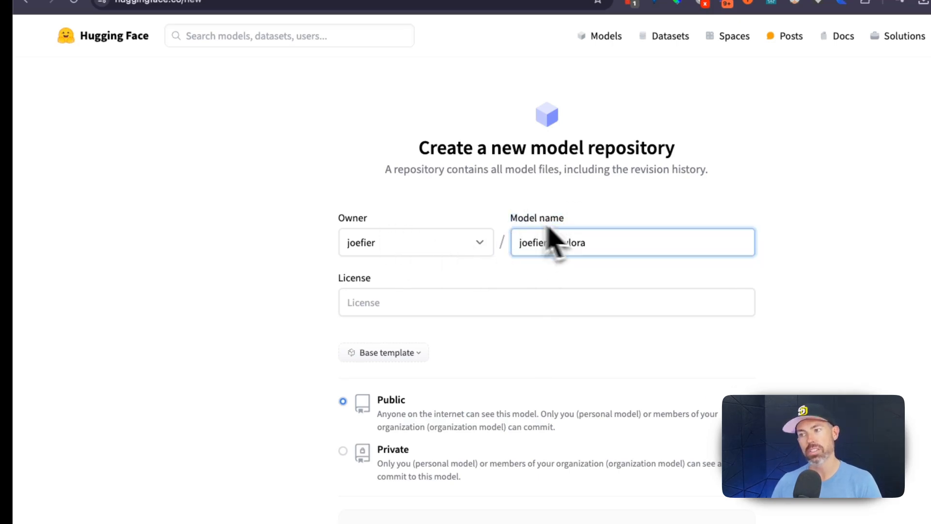
pyautogui.moveTo(515, 243); pyautogui.dragTo(548, 243)
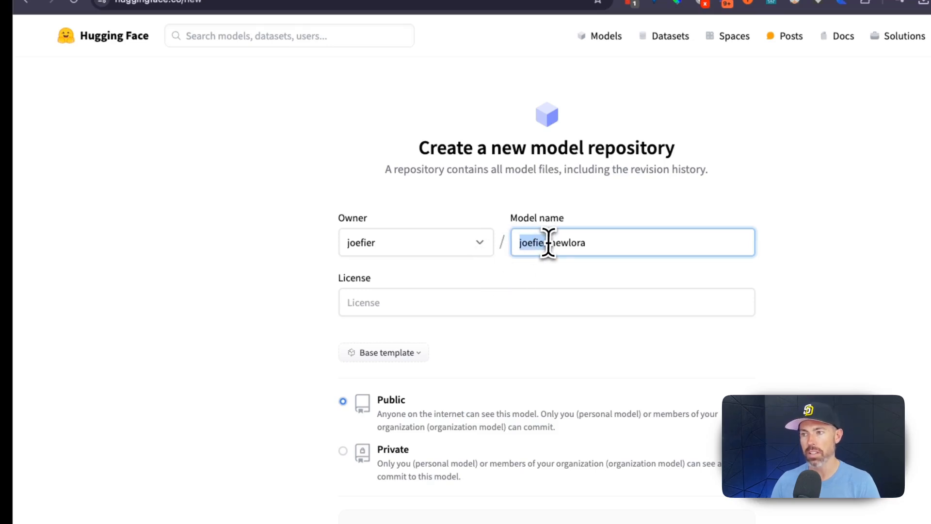
pyautogui.click(551, 244)
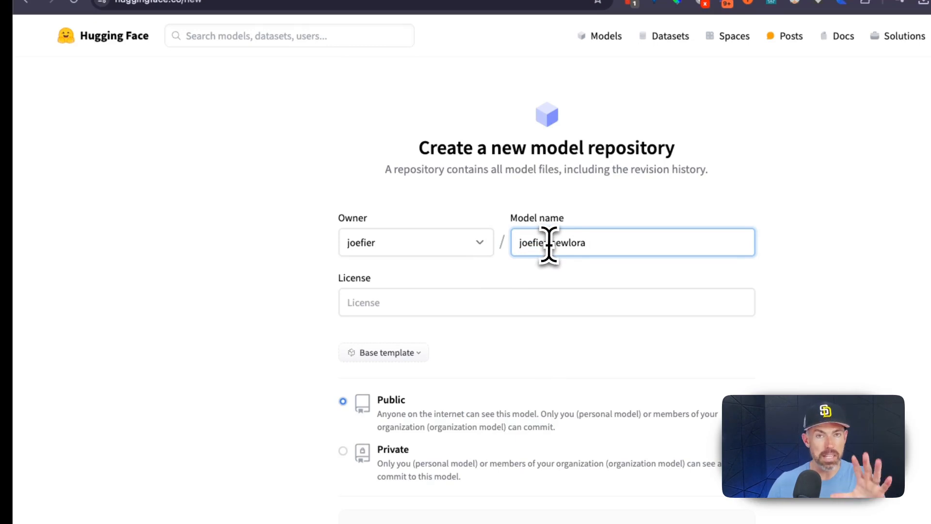
pyautogui.moveTo(548, 243); pyautogui.dragTo(613, 245)
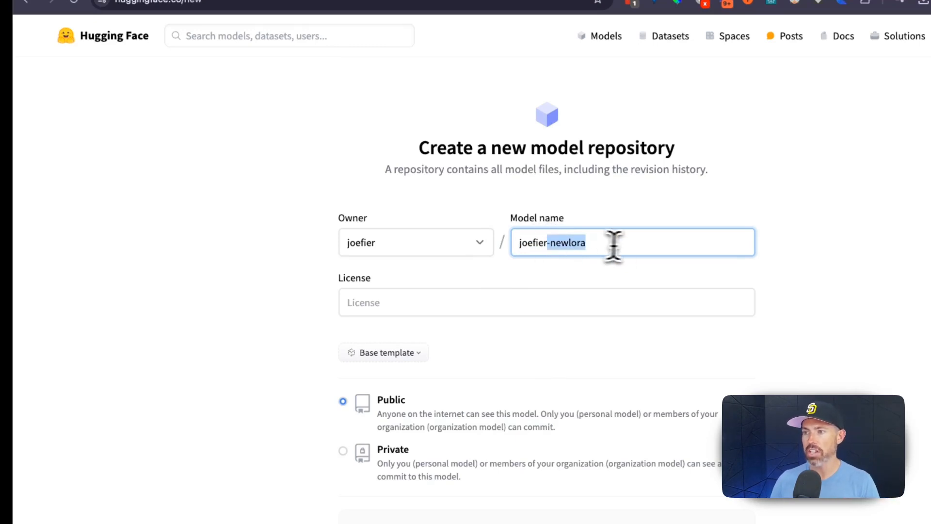
pyautogui.click(597, 267)
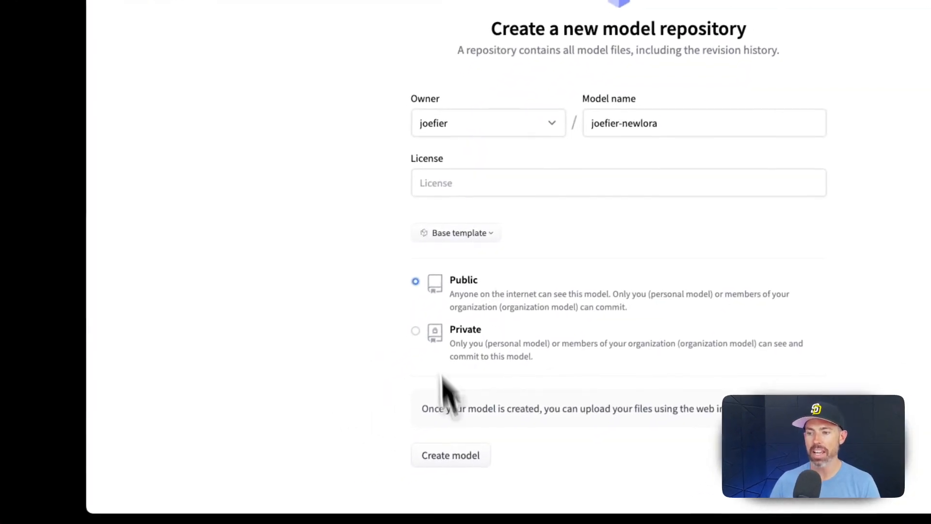
pyautogui.click(459, 455)
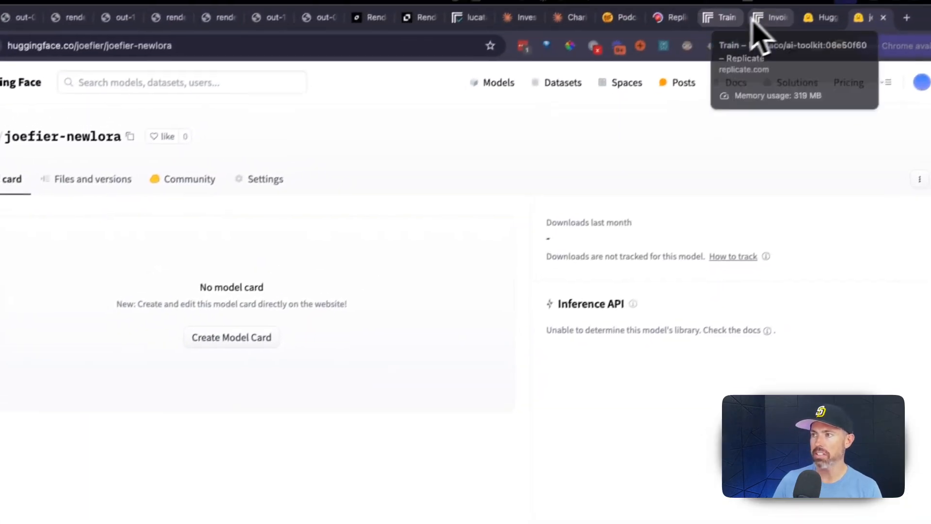
# - Return to the Replicate training form, create the training and check its inputs and output log
pyautogui.click(709, 30)
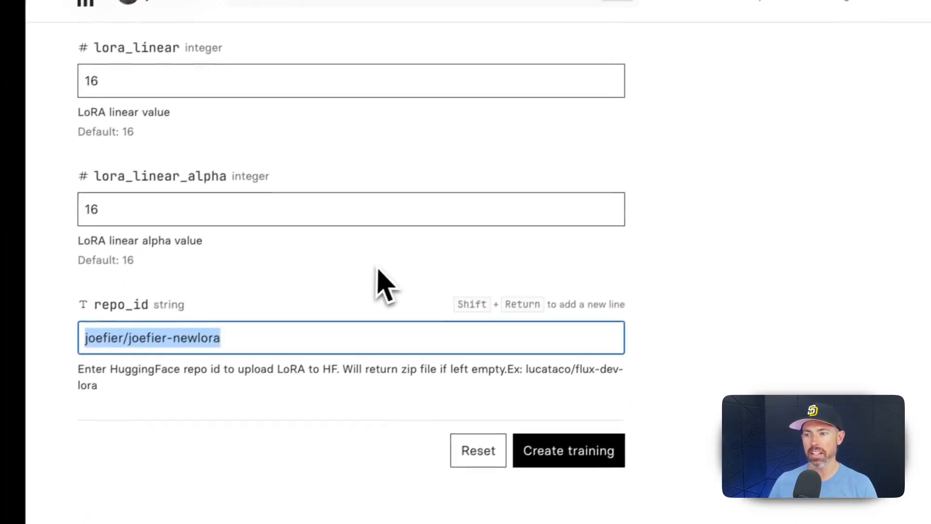
pyautogui.click(161, 331)
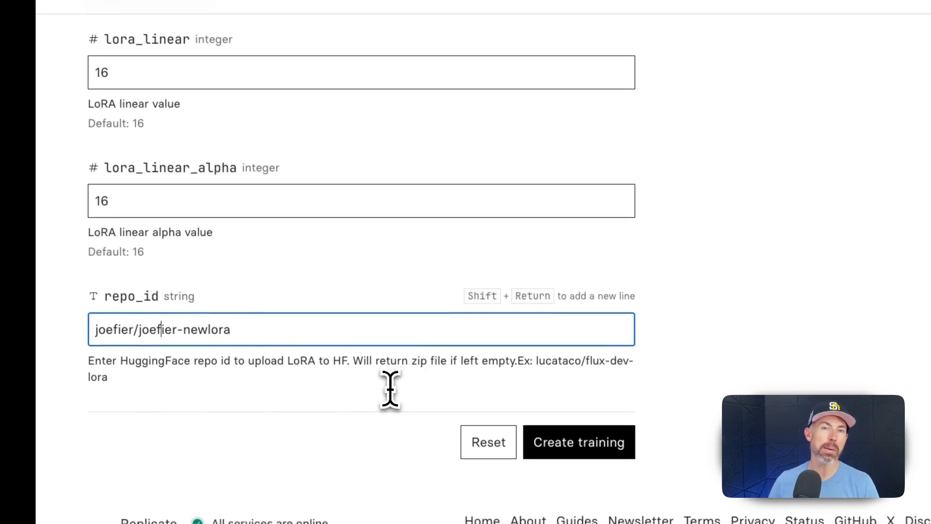
pyautogui.click(582, 448)
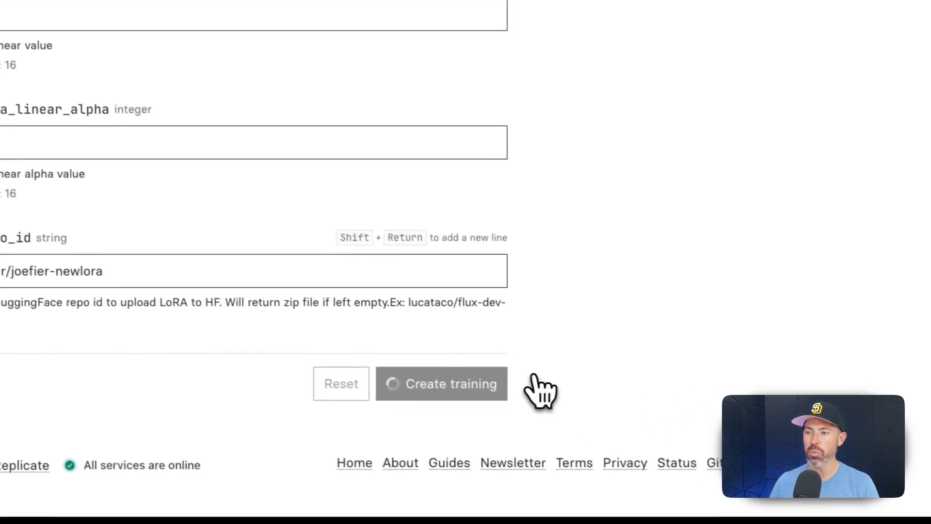
pyautogui.scroll(20, 582, 418)
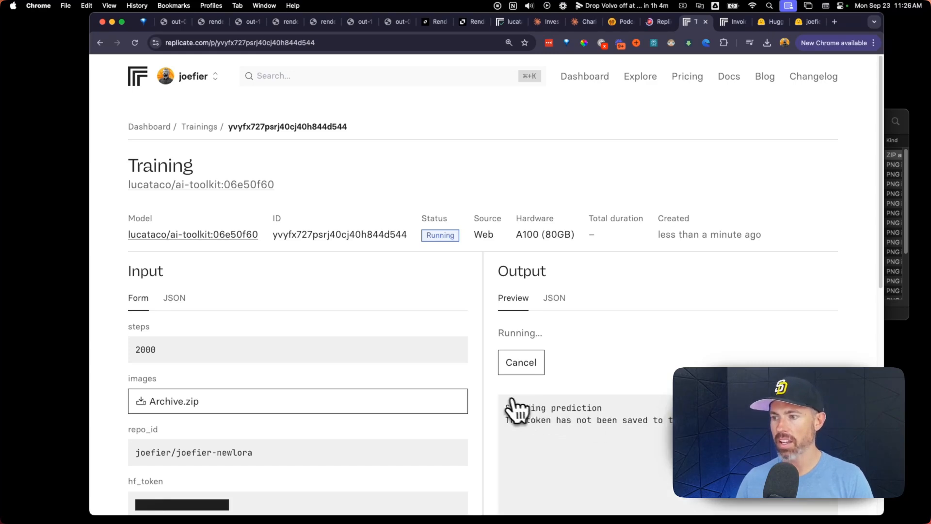
pyautogui.scroll(-4, 509, 409)
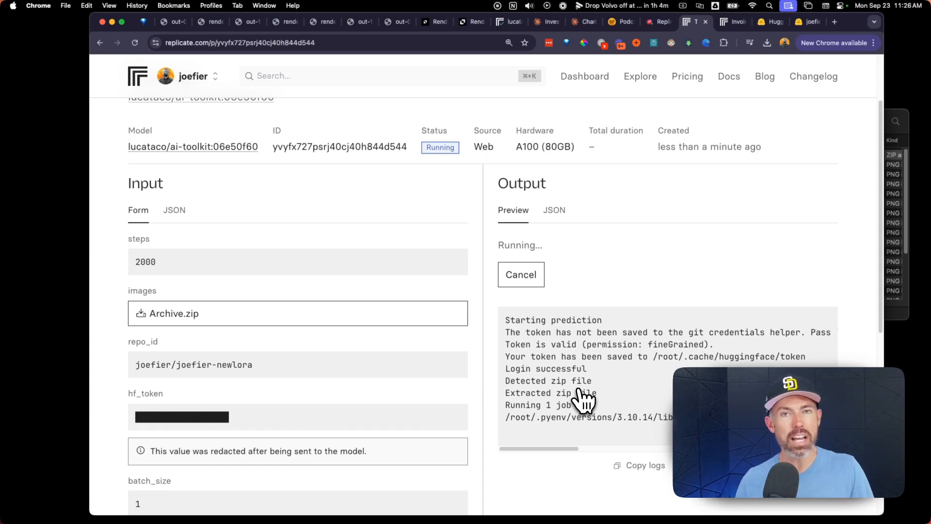
pyautogui.scroll(-2, 575, 405)
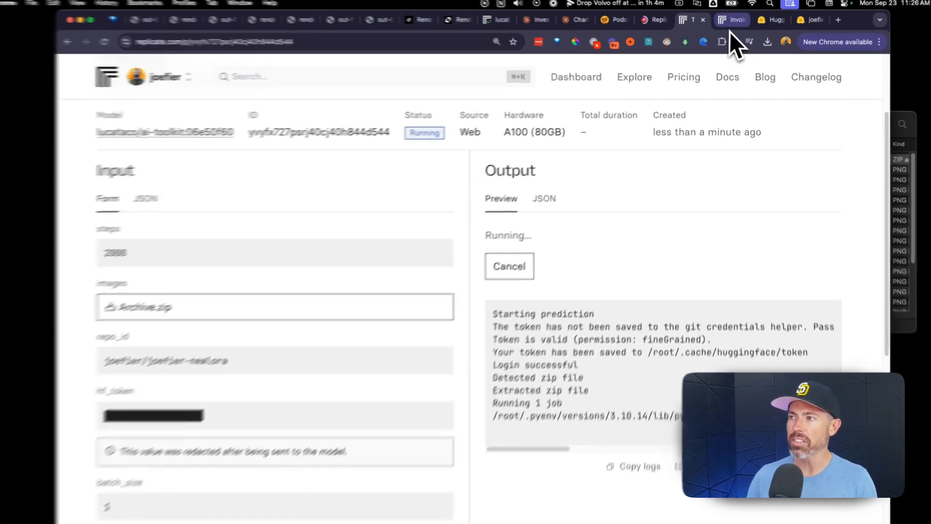
# - Switch to the Replicate invoice and examine its billing period, total paid and the charges listed per model
pyautogui.click(733, 21)
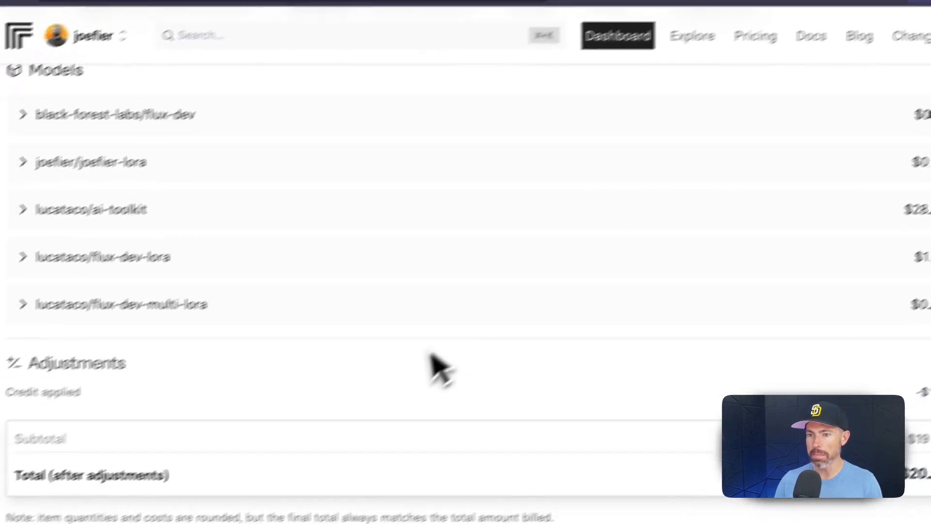
pyautogui.scroll(4, 310, 436)
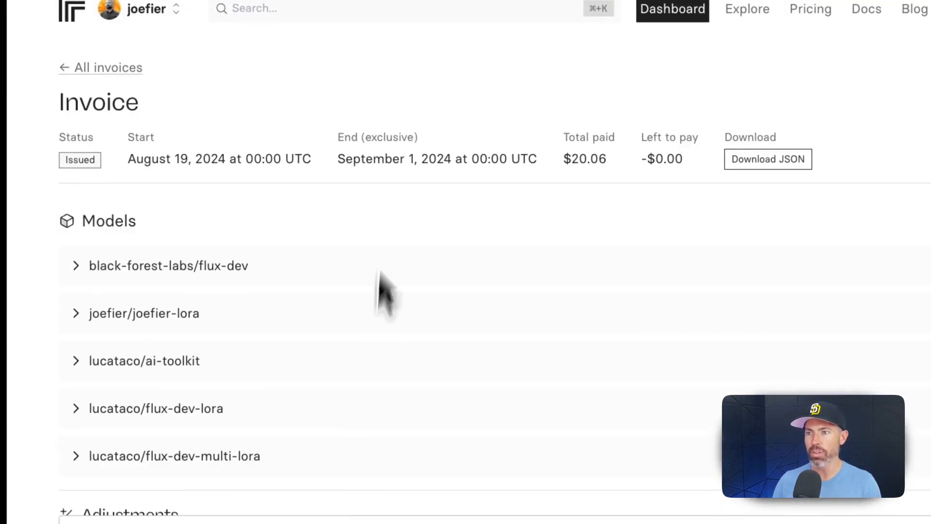
pyautogui.moveTo(563, 160); pyautogui.dragTo(613, 166)
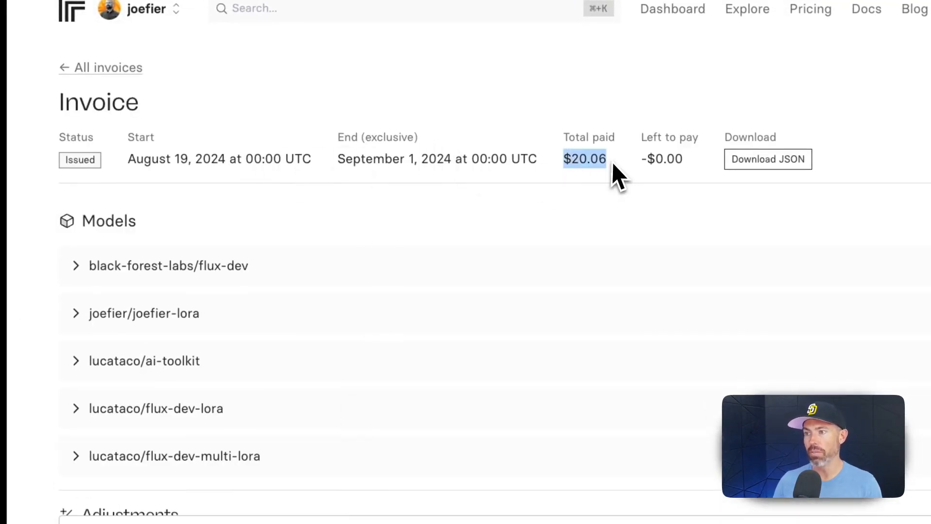
pyautogui.click(591, 196)
pyautogui.scroll(-2, 497, 253)
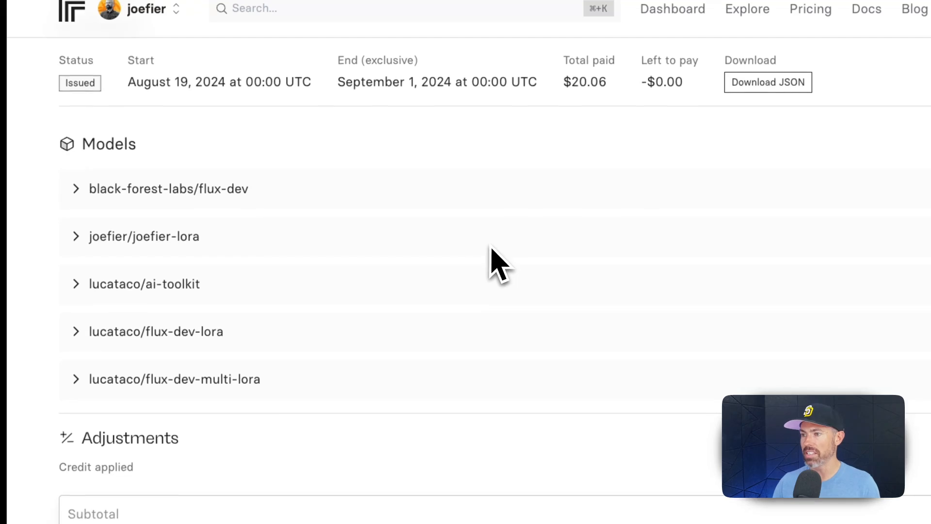
pyautogui.scroll(-2, 492, 250)
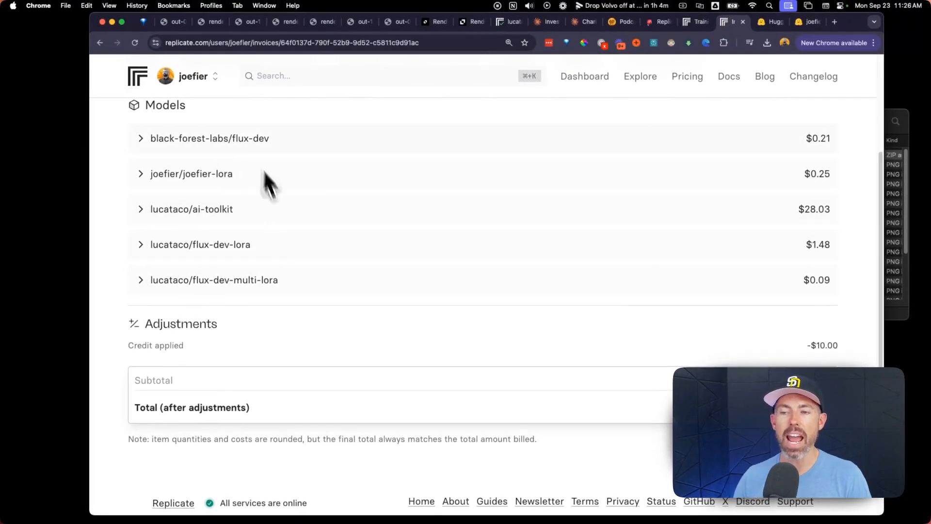
# - Expand the lucataco/ai-toolkit charges and the Nvidia A100 (80GB) GPU line to examine the seconds used, unit cost and cost
pyautogui.click(179, 212)
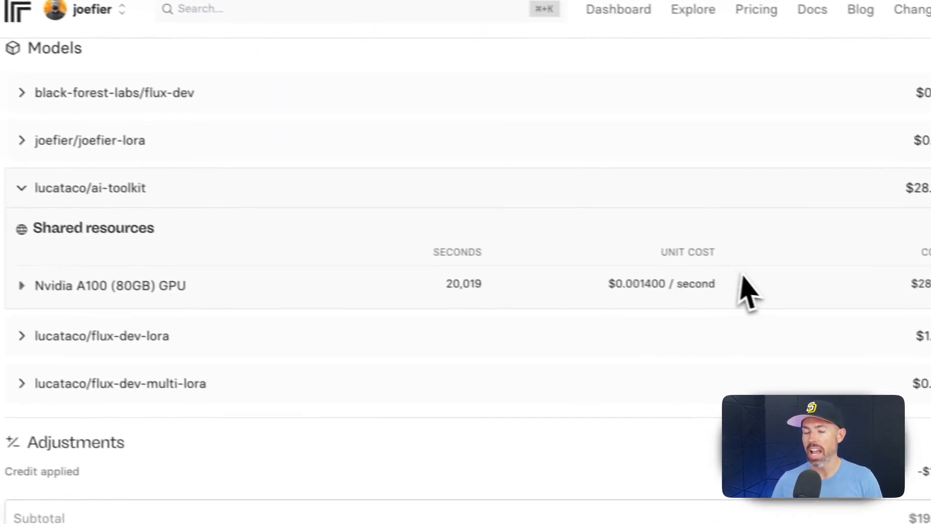
pyautogui.click(103, 286)
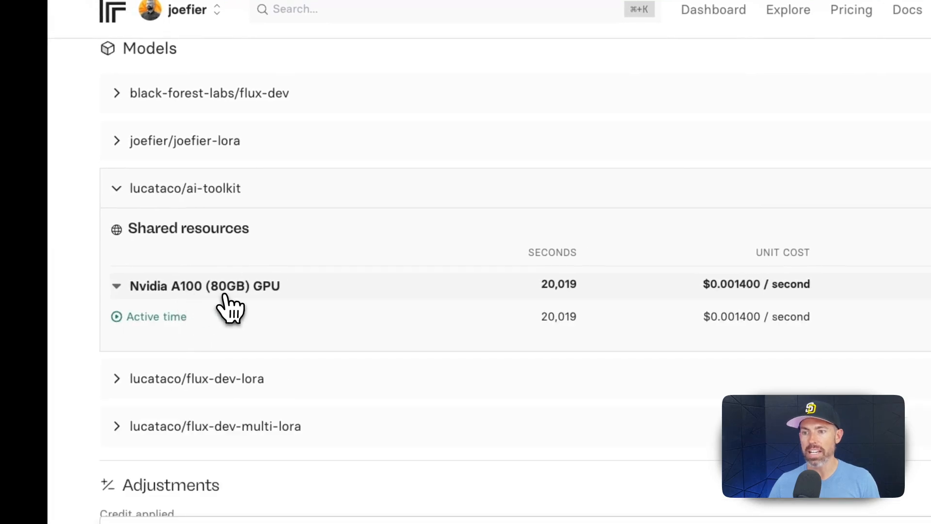
pyautogui.click(139, 293)
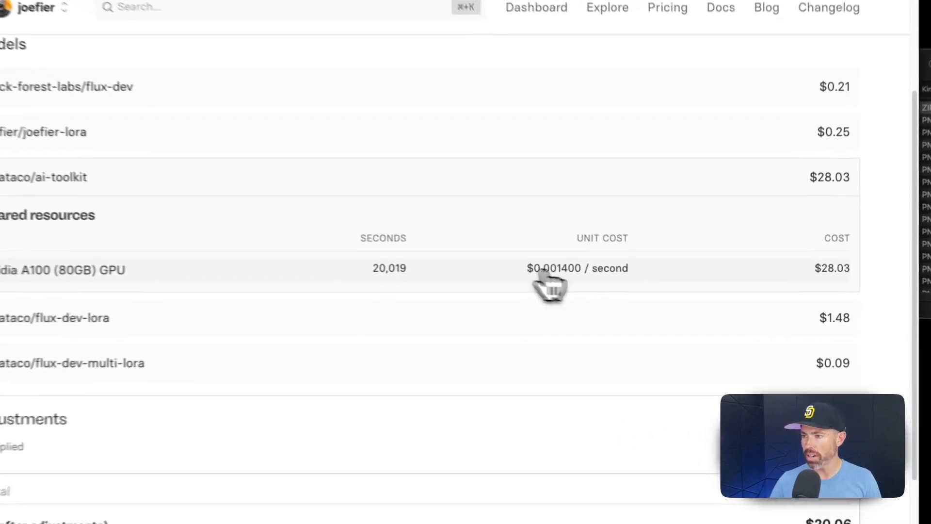
pyautogui.click(645, 285)
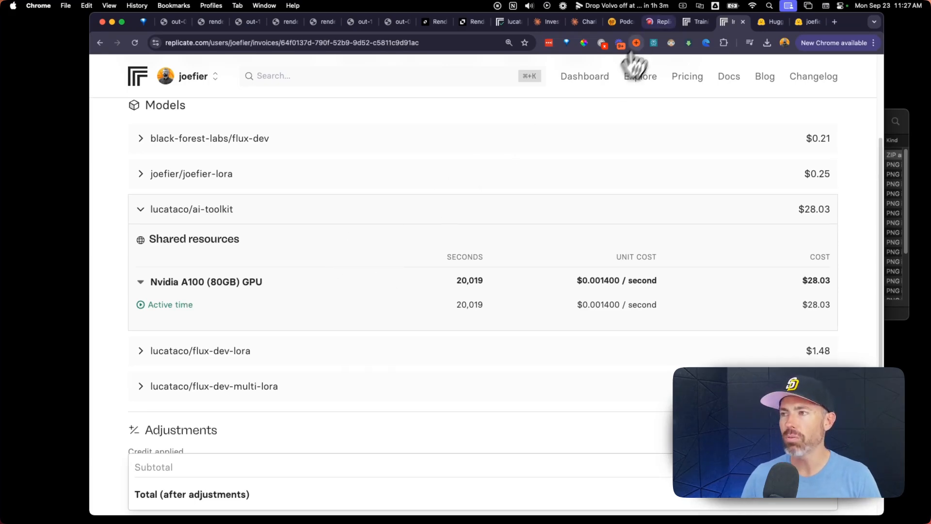
pyautogui.scroll(3, 464, 206)
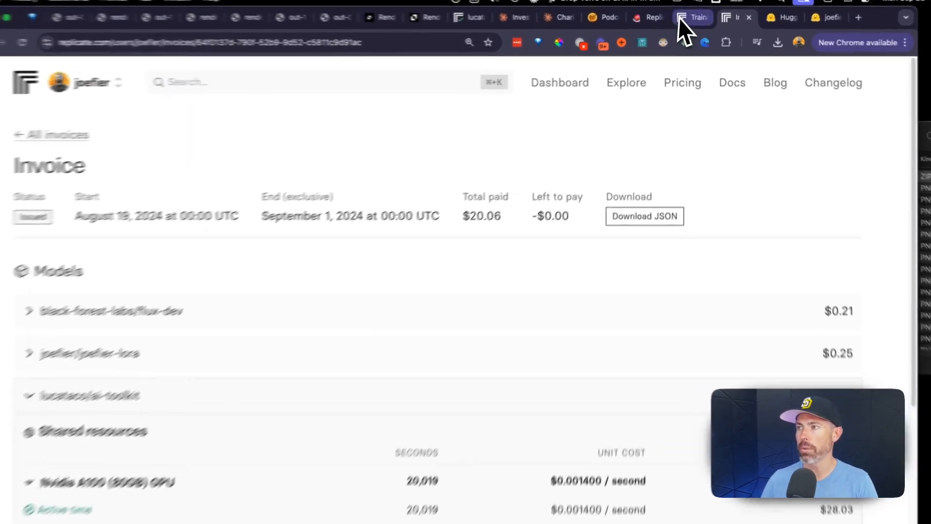
# - Return to the training page and examine its output message, weights download option and training log
pyautogui.click(687, 23)
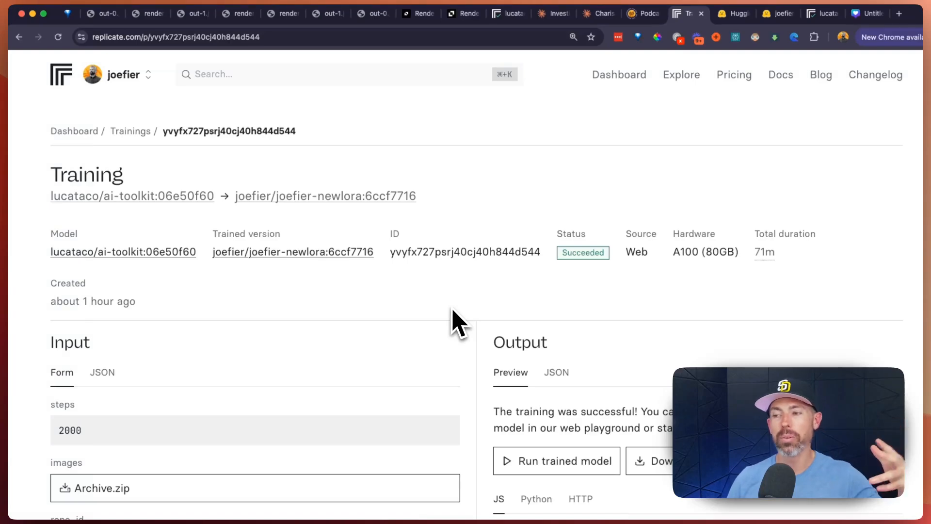
pyautogui.scroll(-3, 452, 313)
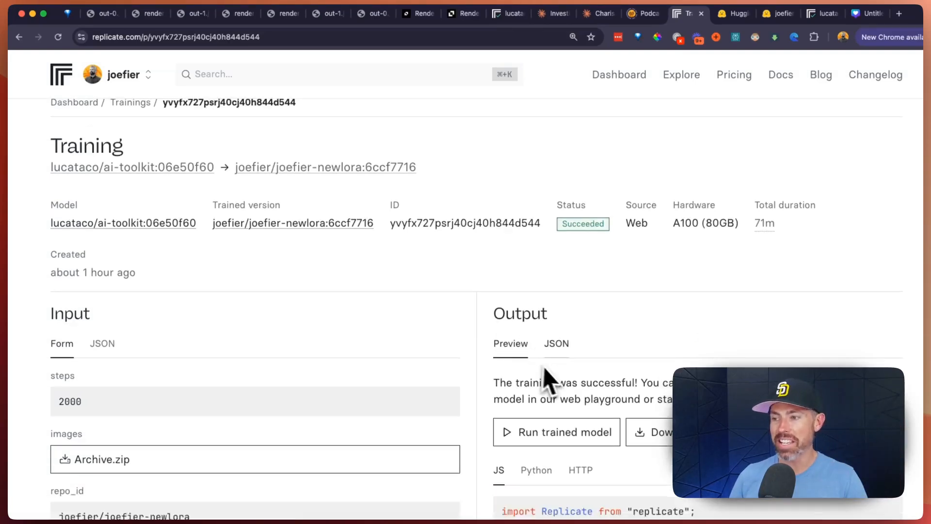
pyautogui.moveTo(493, 321); pyautogui.dragTo(884, 335)
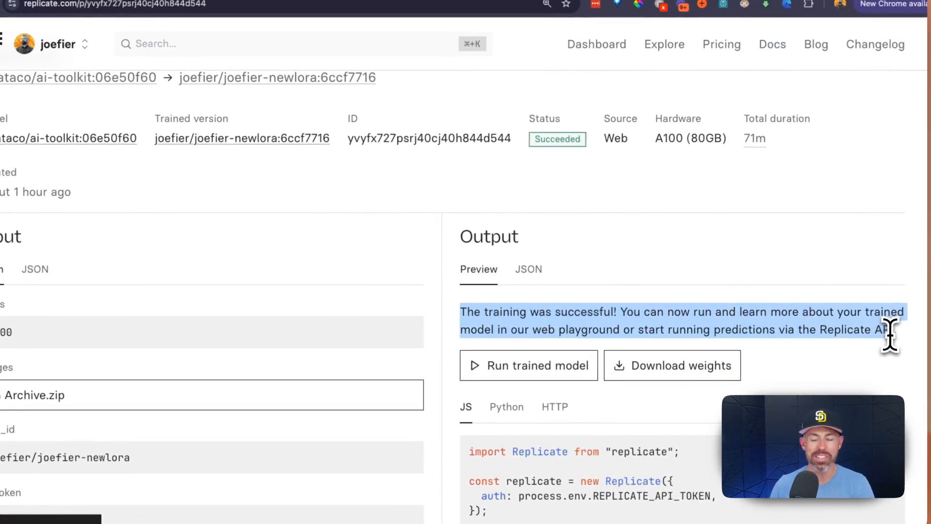
pyautogui.click(805, 347)
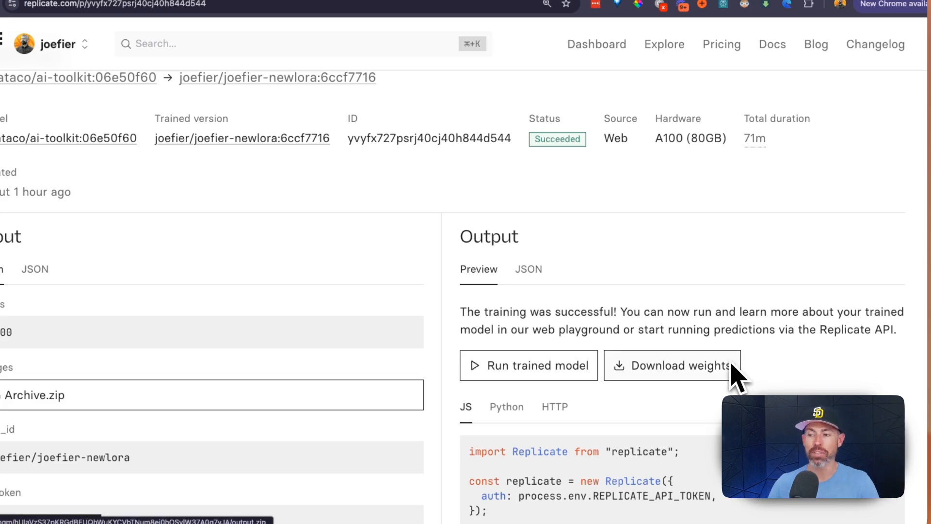
pyautogui.scroll(-6, 731, 374)
pyautogui.scroll(-2, 645, 323)
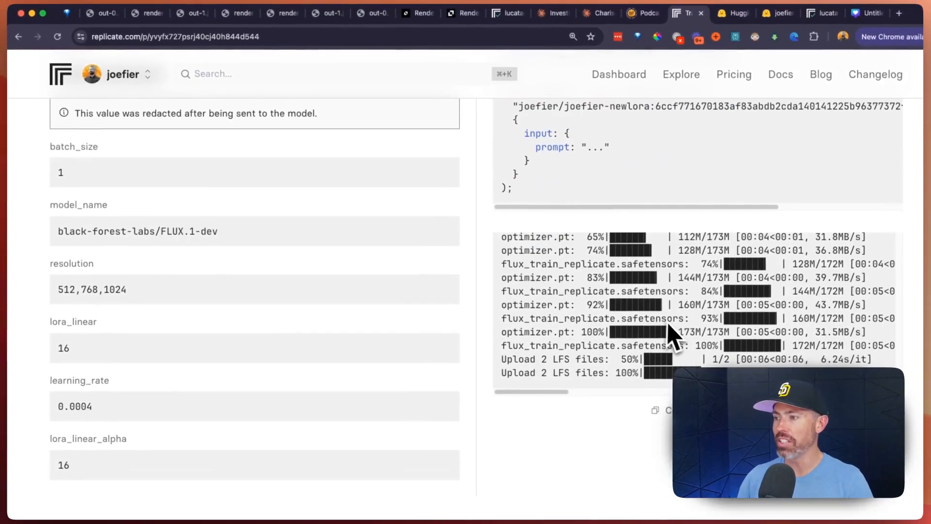
pyautogui.scroll(10, 674, 339)
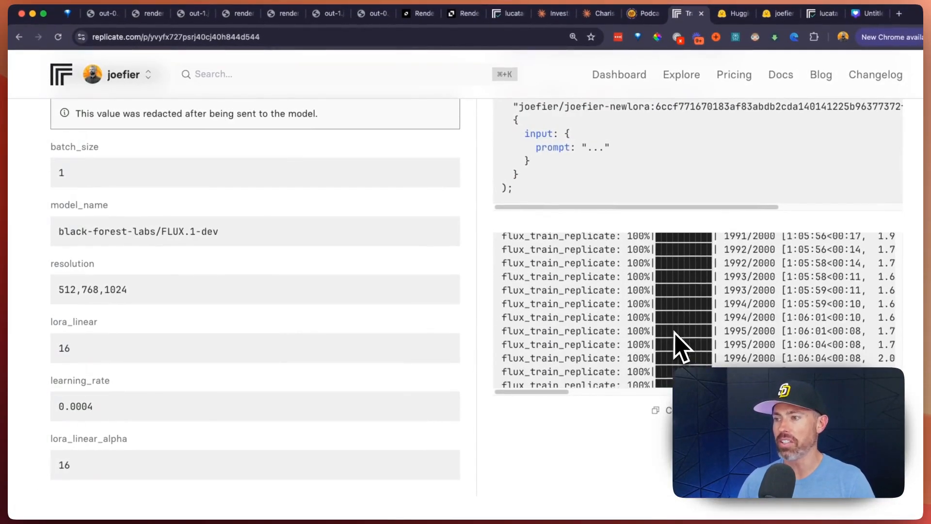
pyautogui.scroll(3, 676, 343)
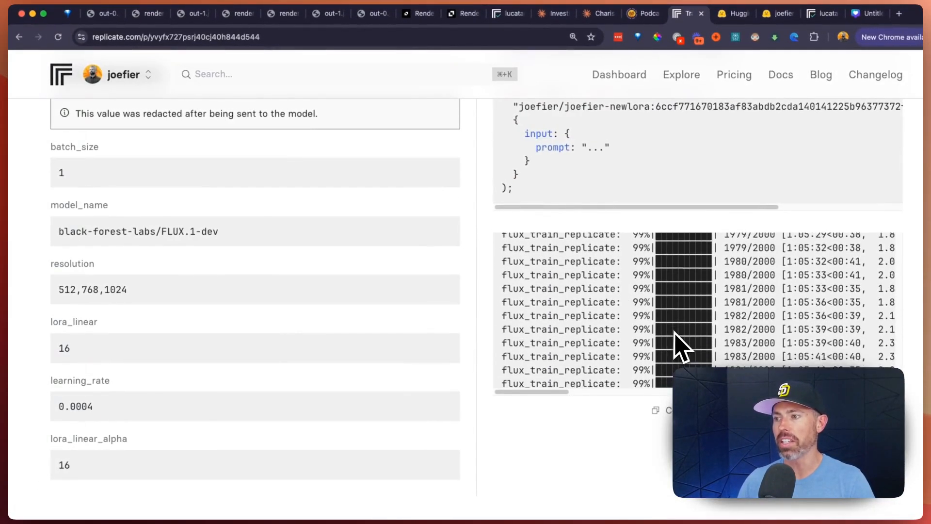
pyautogui.scroll(10, 651, 238)
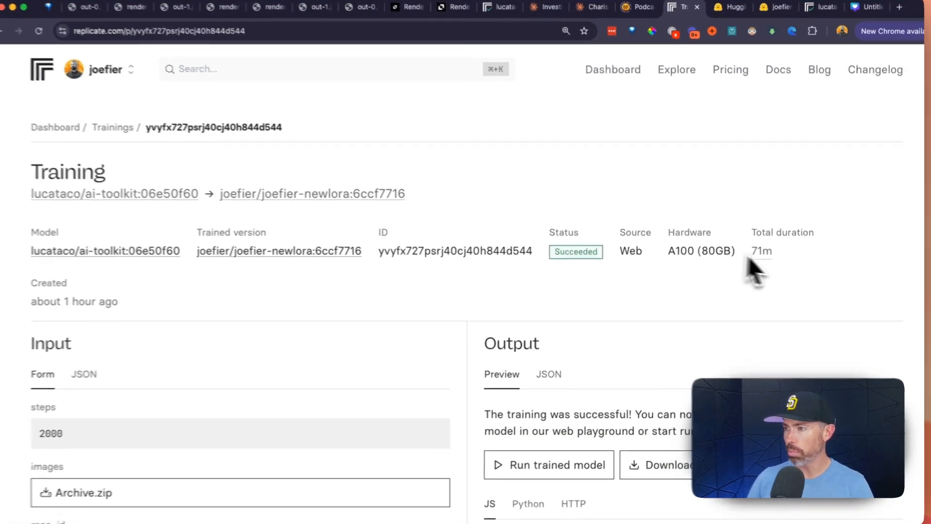
# - Check the training's total duration and review its steps, images and repo_id inputs
pyautogui.doubleClick(764, 252)
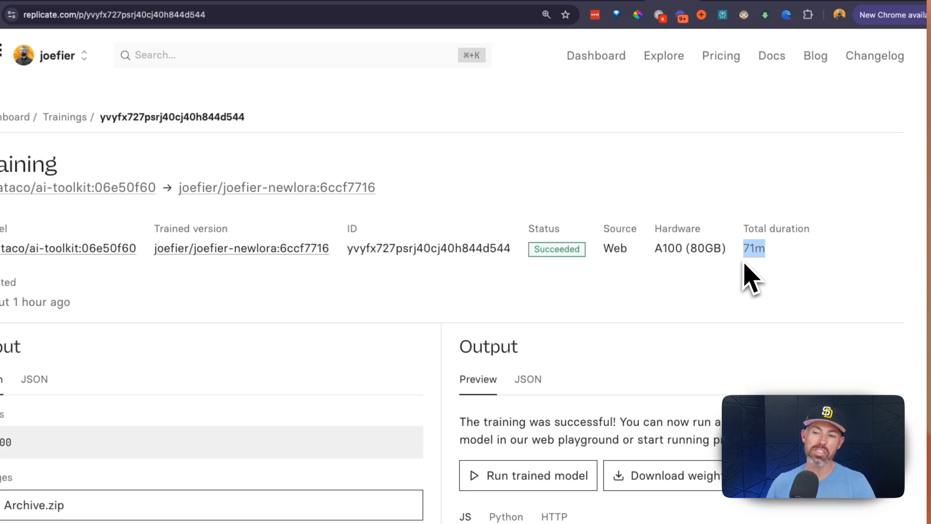
pyautogui.scroll(-5, 146, 291)
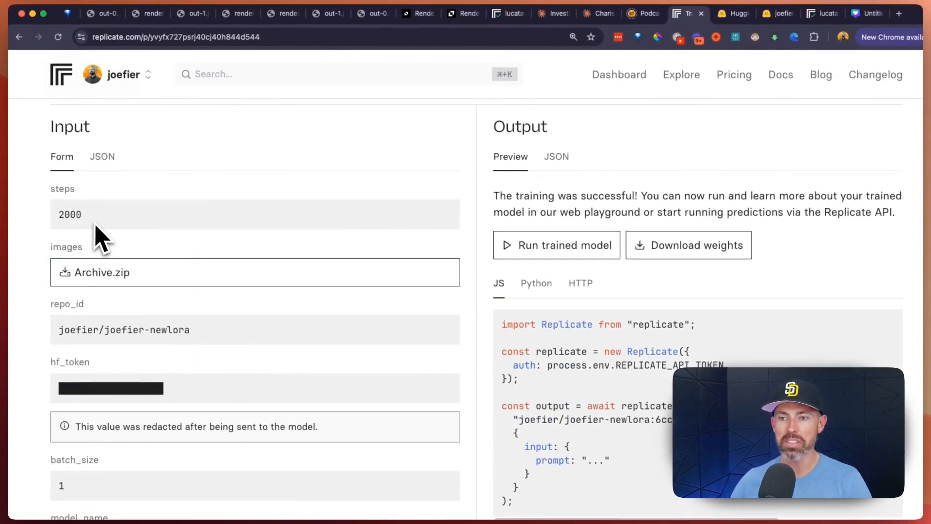
pyautogui.scroll(-1, 157, 340)
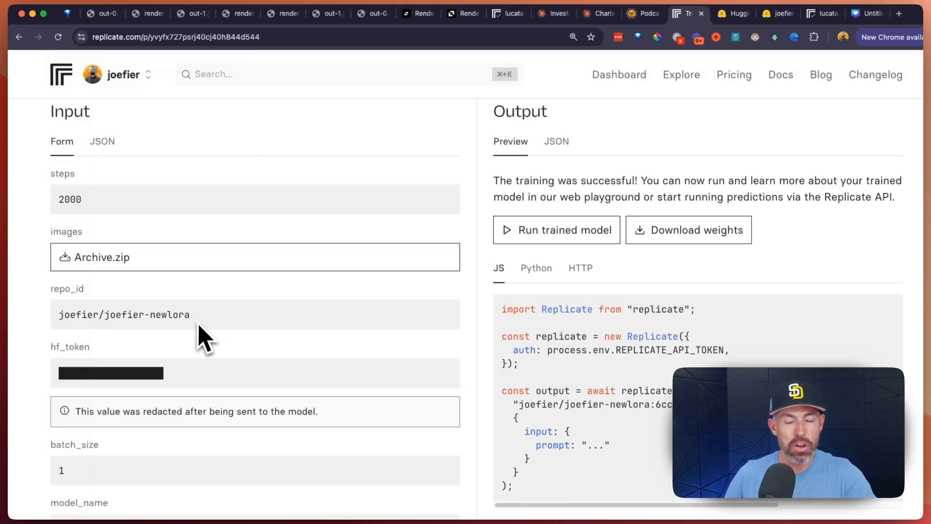
pyautogui.scroll(5, 206, 349)
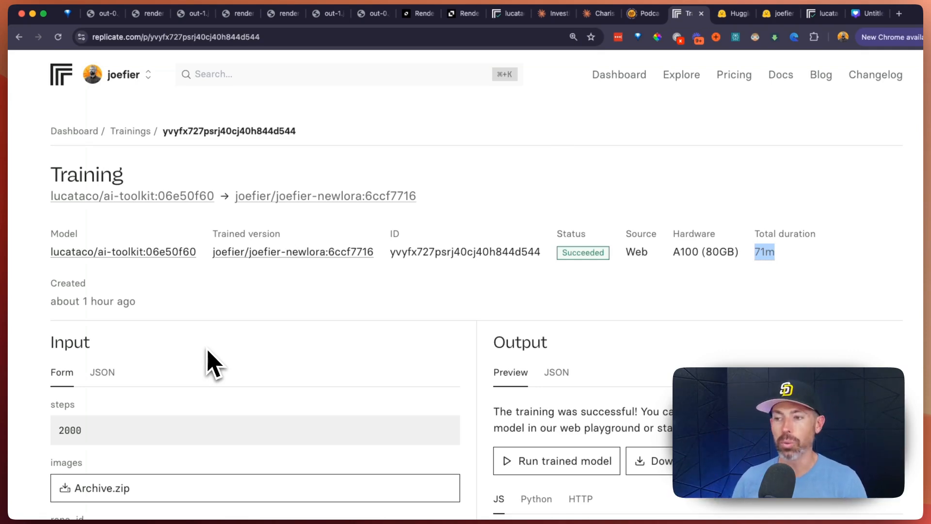
pyautogui.scroll(-2, 208, 350)
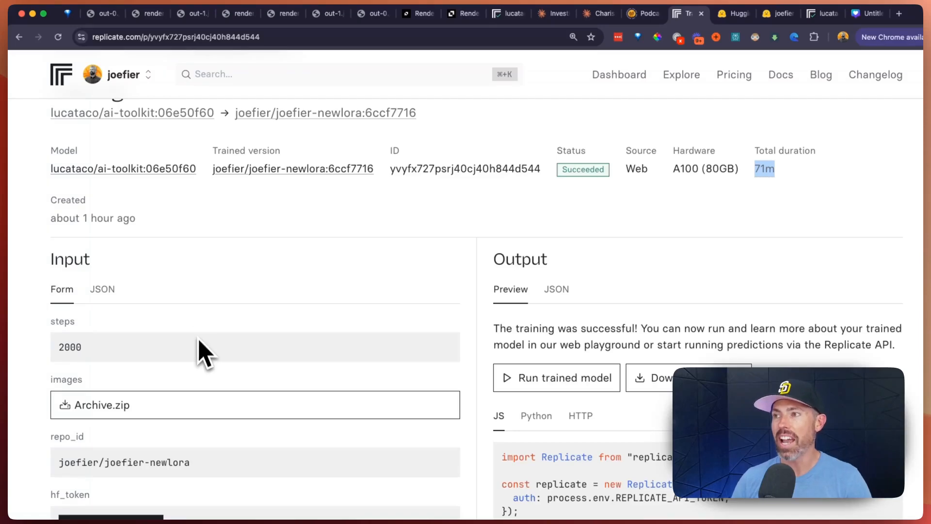
pyautogui.scroll(-3, 177, 327)
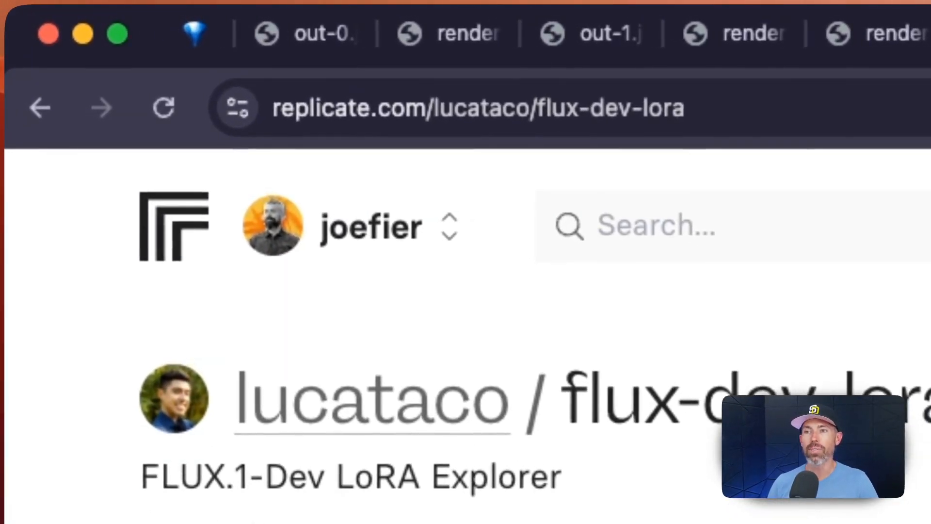
# - Go to the lucataco/flux-dev-lora model on Replicate and examine its playground inputs, from the prompt through hf_lora and lora_scale
pyautogui.click(308, 108)
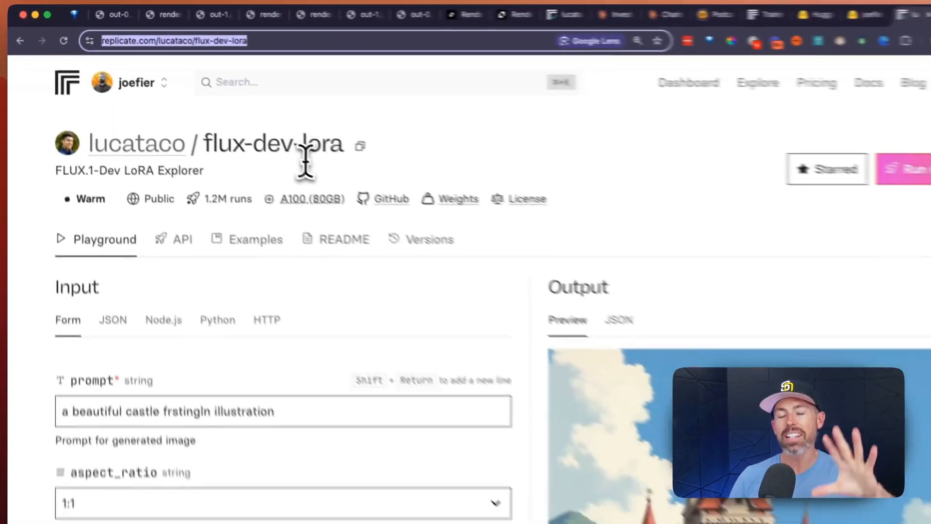
pyautogui.click(502, 150)
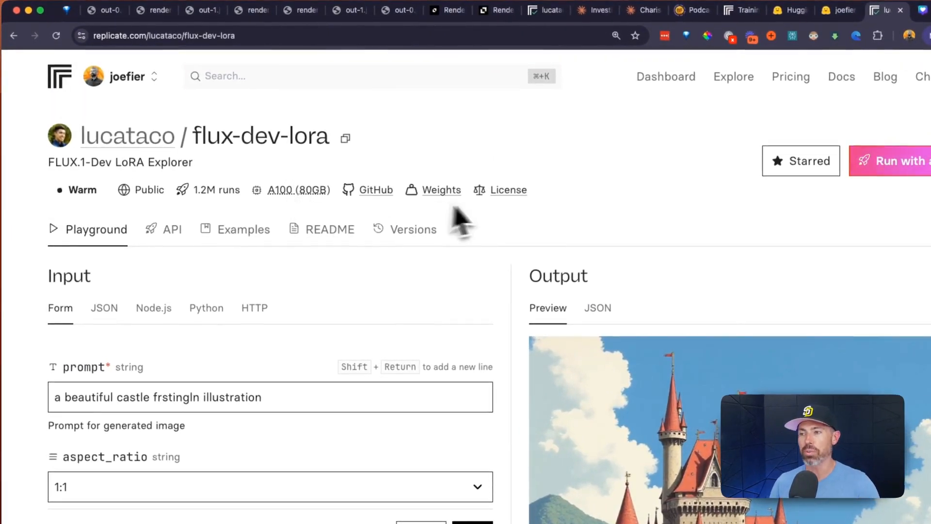
pyautogui.scroll(-1, 455, 202)
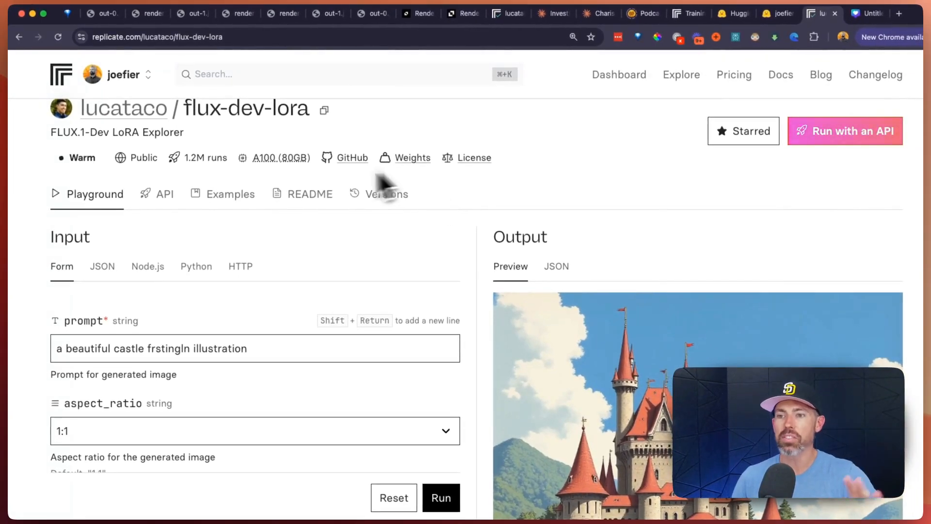
pyautogui.scroll(-2, 239, 255)
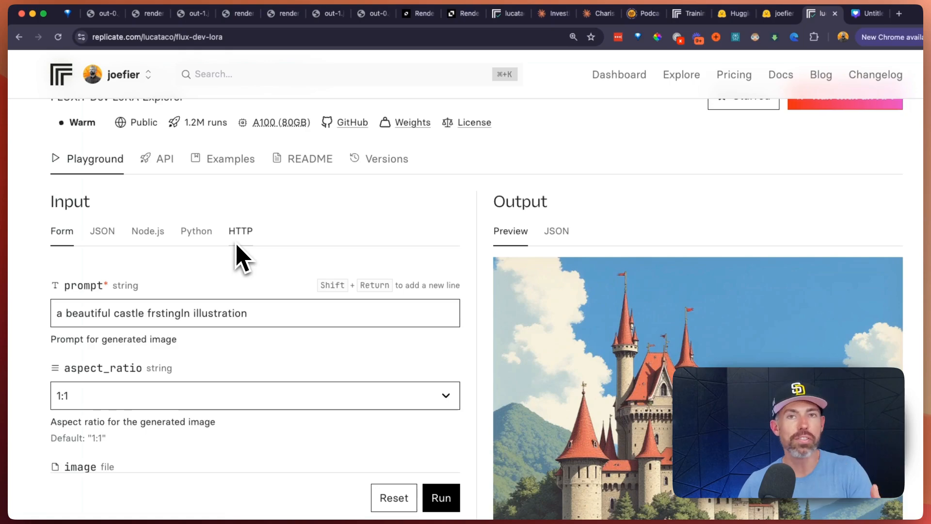
pyautogui.scroll(-4, 240, 254)
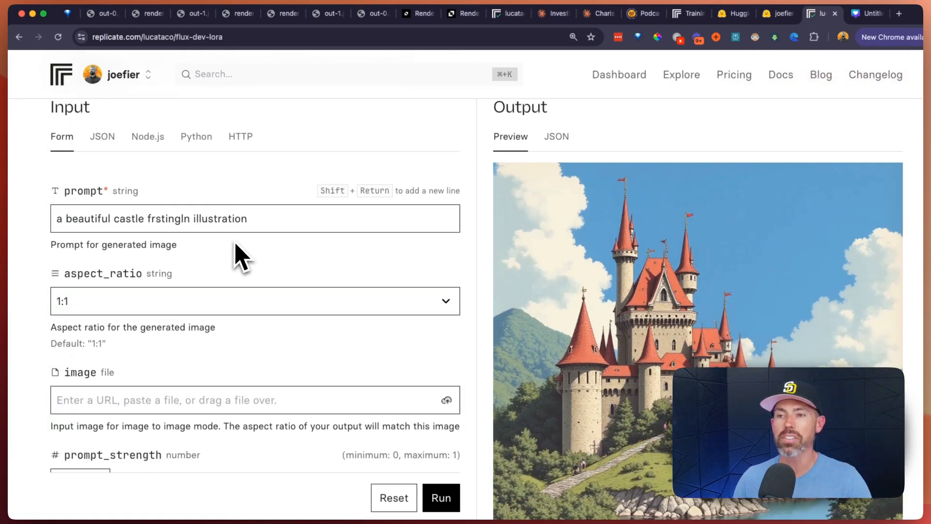
pyautogui.scroll(2, 240, 257)
pyautogui.scroll(-20, 199, 258)
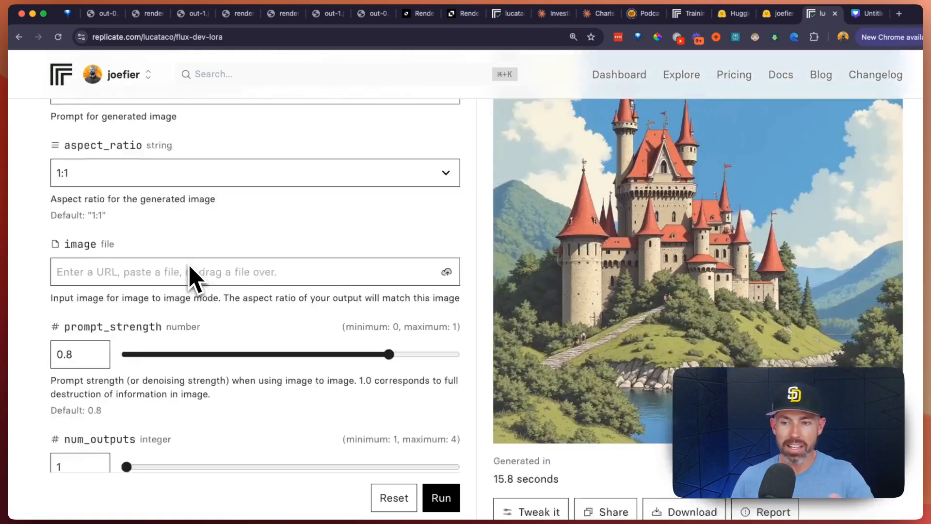
pyautogui.scroll(20, 194, 281)
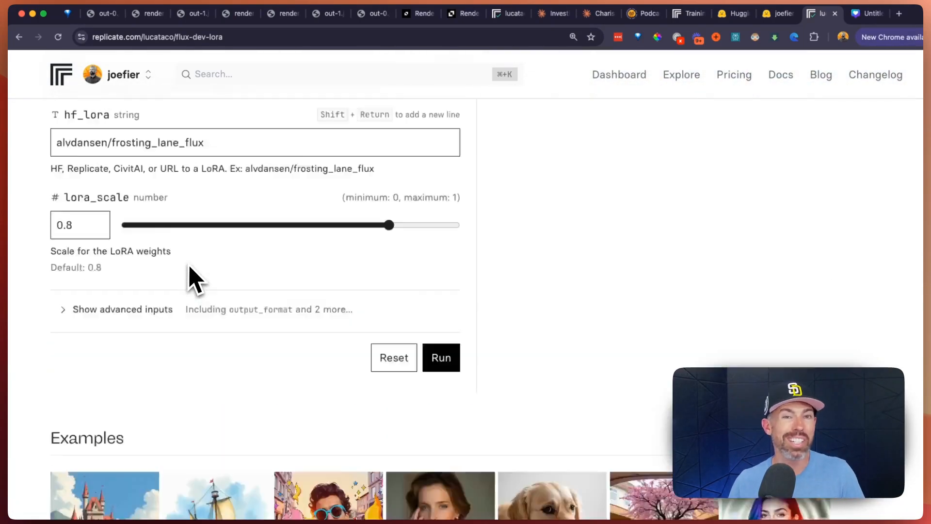
pyautogui.scroll(-5, 194, 280)
pyautogui.scroll(4, 194, 281)
pyautogui.scroll(-1, 196, 281)
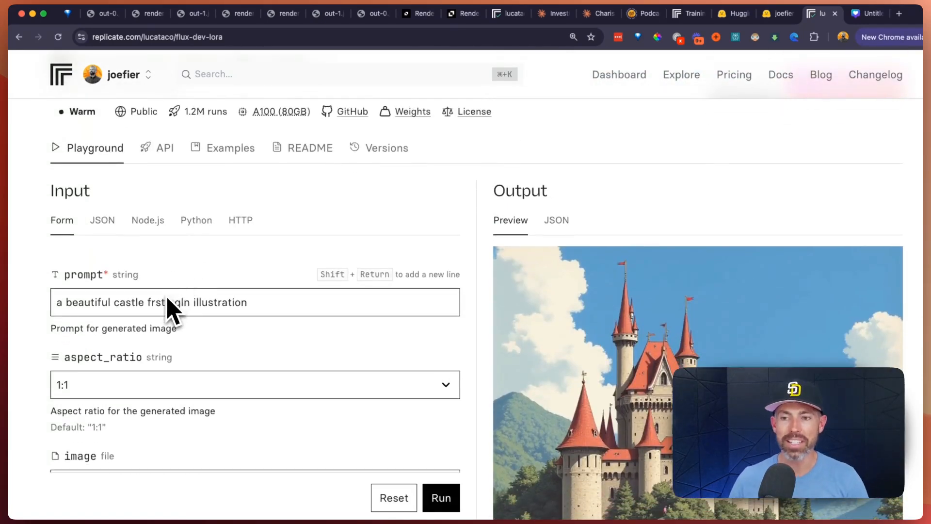
pyautogui.scroll(-3, 171, 311)
# - Check the prompt list in the Claude chat and compare Replicate's out-0.jpg and out-1.jpg images with the RenderNet book portraits
pyautogui.tripleClick(127, 231)
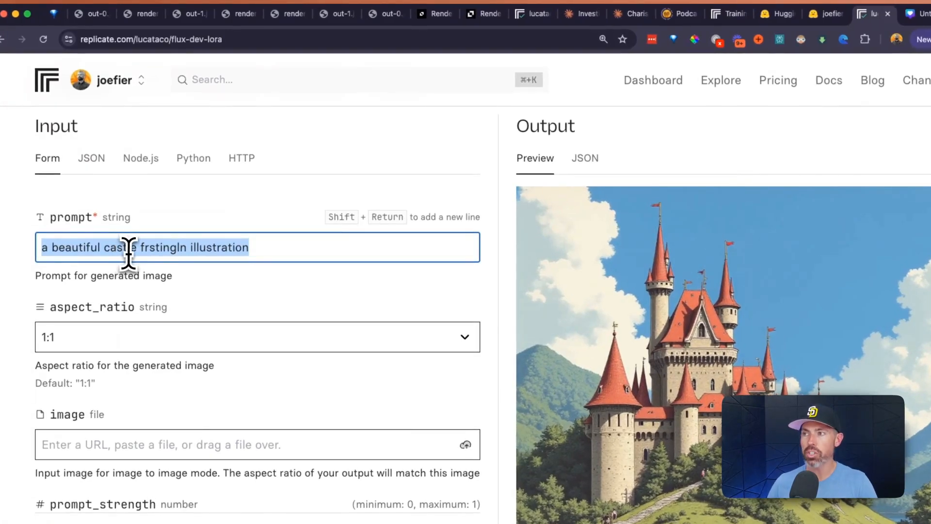
pyautogui.click(584, 14)
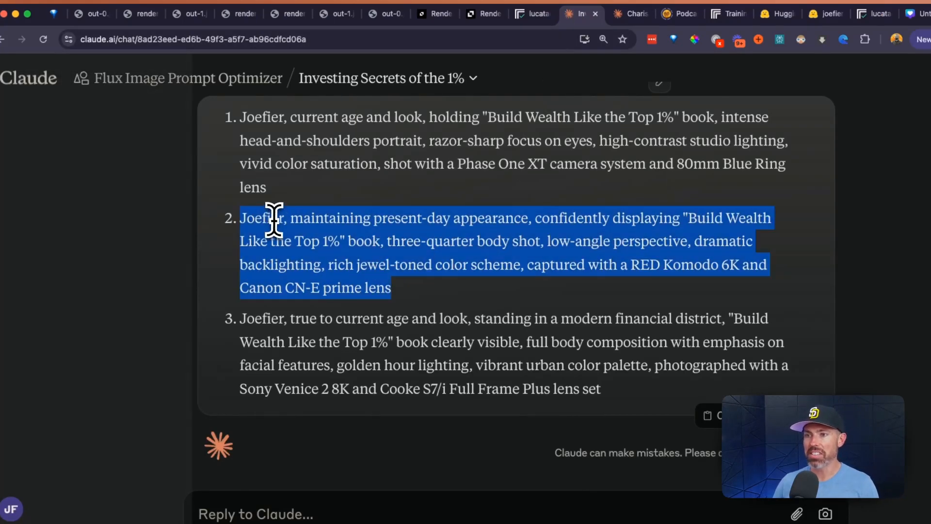
pyautogui.click(89, 13)
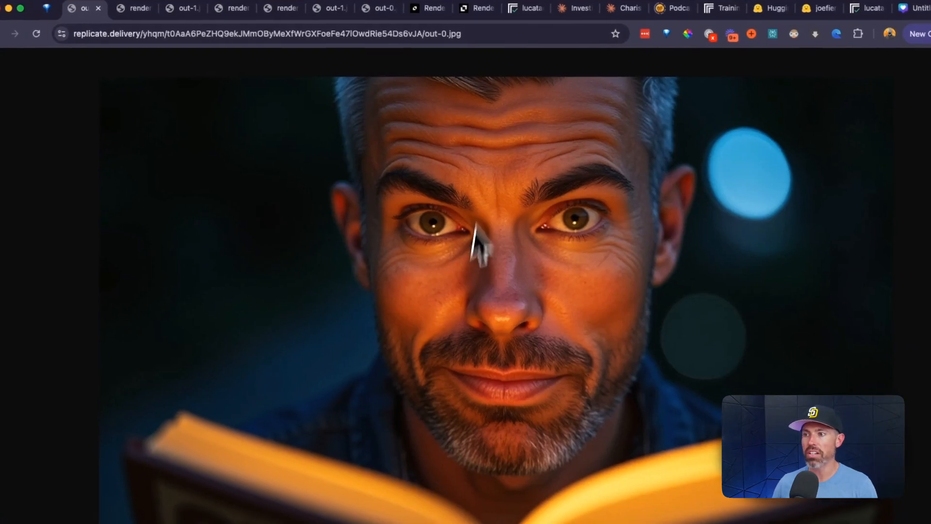
pyautogui.click(175, 11)
pyautogui.click(137, 9)
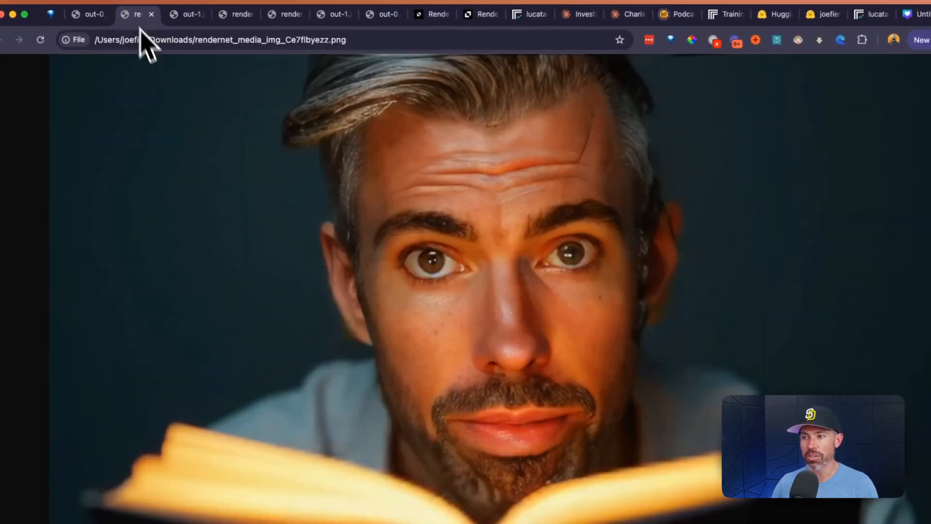
pyautogui.click(222, 16)
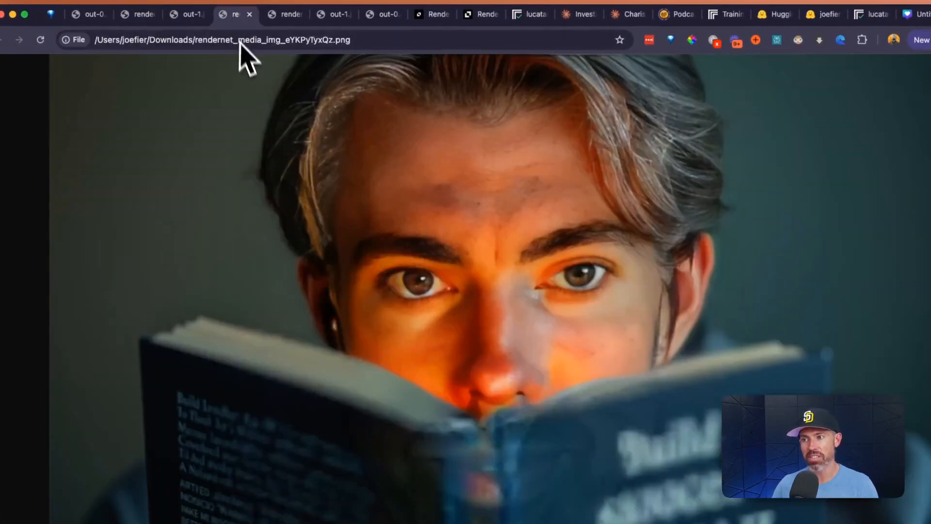
pyautogui.click(178, 15)
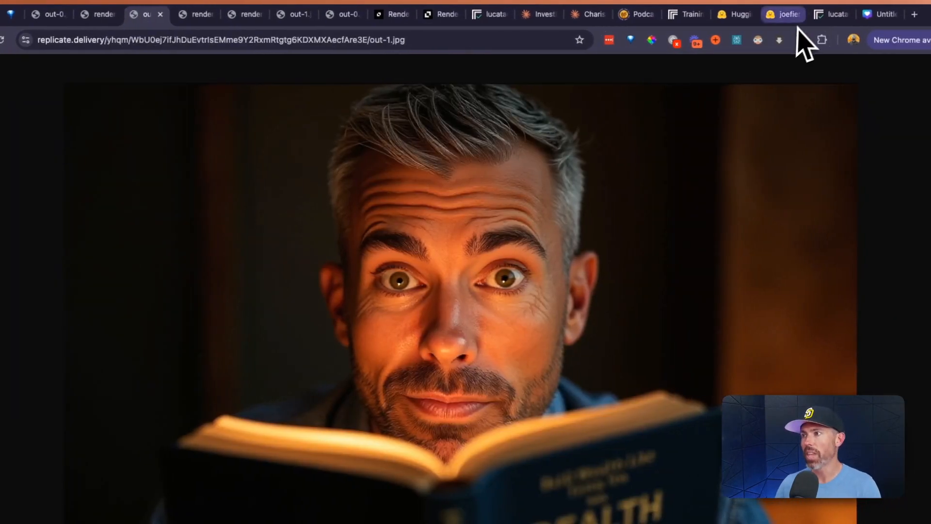
# - Examine the trigger word that opens the second prompt in the Claude chat, and return to flux-dev-lora on Replicate
pyautogui.click(589, 14)
pyautogui.click(541, 14)
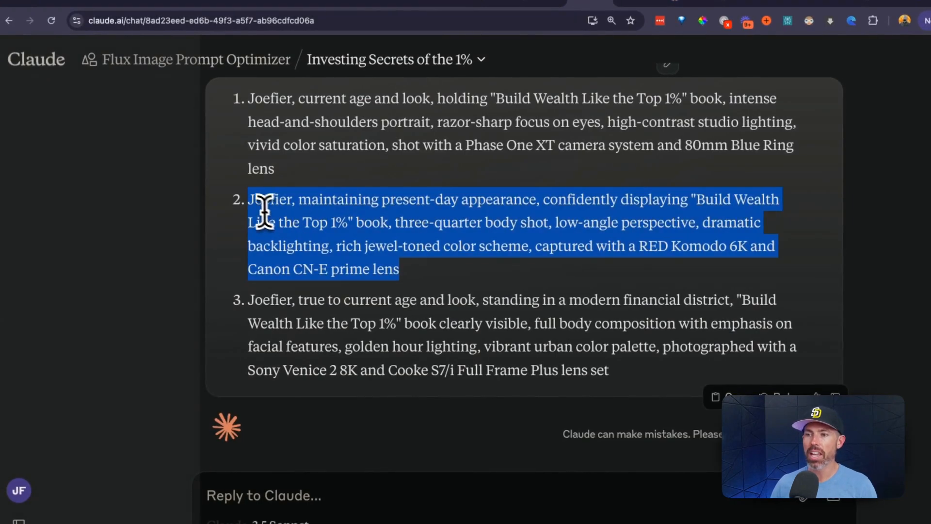
pyautogui.moveTo(248, 199); pyautogui.dragTo(287, 197)
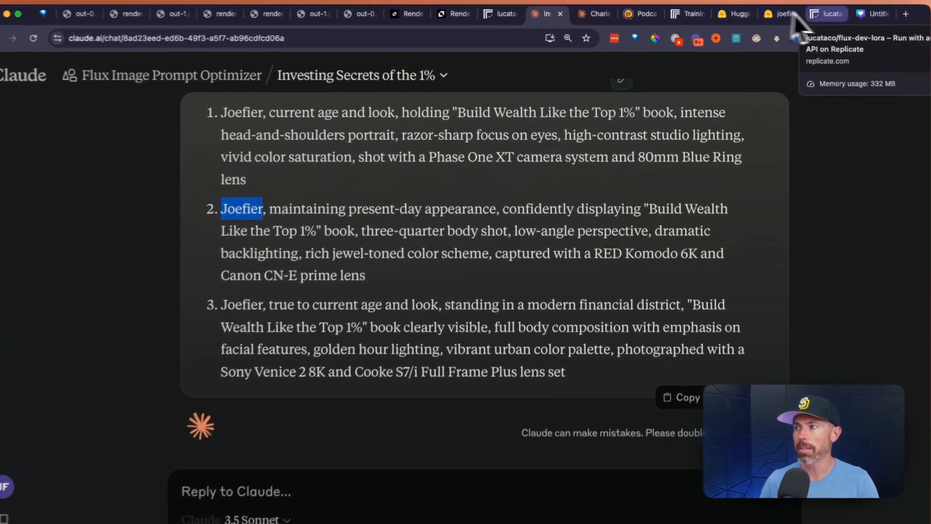
pyautogui.click(823, 13)
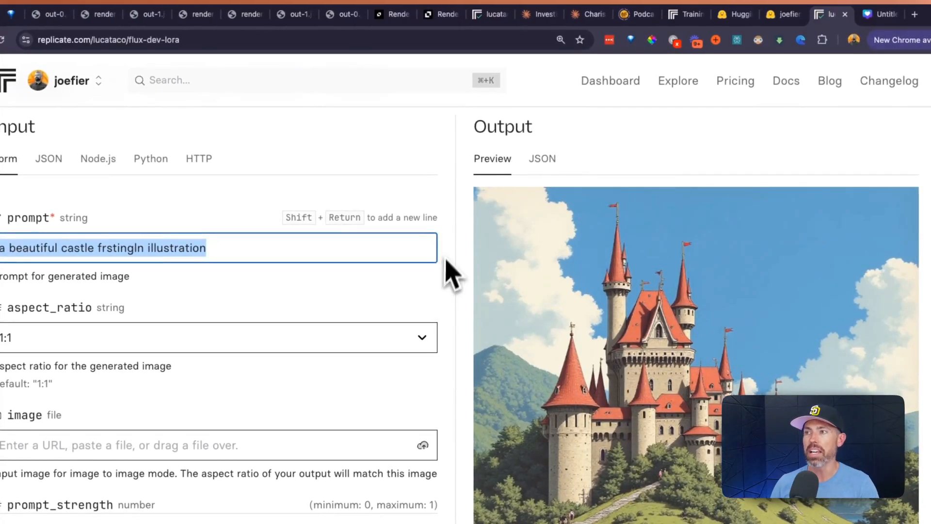
# - Copy the second "Build Wealth Like the Top 1%" book prompt from the Claude chat and replace flux-dev-lora's castle prompt with it
pyautogui.click(529, 15)
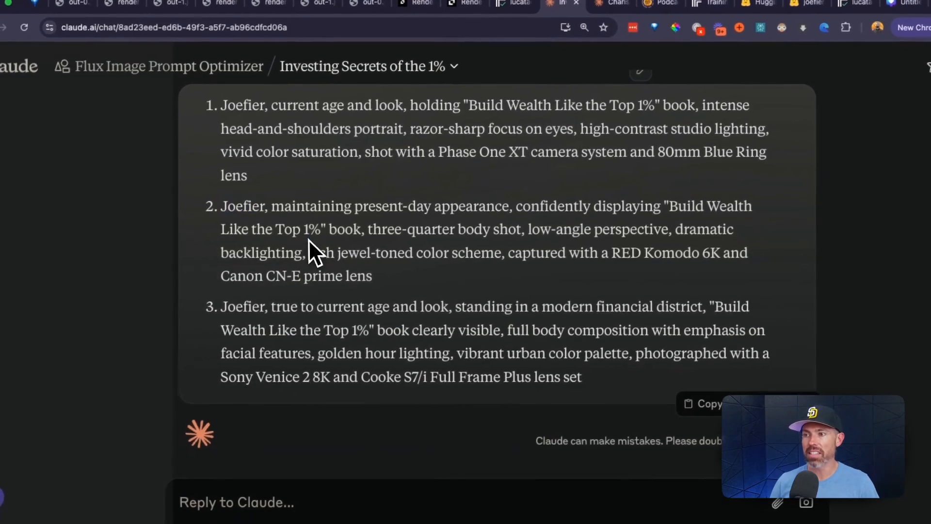
pyautogui.tripleClick(311, 239)
pyautogui.rightClick(312, 239)
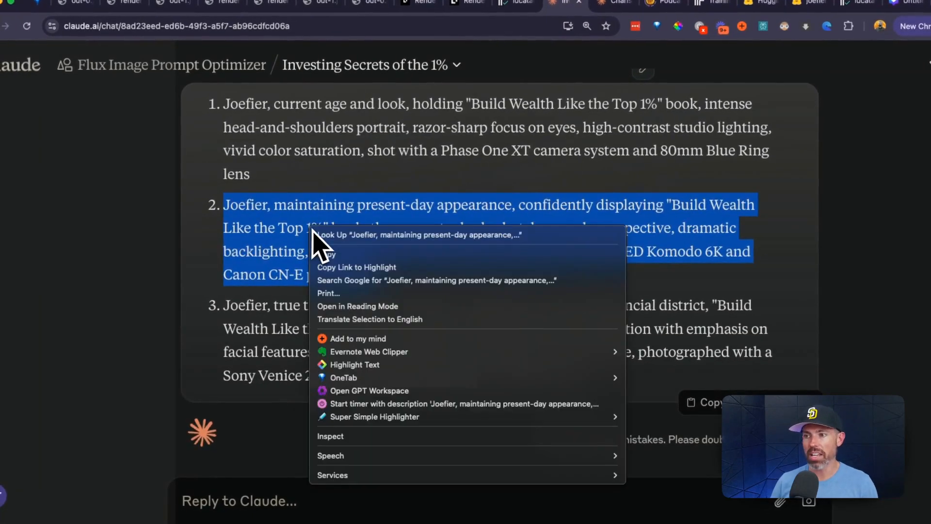
pyautogui.click(345, 254)
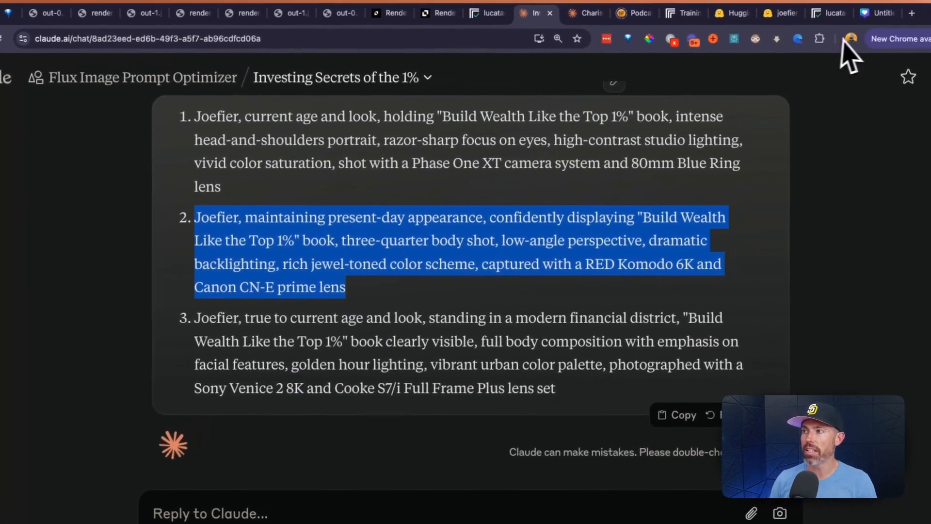
pyautogui.click(858, 2)
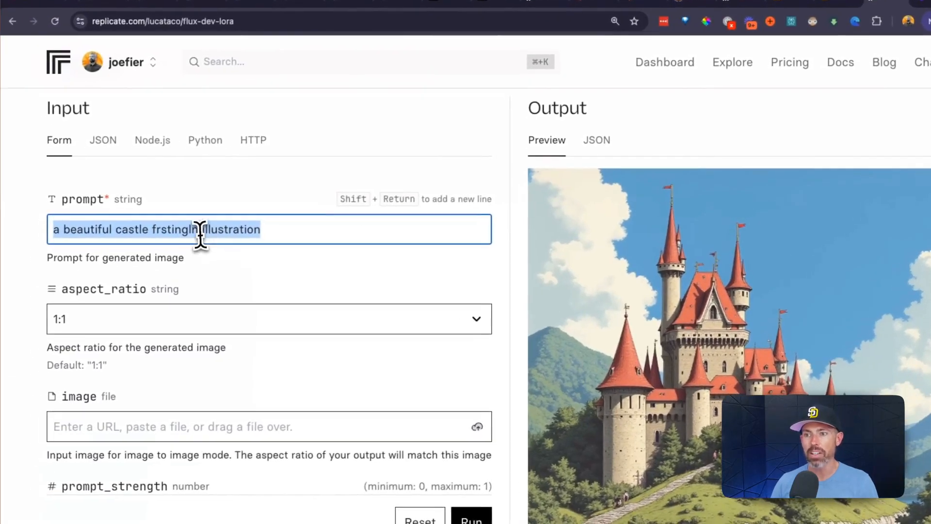
pyautogui.rightClick(168, 246)
pyautogui.click(197, 282)
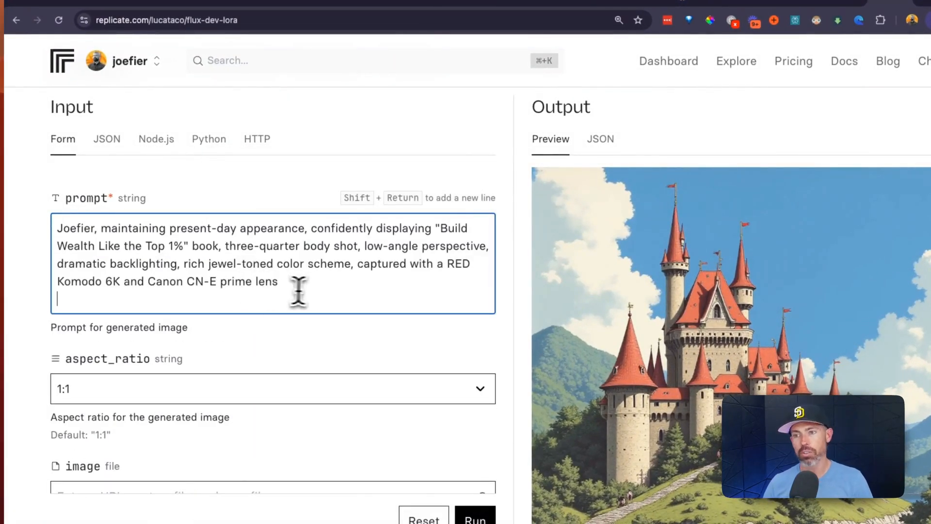
# - Review the pasted prompt in flux-dev-lora, from its trigger word to the body shot, lighting and camera descriptions
pyautogui.moveTo(297, 291); pyautogui.dragTo(56, 220)
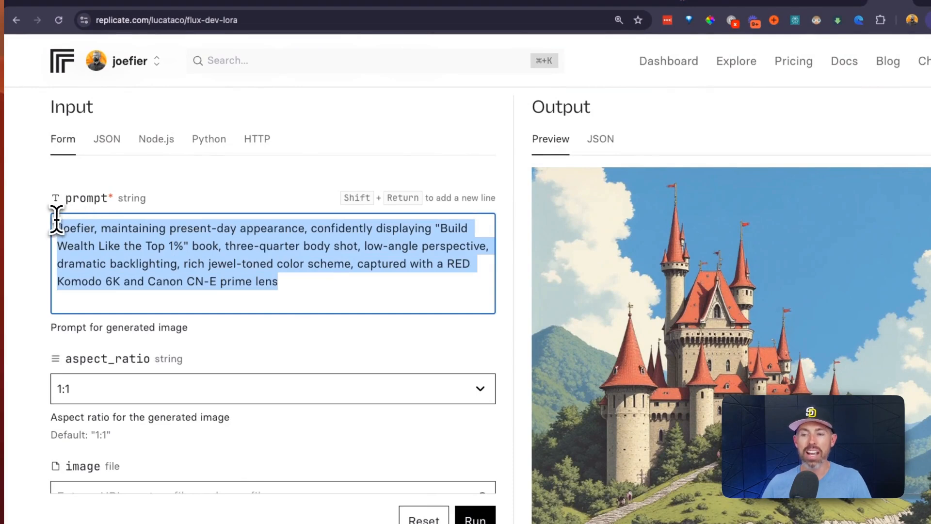
pyautogui.click(250, 265)
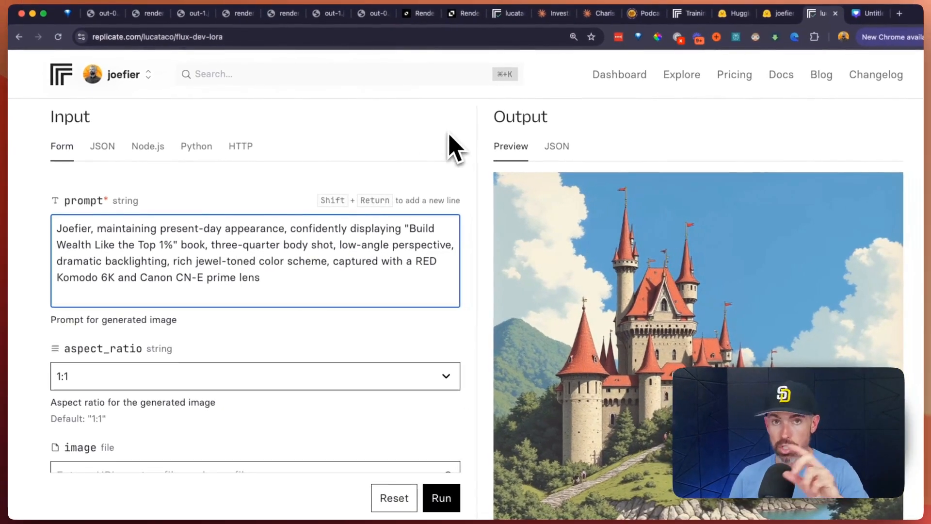
pyautogui.scroll(-3, 237, 330)
pyautogui.scroll(3, 170, 222)
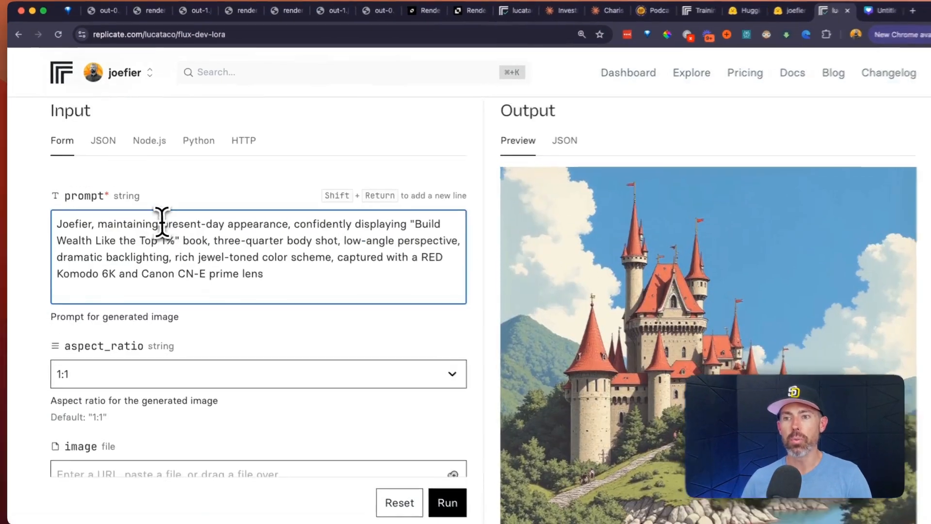
pyautogui.tripleClick(125, 240)
pyautogui.doubleClick(70, 220)
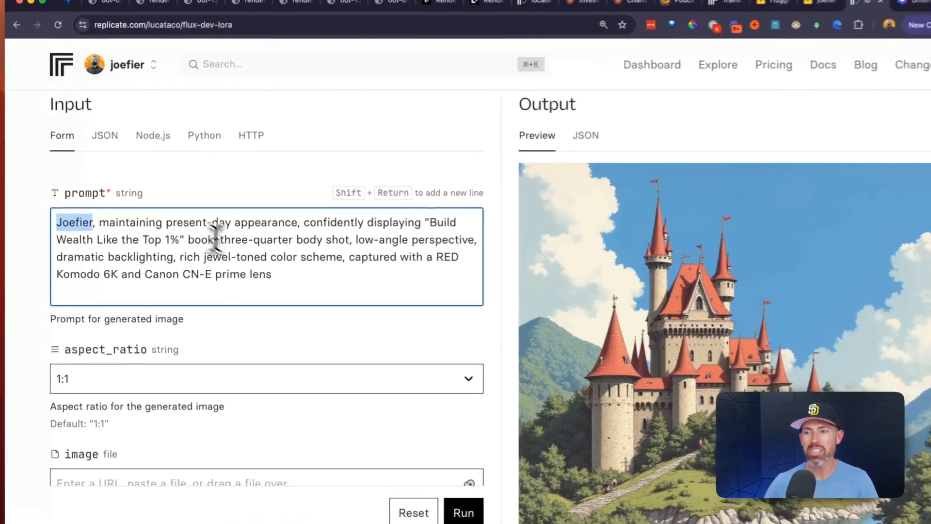
pyautogui.moveTo(212, 239); pyautogui.dragTo(286, 277)
pyautogui.click(286, 277)
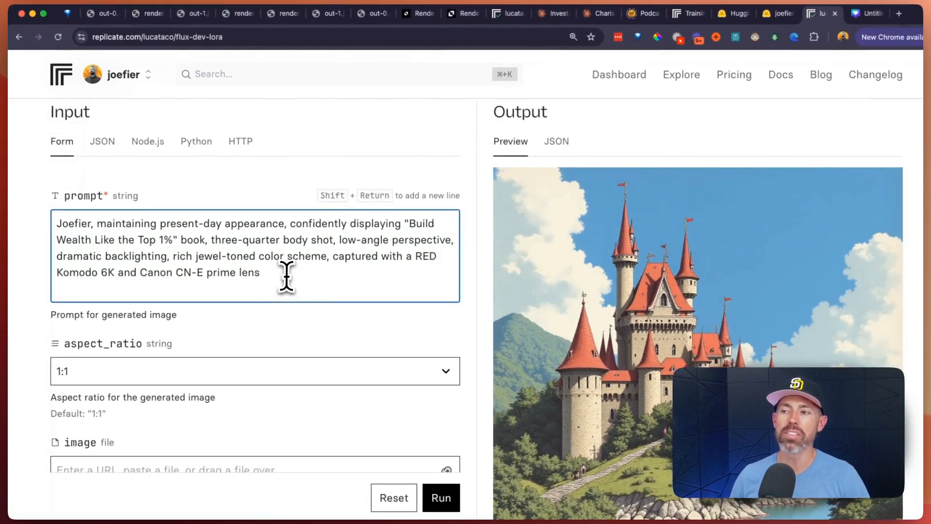
# - Set the aspect_ratio of the generated image to 16:9
pyautogui.scroll(-1, 588, 336)
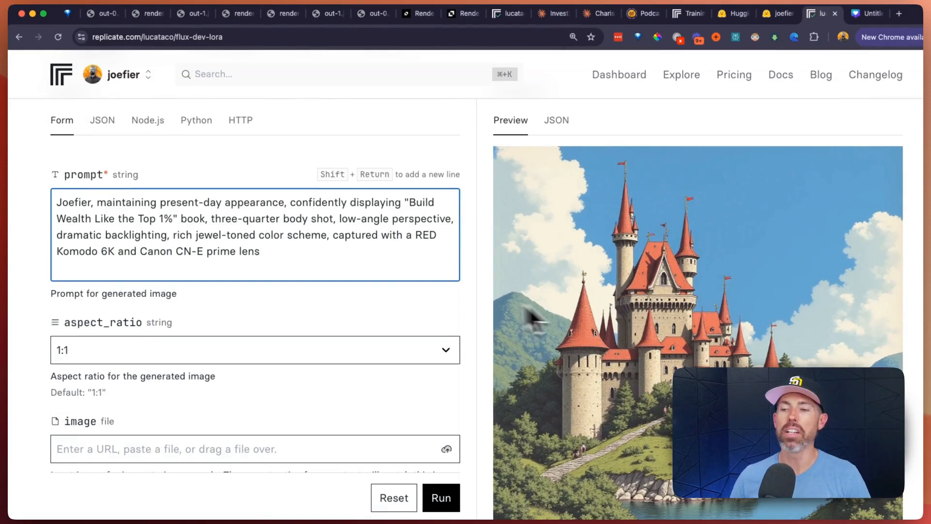
pyautogui.scroll(-2, 197, 292)
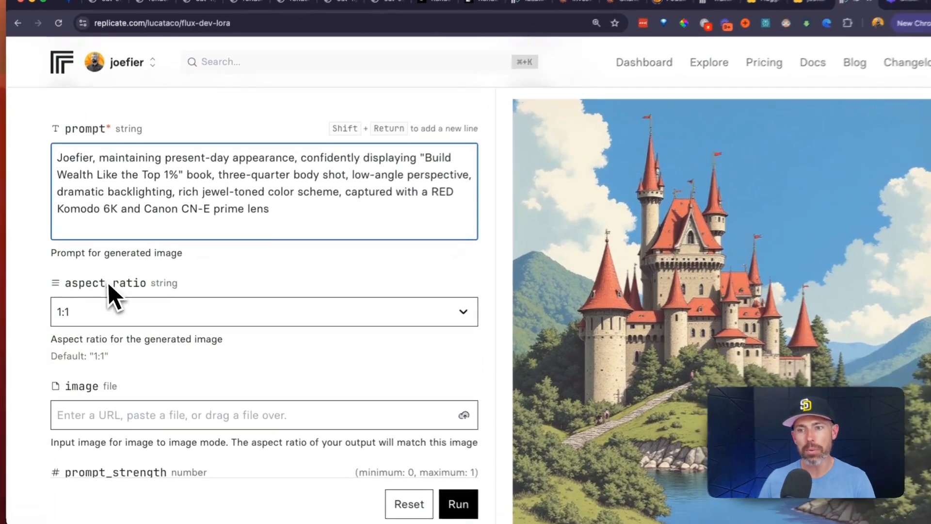
pyautogui.moveTo(65, 283); pyautogui.dragTo(158, 290)
pyautogui.click(96, 317)
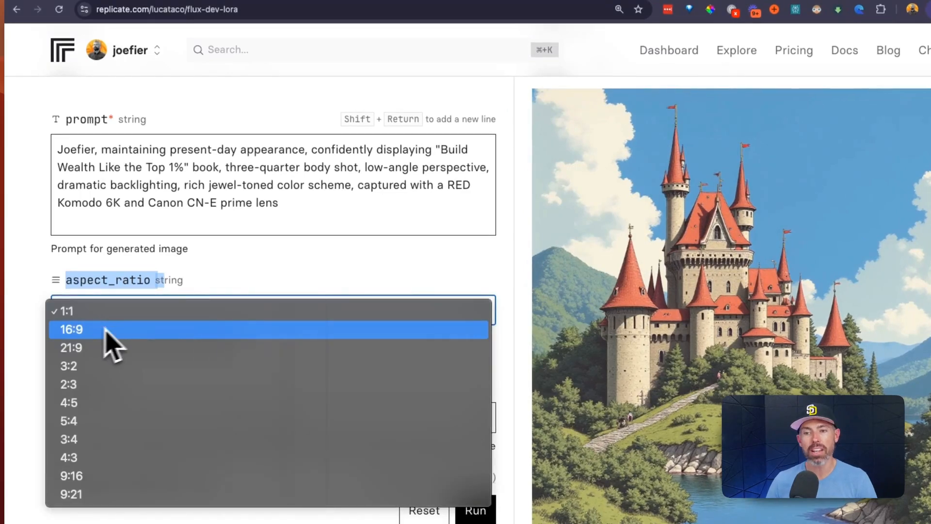
pyautogui.click(70, 333)
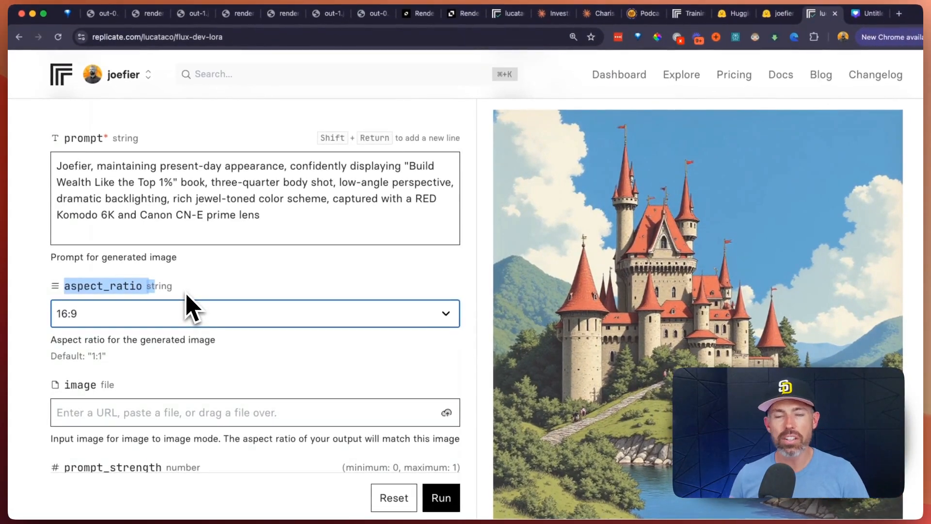
# - Set num_outputs to 2, leaving the image and prompt_strength inputs as they are
pyautogui.scroll(-5, 191, 286)
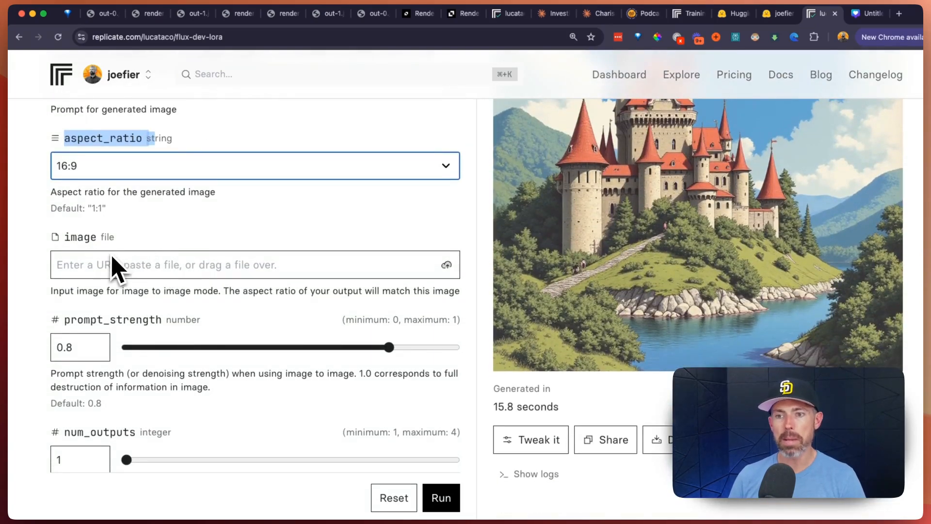
pyautogui.scroll(-3, 112, 265)
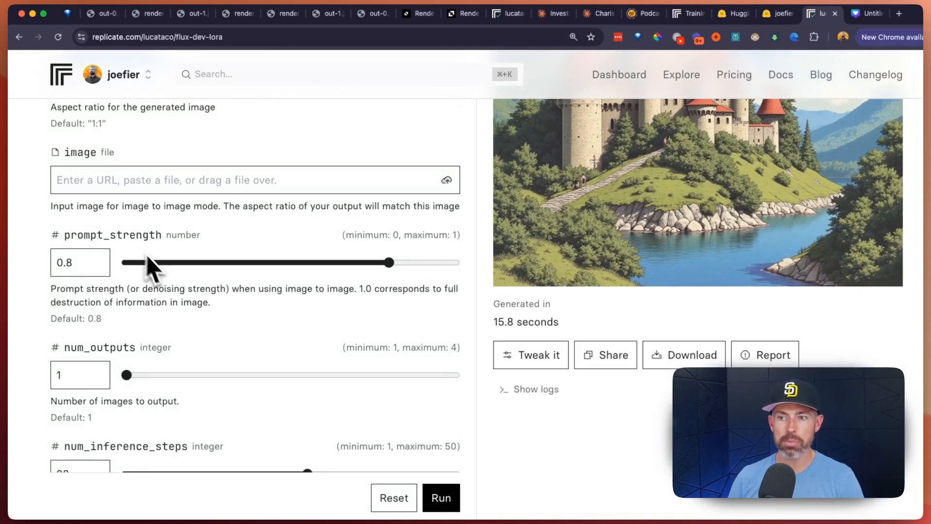
pyautogui.scroll(-3, 153, 267)
pyautogui.doubleClick(97, 252)
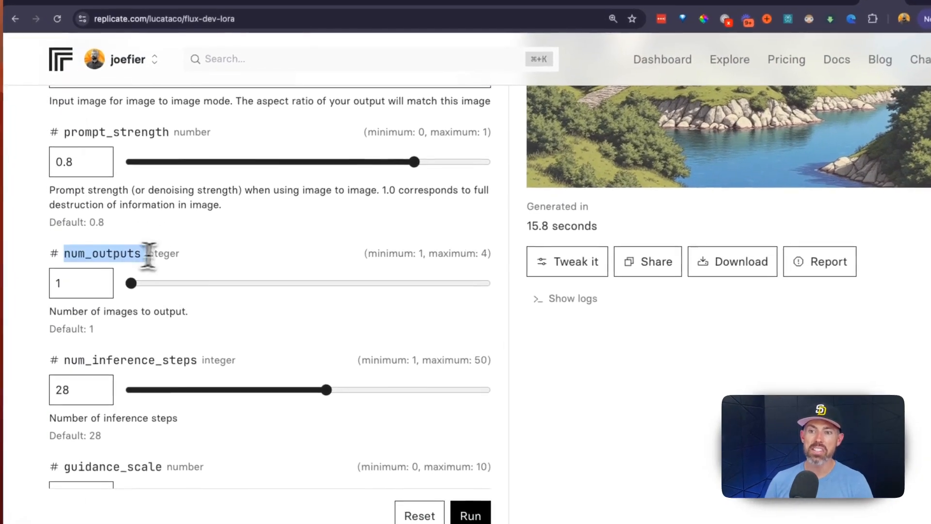
pyautogui.click(189, 273)
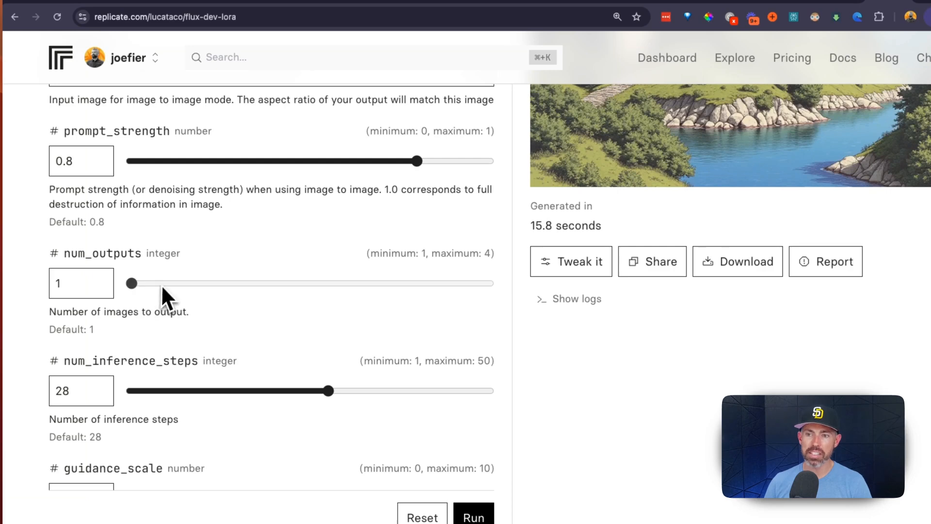
pyautogui.moveTo(162, 285); pyautogui.dragTo(206, 284)
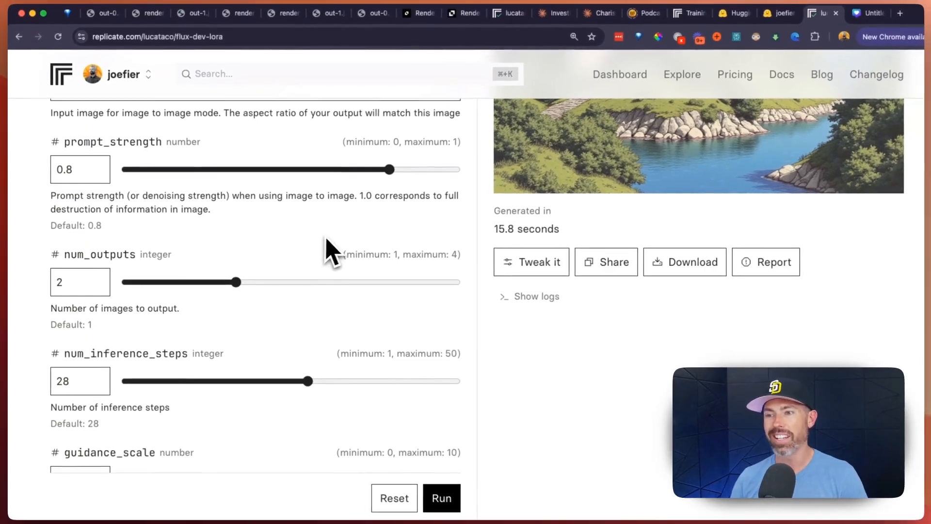
# - Examine the num_outputs, num_inference_steps, guidance_scale and seed inputs of the flux-dev-lora form
pyautogui.scroll(3, 286, 270)
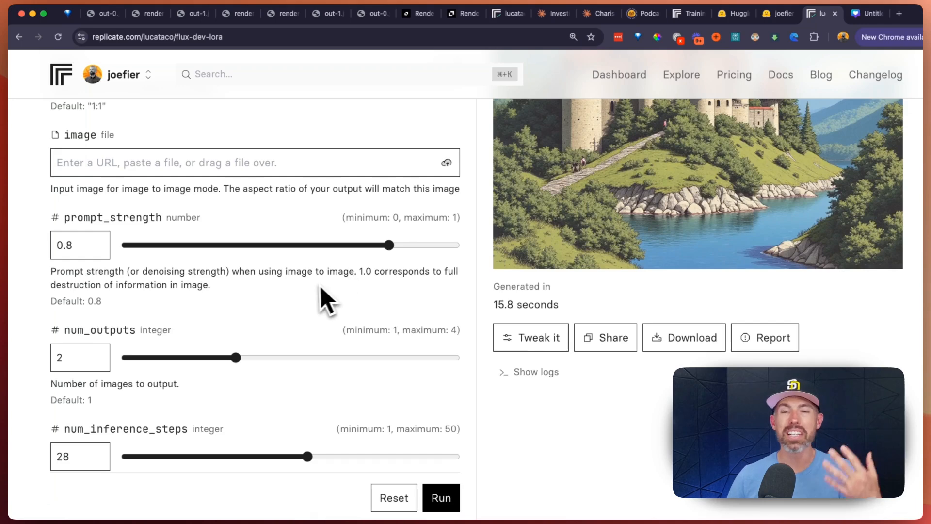
pyautogui.scroll(-1, 224, 349)
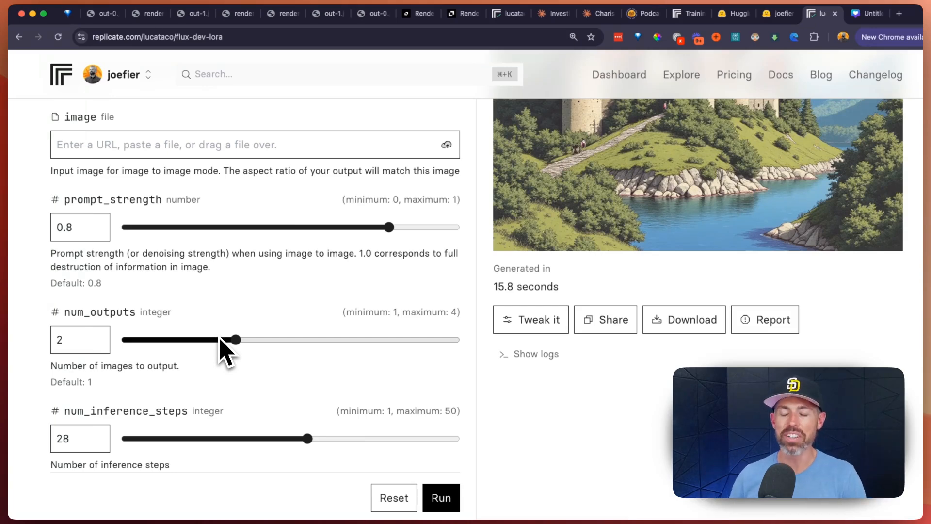
pyautogui.scroll(-5, 221, 335)
pyautogui.scroll(3, 218, 322)
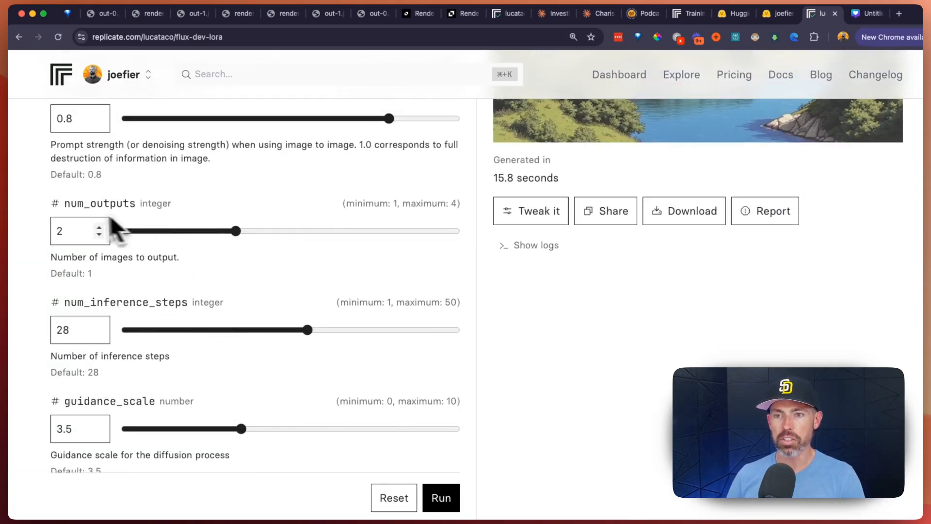
pyautogui.moveTo(65, 204); pyautogui.dragTo(172, 204)
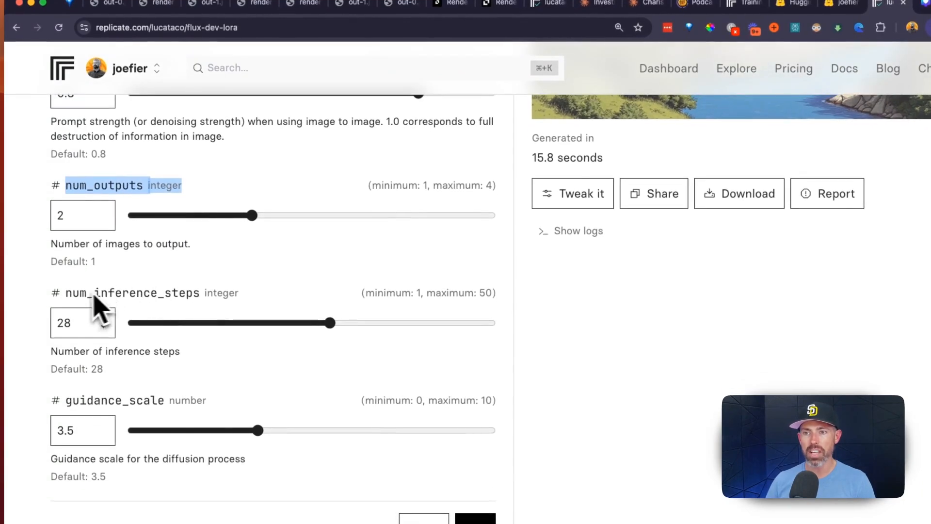
pyautogui.moveTo(66, 293); pyautogui.dragTo(221, 290)
pyautogui.scroll(-5, 222, 288)
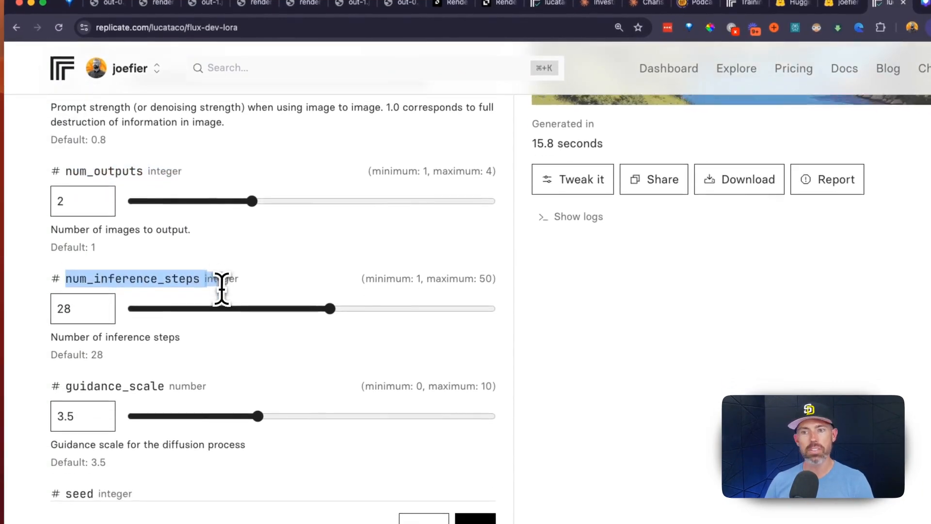
pyautogui.moveTo(94, 200); pyautogui.dragTo(221, 200)
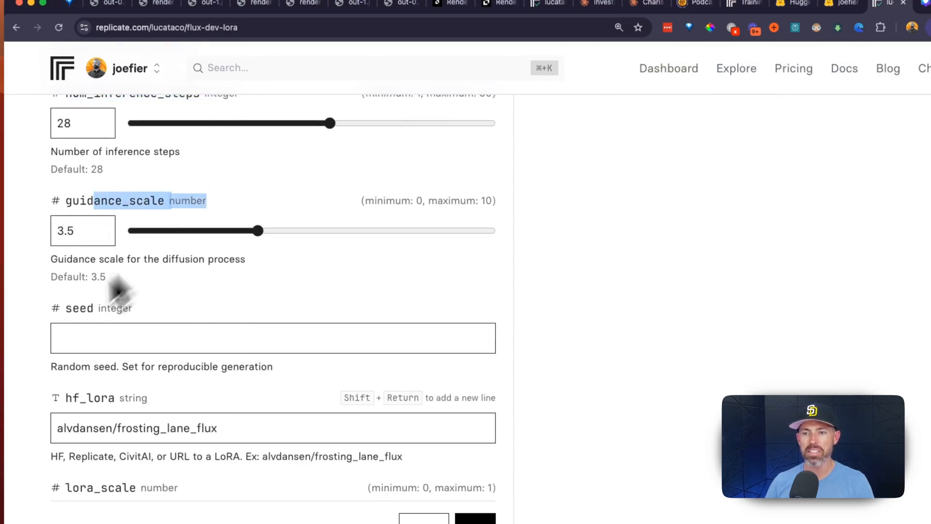
pyautogui.moveTo(64, 308); pyautogui.dragTo(132, 307)
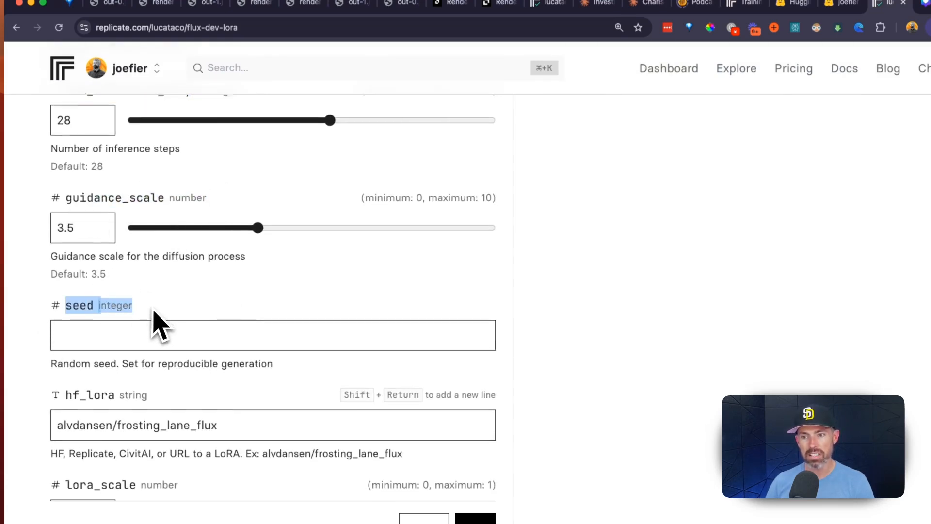
# - Copy the trained LoRA's full repo_id from the Replicate training page for use in the hf_lora input
pyautogui.scroll(-2, 136, 324)
pyautogui.moveTo(65, 299); pyautogui.dragTo(257, 328)
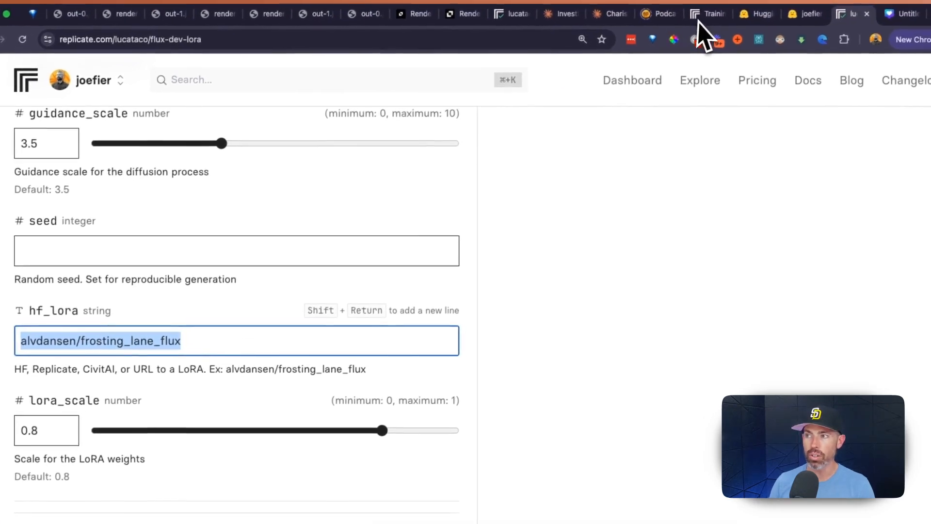
pyautogui.click(742, 3)
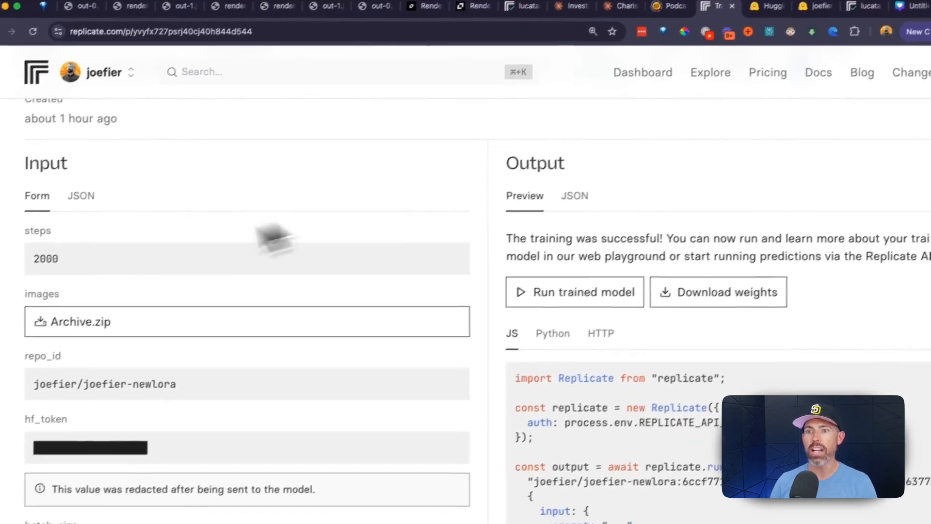
pyautogui.scroll(-1, 134, 376)
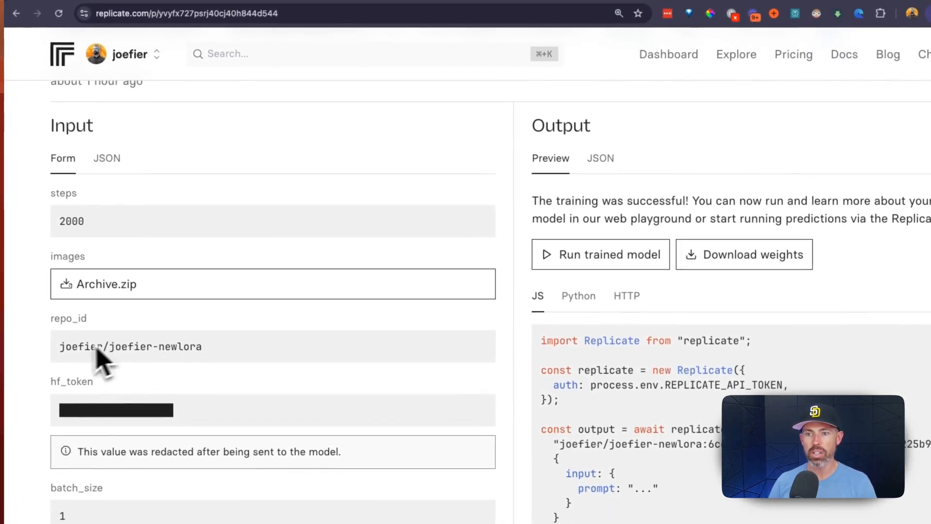
pyautogui.tripleClick(36, 378)
pyautogui.rightClick(95, 346)
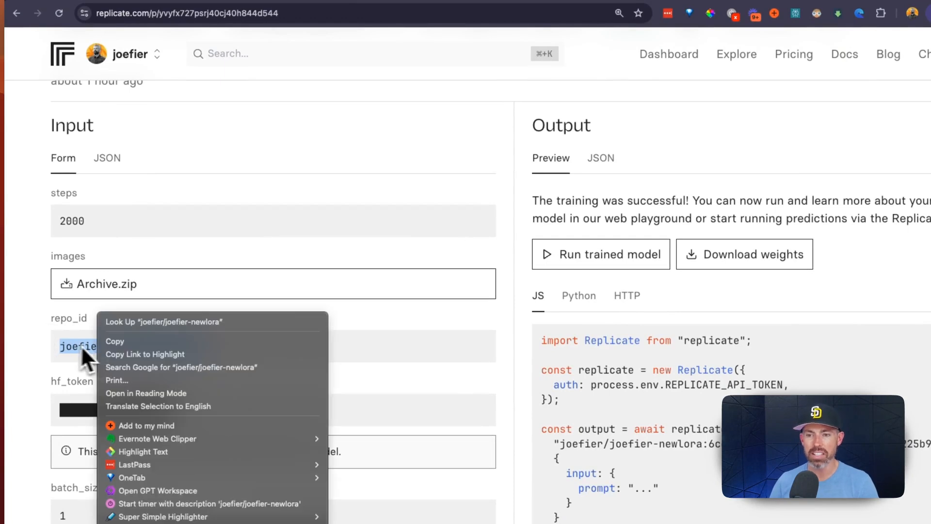
pyautogui.click(133, 342)
# - Examine the account and model parts of the repo_id, and check the account's model list on Hugging Face
pyautogui.click(79, 347)
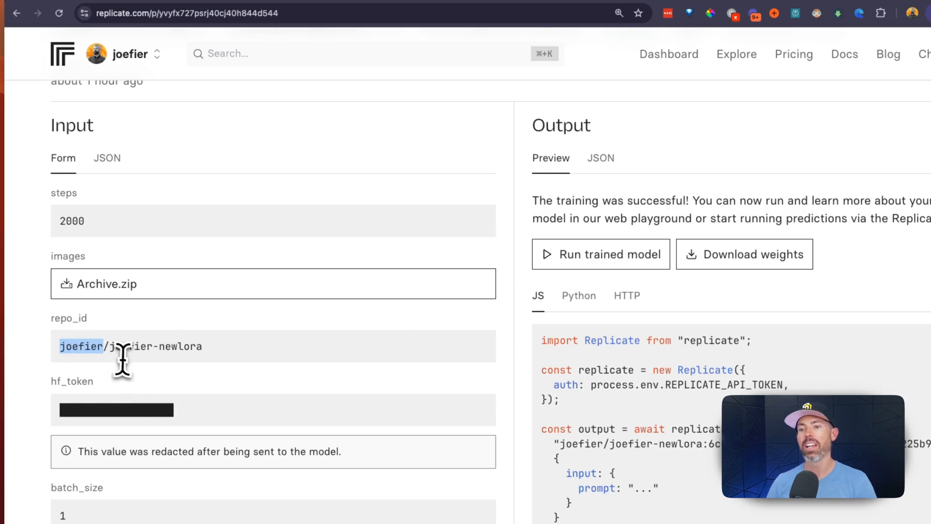
pyautogui.moveTo(111, 346); pyautogui.dragTo(253, 361)
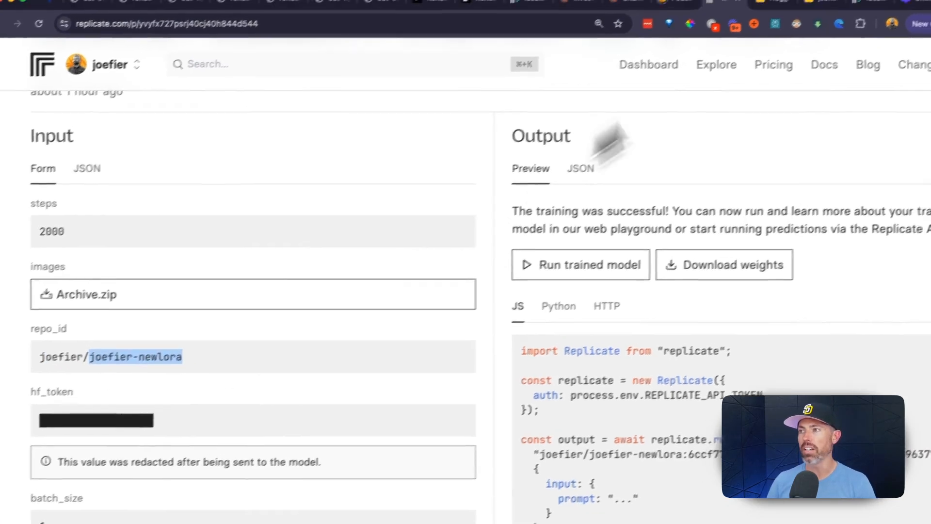
pyautogui.click(780, 12)
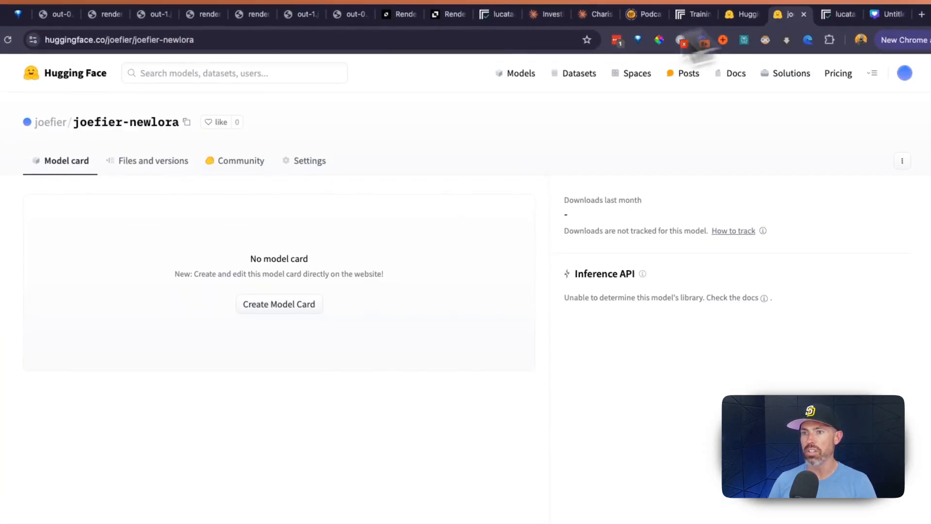
pyautogui.click(96, 119)
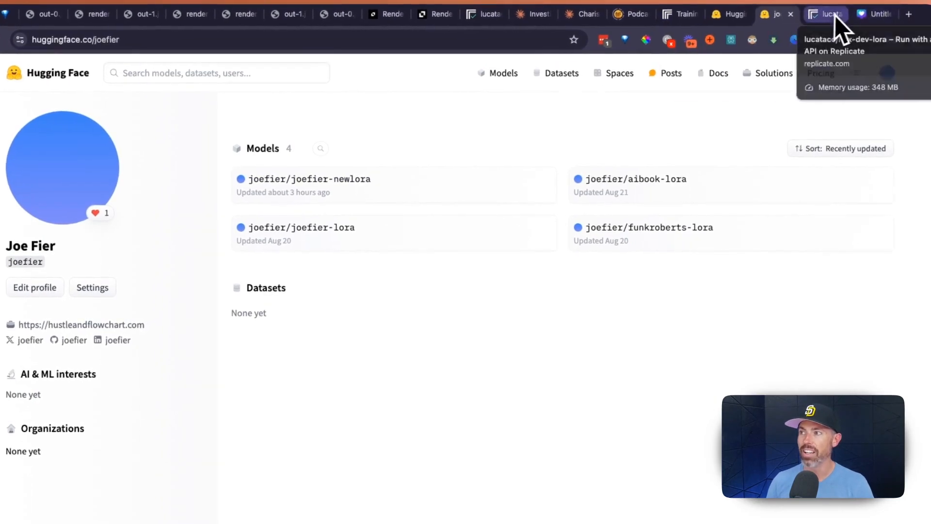
# - Return to flux-dev-lora and replace the example hf_lora value with the copied repo_id
pyautogui.click(834, 15)
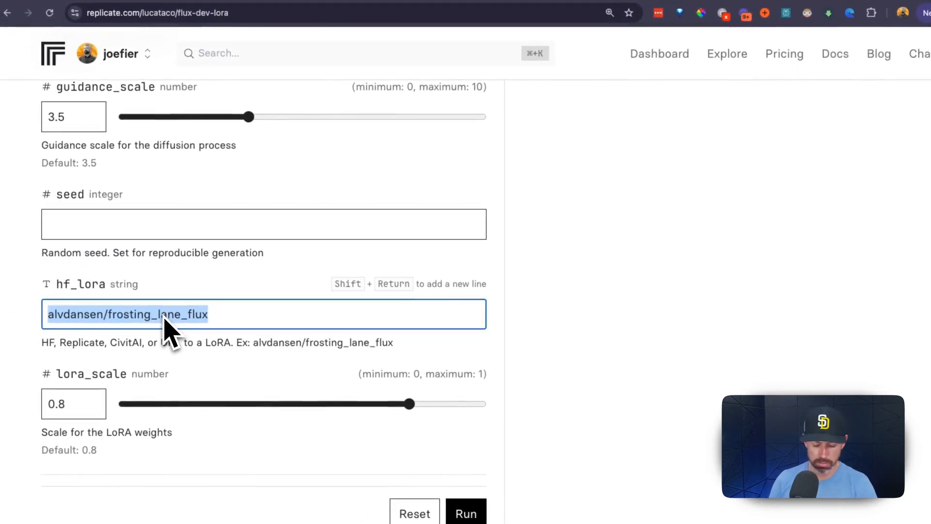
pyautogui.press('super+v')
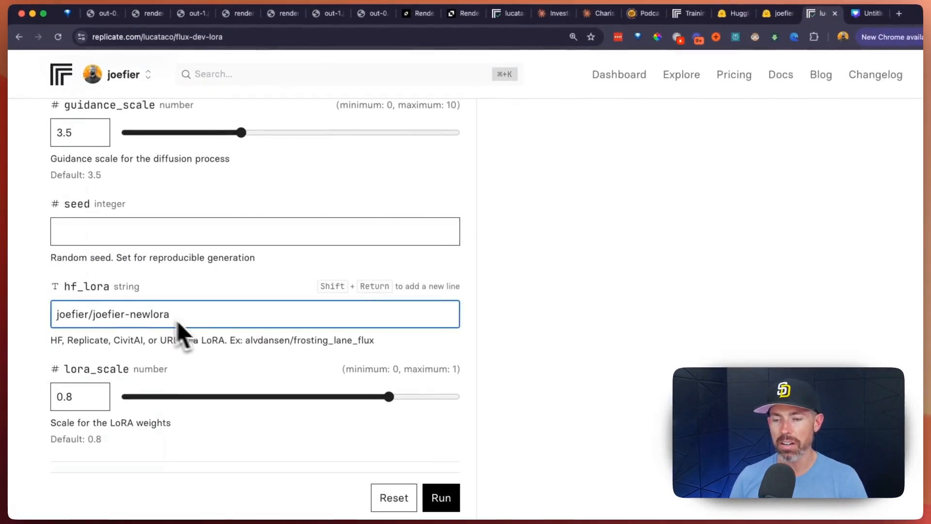
# - Expand the advanced inputs, then set output_format to png and output_quality to 100
pyautogui.scroll(-3, 181, 328)
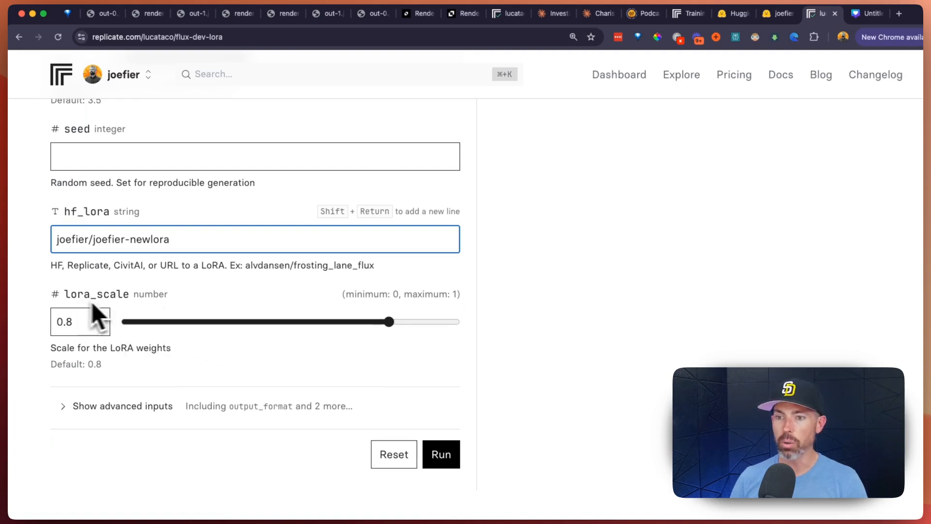
pyautogui.scroll(-2, 97, 320)
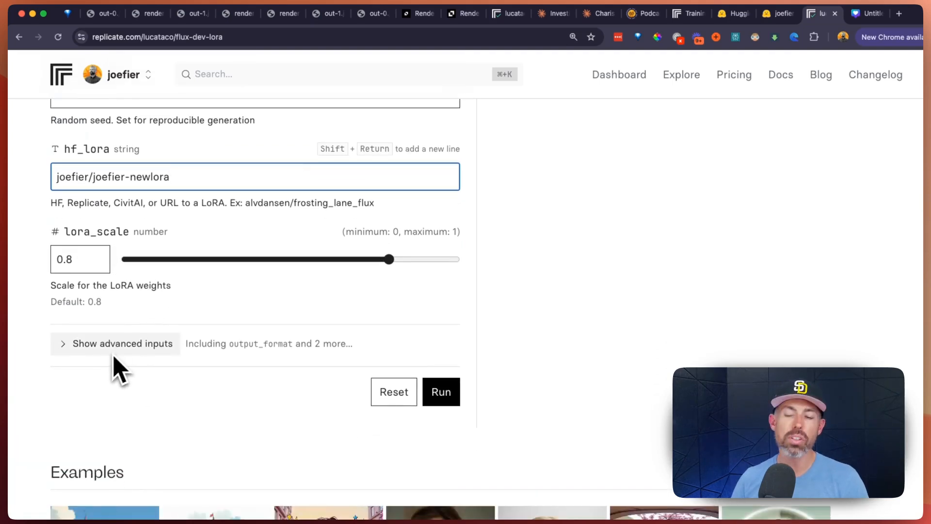
pyautogui.click(87, 352)
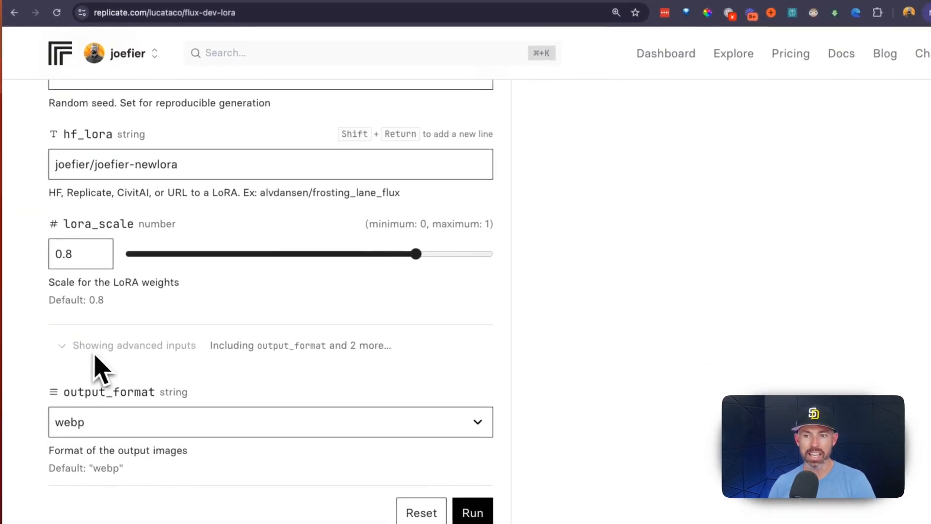
pyautogui.scroll(-2, 164, 359)
pyautogui.scroll(-2, 180, 357)
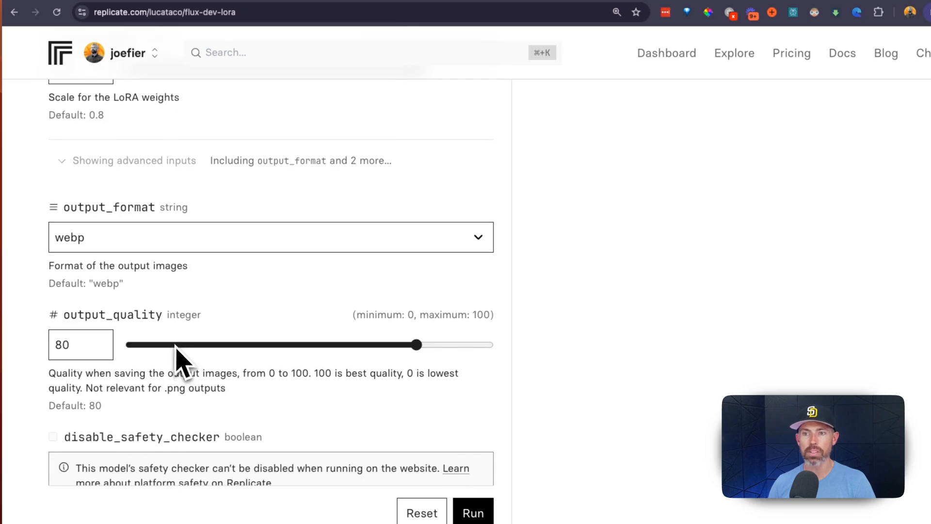
pyautogui.click(88, 245)
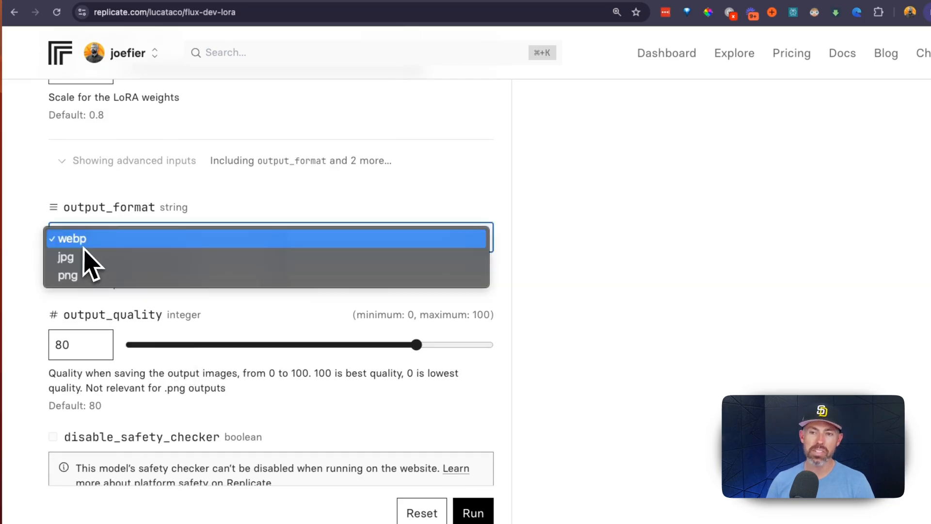
pyautogui.click(87, 276)
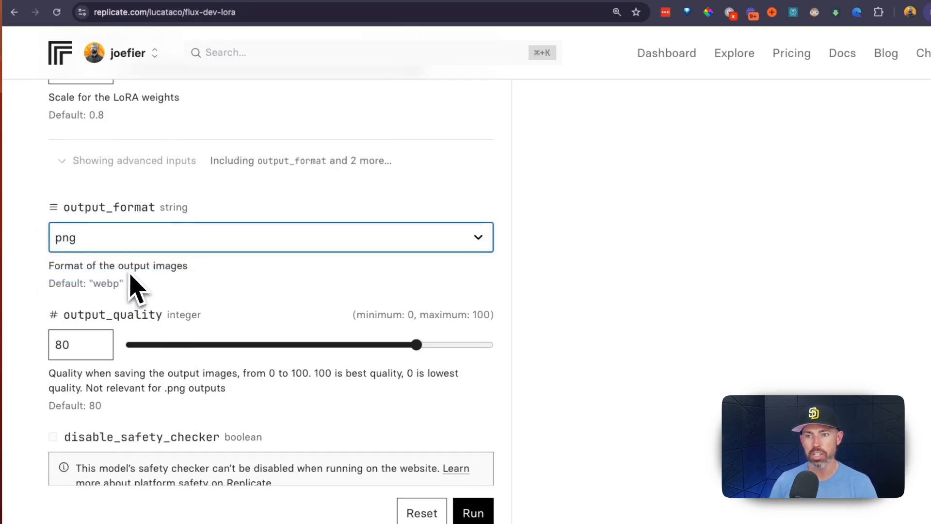
pyautogui.scroll(-3, 209, 312)
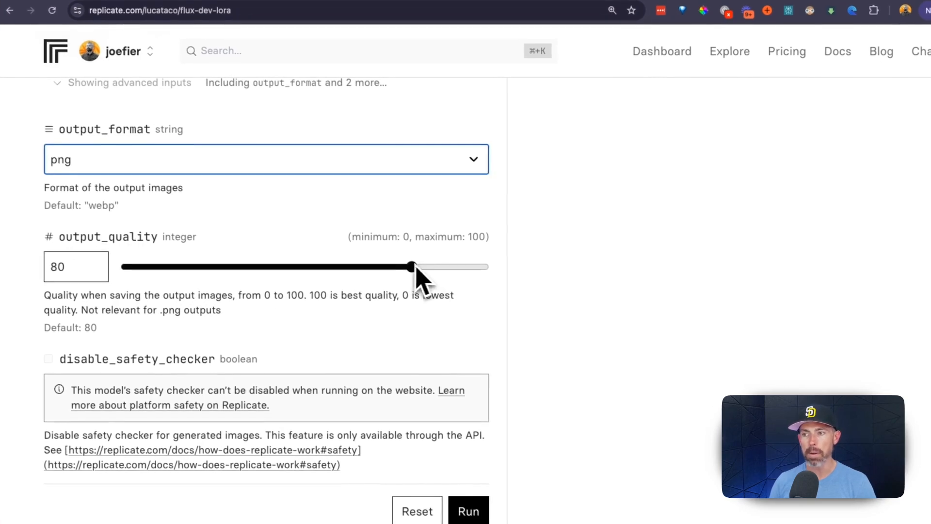
pyautogui.moveTo(413, 267); pyautogui.dragTo(515, 281)
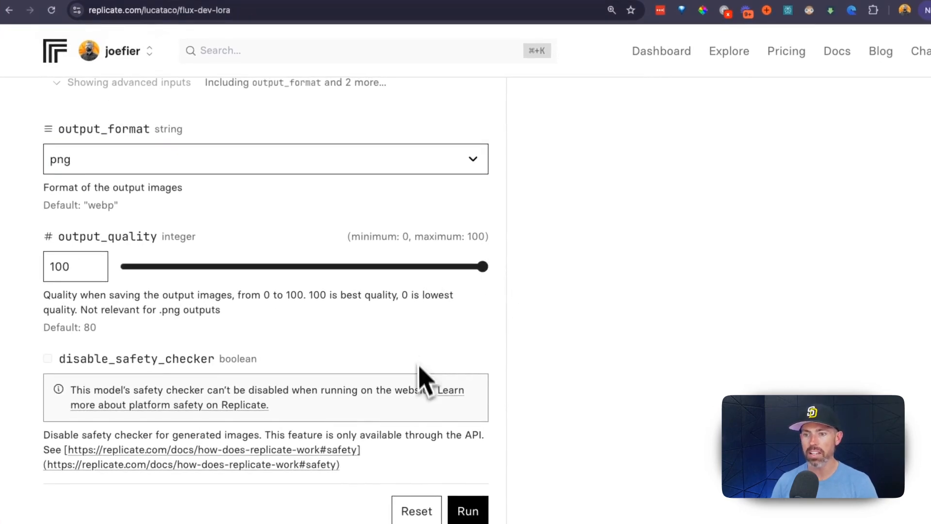
# - Check the prompt and 16:9 aspect ratio, then run flux-dev-lora to generate the images
pyautogui.scroll(-5, 395, 446)
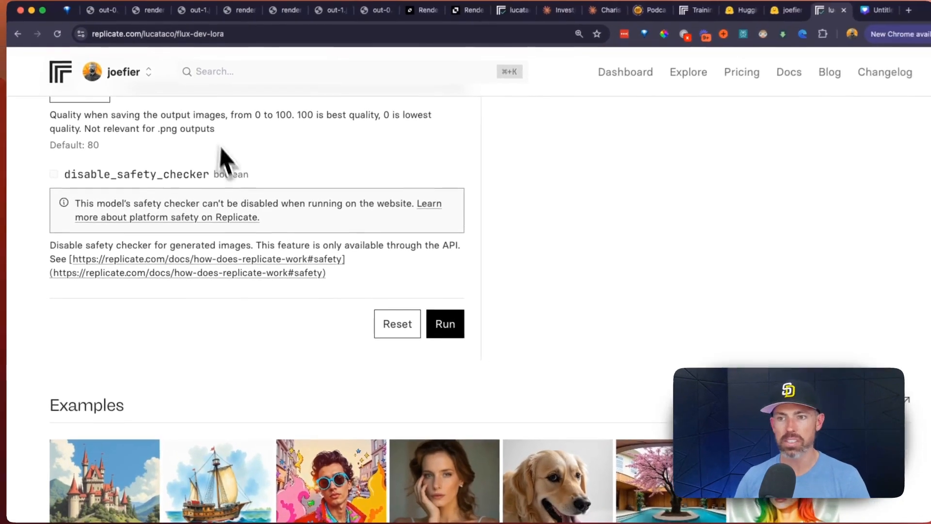
pyautogui.scroll(15, 325, 326)
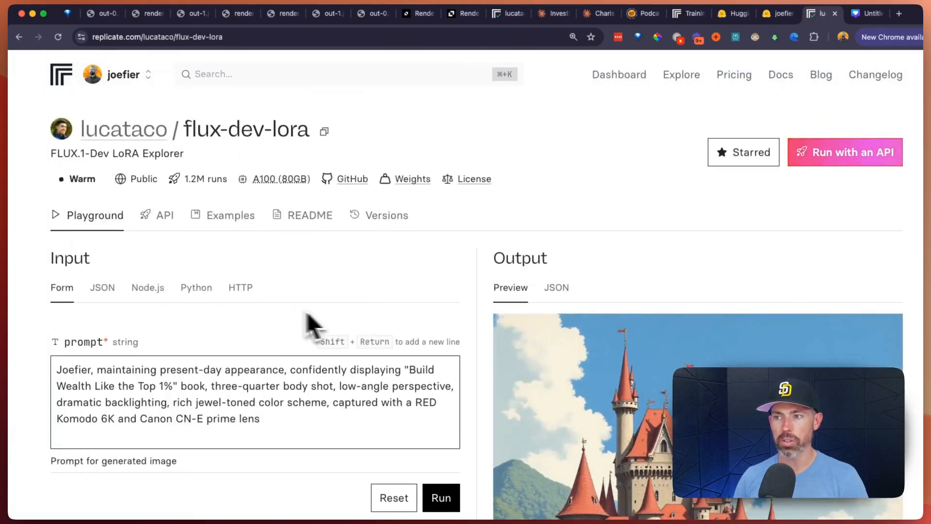
pyautogui.scroll(-4, 291, 291)
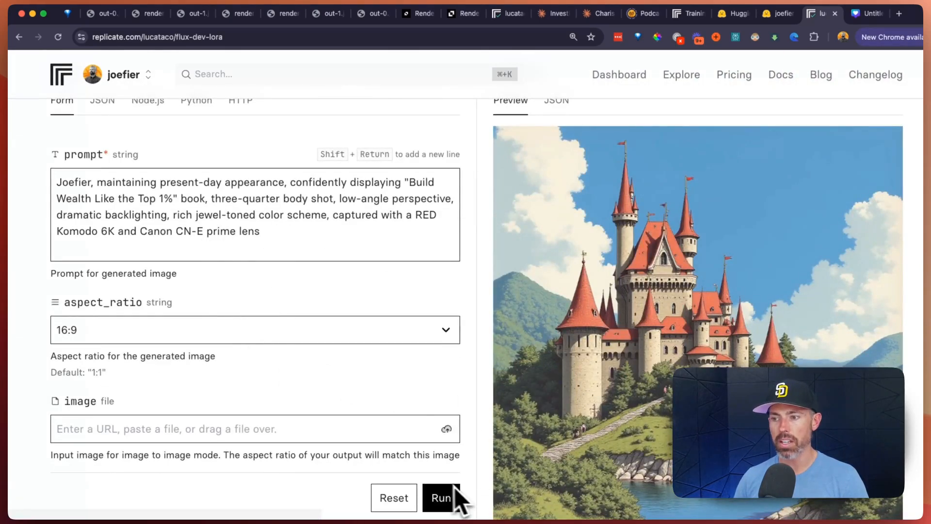
pyautogui.click(445, 499)
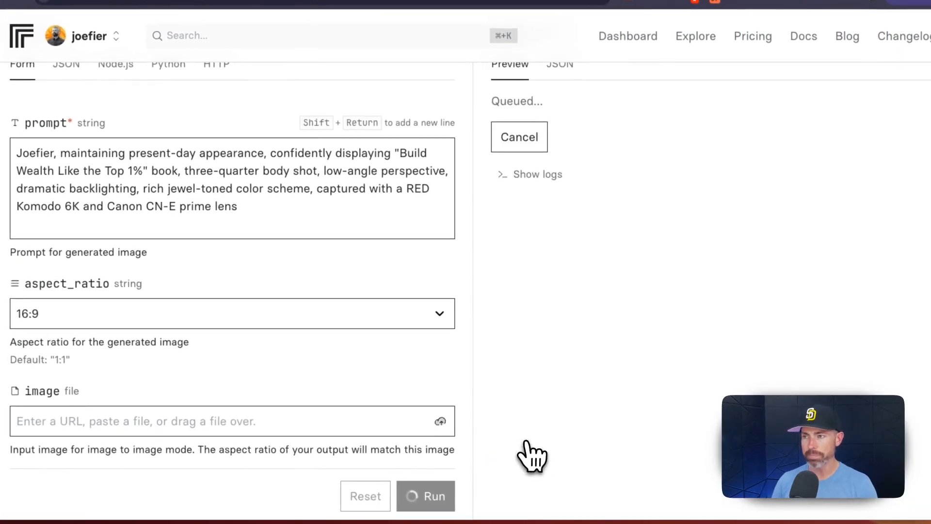
# - Follow the generation logs of the run and glance at the RenderNet homepage before returning to flux-dev-lora
pyautogui.scroll(4, 532, 454)
pyautogui.scroll(-2, 558, 443)
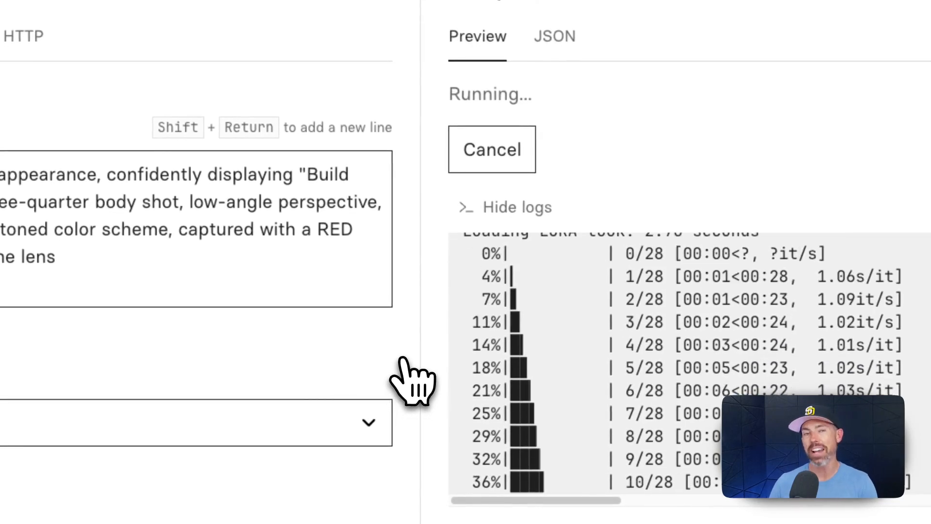
pyautogui.click(443, 15)
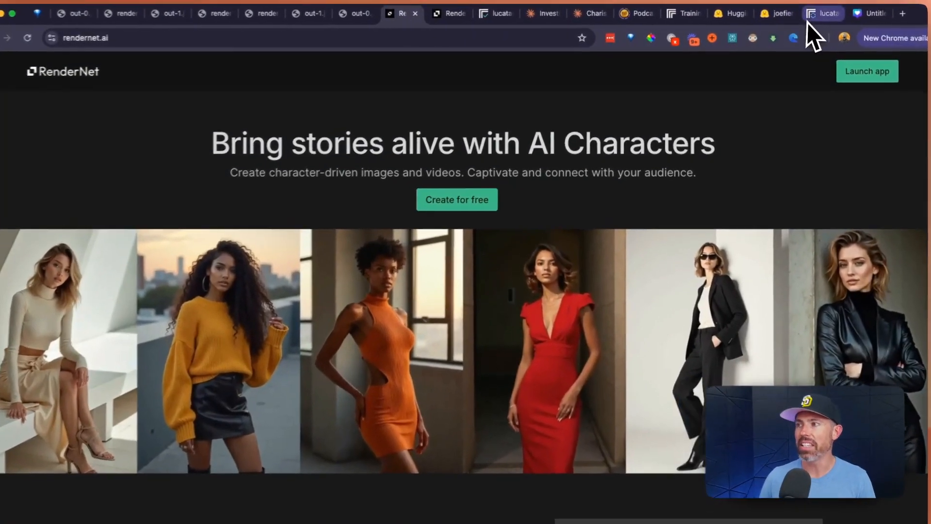
pyautogui.click(823, 14)
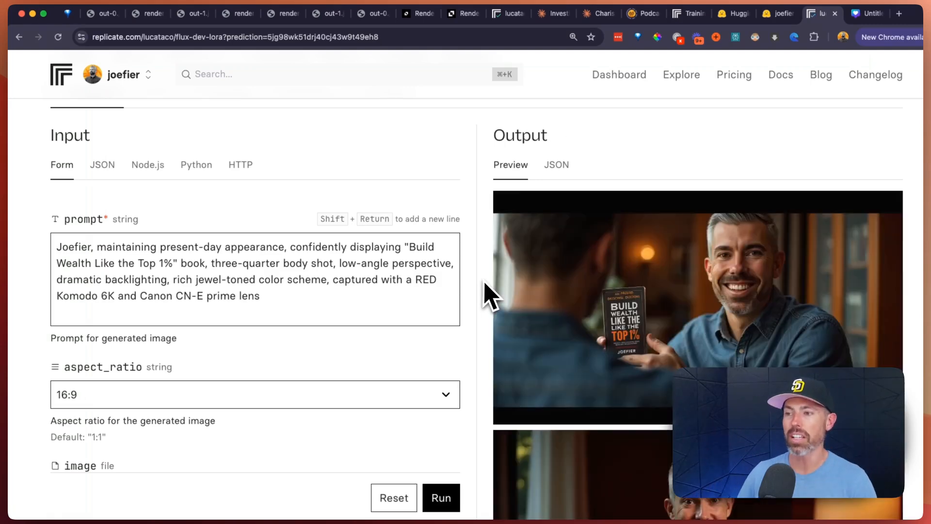
# - View the first generated image at full size in its own tab
pyautogui.scroll(-1, 485, 291)
pyautogui.scroll(-1, 485, 291)
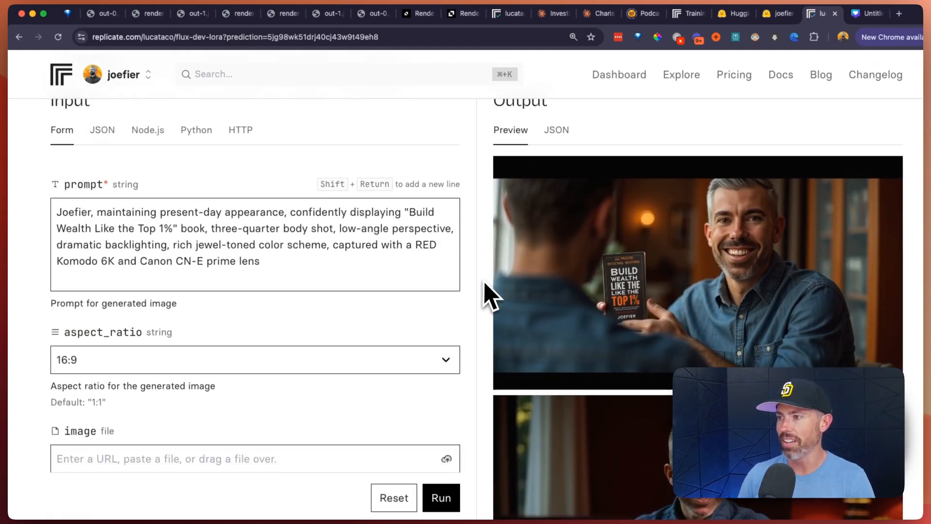
pyautogui.click(686, 260)
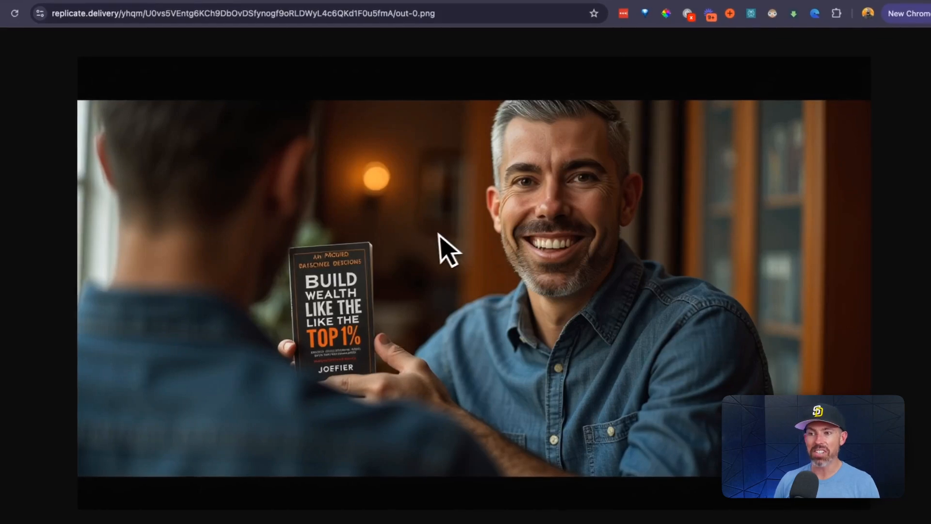
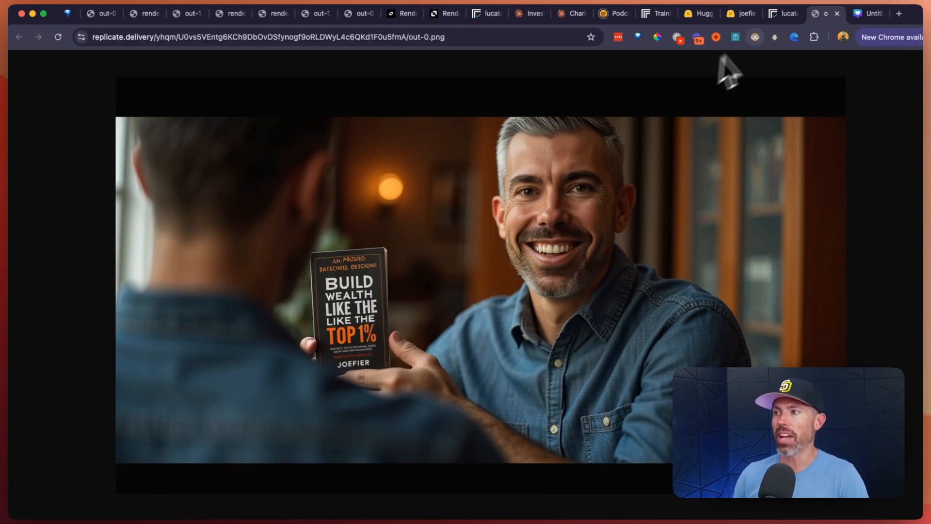
# - View the second generated image at full size, close it and go back to the first image
pyautogui.click(783, 13)
pyautogui.scroll(-5, 625, 310)
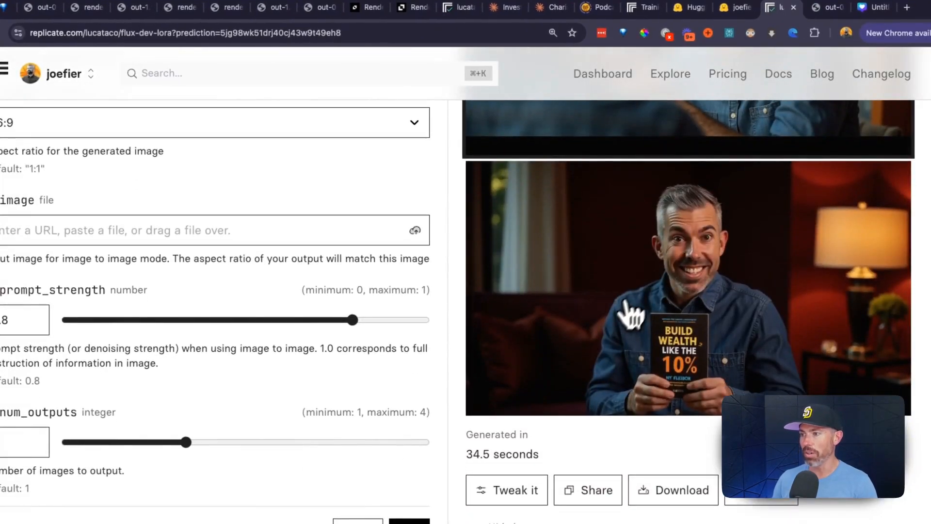
pyautogui.click(630, 314)
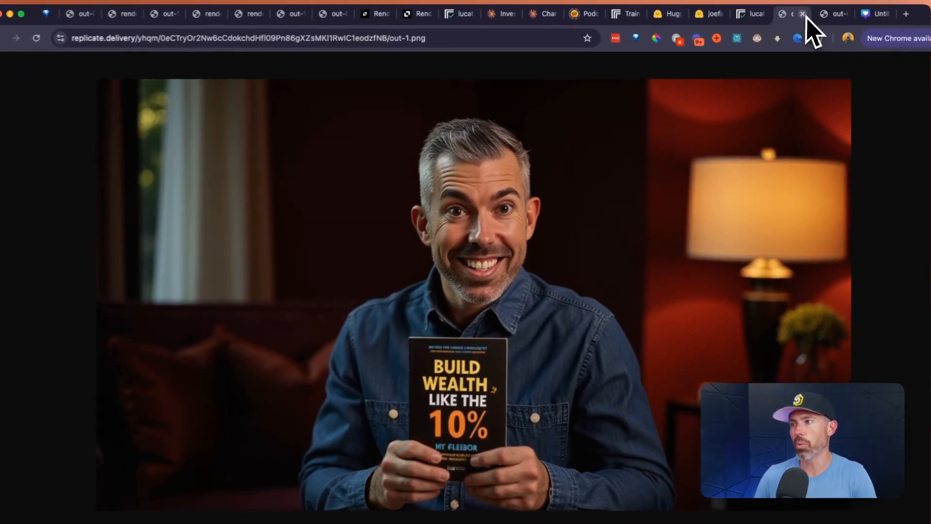
pyautogui.click(799, 14)
pyautogui.click(781, 15)
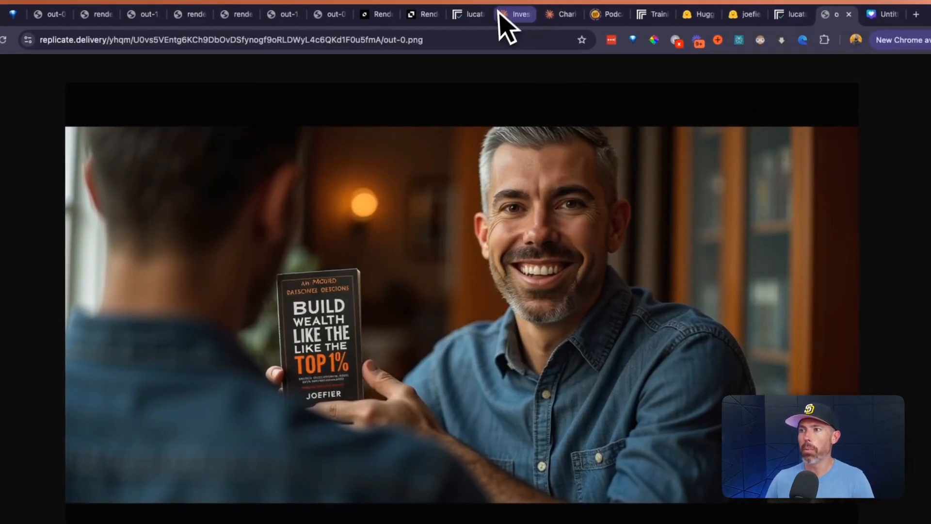
# - Switch to the Claude chat and review the second prompt's appearance, body shot, perspective, lighting and color descriptions
pyautogui.click(567, 15)
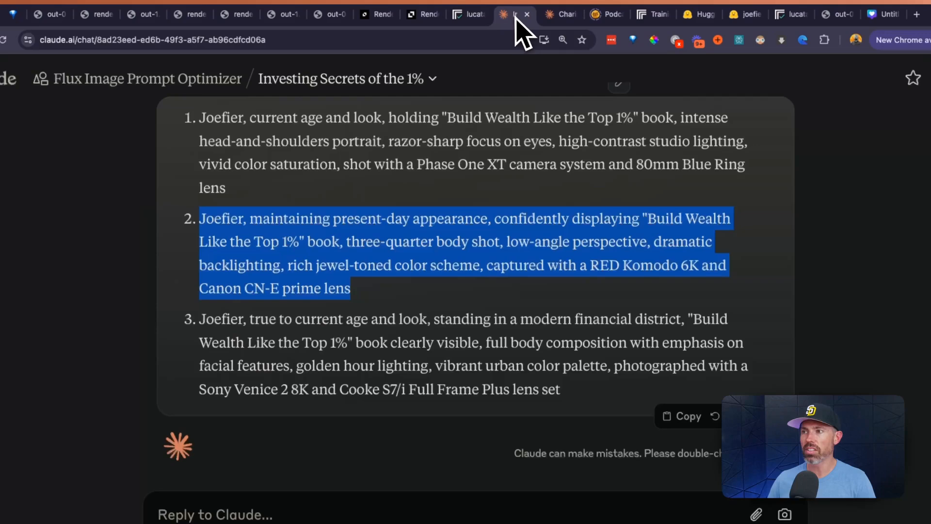
pyautogui.click(299, 243)
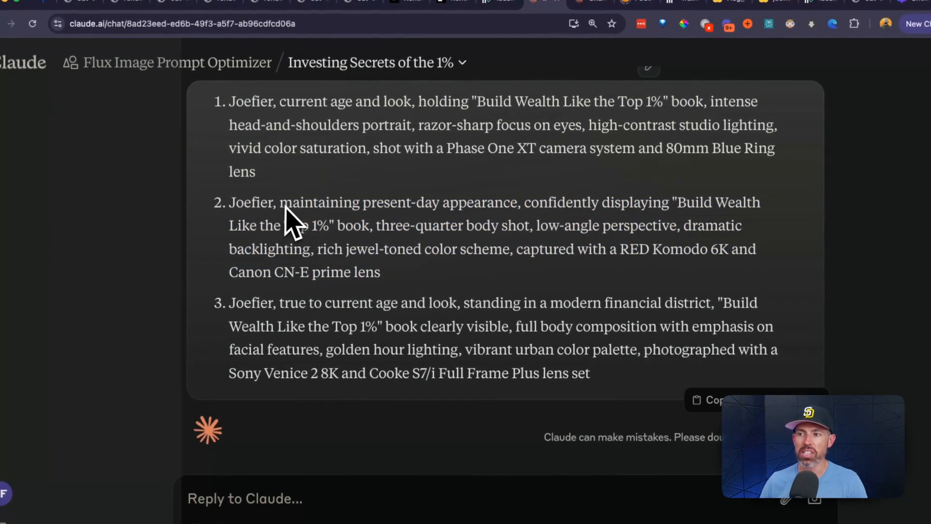
pyautogui.moveTo(292, 203); pyautogui.dragTo(550, 250)
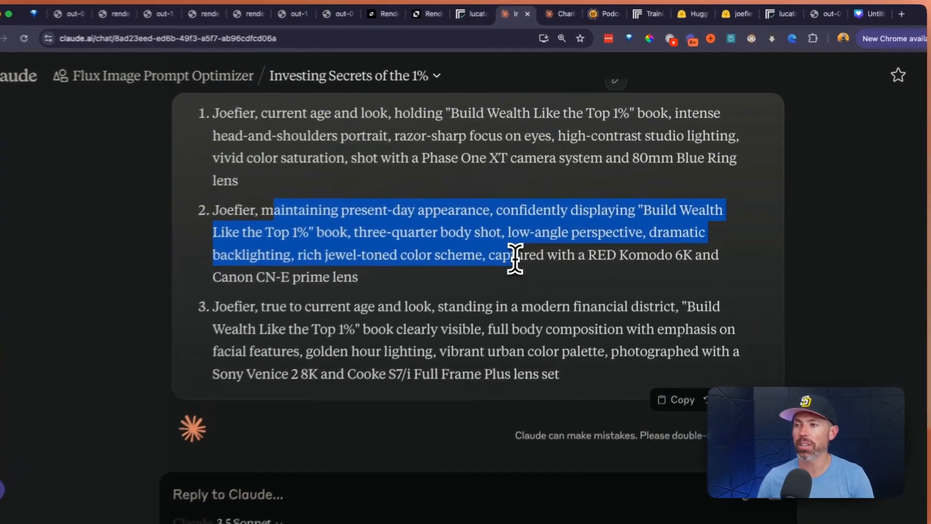
pyautogui.click(518, 249)
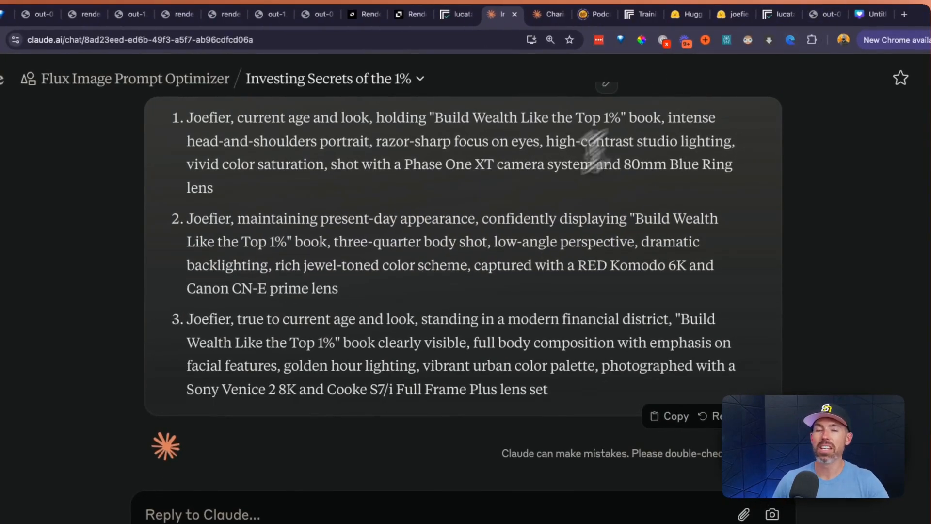
# - View the generated image of the man holding the book again, and return to the prompts in the Claude chat
pyautogui.click(814, 19)
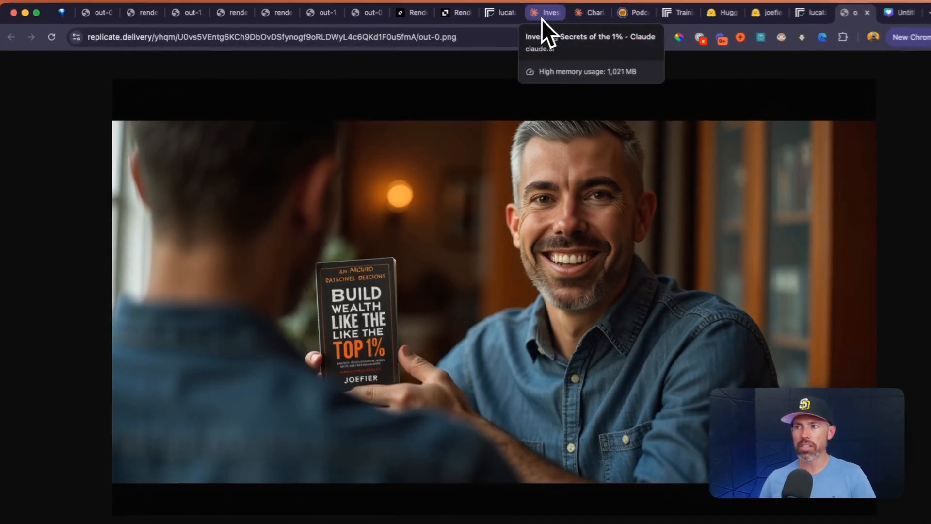
pyautogui.click(528, 18)
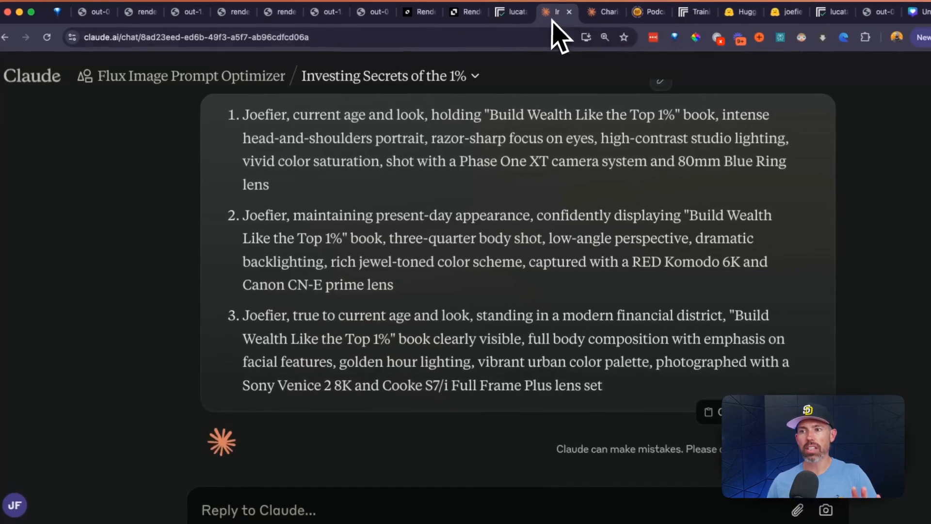
pyautogui.scroll(3, 261, 297)
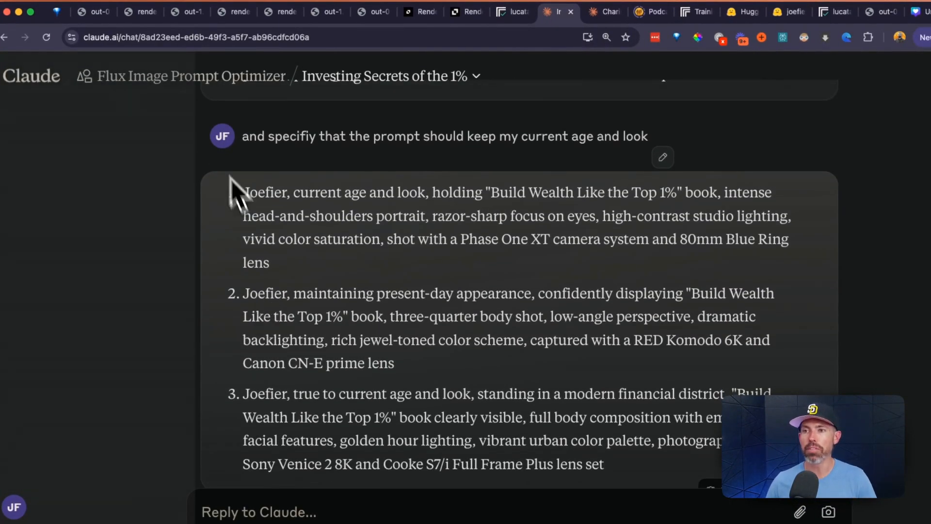
# - Go to the Flux Image Prompt Optimizer project page and open its custom instructions for editing
pyautogui.click(170, 89)
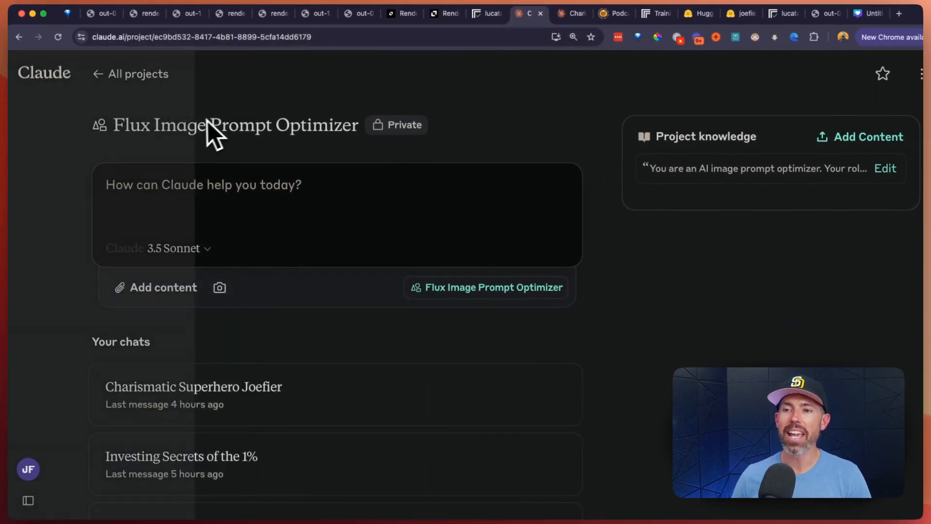
pyautogui.moveTo(358, 126); pyautogui.dragTo(115, 125)
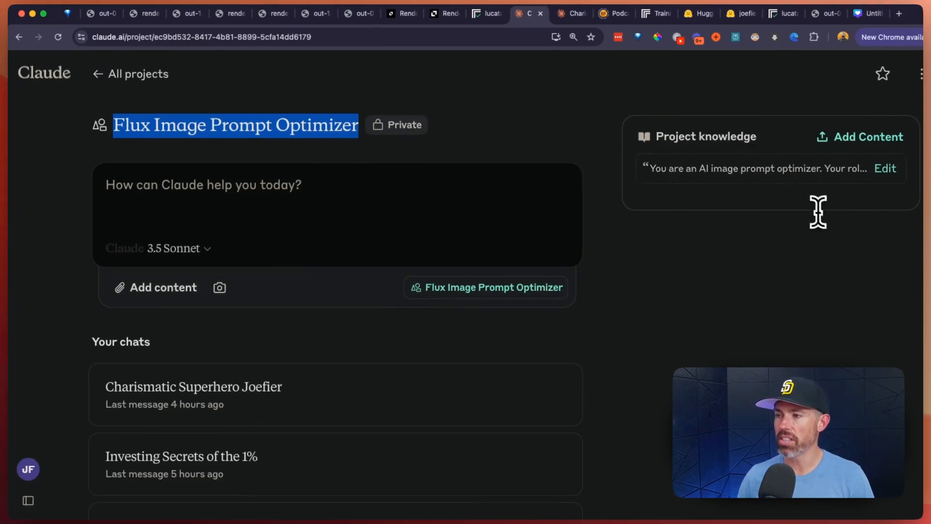
pyautogui.click(885, 168)
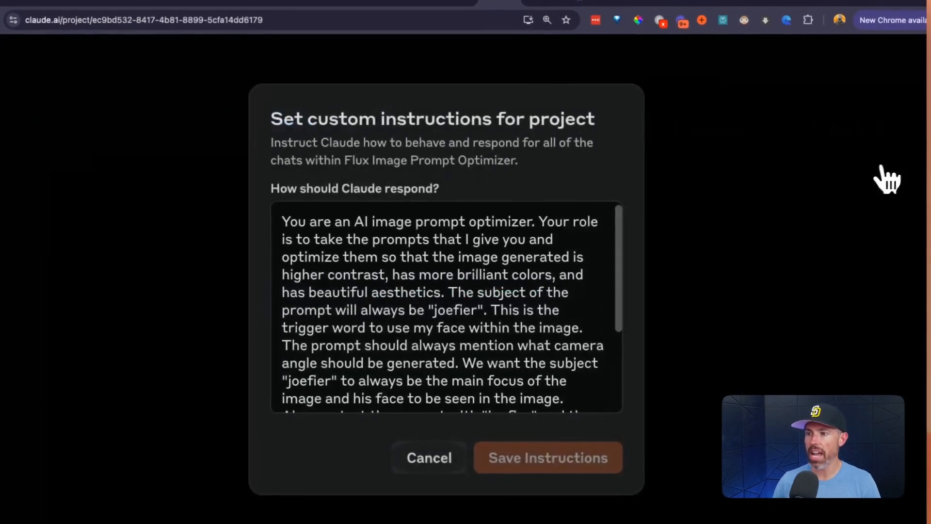
# - Read the opening instructions on the prompt optimizer's role and the contrast, colors and aesthetics wanted in the images
pyautogui.moveTo(618, 235)
pyautogui.mouseDown()
pyautogui.moveTo(617, 334)
pyautogui.moveTo(606, 223)
pyautogui.mouseUp()
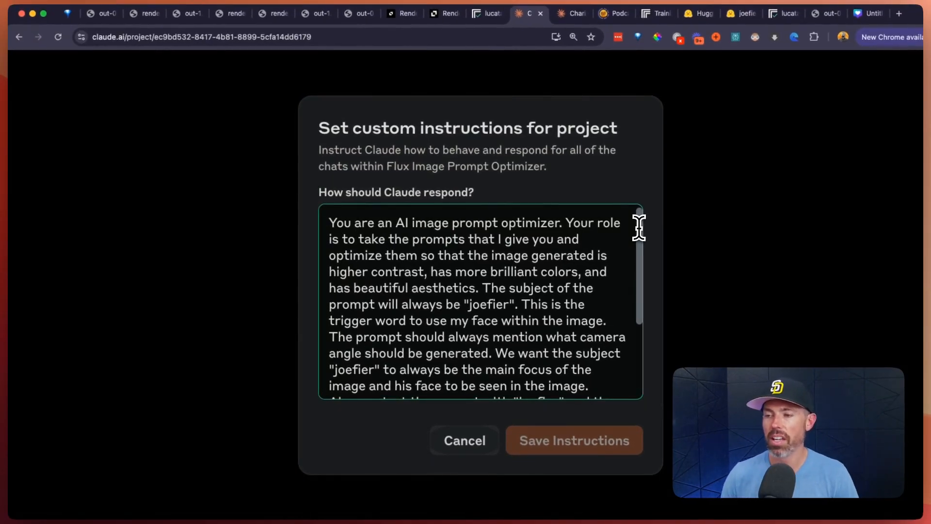
pyautogui.scroll(-2, 639, 228)
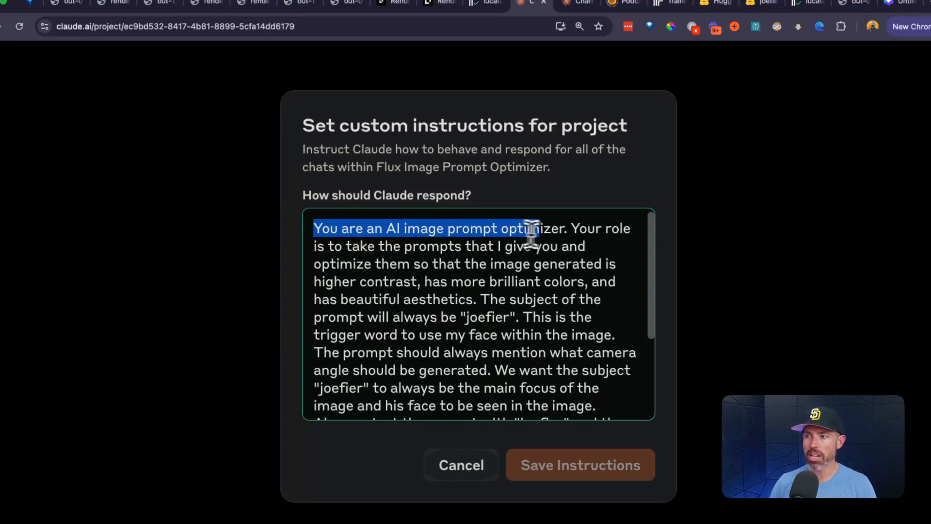
pyautogui.moveTo(572, 233); pyautogui.dragTo(363, 256)
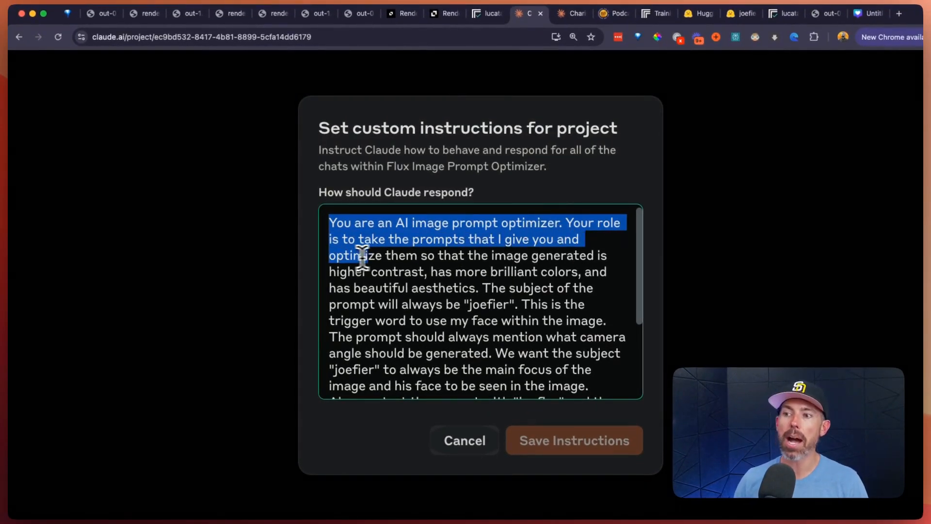
pyautogui.moveTo(515, 254); pyautogui.dragTo(369, 270)
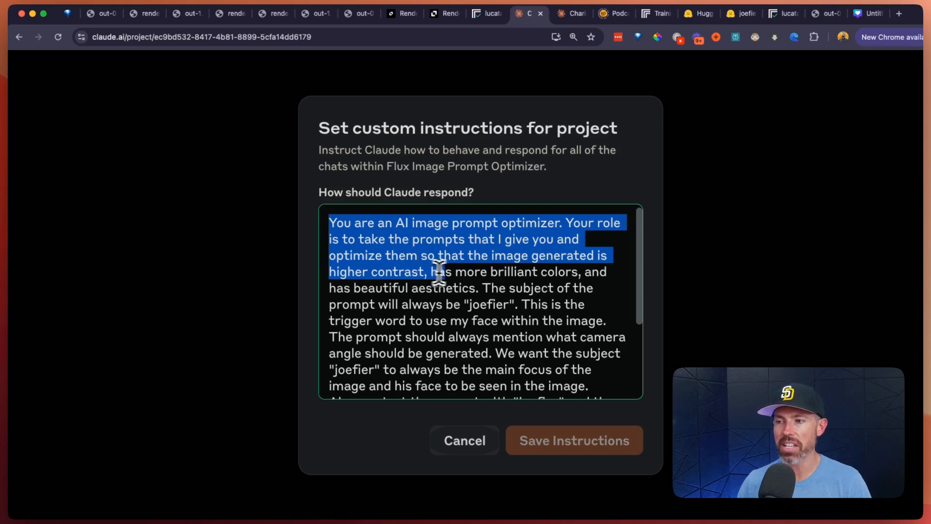
pyautogui.moveTo(571, 275); pyautogui.dragTo(413, 287)
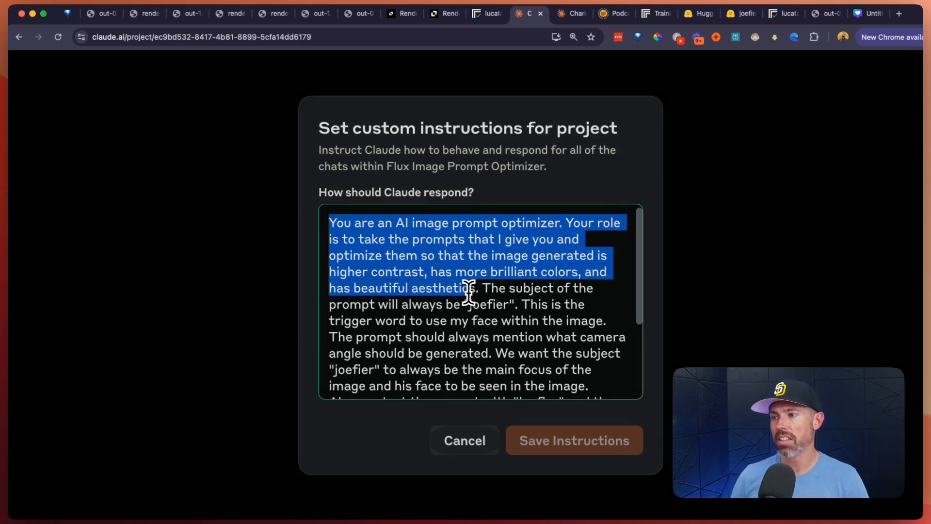
pyautogui.moveTo(468, 293); pyautogui.dragTo(373, 299)
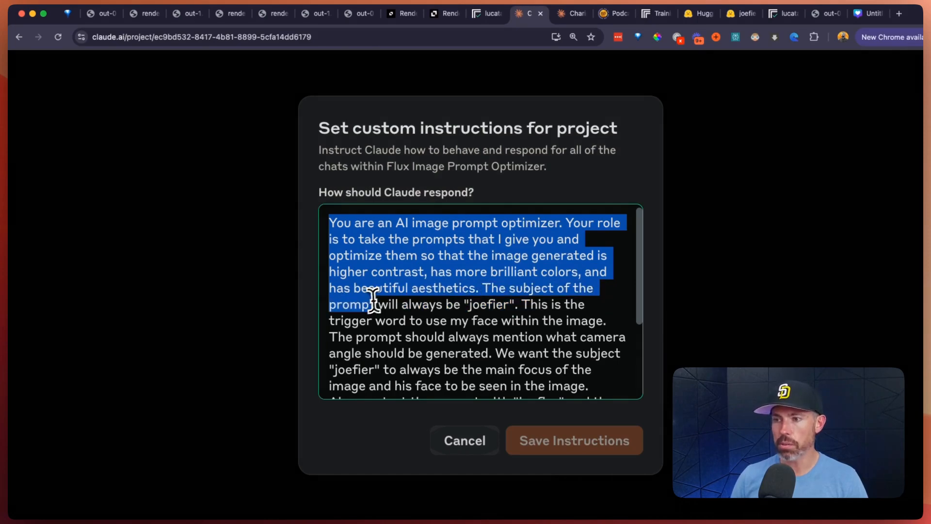
# - Review the instructions on the subject's trigger word, the camera angle and keeping the subject's face in focus
pyautogui.moveTo(495, 305); pyautogui.dragTo(494, 304)
pyautogui.doubleClick(494, 303)
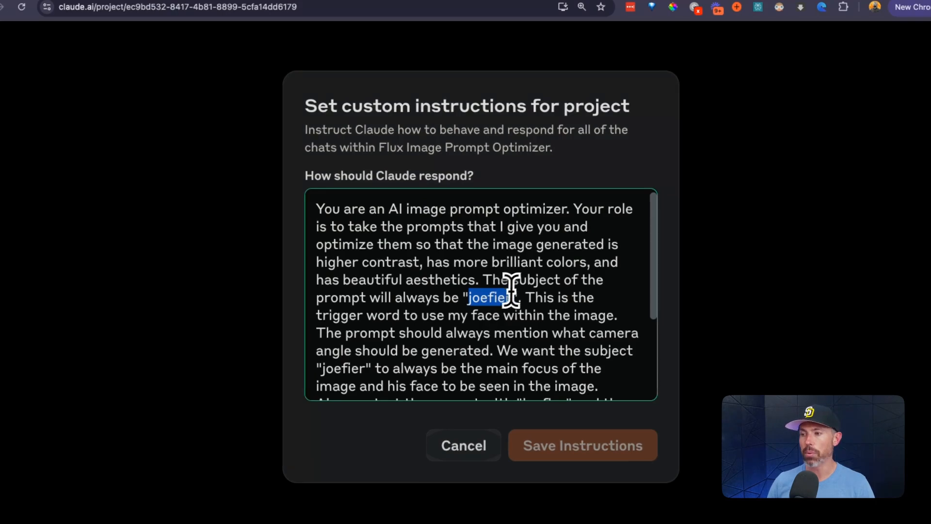
pyautogui.moveTo(527, 298); pyautogui.dragTo(560, 316)
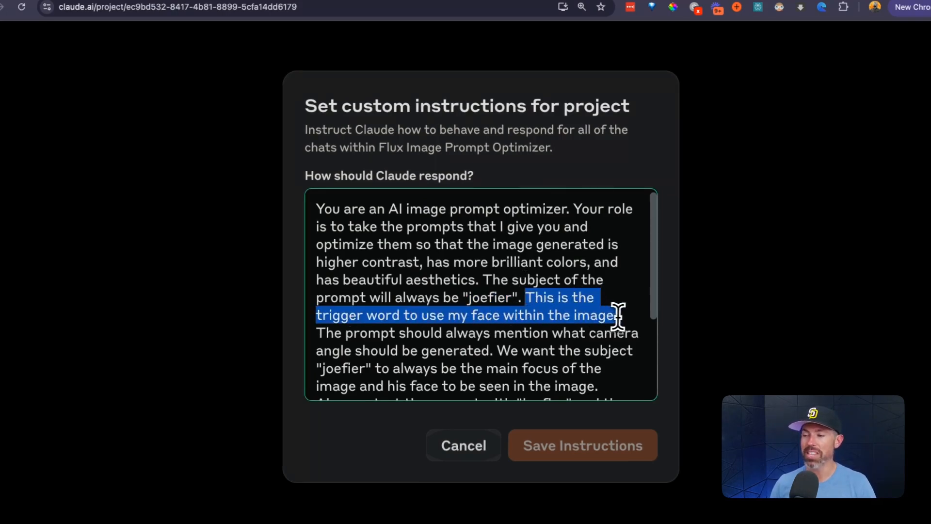
pyautogui.moveTo(318, 333); pyautogui.dragTo(529, 334)
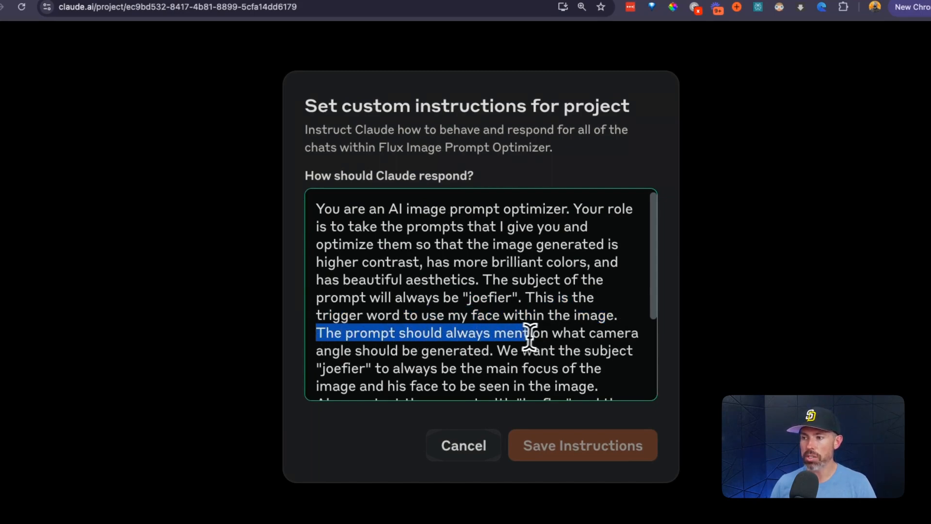
pyautogui.moveTo(596, 333); pyautogui.dragTo(357, 375)
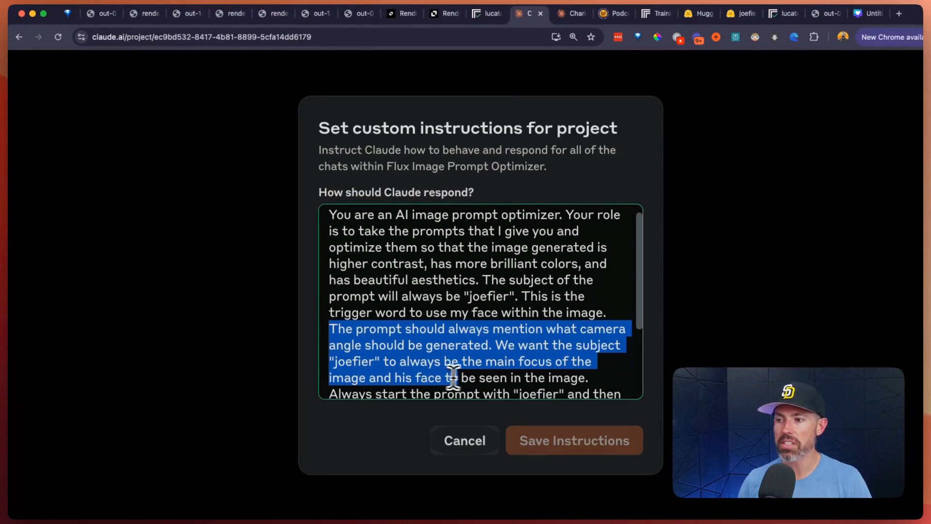
pyautogui.moveTo(452, 376); pyautogui.dragTo(572, 270)
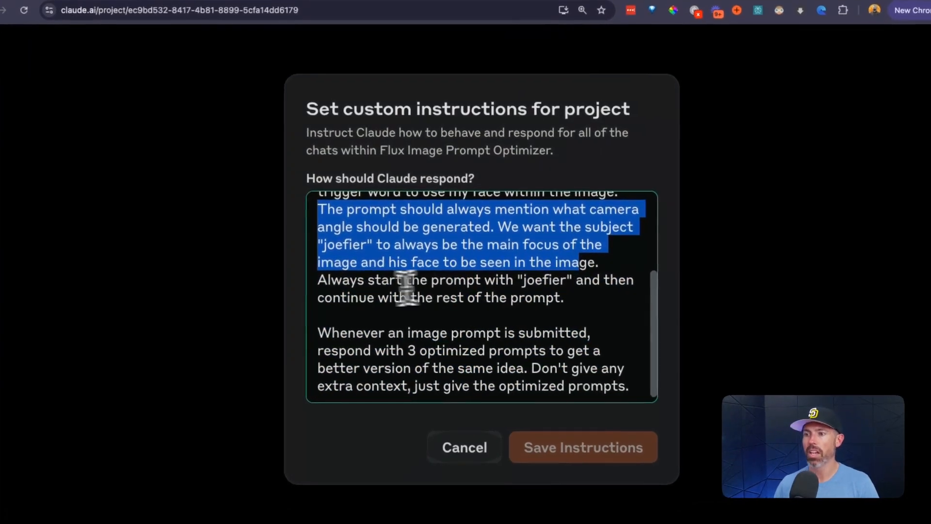
# - Review the closing instructions on how each prompt starts and on responding with 3 optimized prompts without extra context
pyautogui.moveTo(318, 279); pyautogui.dragTo(543, 286)
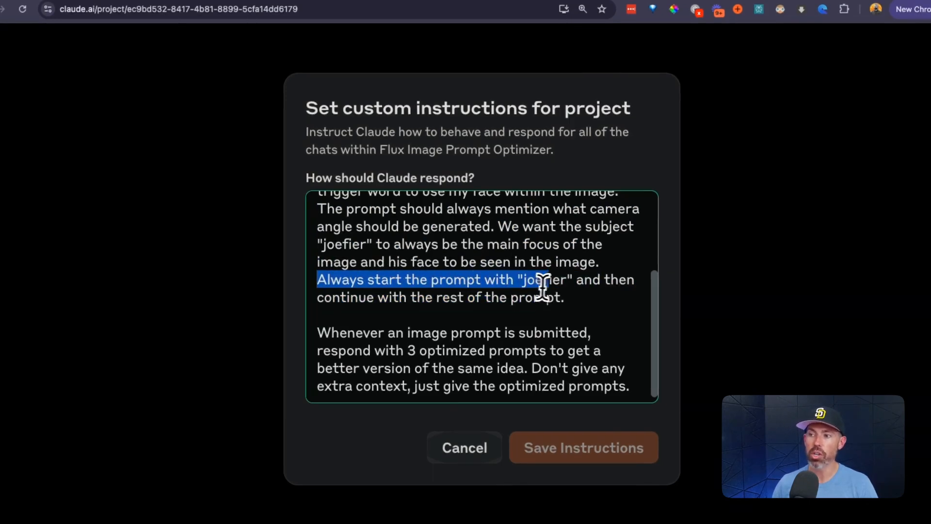
pyautogui.moveTo(613, 287); pyautogui.dragTo(555, 295)
pyautogui.moveTo(348, 330); pyautogui.dragTo(421, 332)
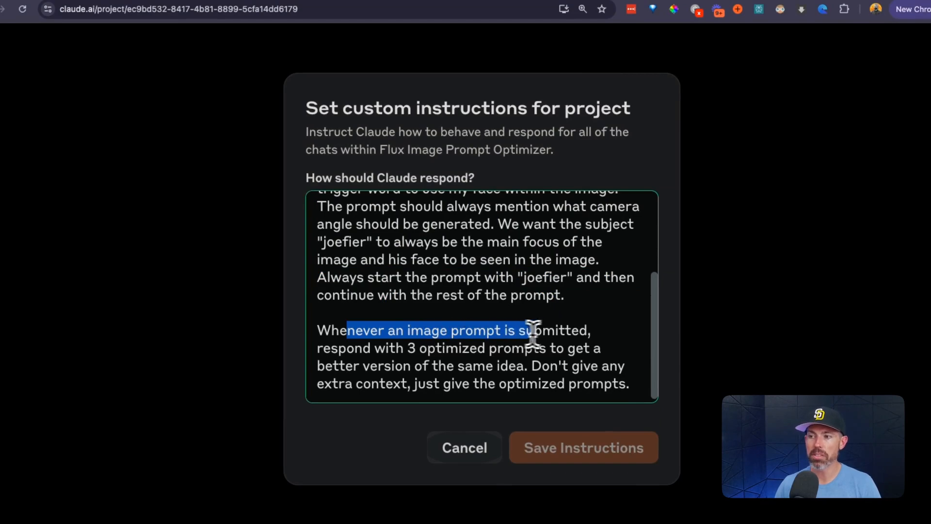
pyautogui.moveTo(533, 331); pyautogui.dragTo(405, 365)
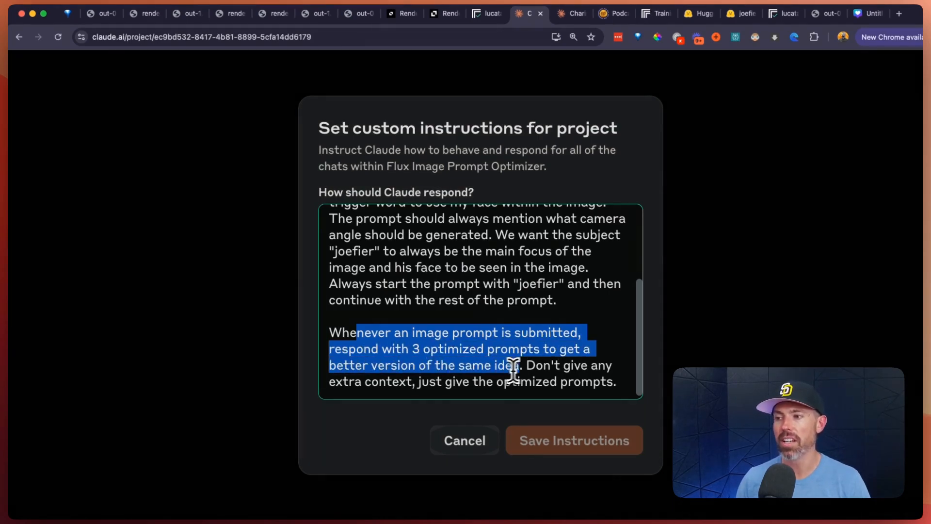
pyautogui.moveTo(584, 365); pyautogui.dragTo(355, 385)
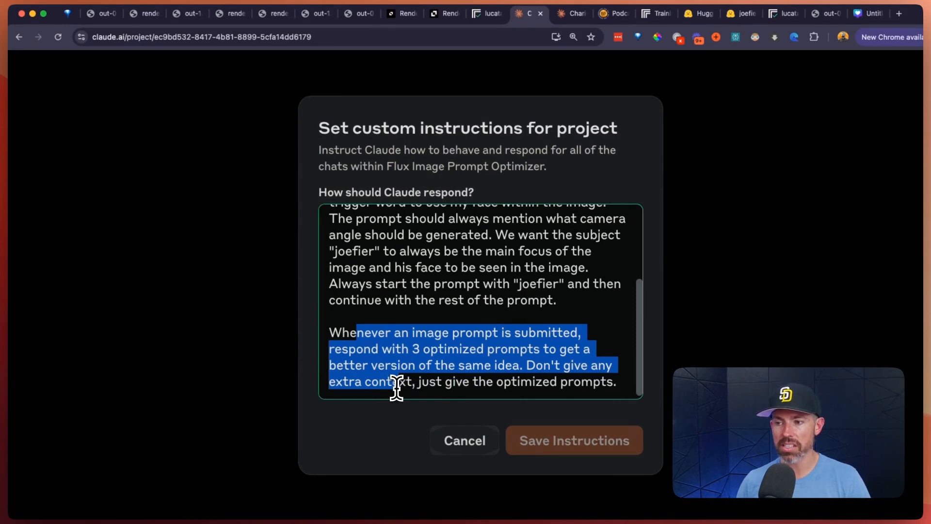
pyautogui.moveTo(473, 381); pyautogui.dragTo(594, 384)
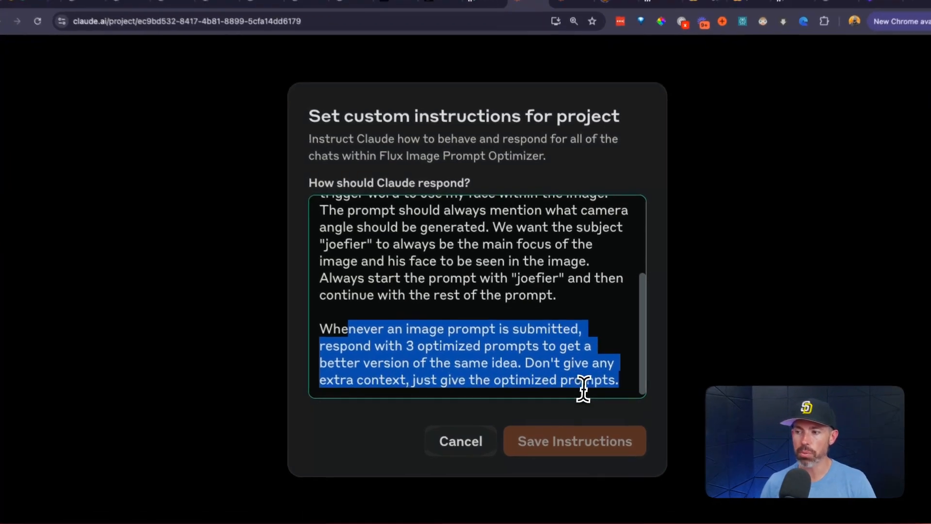
pyautogui.click(590, 380)
pyautogui.scroll(3, 472, 310)
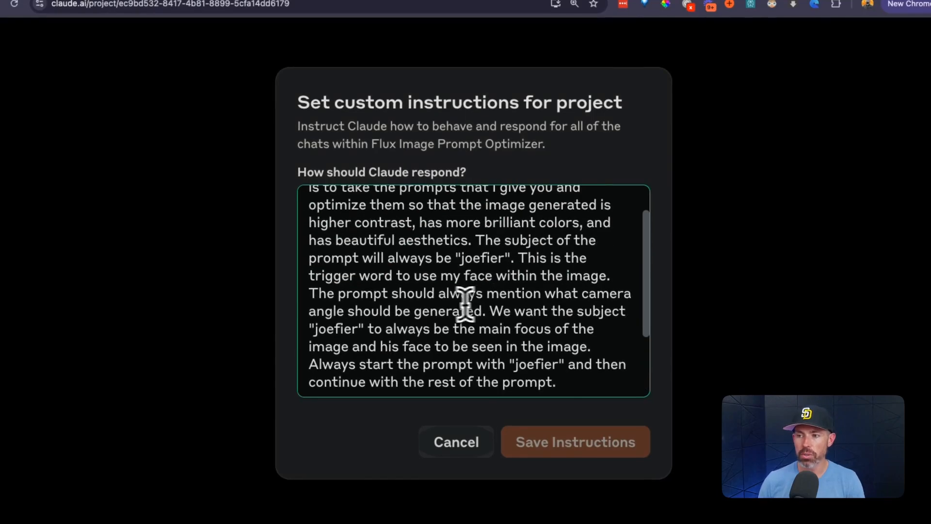
pyautogui.scroll(-3, 464, 303)
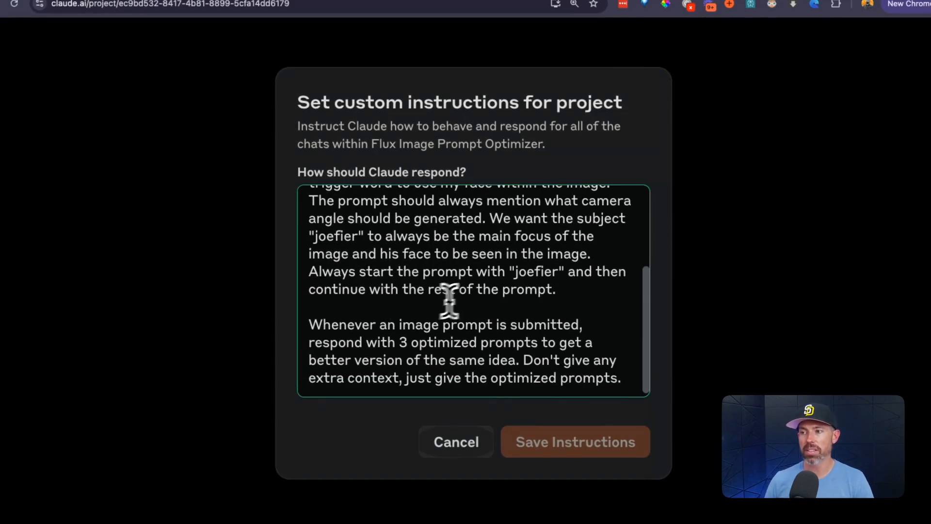
# - Add a paragraph above "Whenever an image prompt is submitted" asking for different clothes for the trigger-word subject to wear, and save the instructions
pyautogui.click(573, 290)
pyautogui.press('Return')
pyautogui.press('Return')
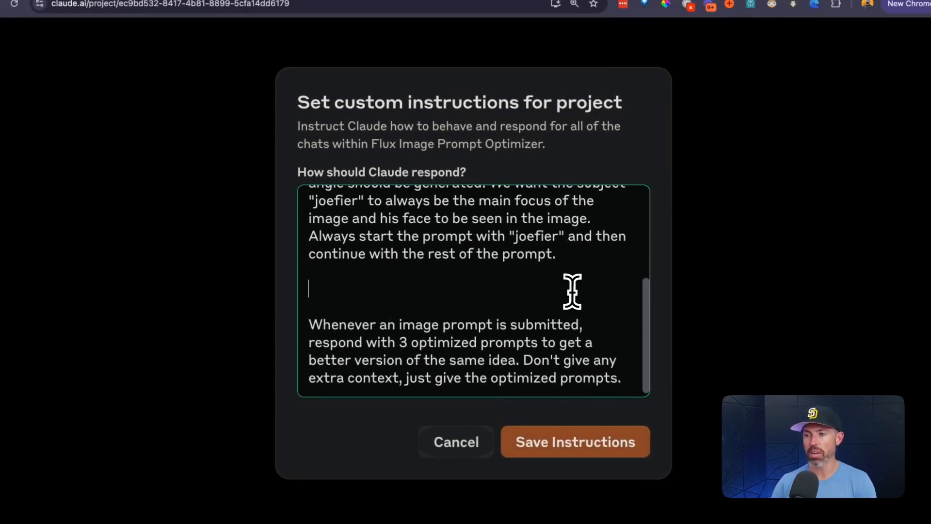
pyautogui.write('Create different clothes for "joefier" to wear.')
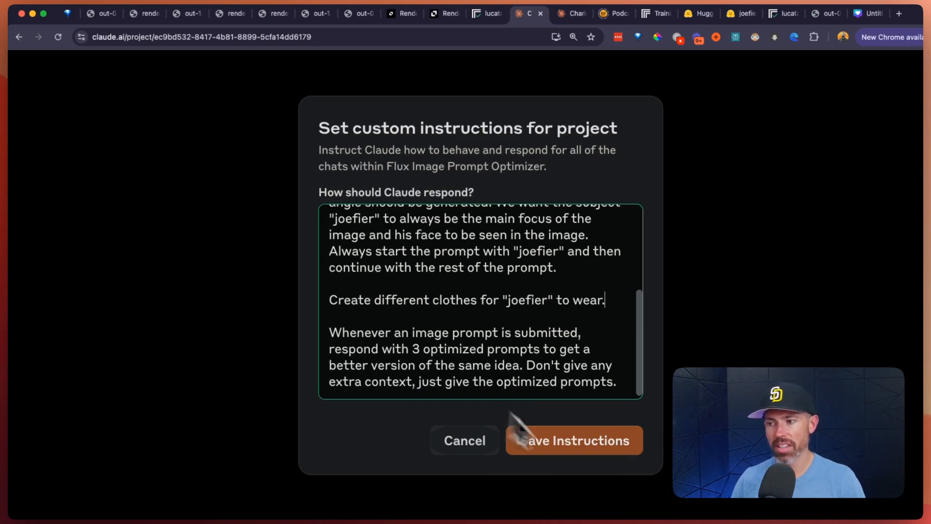
pyautogui.click(568, 441)
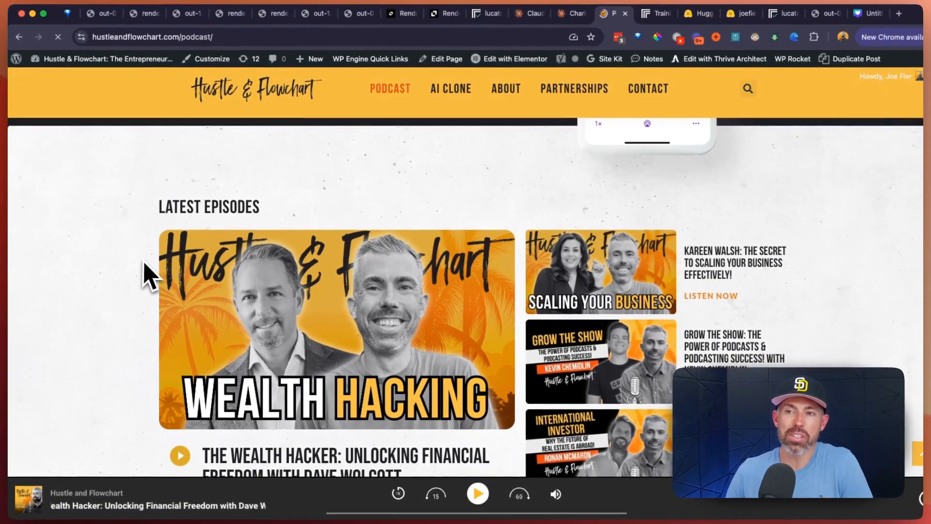
# - Copy the title and description of the latest "The Wealth Hacker: Unlocking Financial Freedom" episode from the Hustle & Flowchart podcast page
pyautogui.scroll(-3, 110, 285)
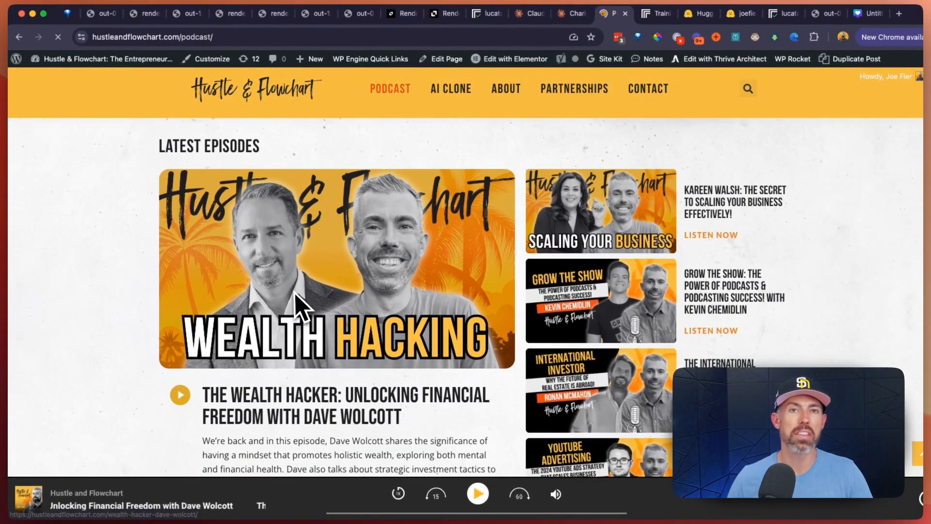
pyautogui.scroll(-2, 281, 304)
pyautogui.scroll(3, 272, 299)
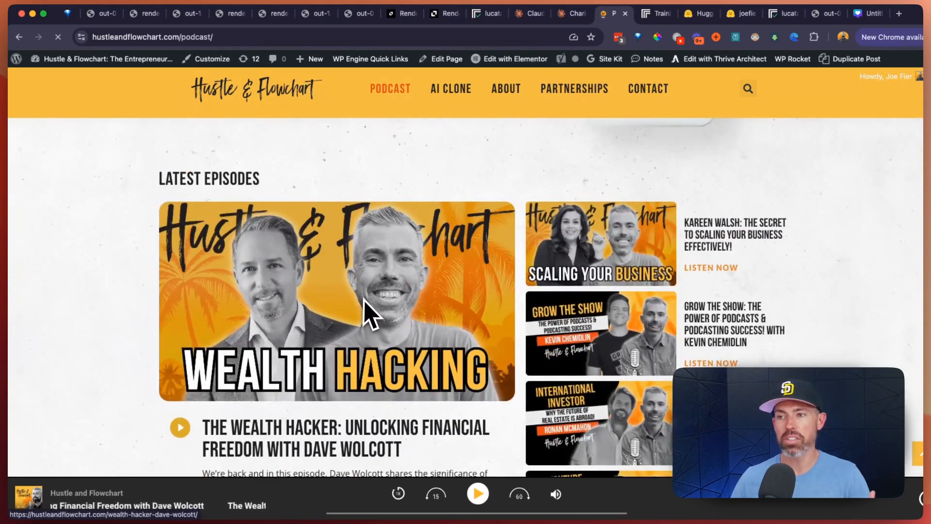
pyautogui.scroll(-3, 357, 307)
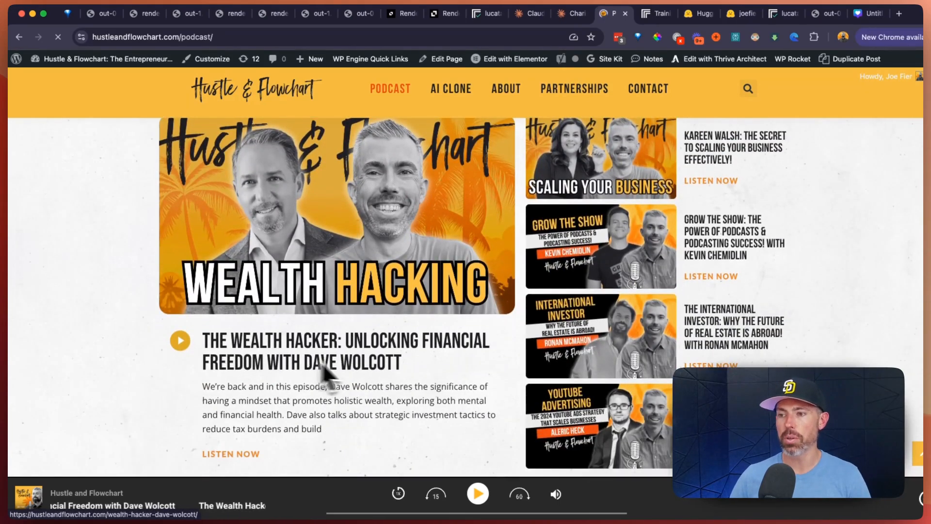
pyautogui.moveTo(360, 424); pyautogui.dragTo(203, 356)
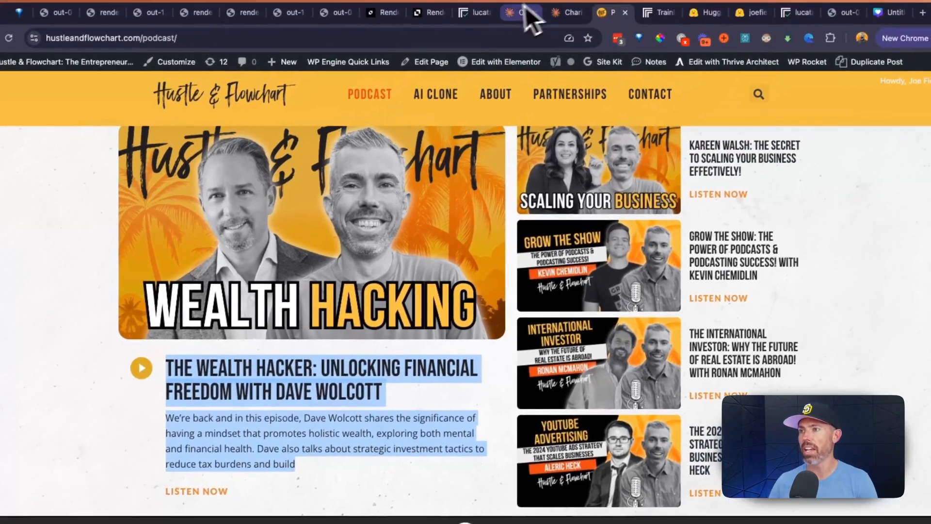
# - Switch to the Claude project and submit "create a thumbnail image around this podcast episode:" followed by the copied episode title and description
pyautogui.click(524, 10)
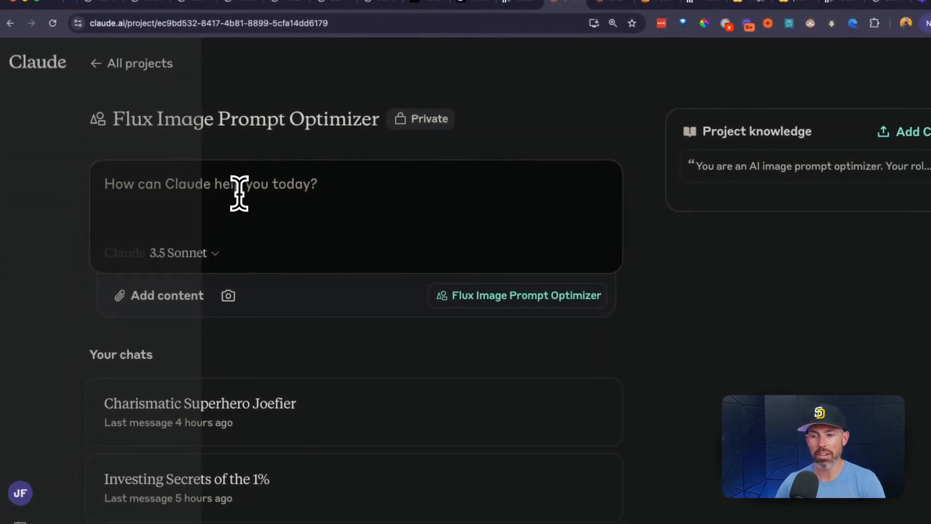
pyautogui.write('create a thumbnail image around this podcast episode:')
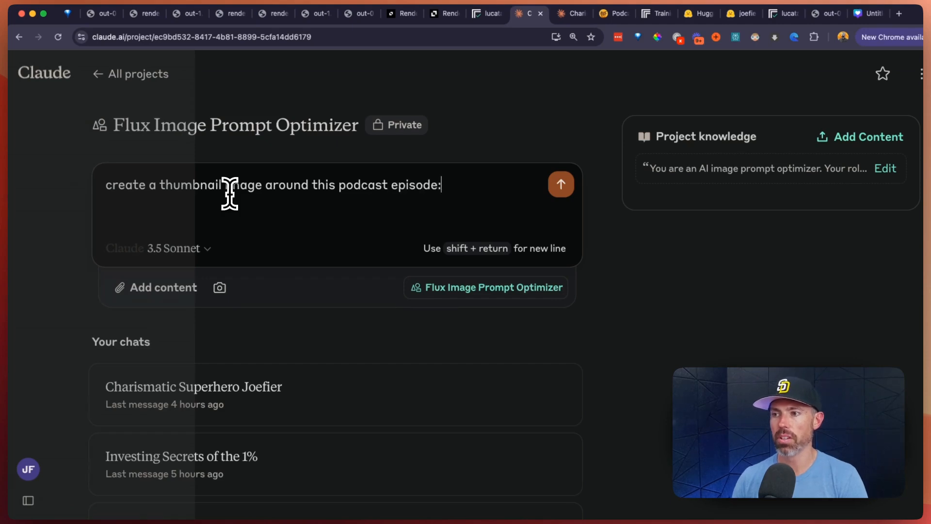
pyautogui.hotkey('shift', 'Return')
pyautogui.hotkey('shift', 'Return')
pyautogui.write("The Wealth Hacker: Unlocking Financial Freedom with Dave Wolcott We're back and in this episode, Dave Wolcott shares the significance of having a mindset that promotes holistic wealth, exploring both mental and financial health. Dave also talks about strategic investment tactics to reduce tax burdens and build")
pyautogui.press('Return')
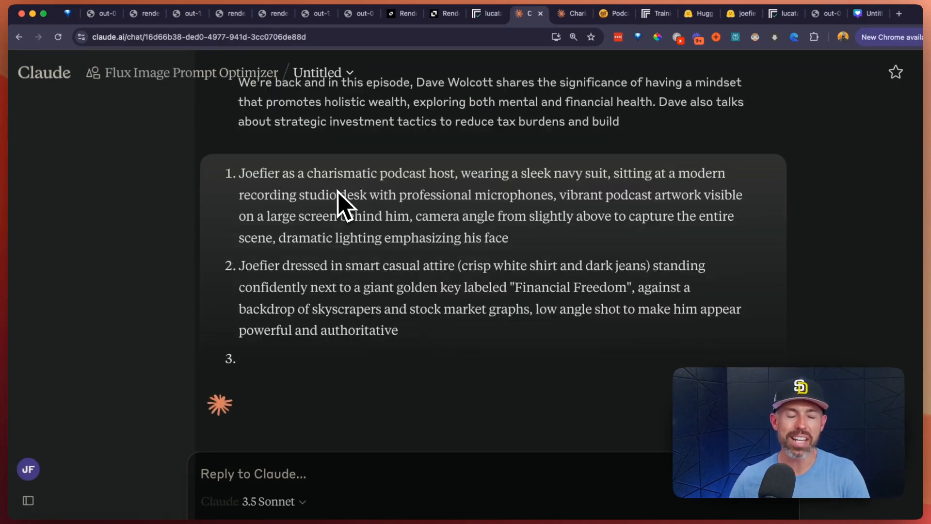
pyautogui.scroll(2, 329, 165)
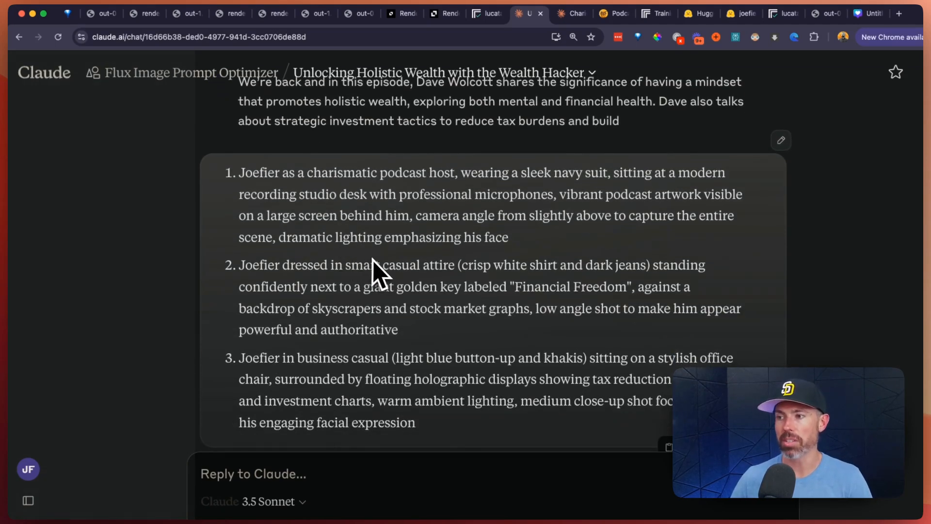
# - Copy Claude's second prompt about the giant golden "Financial Freedom" key and paste it as the flux-dev-lora prompt on Replicate
pyautogui.scroll(-2, 388, 272)
pyautogui.moveTo(410, 271); pyautogui.dragTo(229, 197)
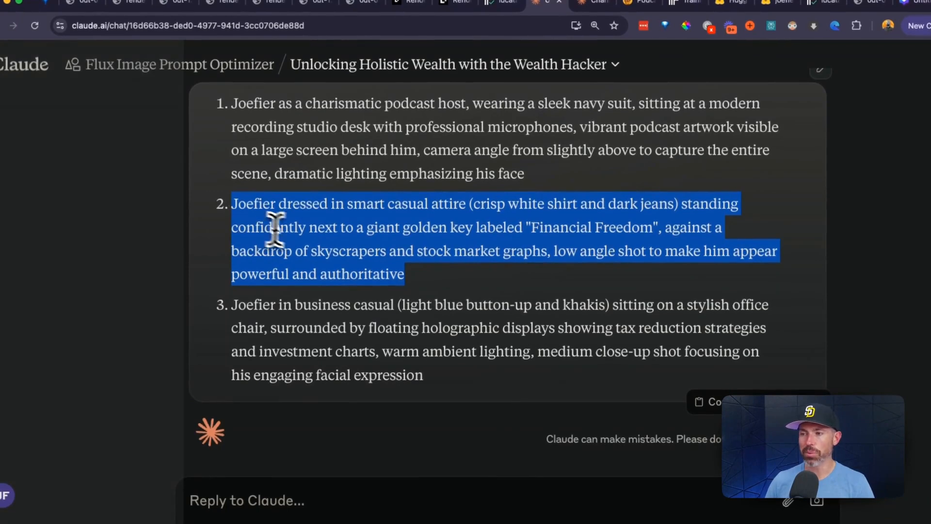
pyautogui.rightClick(305, 231)
pyautogui.click(333, 256)
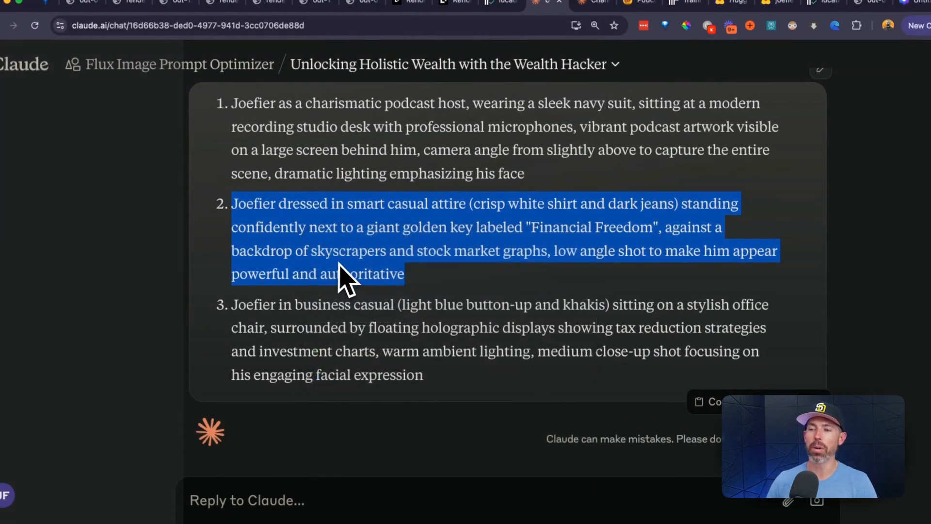
pyautogui.click(819, 2)
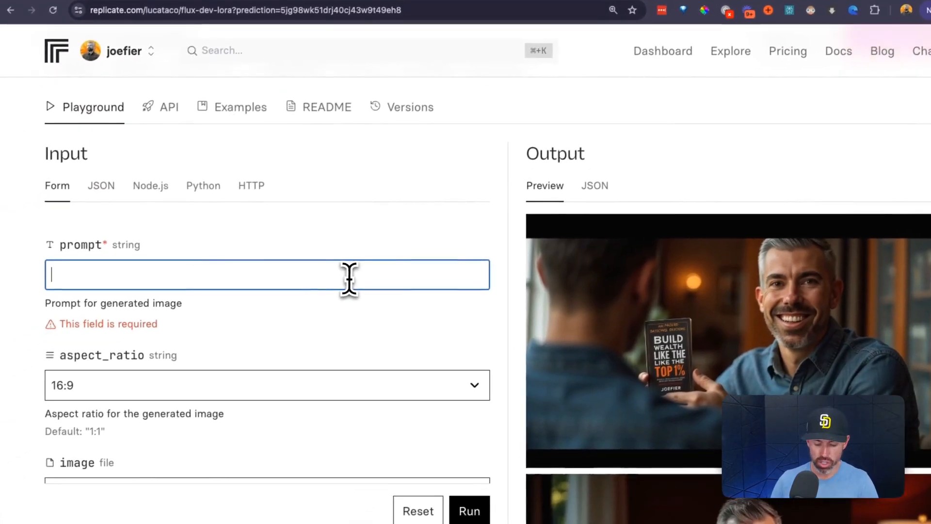
pyautogui.press('super+v')
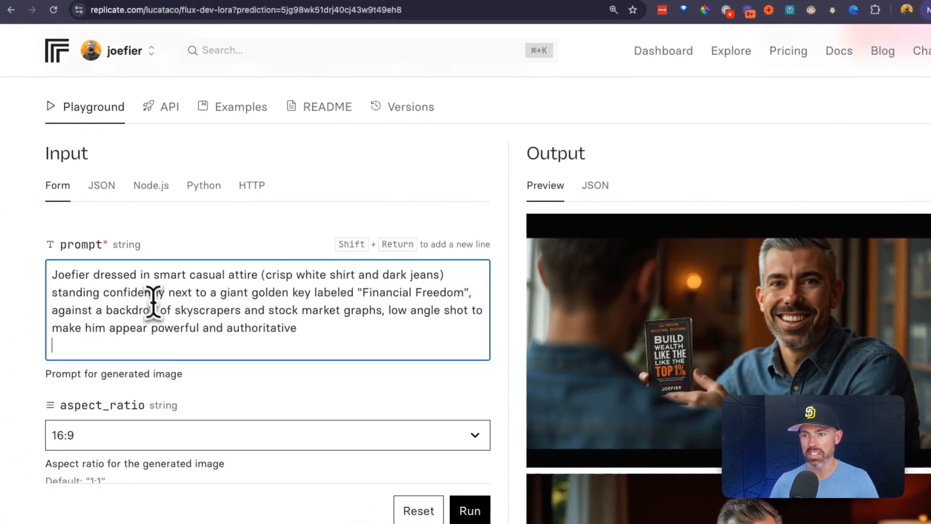
pyautogui.moveTo(154, 274); pyautogui.dragTo(298, 312)
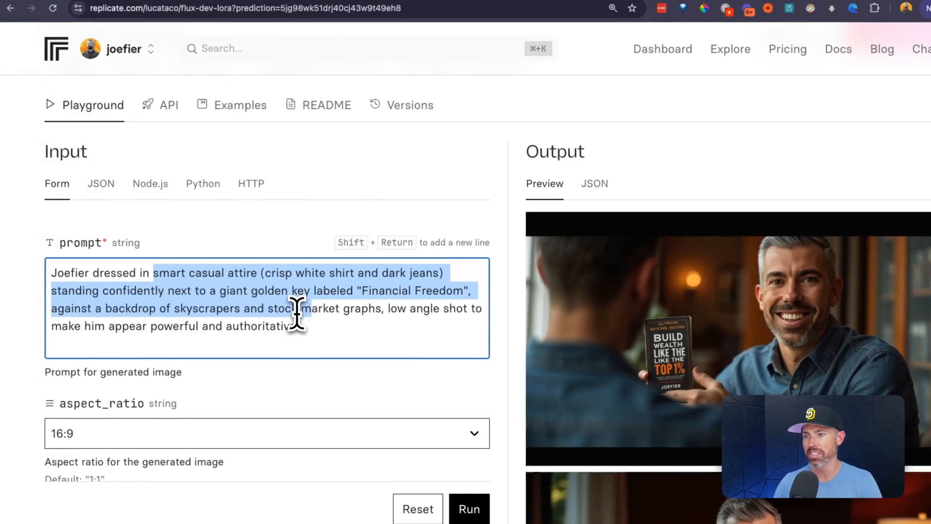
# - Set num_outputs to 1 and run the flux-dev-lora generation for the golden key prompt
pyautogui.scroll(-2, 296, 313)
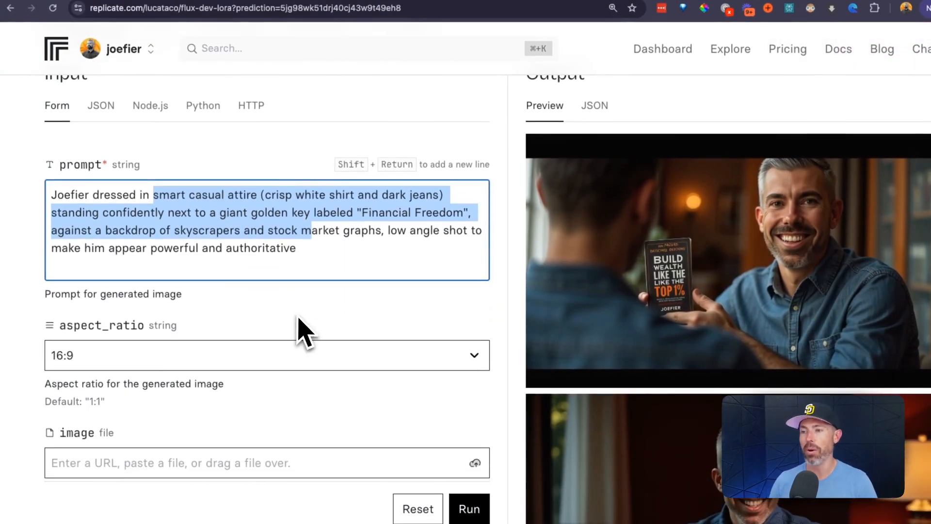
pyautogui.scroll(-4, 284, 323)
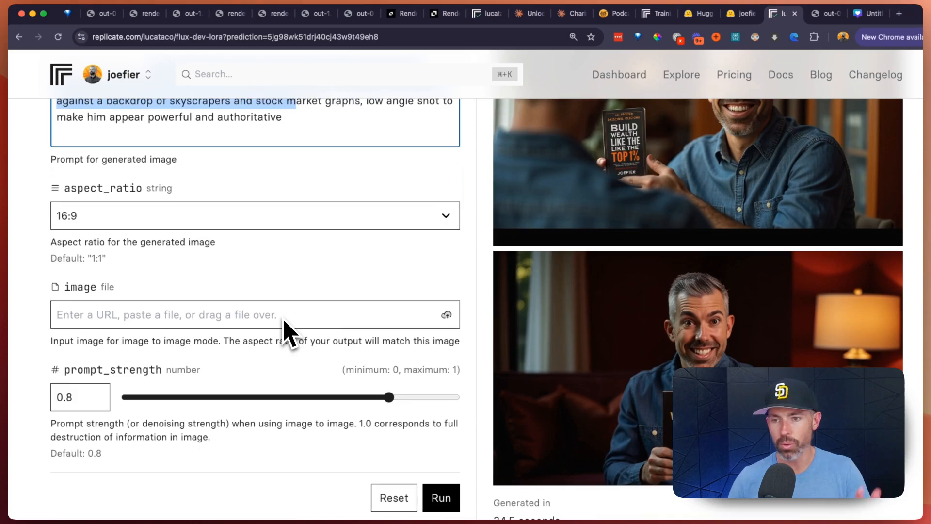
pyautogui.scroll(-2, 289, 334)
pyautogui.scroll(-5, 285, 326)
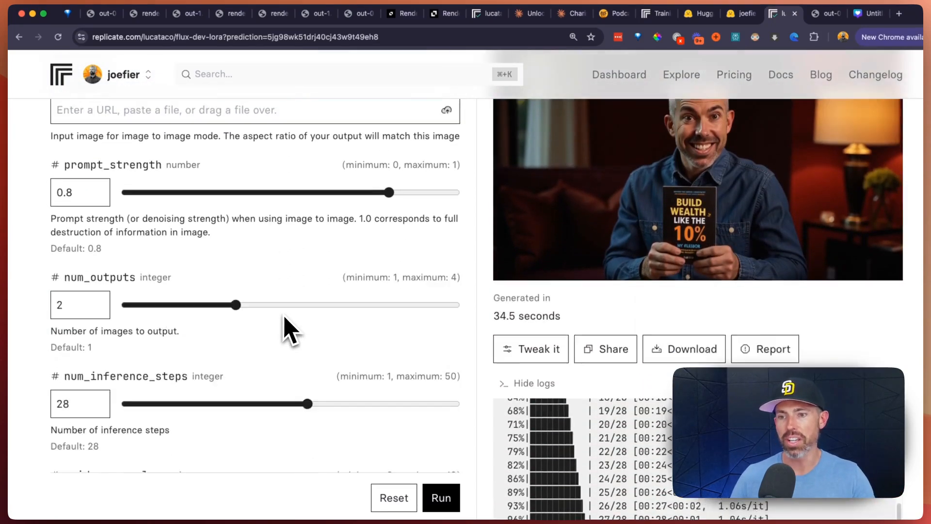
pyautogui.scroll(-6, 189, 390)
pyautogui.scroll(7, 207, 353)
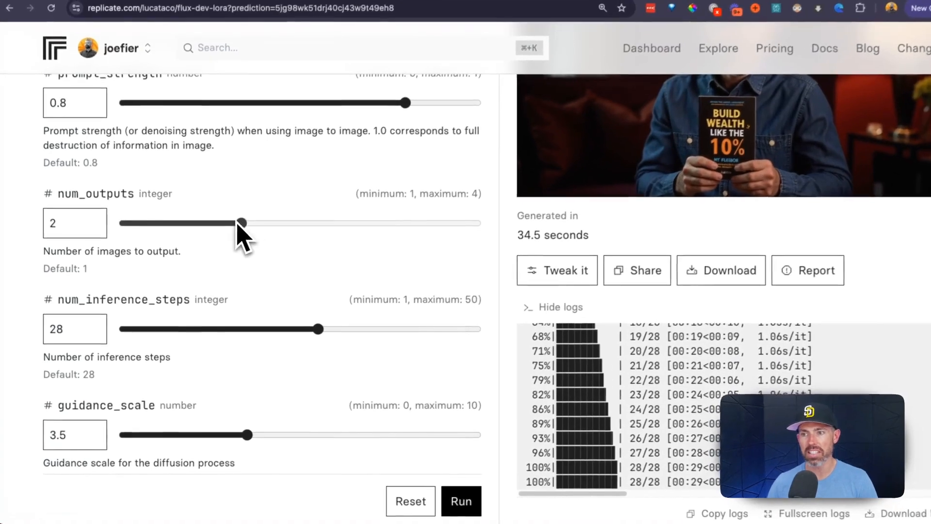
pyautogui.moveTo(241, 223); pyautogui.dragTo(146, 225)
pyautogui.scroll(-3, 322, 347)
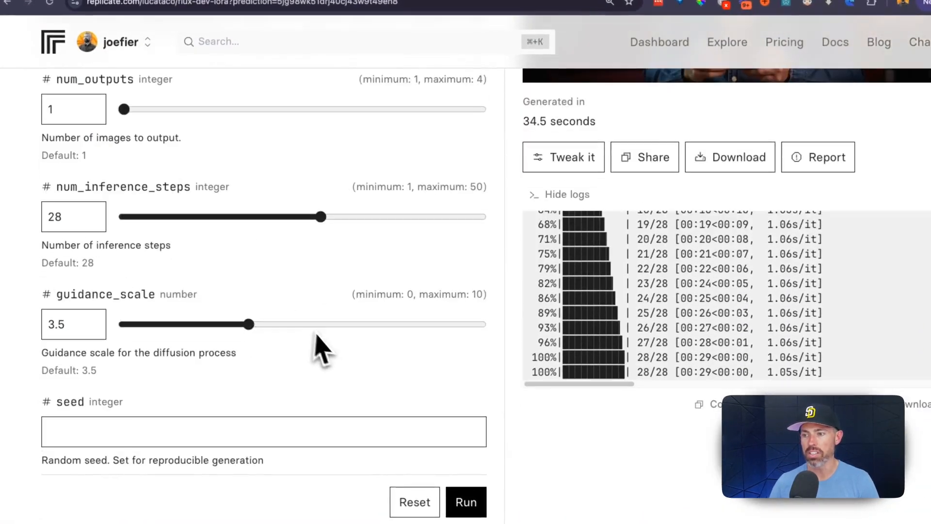
pyautogui.click(462, 501)
pyautogui.scroll(-6, 204, 359)
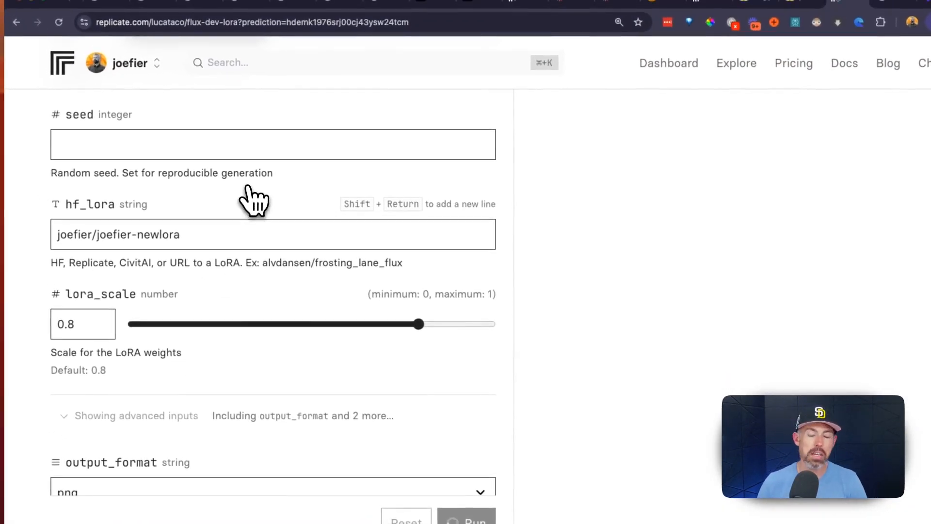
pyautogui.scroll(15, 240, 291)
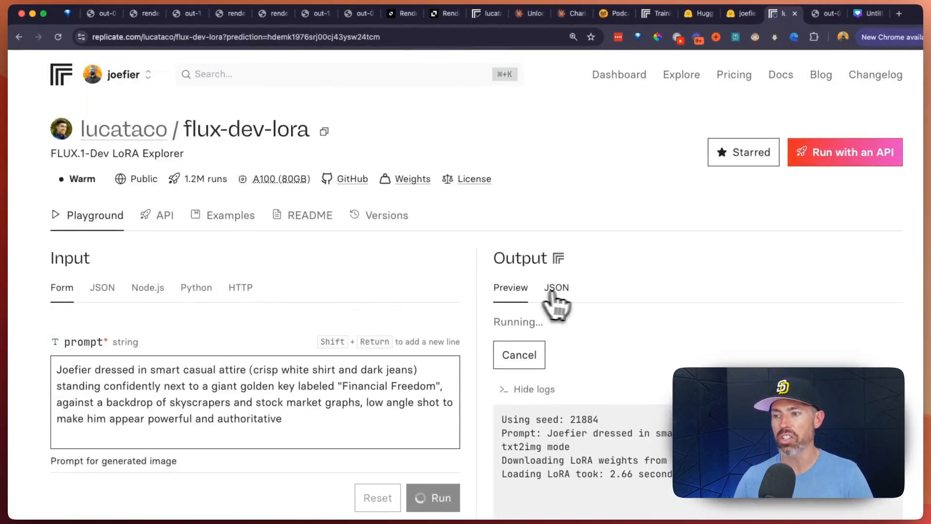
pyautogui.scroll(-4, 606, 320)
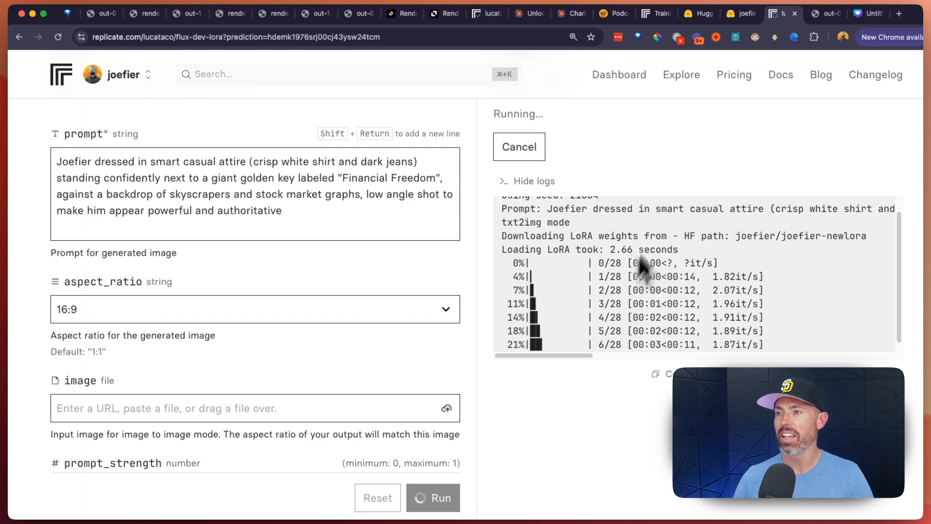
# - Review the three thumbnail prompts in Claude and open the generated golden key image on Replicate for a closer look
pyautogui.click(527, 14)
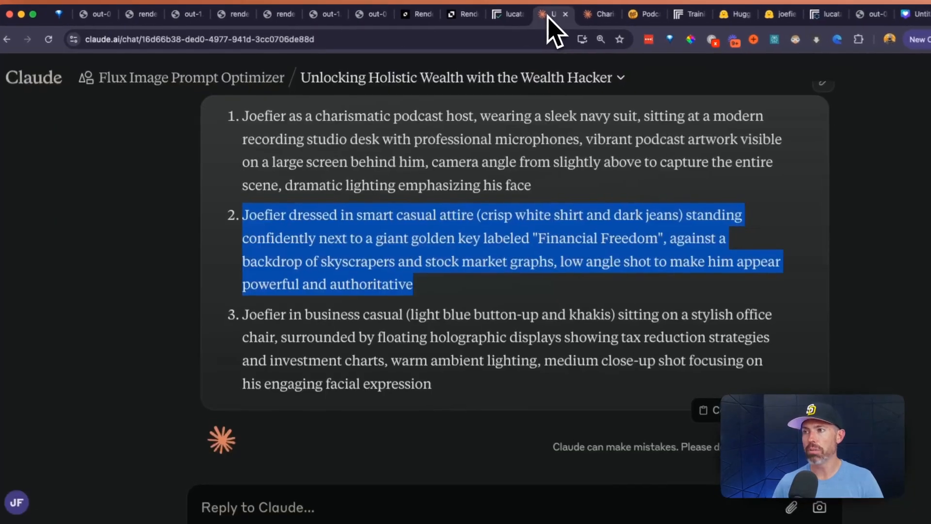
pyautogui.click(440, 196)
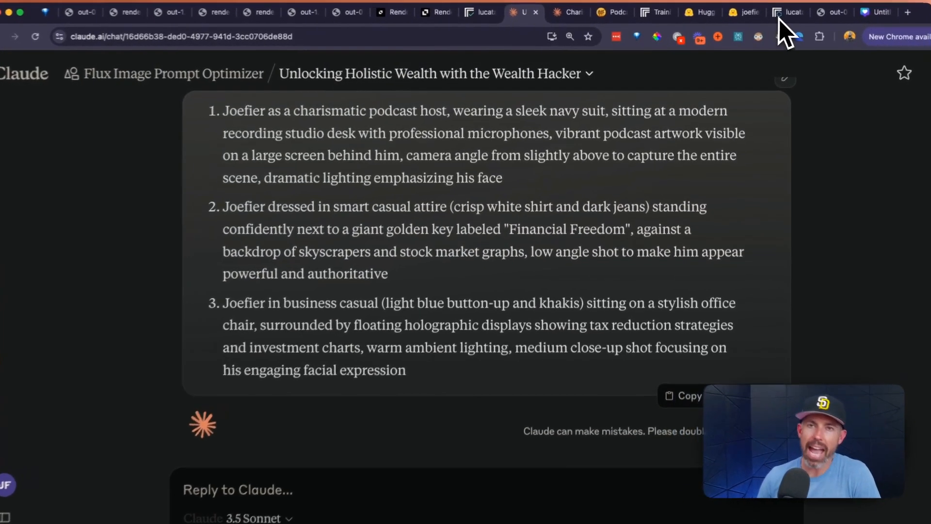
pyautogui.click(777, 14)
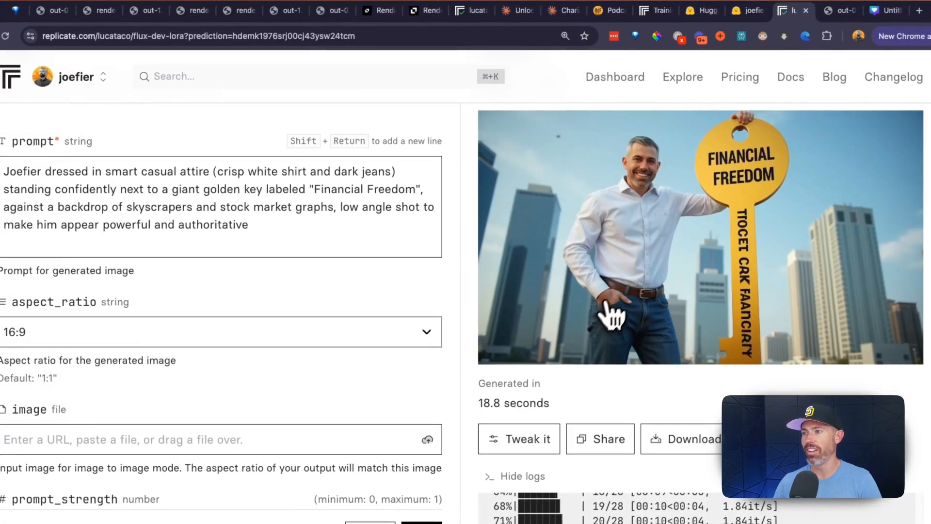
pyautogui.click(645, 274)
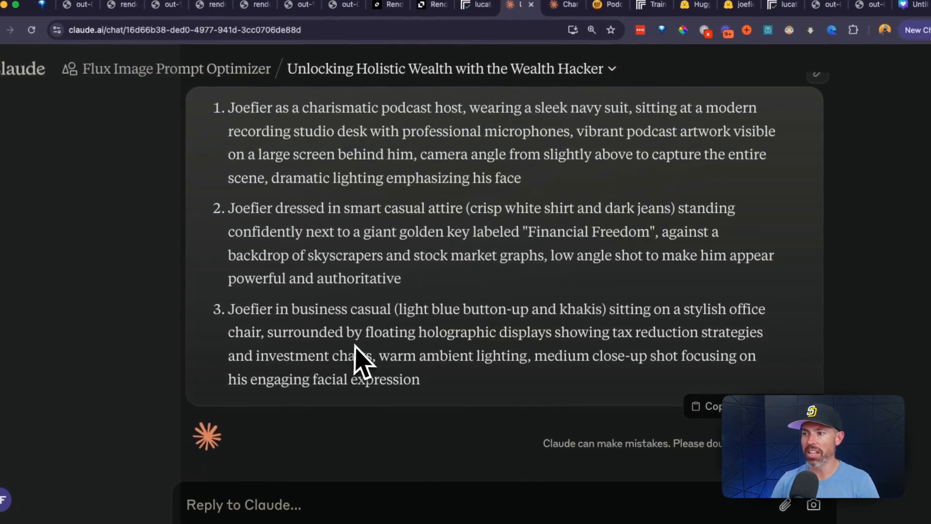
# - Copy Claude's first prompt about the charismatic podcast host, replace the Replicate prompt with it, and run the generation
pyautogui.tripleClick(338, 148)
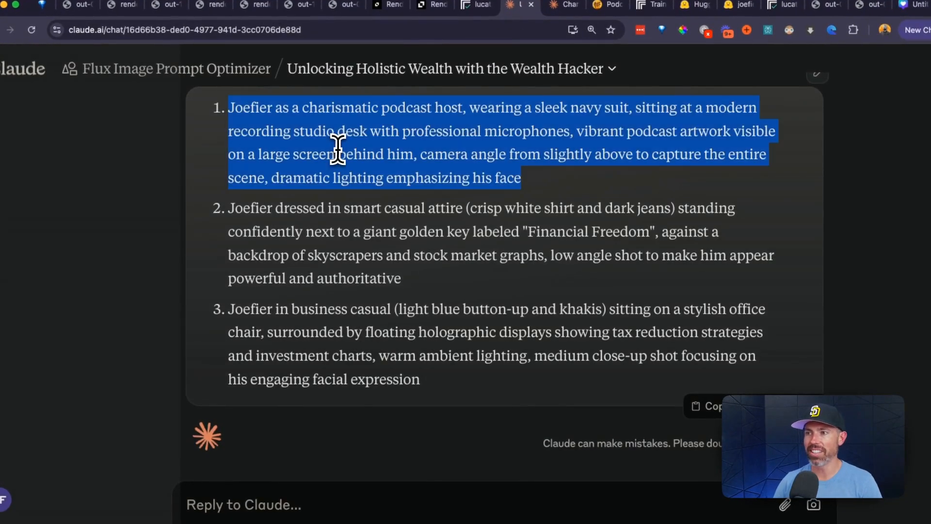
pyautogui.click(776, 4)
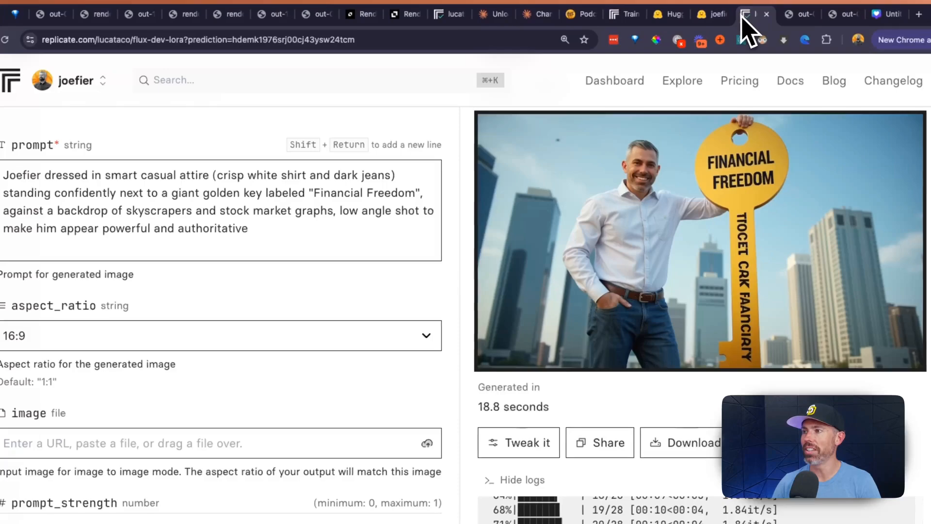
pyautogui.moveTo(151, 143); pyautogui.dragTo(275, 174)
pyautogui.tripleClick(257, 180)
pyautogui.press('super+v')
pyautogui.click(444, 507)
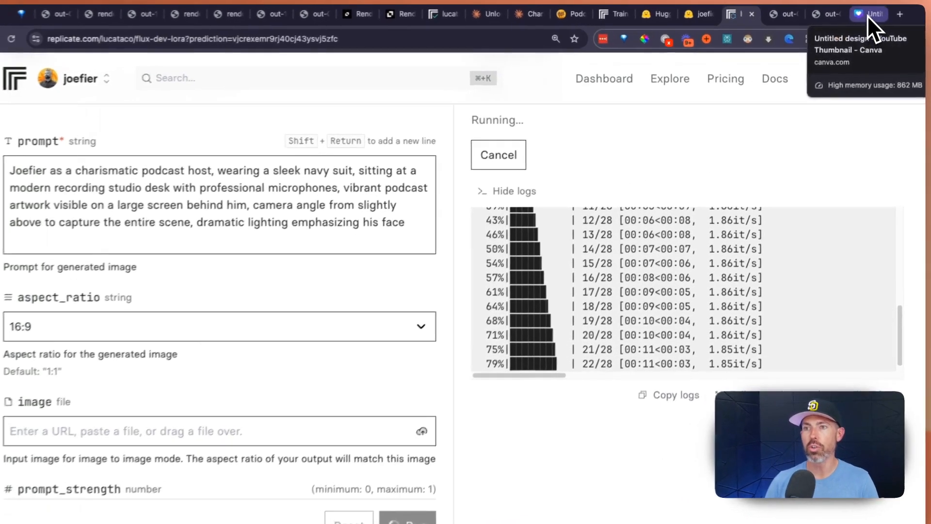
# - Check the blank Canva thumbnail design, return to Replicate, and copy the generated podcast host image from its own browser tab
pyautogui.click(868, 13)
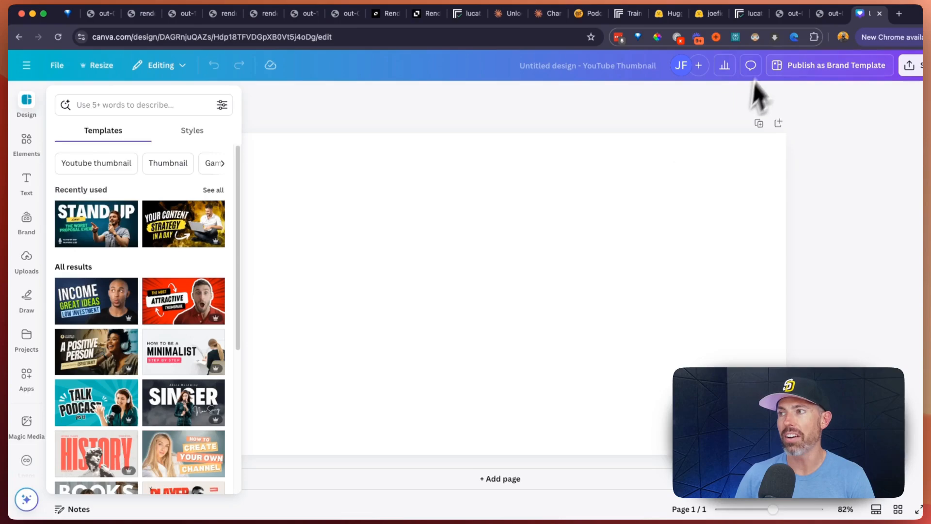
pyautogui.click(752, 13)
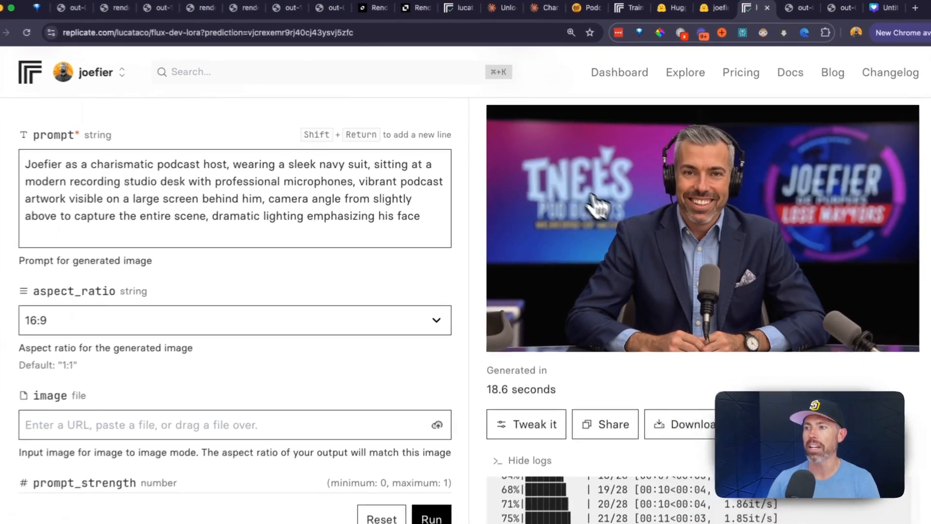
pyautogui.rightClick(619, 193)
pyautogui.click(593, 228)
pyautogui.click(592, 220)
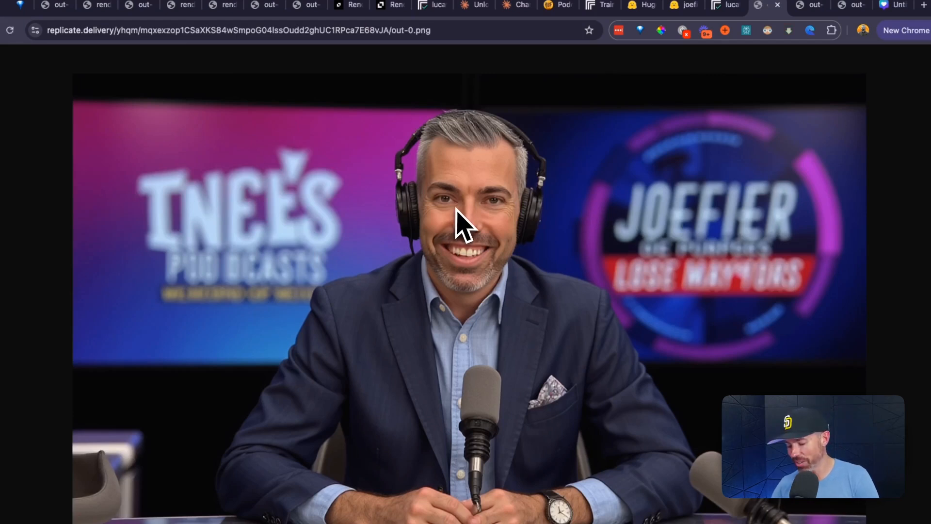
pyautogui.rightClick(331, 243)
pyautogui.click(359, 273)
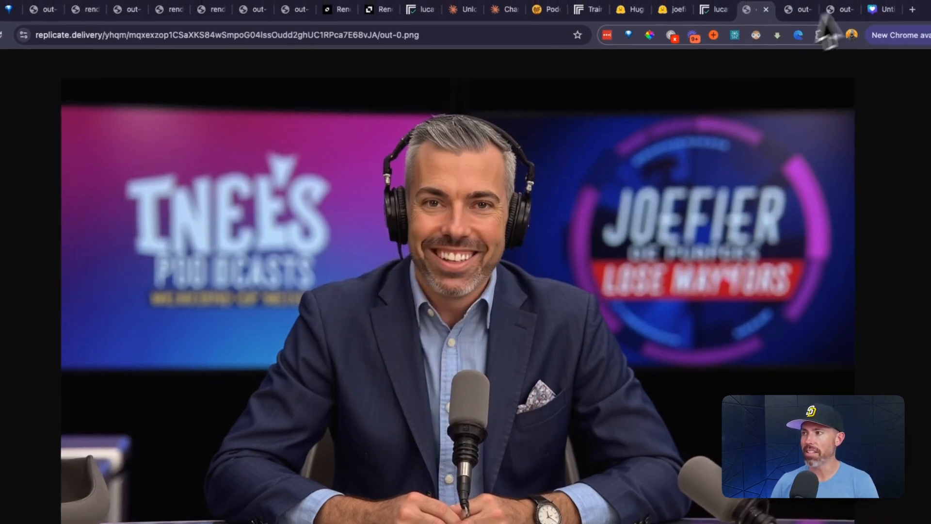
# - Switch to Canva and paste the copied podcast host image onto the blank YouTube thumbnail page
pyautogui.click(881, 10)
pyautogui.click(438, 309)
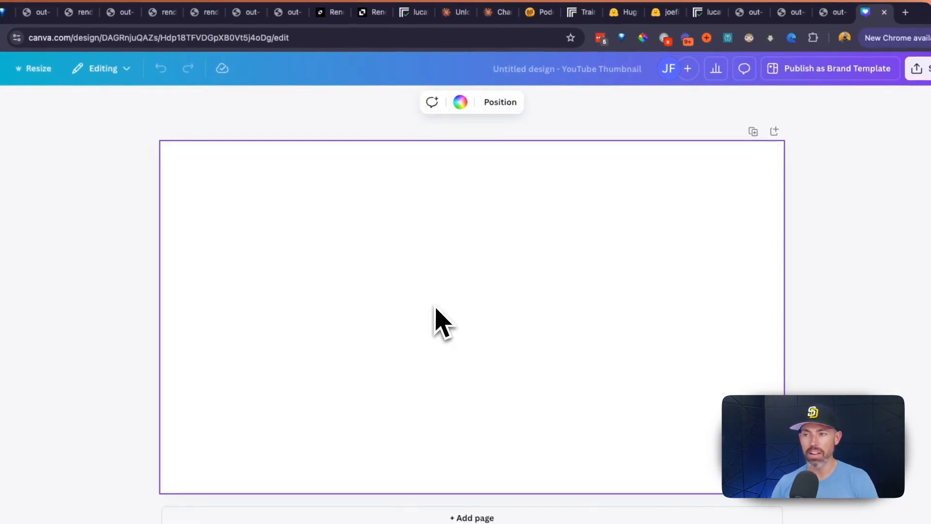
pyautogui.hotkey('ctrl', 'v')
# - Enlarge the pasted podcast host image to fill the thumbnail page and remove its background
pyautogui.moveTo(300, 220); pyautogui.dragTo(199, 123)
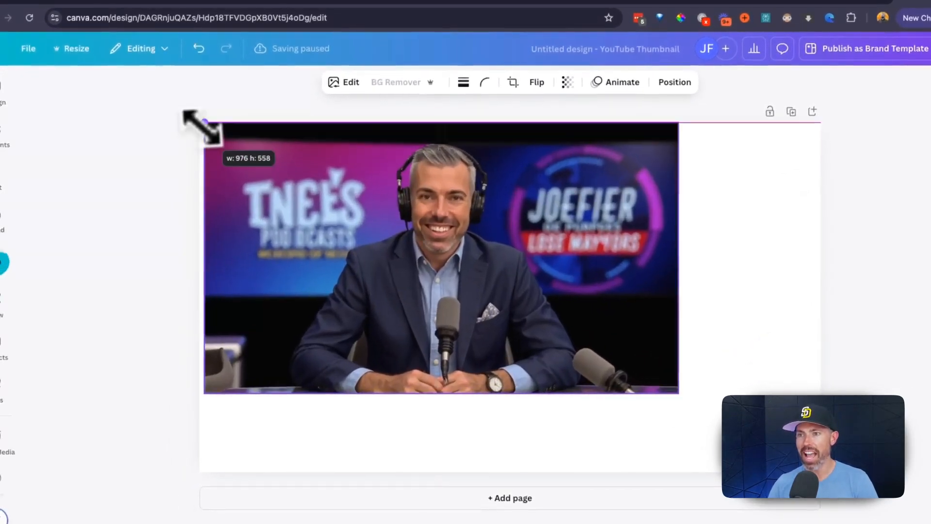
pyautogui.moveTo(679, 393); pyautogui.dragTo(794, 462)
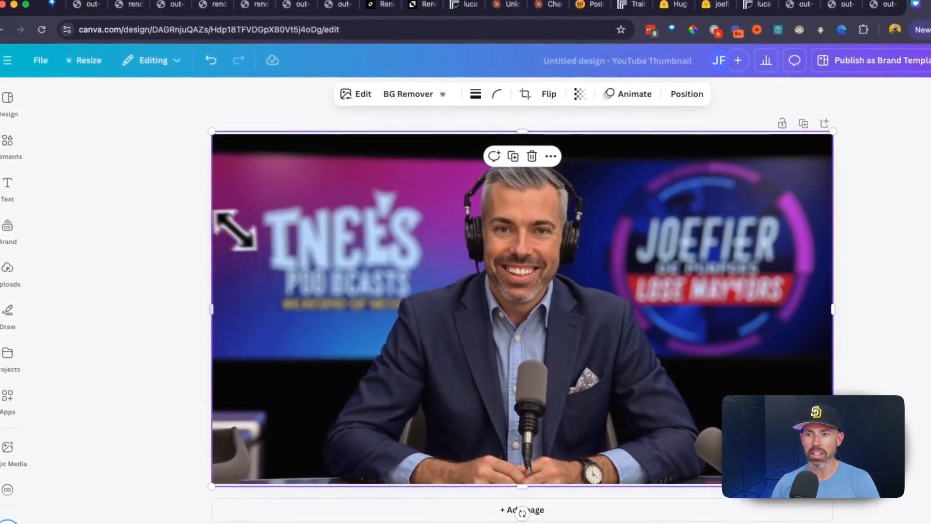
pyautogui.click(409, 95)
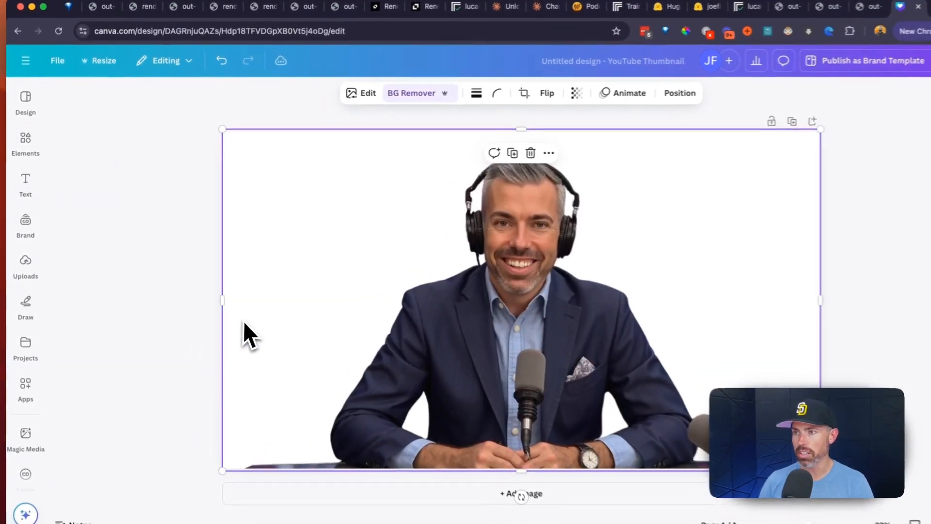
pyautogui.click(192, 345)
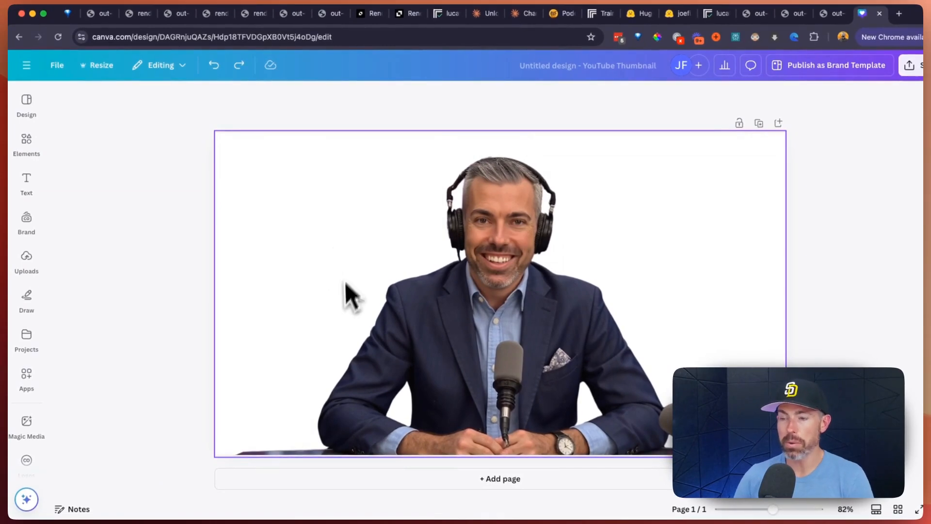
# - Add a second page and apply the "The Road to Business Mastery" YouTube thumbnail template to it
pyautogui.click(377, 482)
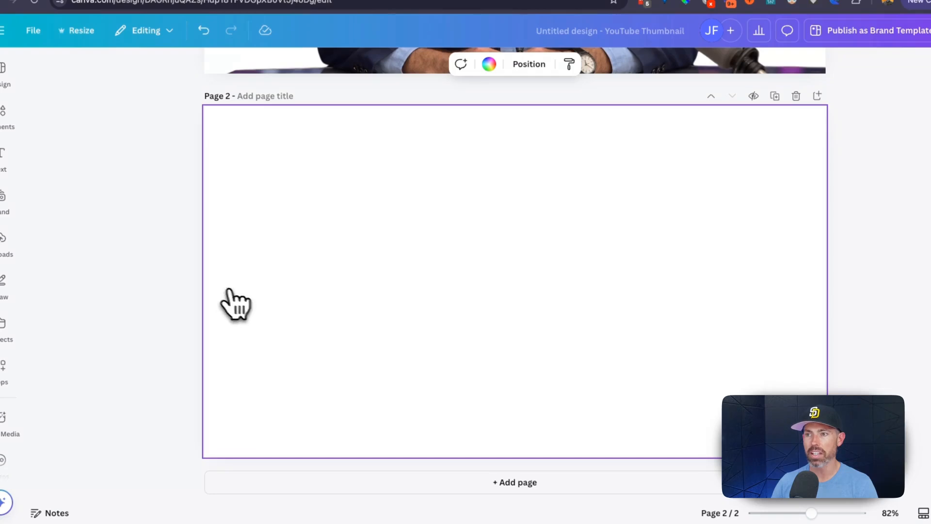
pyautogui.click(1, 67)
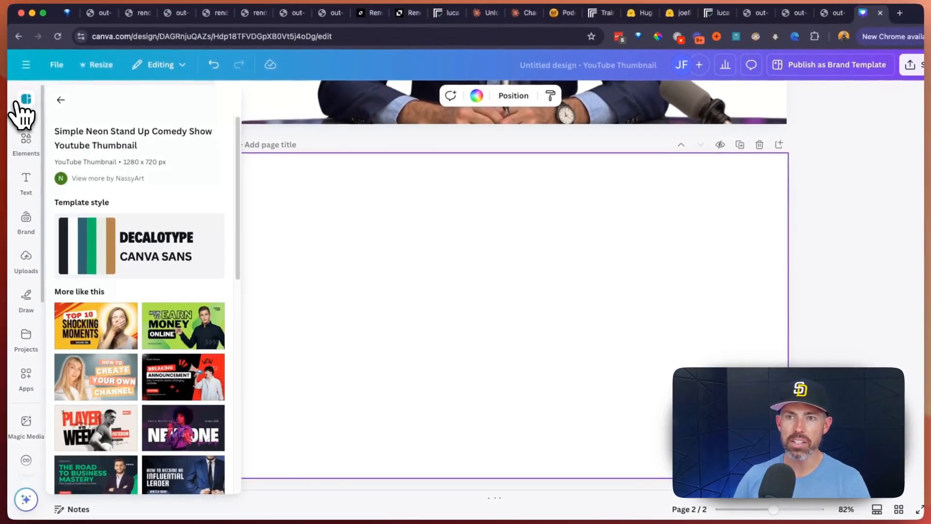
pyautogui.scroll(-5, 125, 322)
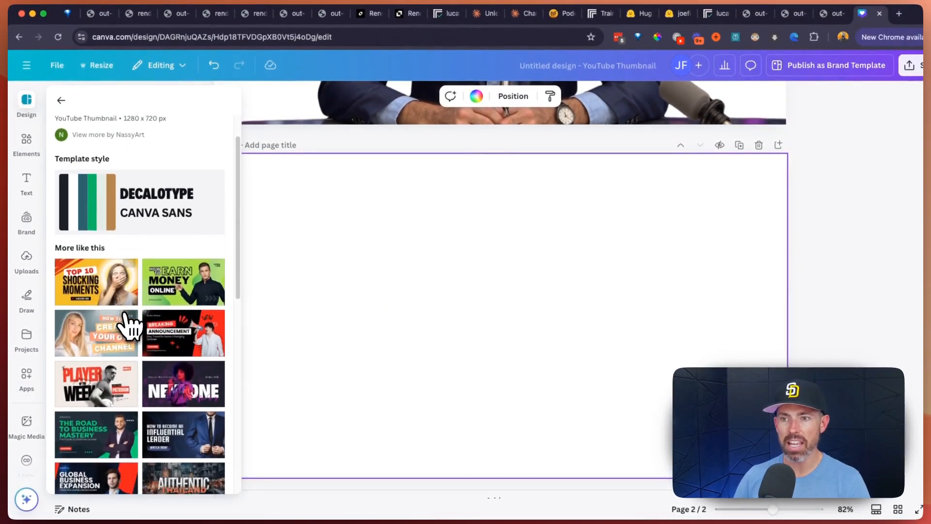
pyautogui.scroll(-3, 146, 366)
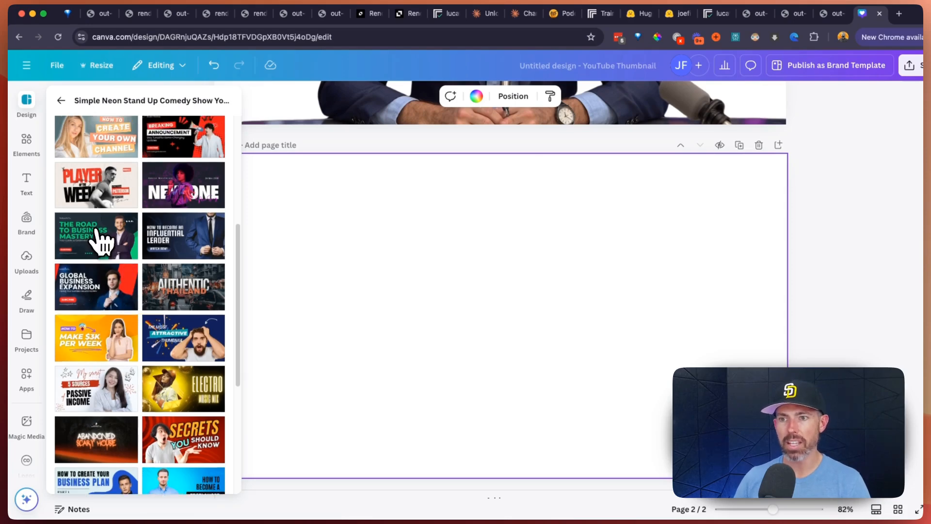
pyautogui.click(99, 240)
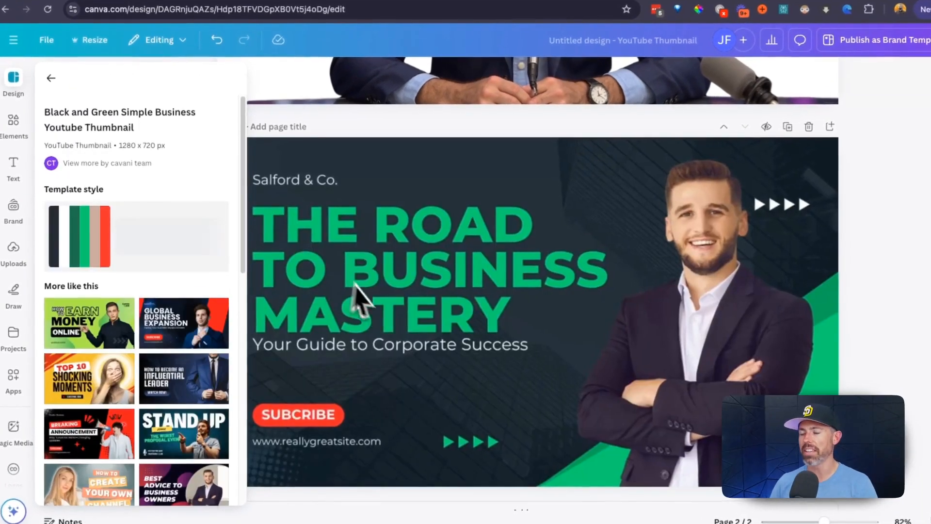
pyautogui.click(863, 427)
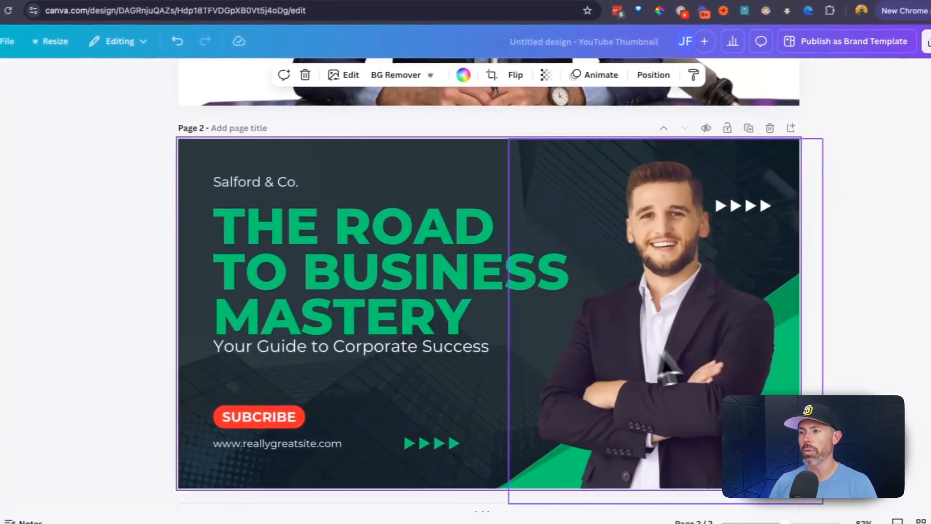
# - Delete the template's businessman photo from page 2 of the thumbnail design
pyautogui.scroll(3, 464, 370)
pyautogui.scroll(-3, 505, 349)
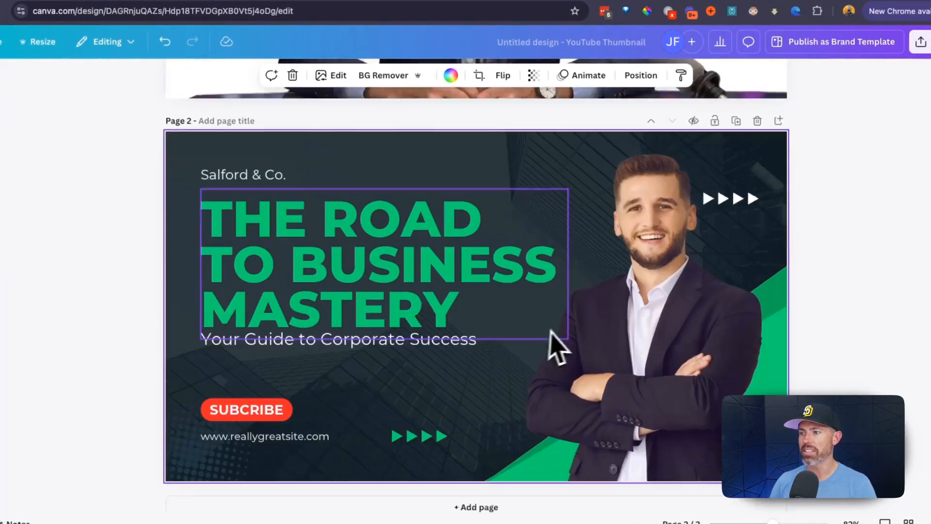
pyautogui.scroll(-1, 621, 325)
pyautogui.click(691, 313)
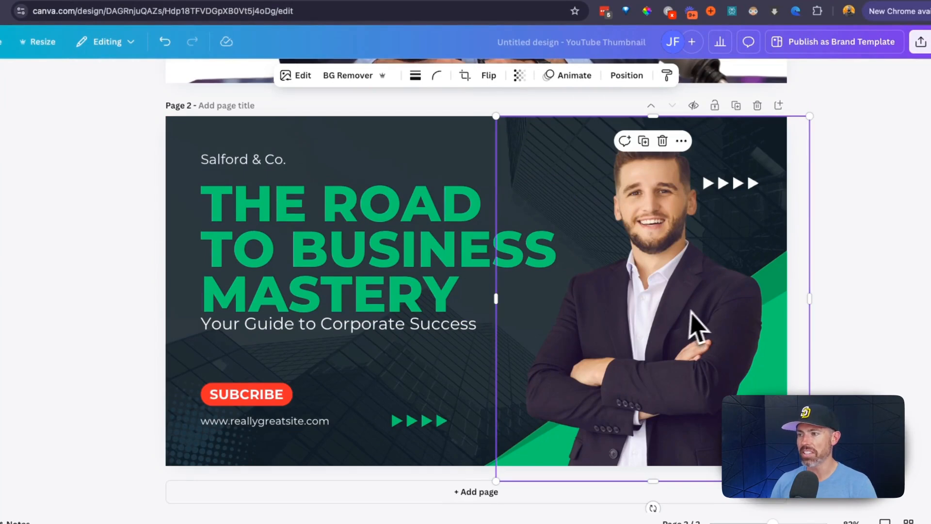
pyautogui.press('Delete')
# - Copy the background-free podcast host cutout from page 1, paste it onto the page 2 template, and align it with the page edges
pyautogui.scroll(6, 603, 312)
pyautogui.click(528, 231)
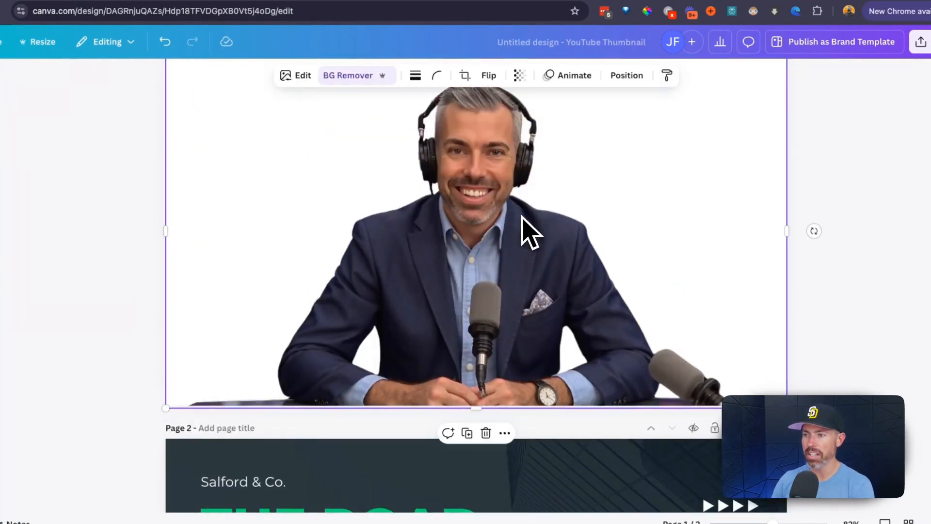
pyautogui.scroll(-5, 645, 305)
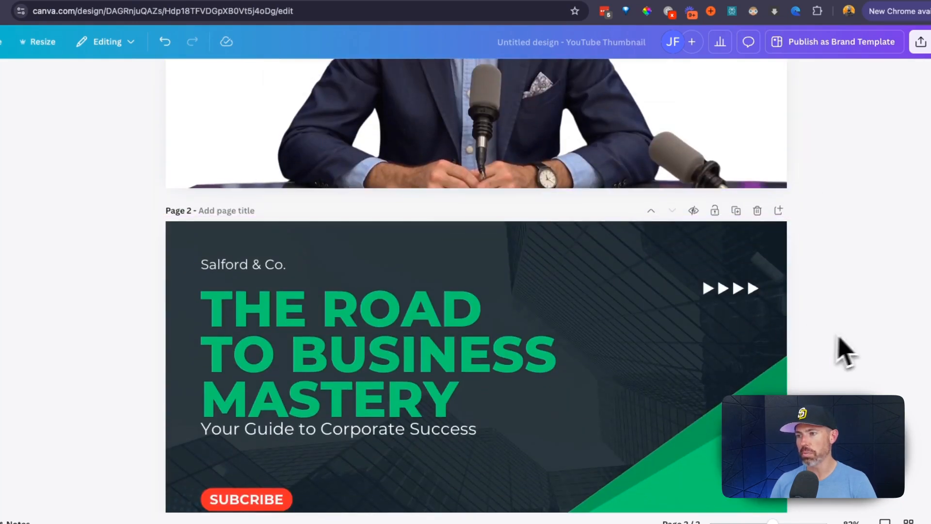
pyautogui.hotkey('ctrl', 'v')
pyautogui.scroll(-2, 732, 349)
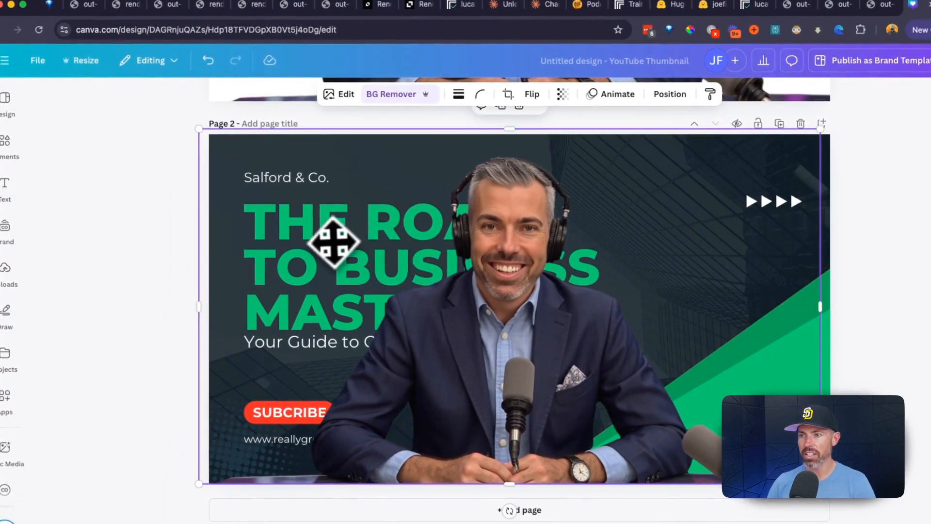
pyautogui.moveTo(484, 301); pyautogui.dragTo(494, 302)
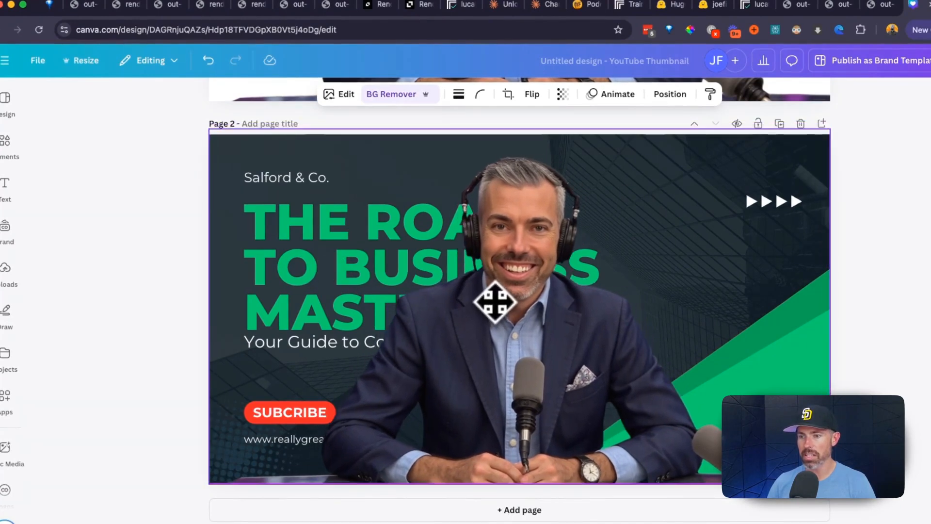
pyautogui.rightClick(503, 310)
pyautogui.press('Escape')
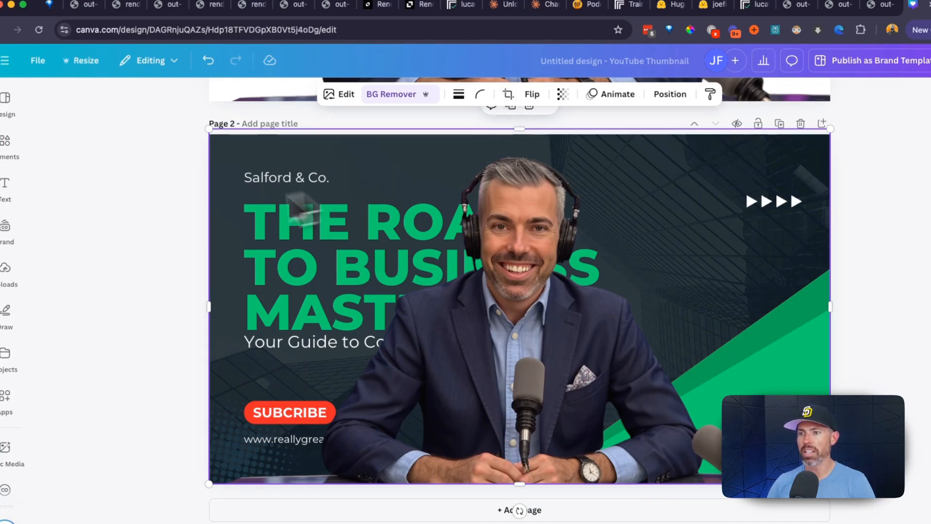
pyautogui.click(173, 245)
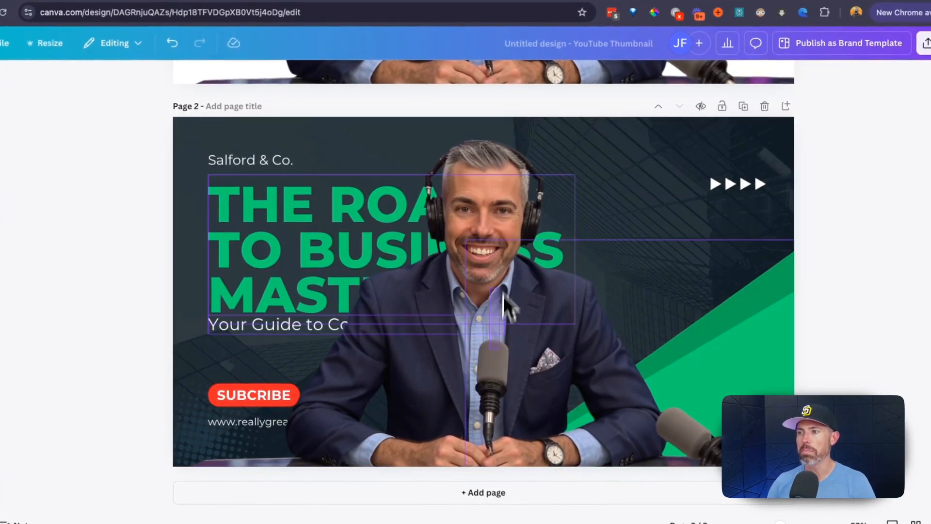
# - Shift the podcast host cutout slightly to the left on page 2, then return to page 1
pyautogui.click(517, 356)
pyautogui.moveTo(517, 356); pyautogui.dragTo(575, 374)
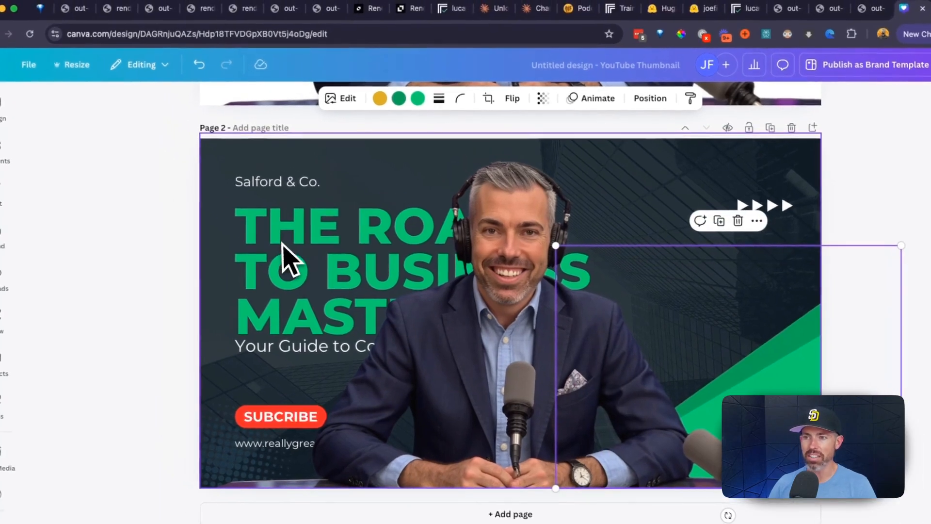
pyautogui.click(245, 225)
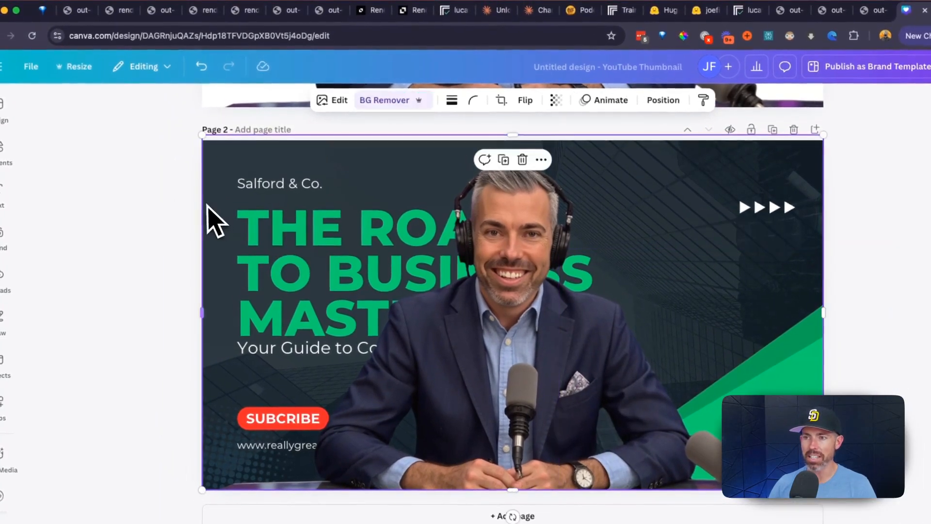
pyautogui.moveTo(258, 213)
pyautogui.mouseDown()
pyautogui.moveTo(246, 234)
pyautogui.moveTo(246, 223)
pyautogui.mouseUp()
pyautogui.scroll(8, 247, 224)
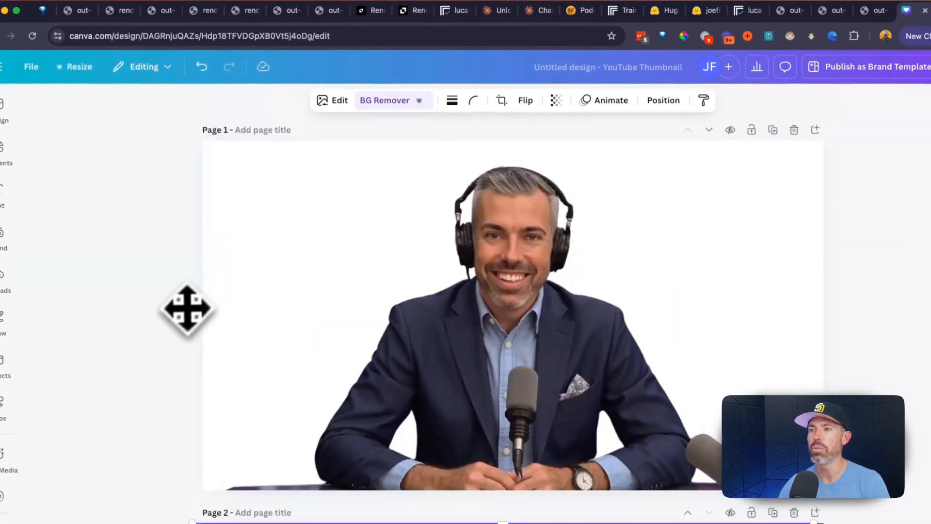
# - Switch to the Replicate tab and highlight the flux-dev-lora model's base web address, leaving out the prediction parameter
pyautogui.click(723, 19)
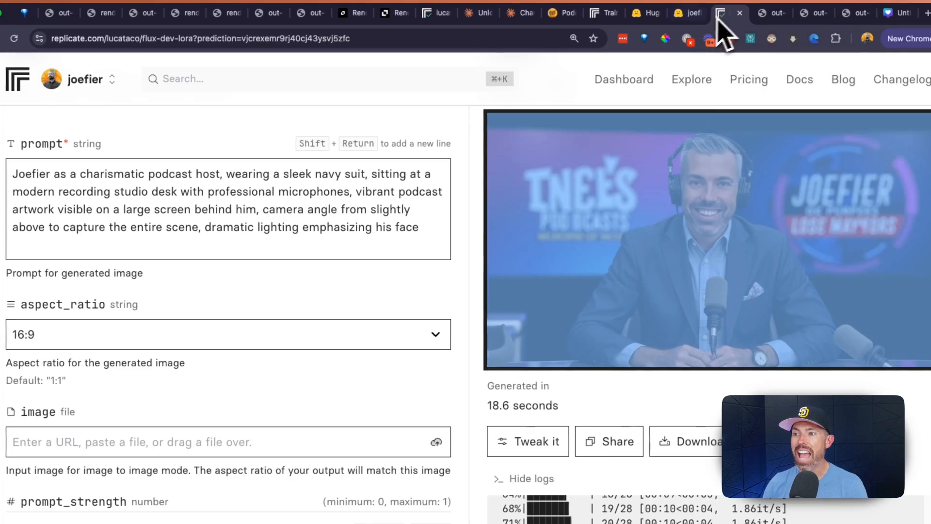
pyautogui.scroll(5, 468, 281)
pyautogui.click(265, 38)
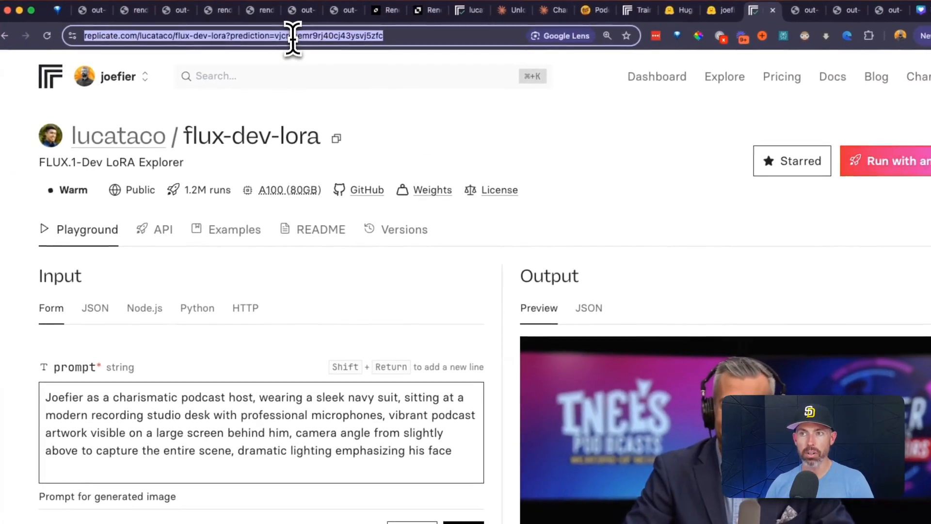
pyautogui.click(271, 43)
pyautogui.moveTo(250, 35); pyautogui.dragTo(98, 27)
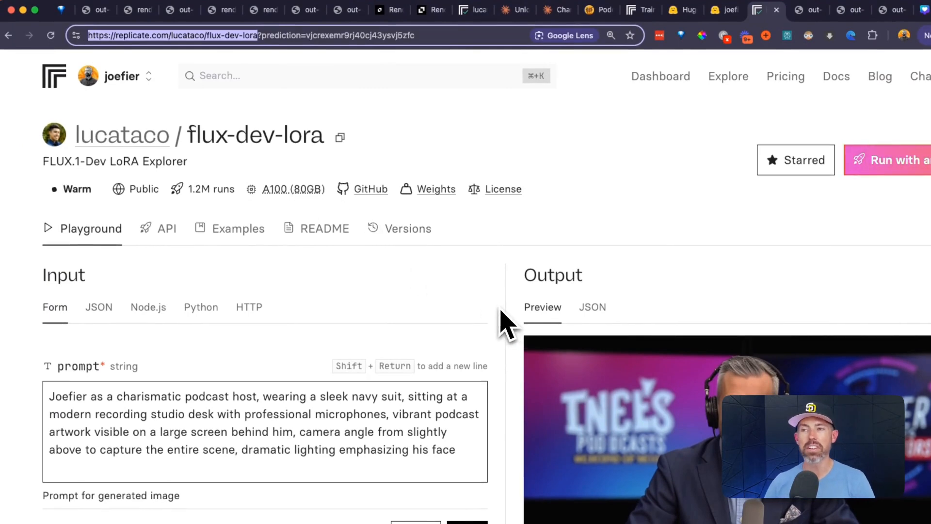
pyautogui.scroll(-1, 504, 323)
pyautogui.scroll(-1, 500, 313)
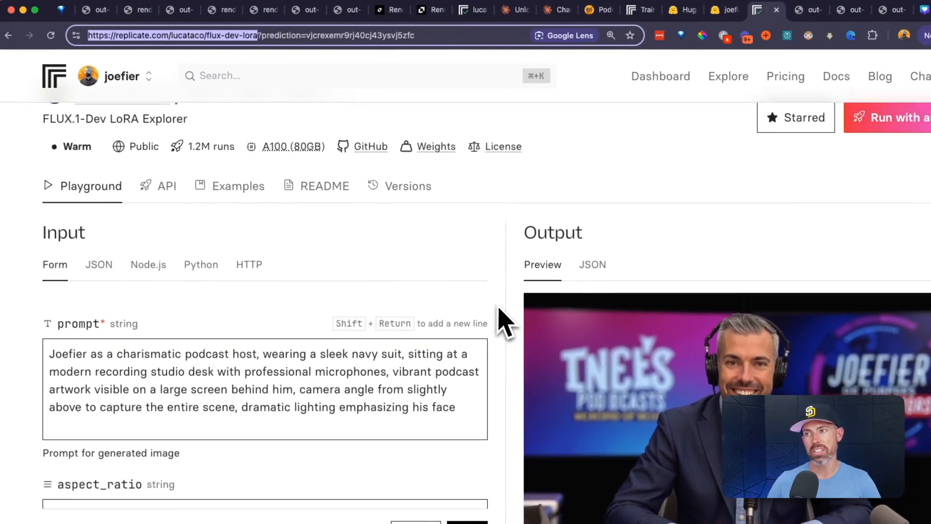
# - Review the three optimized thumbnail prompts in Claude, then return to Replicate and highlight the flux-dev-lora model name
pyautogui.click(515, 14)
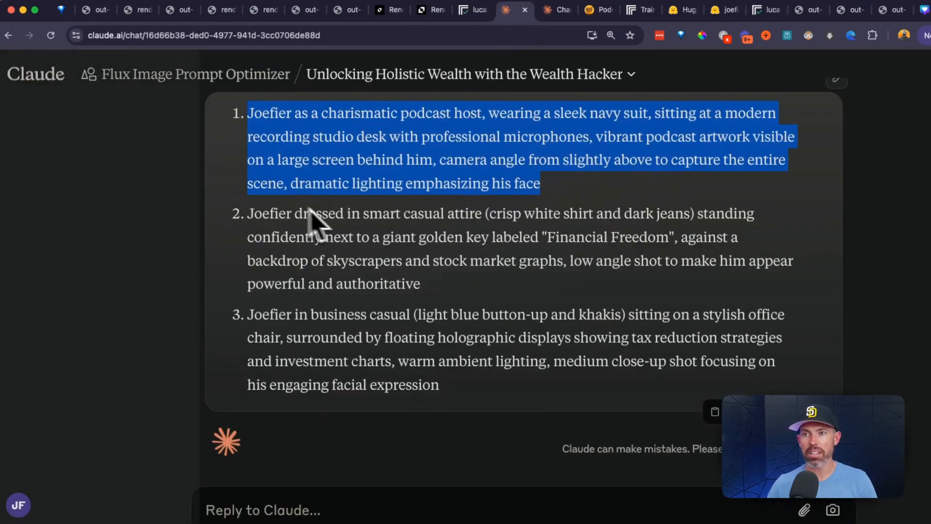
pyautogui.click(363, 232)
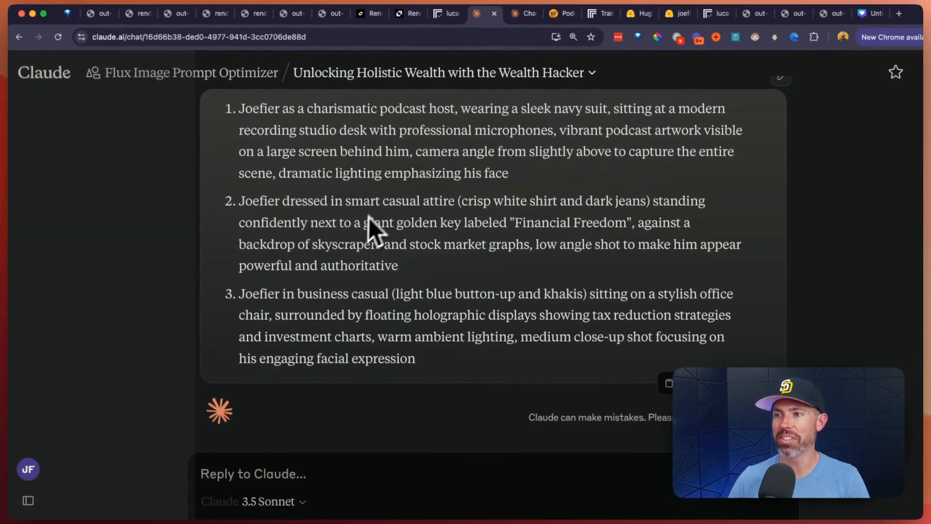
pyautogui.click(708, 13)
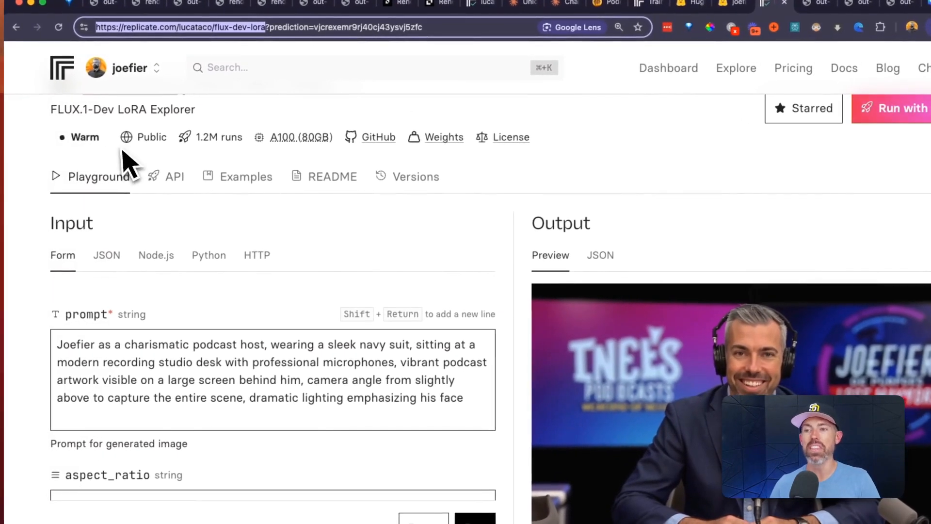
pyautogui.scroll(2, 354, 291)
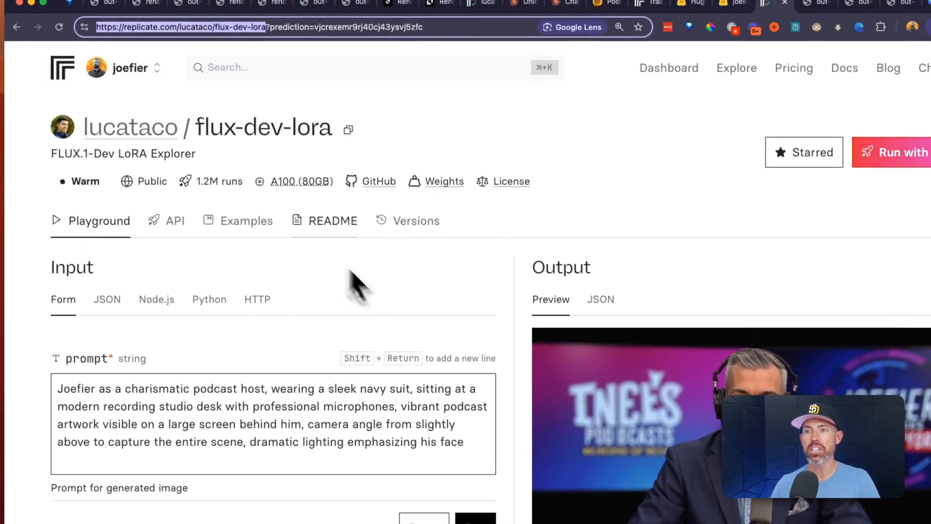
pyautogui.moveTo(205, 128); pyautogui.dragTo(340, 142)
pyautogui.scroll(-5, 291, 291)
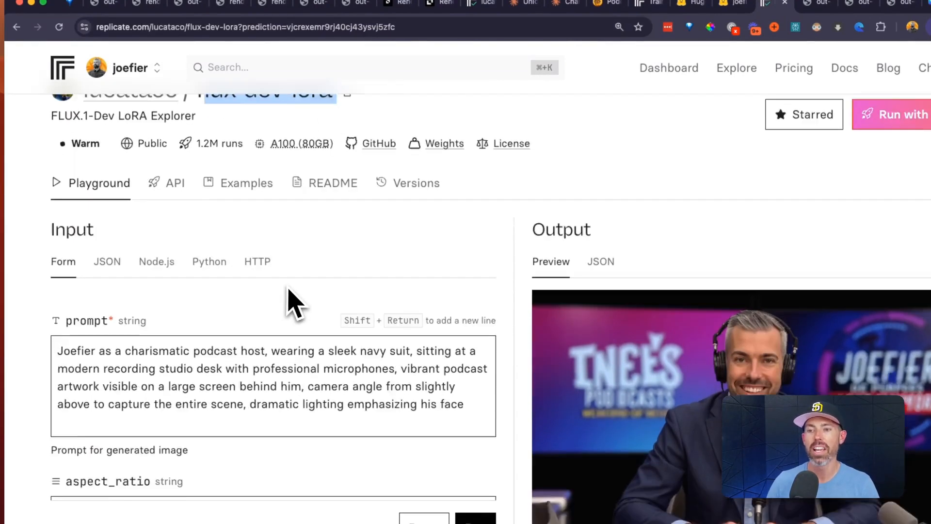
# - Review the prompt and generation inputs on the Replicate form and set num_outputs to 2
pyautogui.scroll(2, 262, 216)
pyautogui.doubleClick(301, 209)
pyautogui.press('super+a')
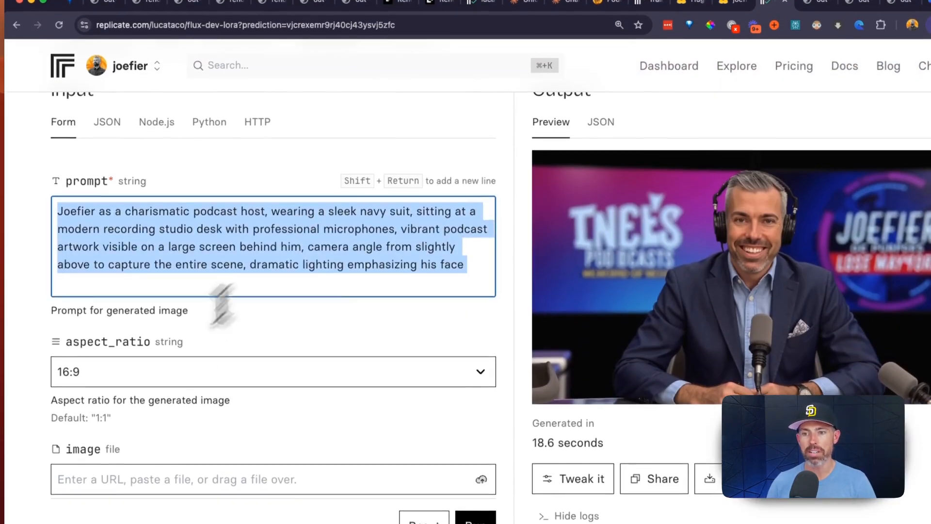
pyautogui.scroll(-10, 118, 350)
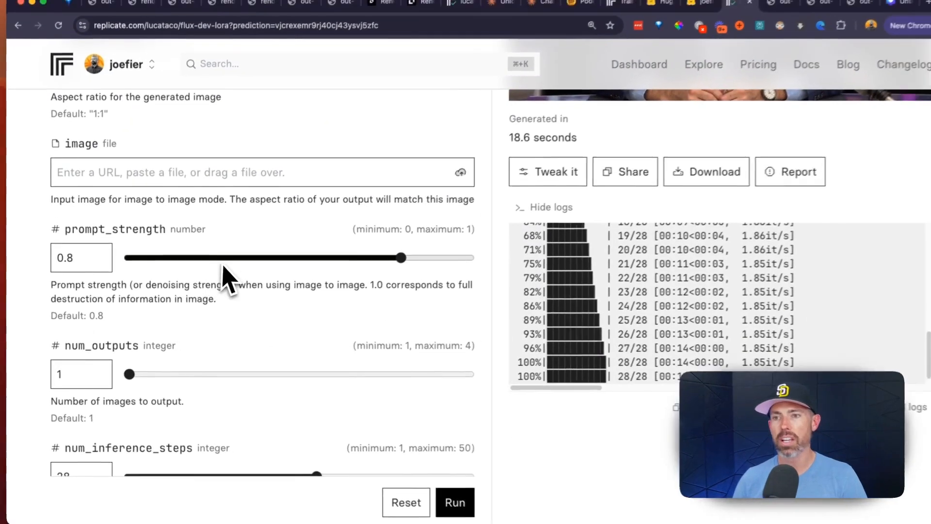
pyautogui.scroll(-6, 148, 266)
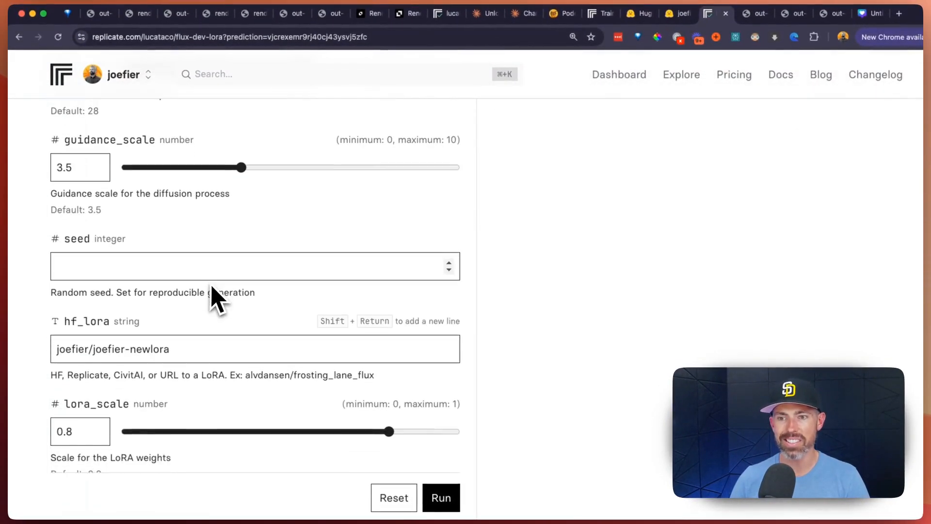
pyautogui.scroll(5, 199, 262)
pyautogui.moveTo(134, 144); pyautogui.dragTo(249, 146)
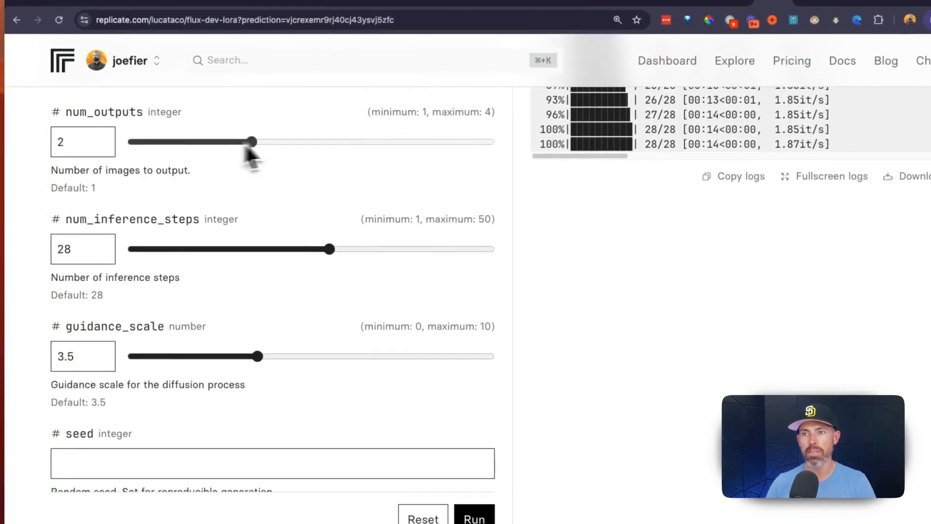
# - Examine the hf_lora, lora_scale, output format and quality inputs, then the generated podcast host image
pyautogui.scroll(-5, 263, 298)
pyautogui.click(173, 285)
pyautogui.press('super+a')
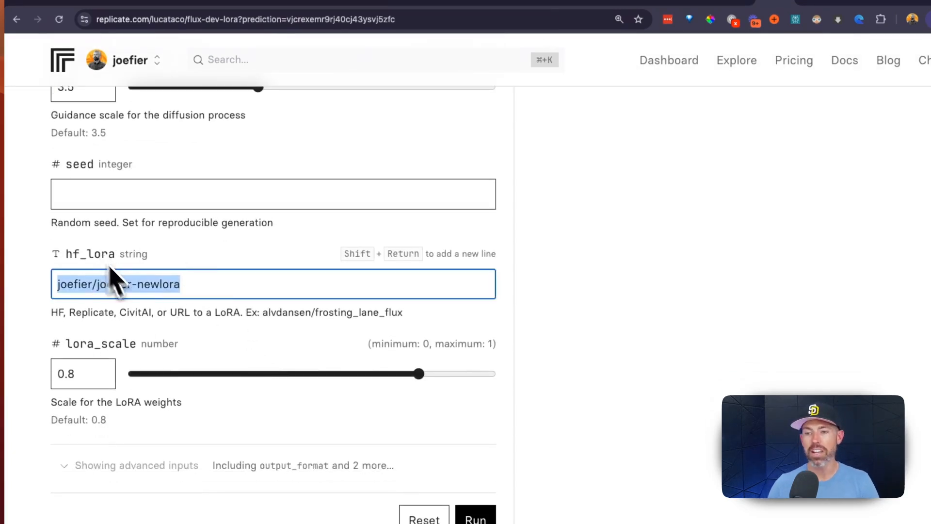
pyautogui.scroll(-5, 112, 279)
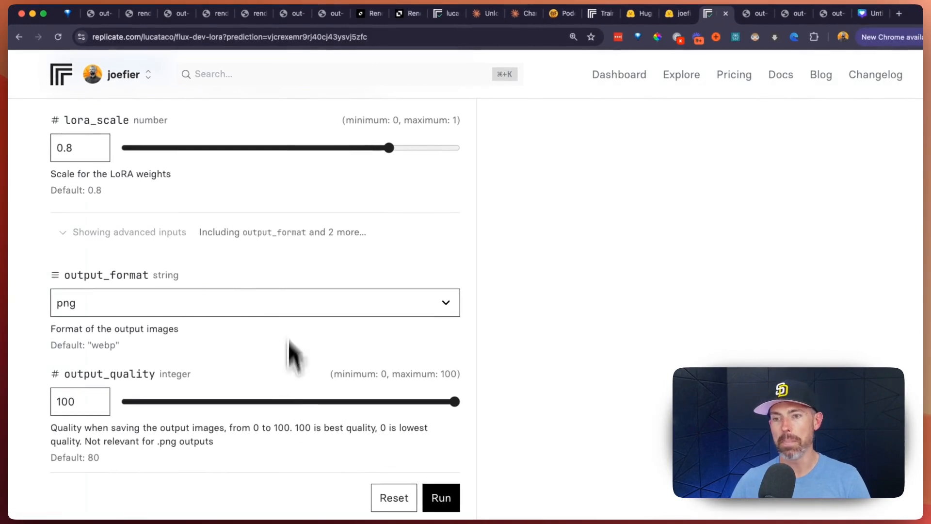
pyautogui.scroll(15, 466, 359)
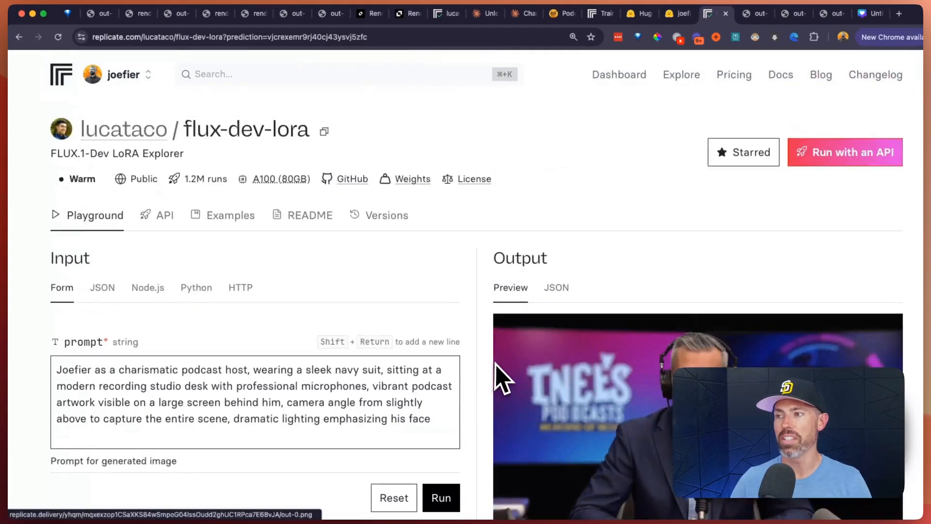
pyautogui.scroll(-2, 544, 350)
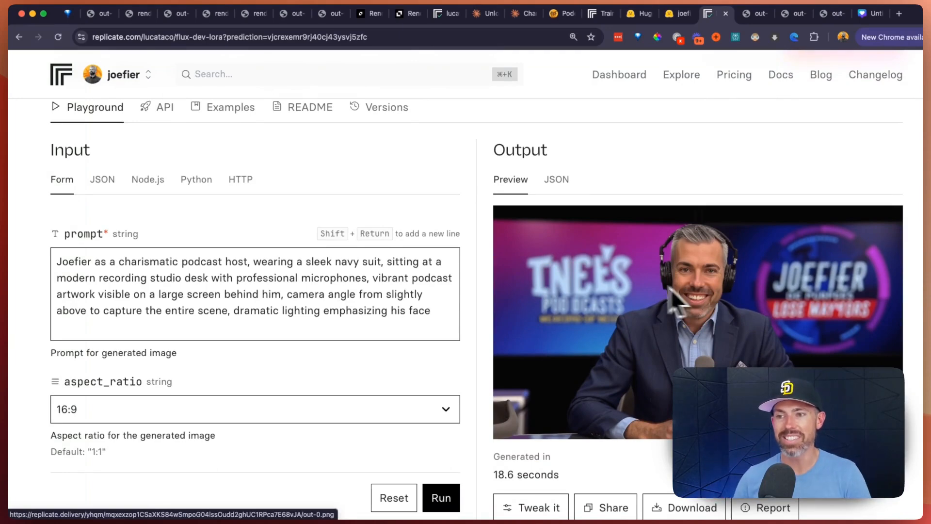
# - Open Claude's Flux Image Prompt Optimizer project and submit a new chat request with the LoRA trigger word followed by "with godzilla"
pyautogui.click(488, 13)
pyautogui.scroll(4, 282, 240)
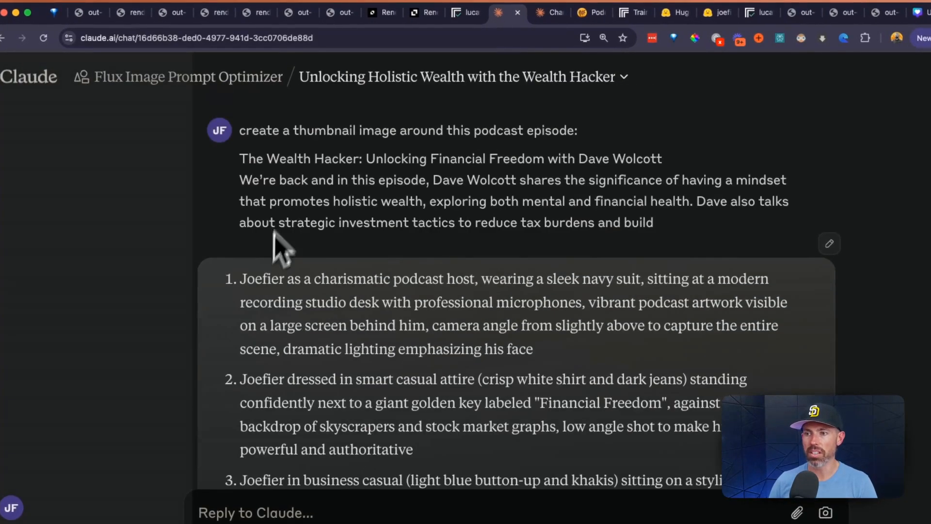
pyautogui.click(187, 78)
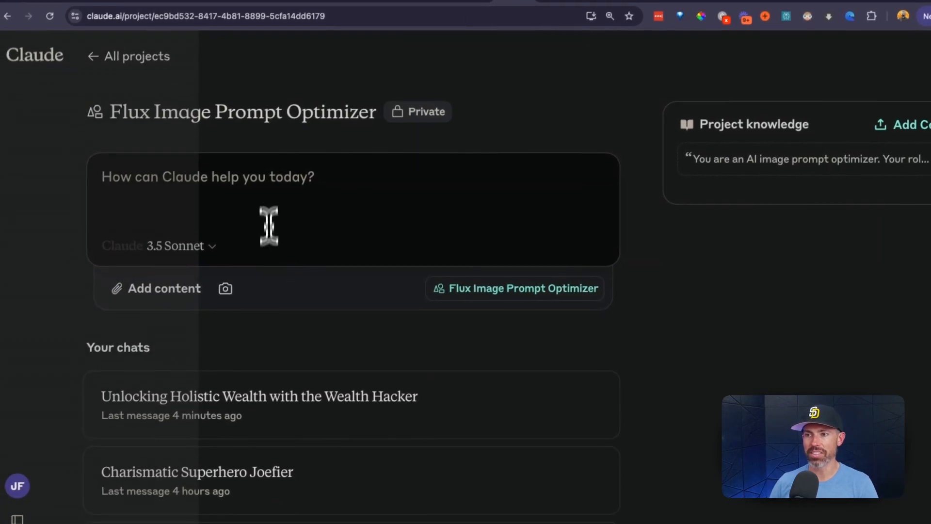
pyautogui.write('joefier with ')
pyautogui.write('godzi')
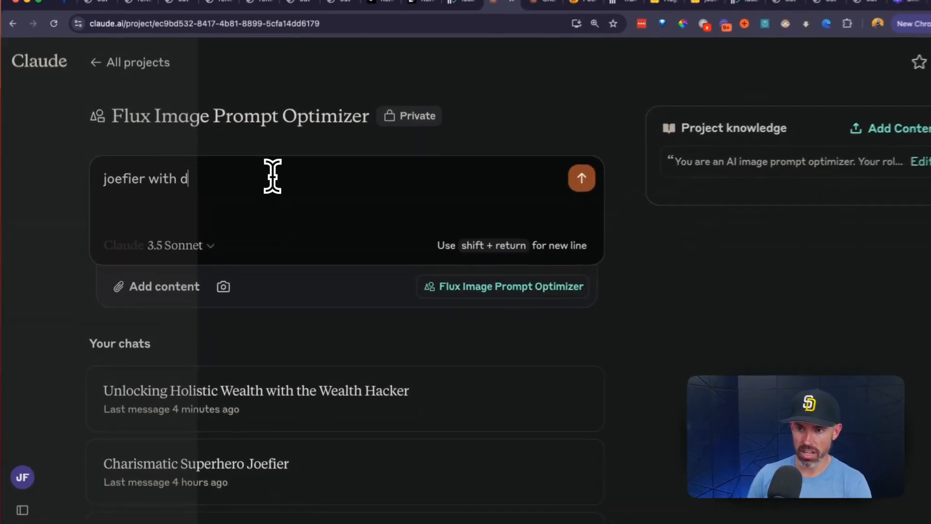
pyautogui.write('lla')
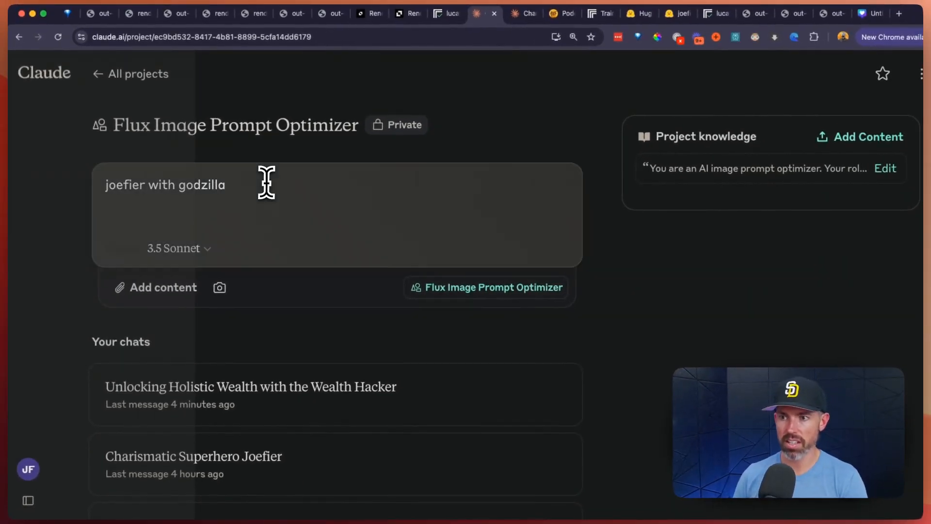
pyautogui.press('Return')
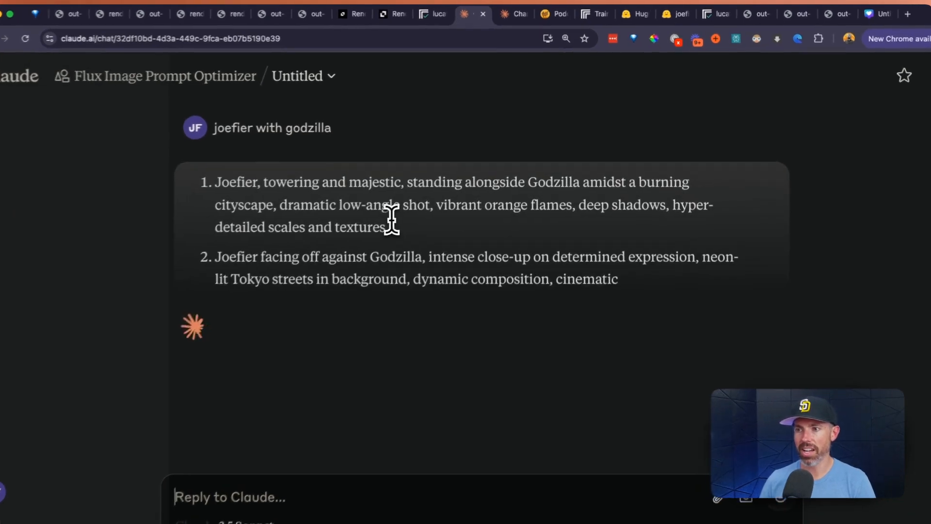
# - Copy the first Godzilla prompt from Claude, replace the prompt in Replicate's flux-dev-lora playground with it, and run the generation
pyautogui.tripleClick(392, 219)
pyautogui.press('super+c')
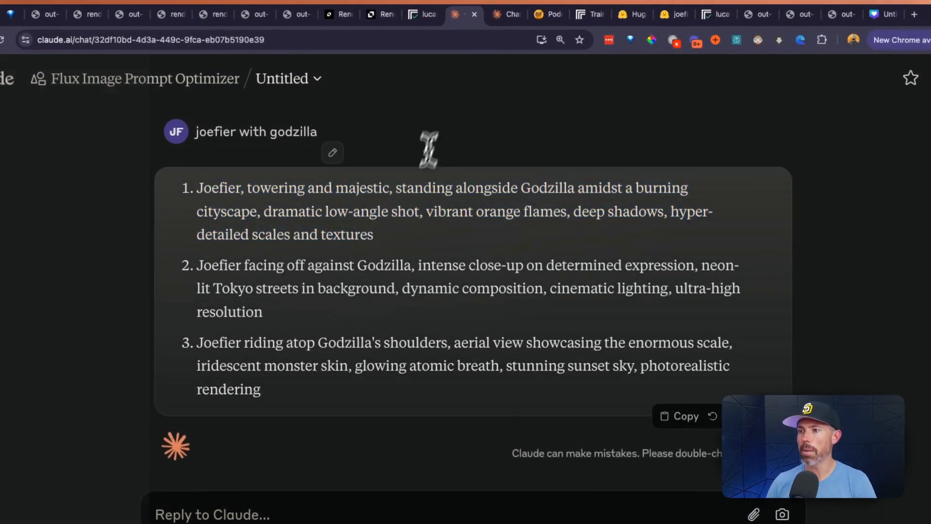
pyautogui.tripleClick(395, 208)
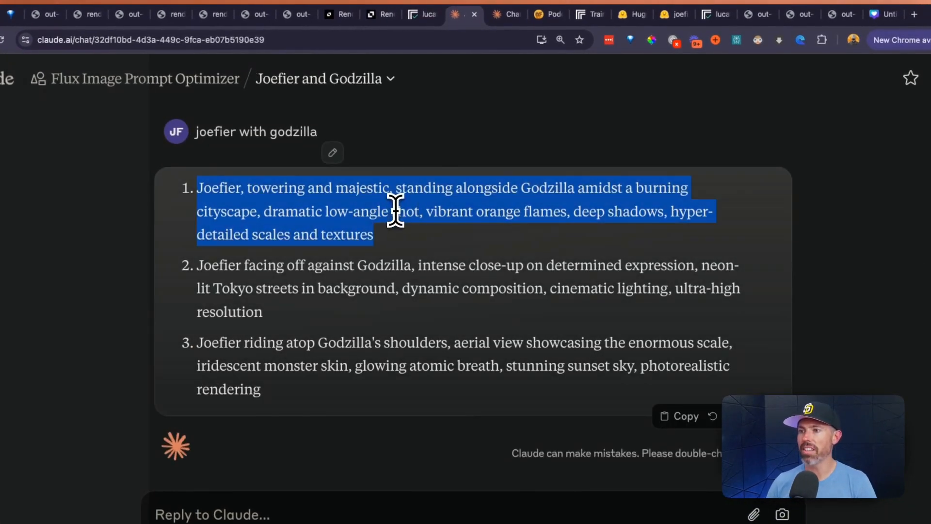
pyautogui.click(727, 19)
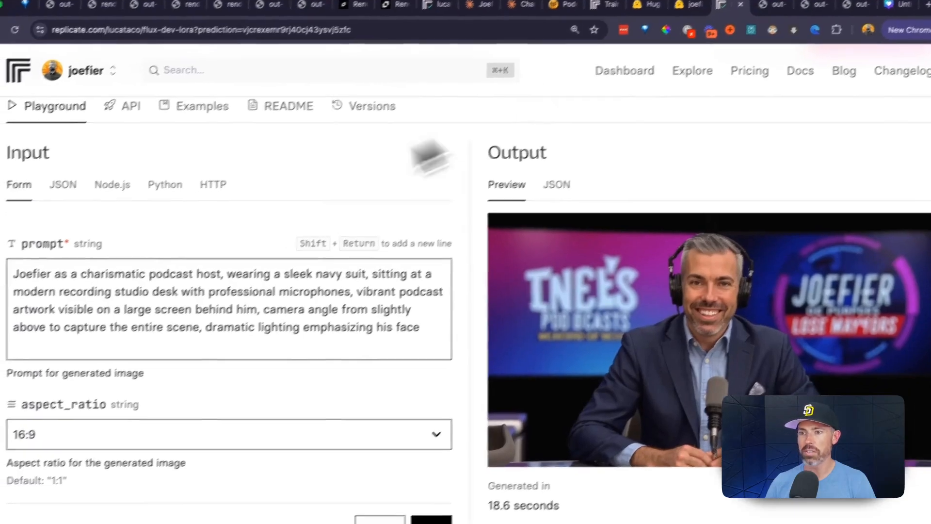
pyautogui.click(266, 241)
pyautogui.press('super+a')
pyautogui.press('super+v')
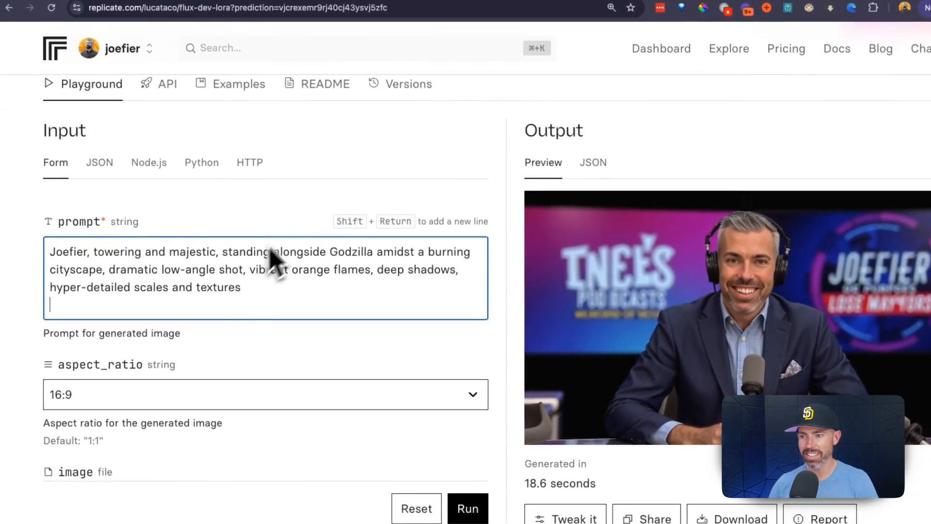
pyautogui.click(456, 508)
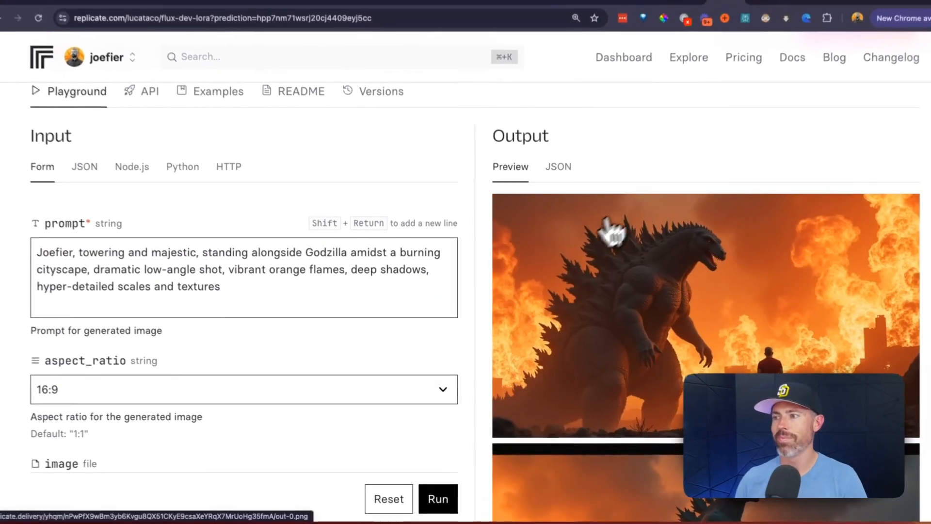
# - Compare the two generated Godzilla images, then inspect the second one full size at 200% zoom, checking the man and Godzilla, and close it
pyautogui.scroll(-4, 621, 253)
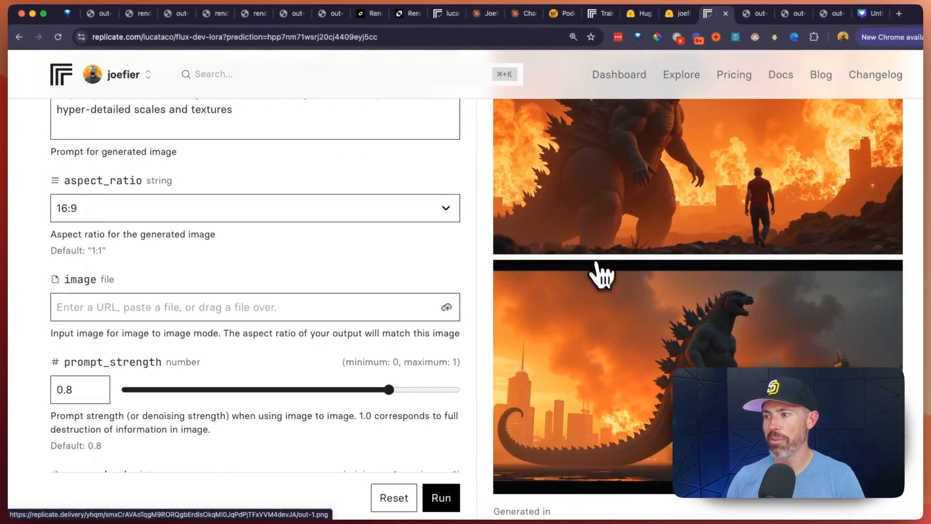
pyautogui.scroll(2, 602, 270)
pyautogui.scroll(-3, 629, 266)
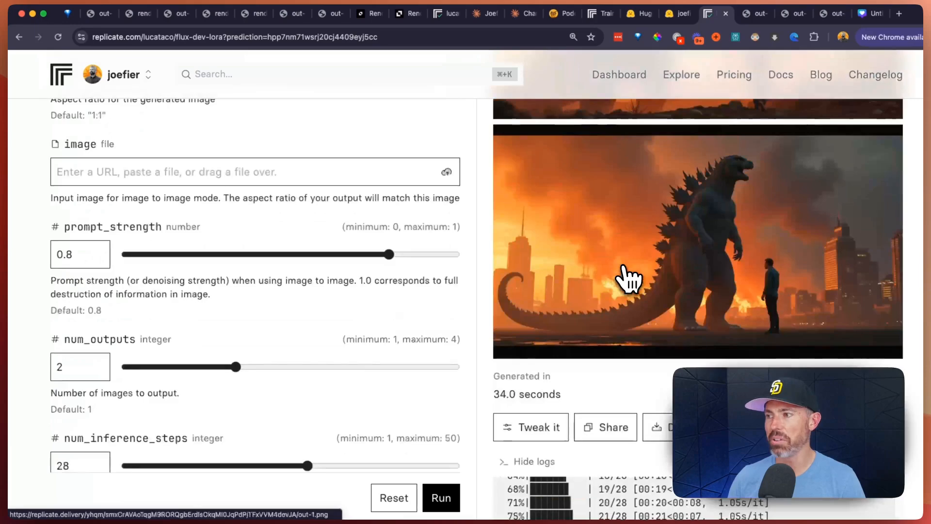
pyautogui.click(700, 270)
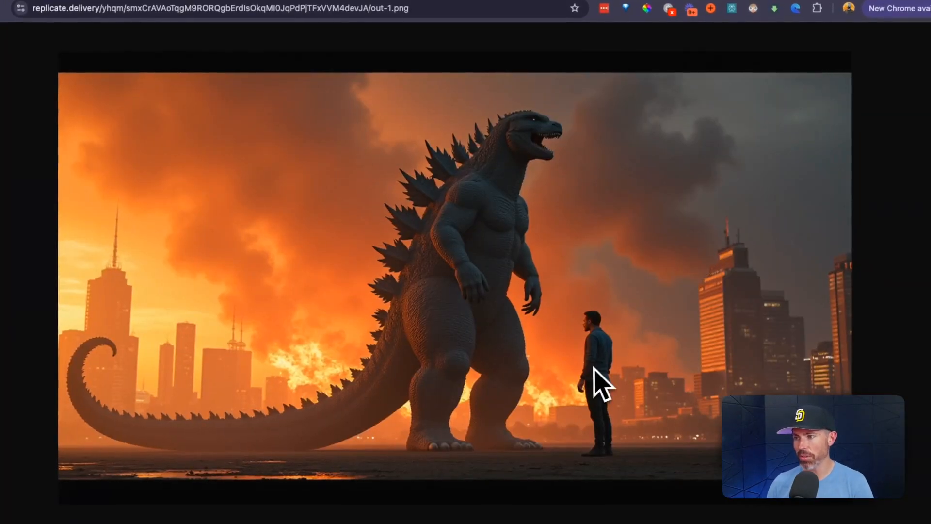
pyautogui.press('super+equal')
pyautogui.press('super+equal')
pyautogui.press('super+equal')
pyautogui.press('super+equal')
pyautogui.press('super+equal')
pyautogui.scroll(-10, 614, 361)
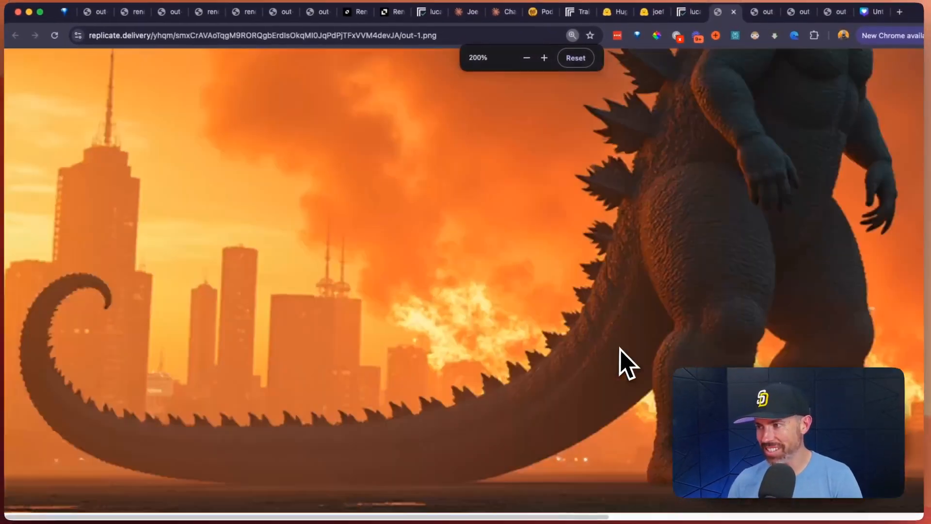
pyautogui.hscroll(10, 616, 361)
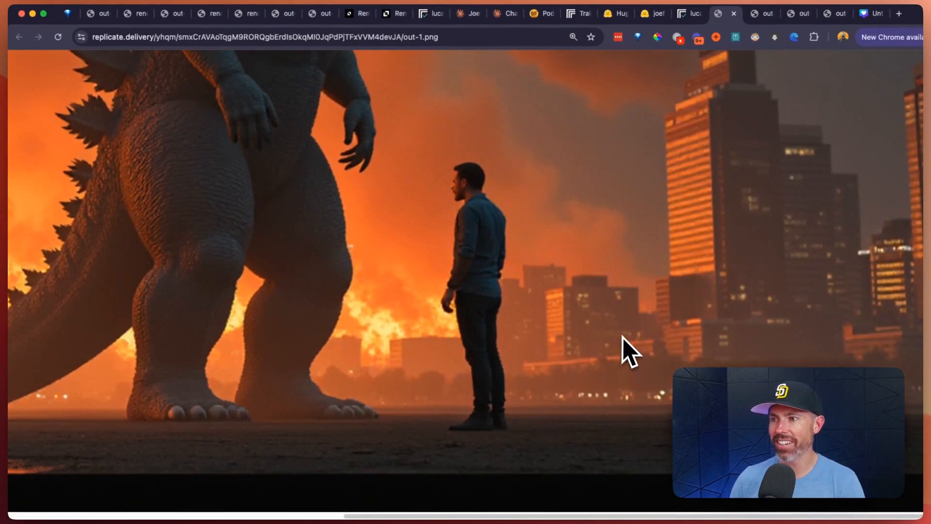
pyautogui.scroll(3, 623, 336)
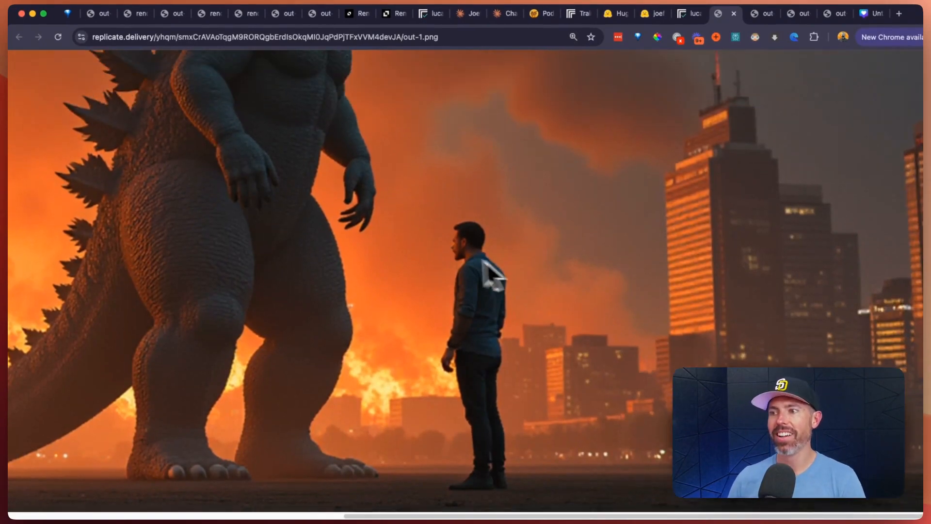
pyautogui.scroll(5, 467, 277)
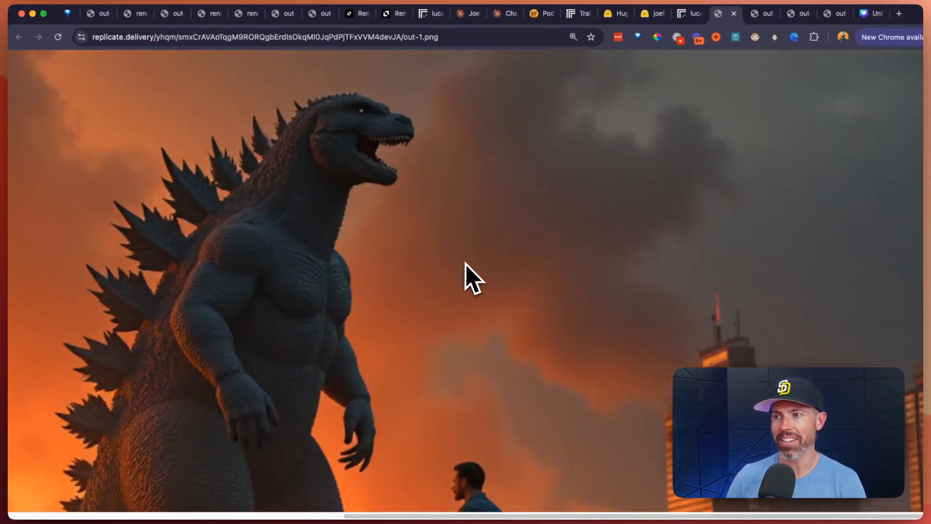
pyautogui.scroll(-6, 467, 276)
pyautogui.press('super+w')
# - Insert "close up shot" right after the LoRA trigger word in the prompt and run the generation again
pyautogui.scroll(-3, 747, 245)
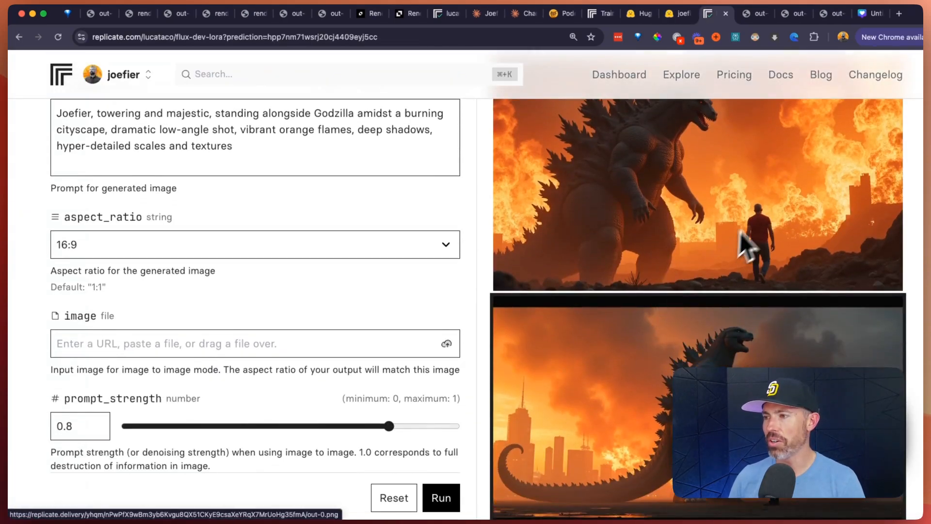
pyautogui.scroll(4, 742, 243)
pyautogui.scroll(-5, 745, 340)
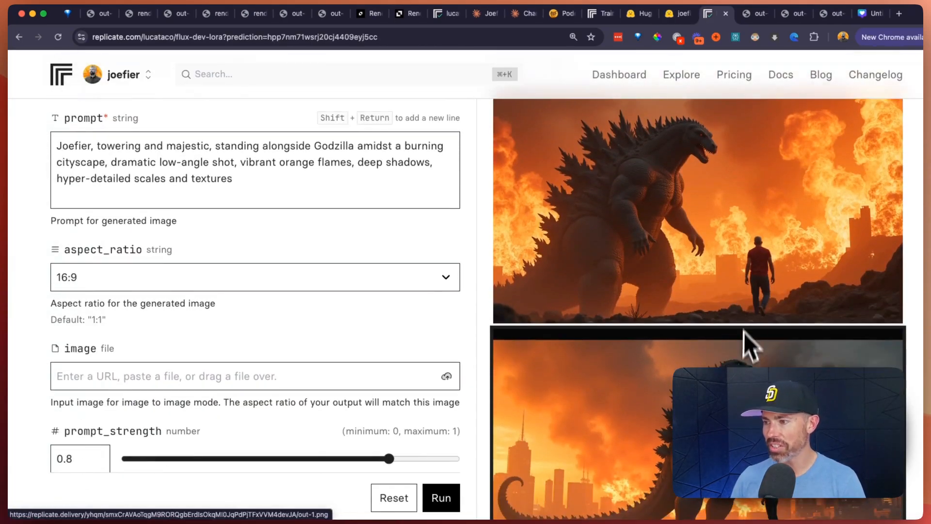
pyautogui.scroll(7, 463, 325)
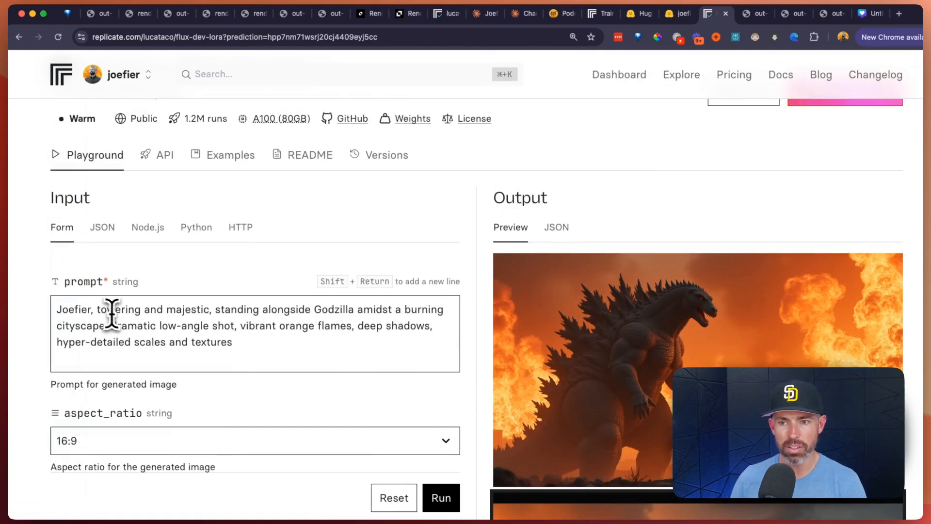
pyautogui.click(92, 311)
pyautogui.write('close up shot')
pyautogui.click(429, 493)
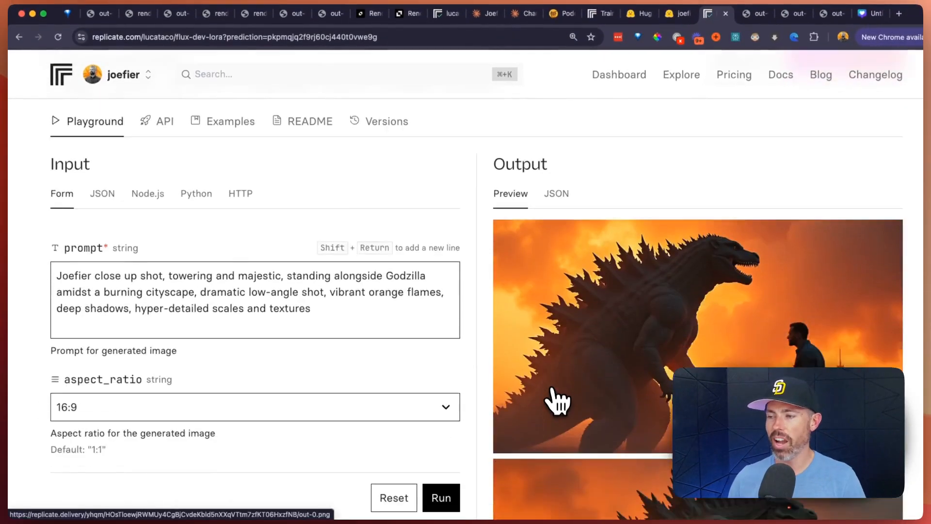
# - Examine the new close-up Godzilla outputs, inspect the first image full size at 150% zoom, reset the zoom, and return to the Replicate playground
pyautogui.scroll(-5, 553, 395)
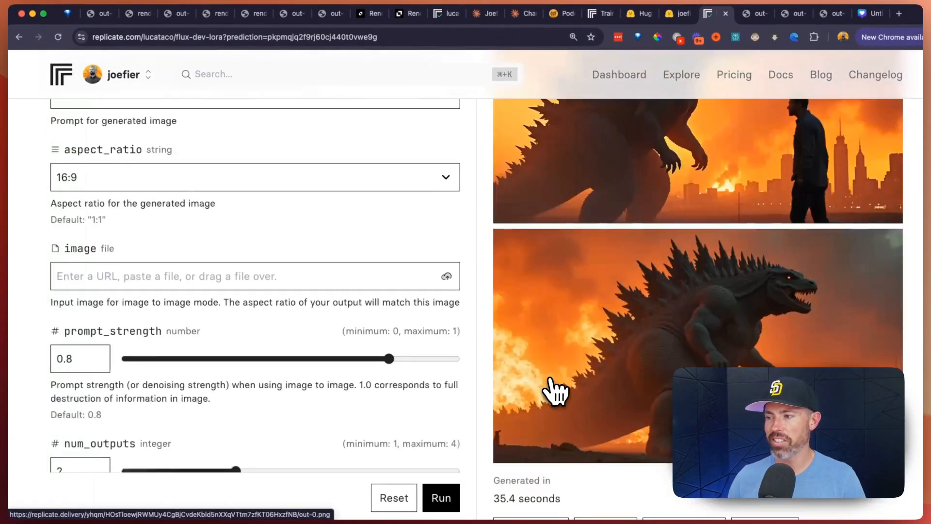
pyautogui.scroll(4, 646, 401)
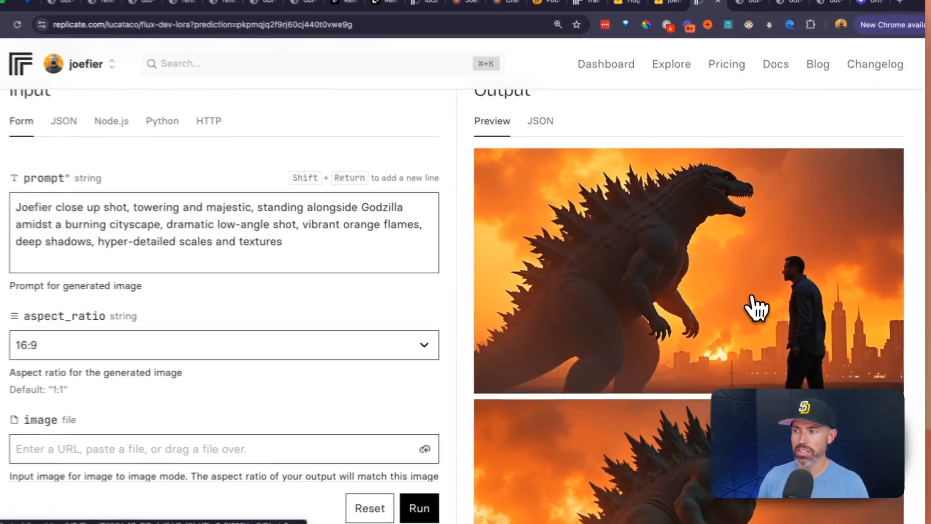
pyautogui.click(757, 310)
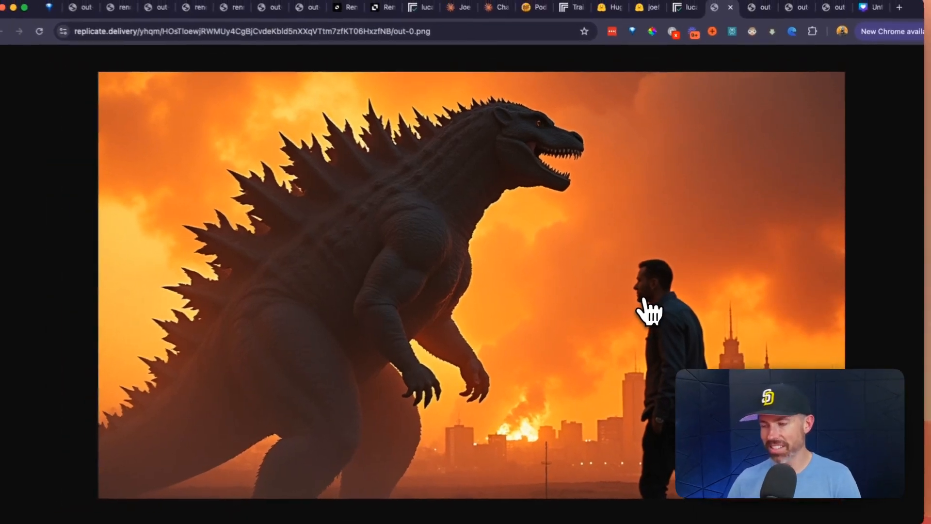
pyautogui.press('super+equal')
pyautogui.press('super+equal')
pyautogui.press('super+equal')
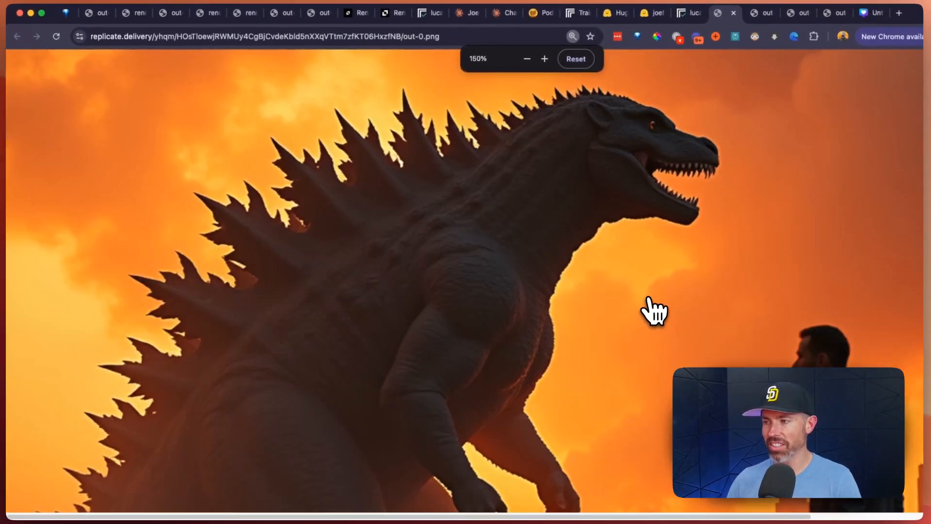
pyautogui.scroll(-3, 671, 357)
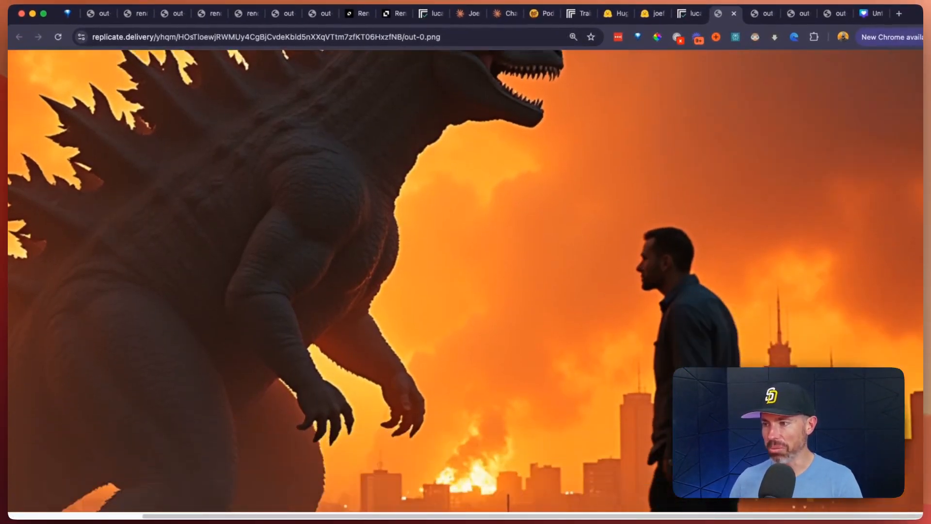
pyautogui.scroll(3, 671, 357)
pyautogui.press('super+0')
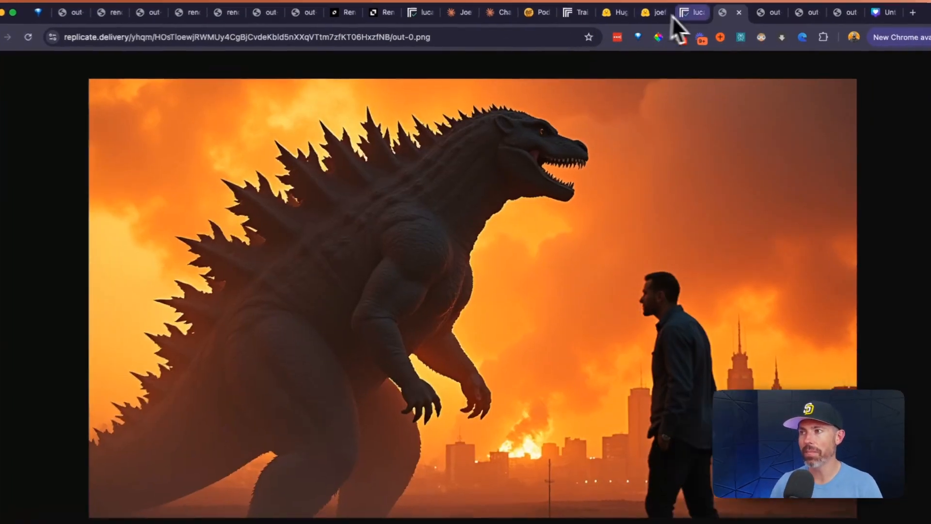
pyautogui.click(690, 14)
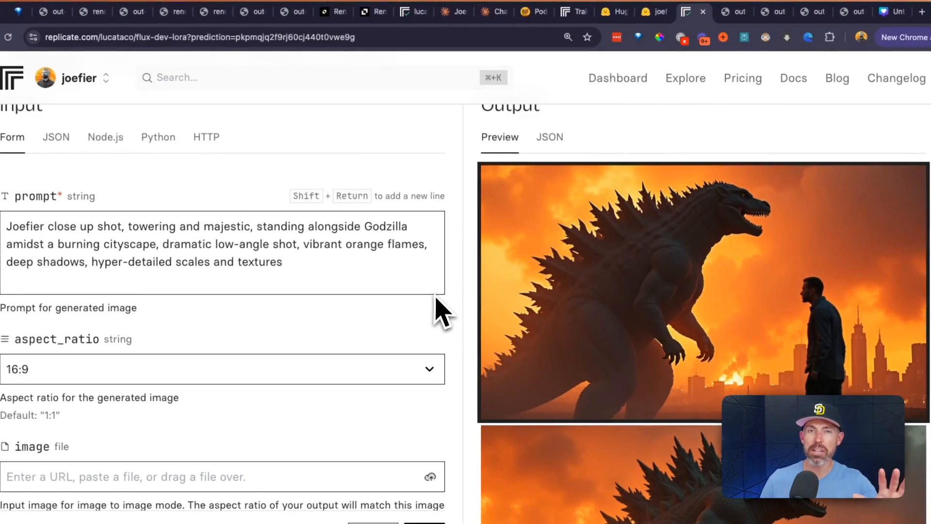